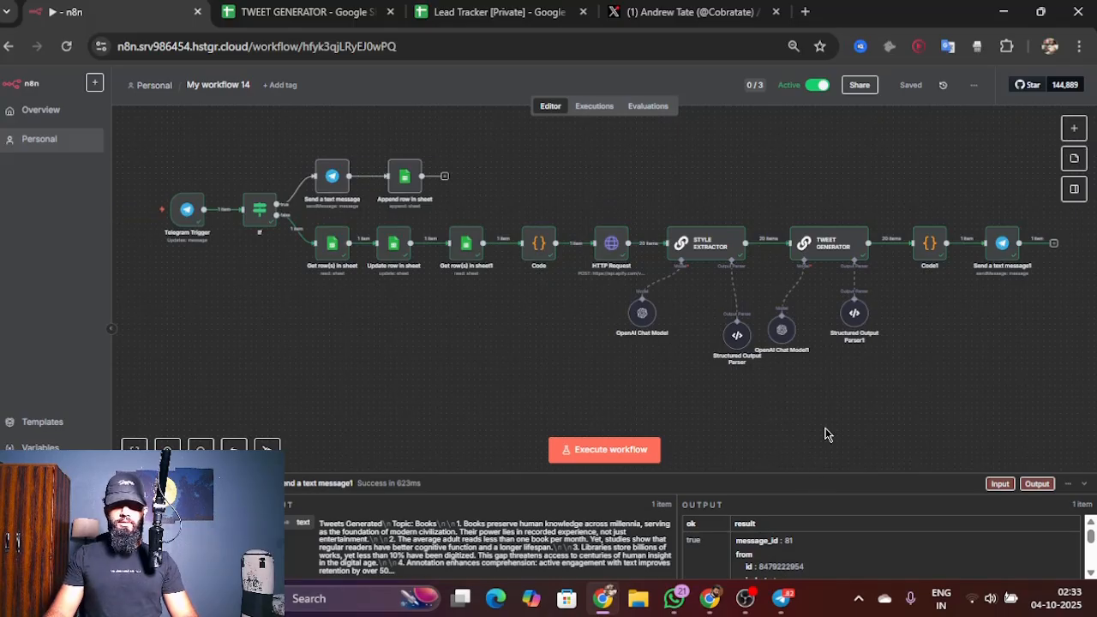
Step: Open Alex Hormozi's X profile from the recent searches and copy its URL
click(694, 12)
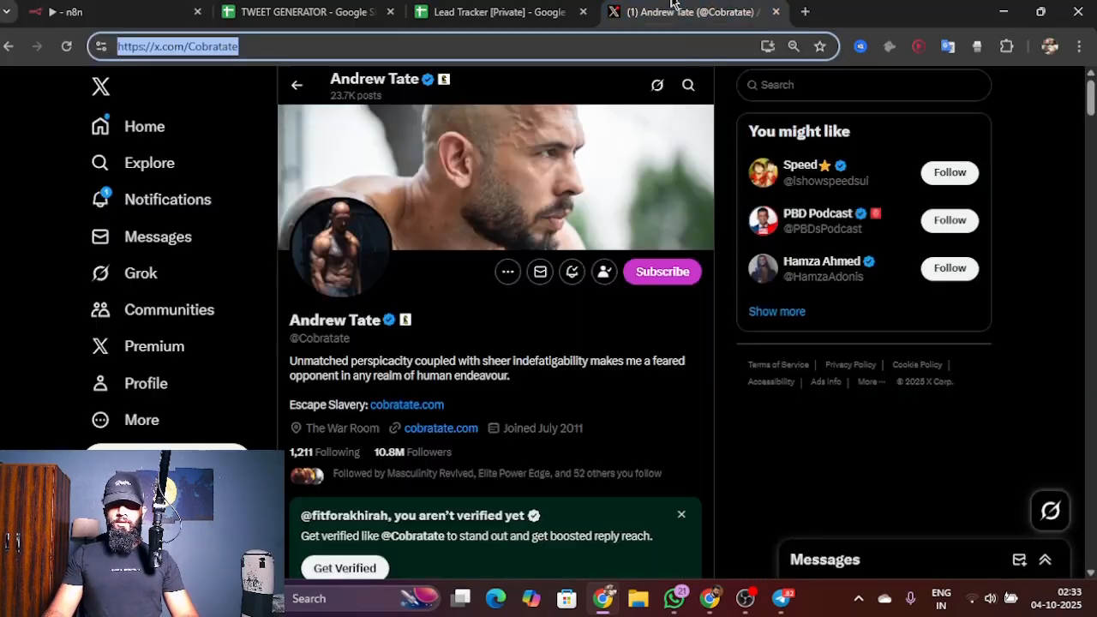
click(122, 163)
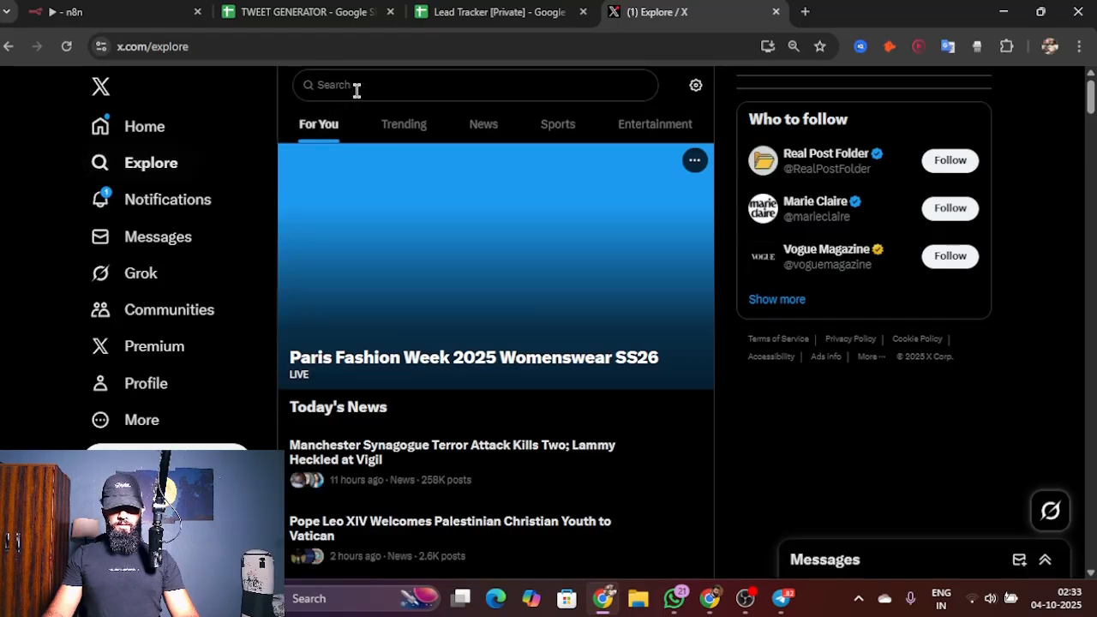
click(355, 87)
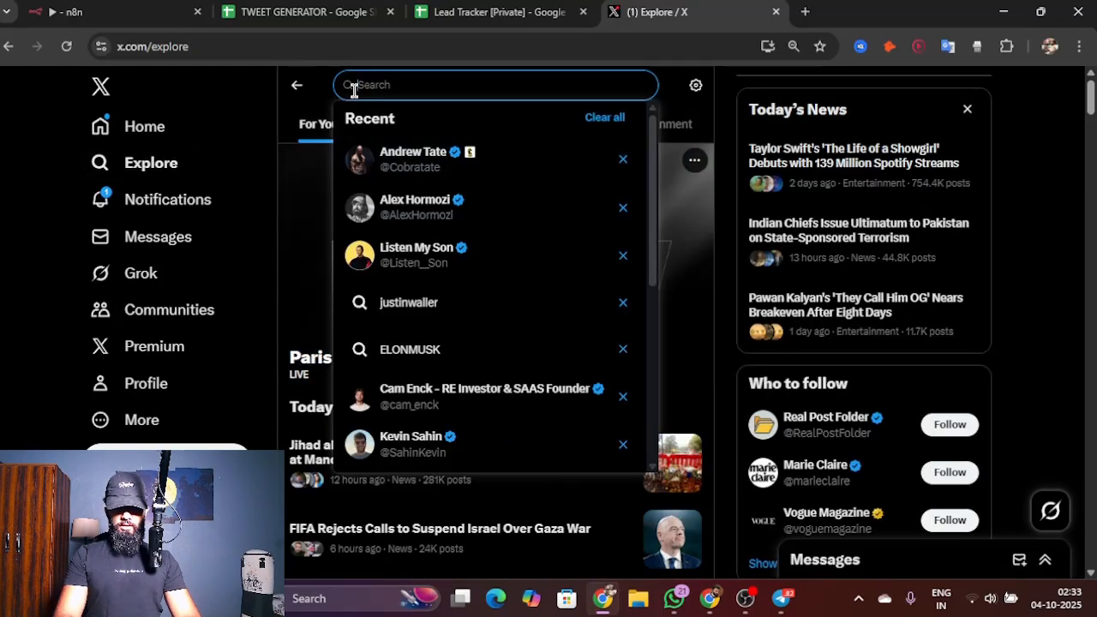
click(438, 207)
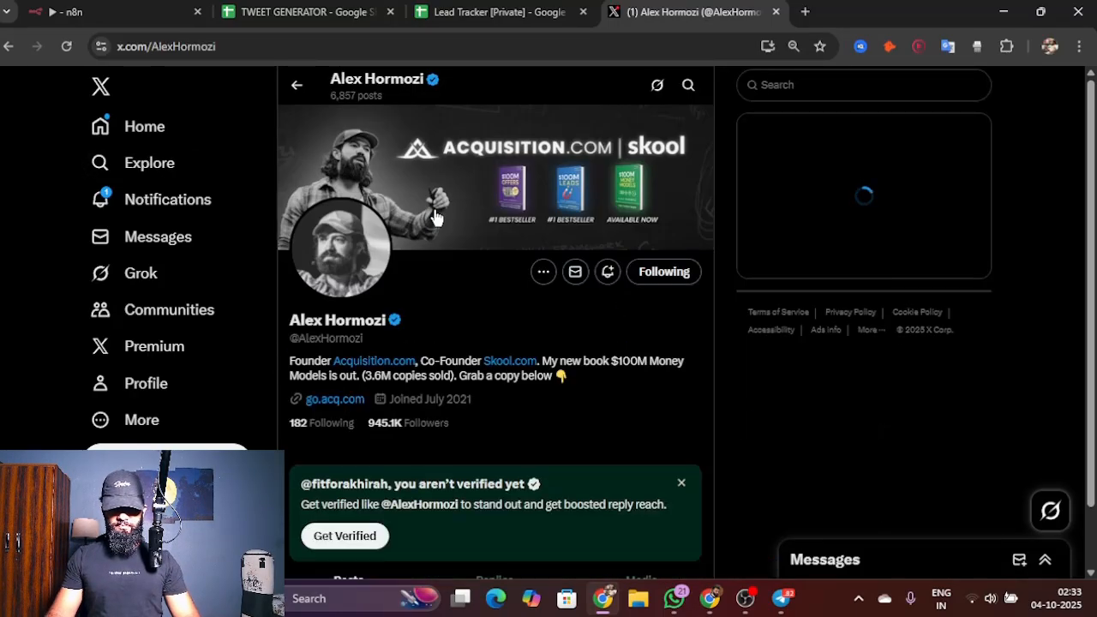
click(582, 48)
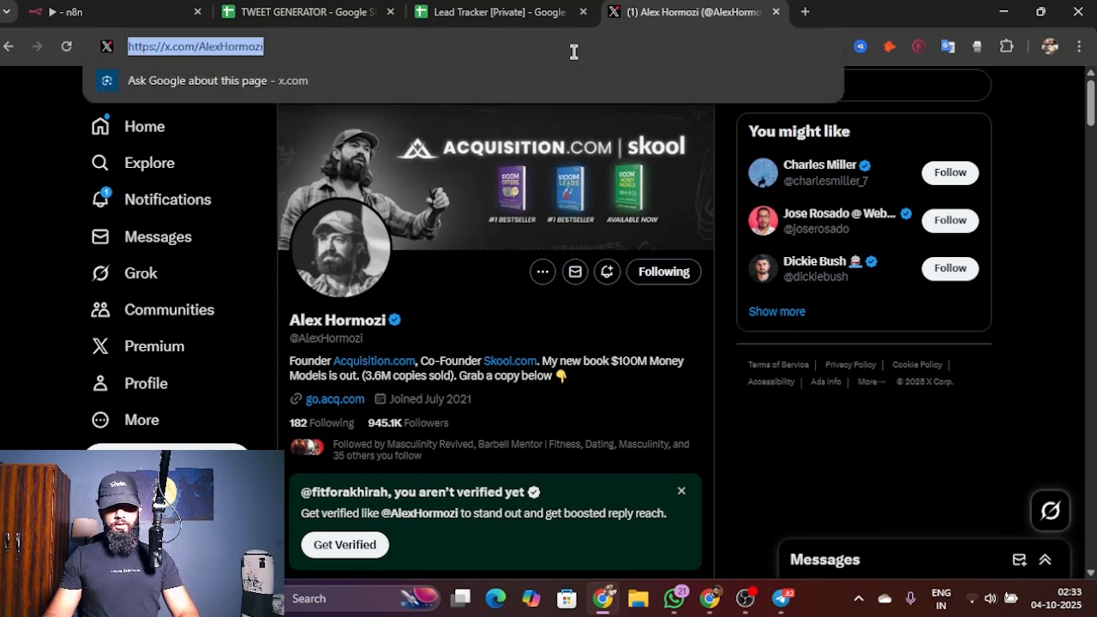
Step: Switch to Telegram and send the copied profile link to the AI TWEET CREATOR bot
click(781, 598)
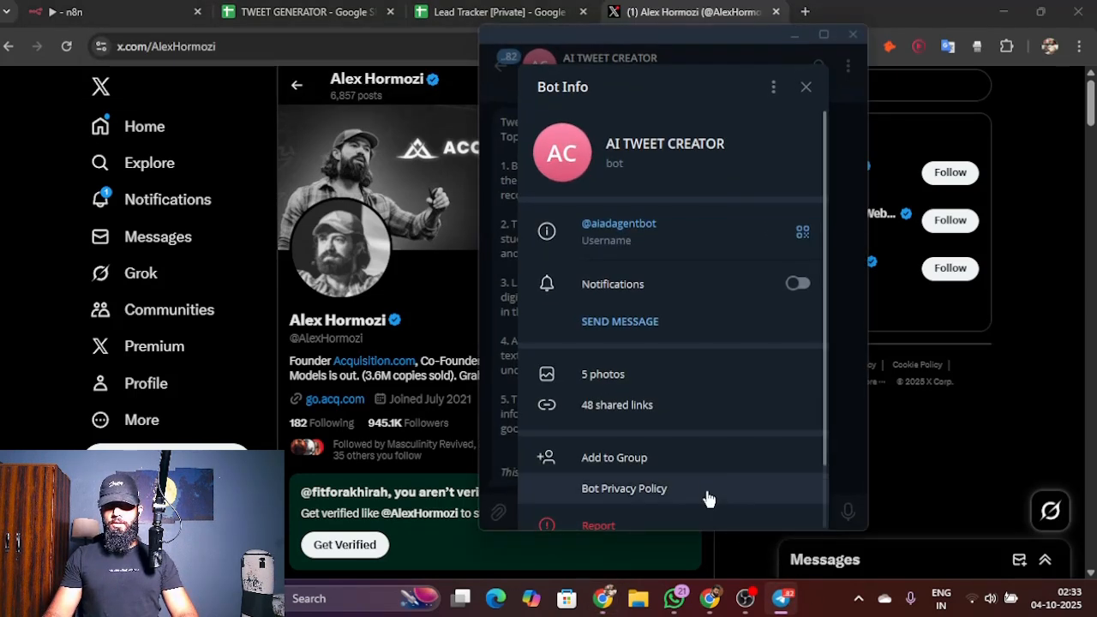
click(804, 87)
click(580, 512)
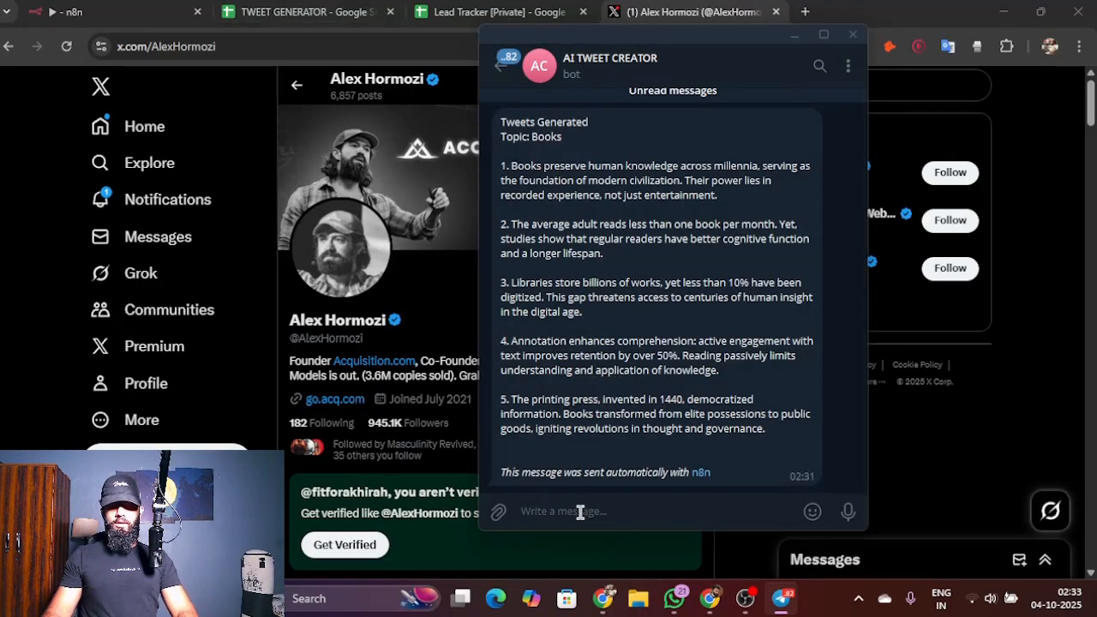
text(https://x.com/AlexHormozi)
key(Return)
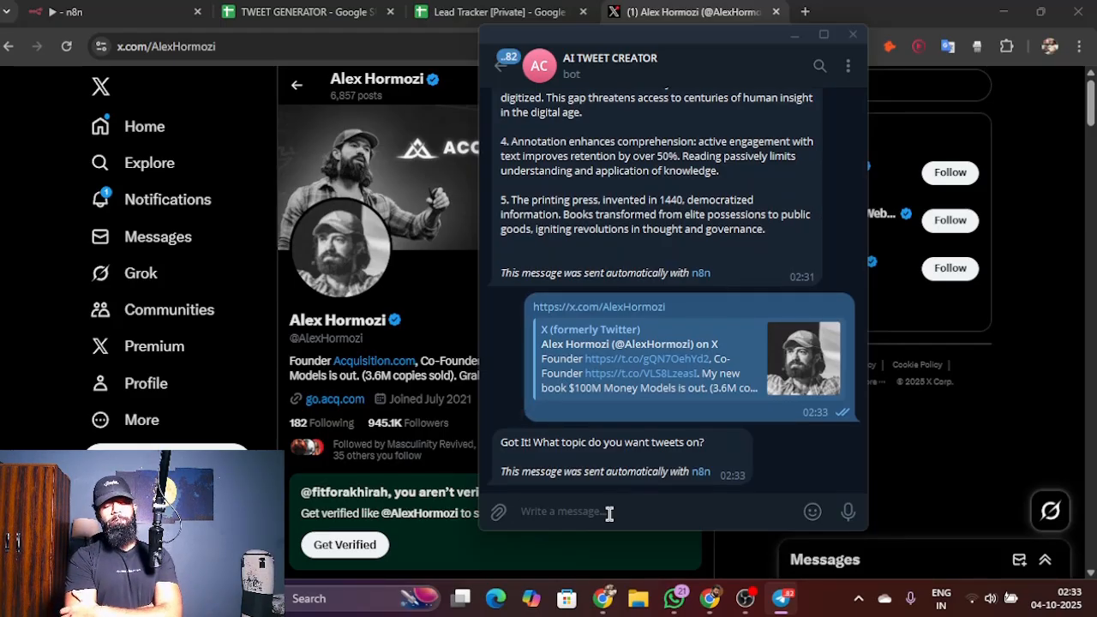
Step: Send the bot "Business" as the topic for the tweets
text(Business)
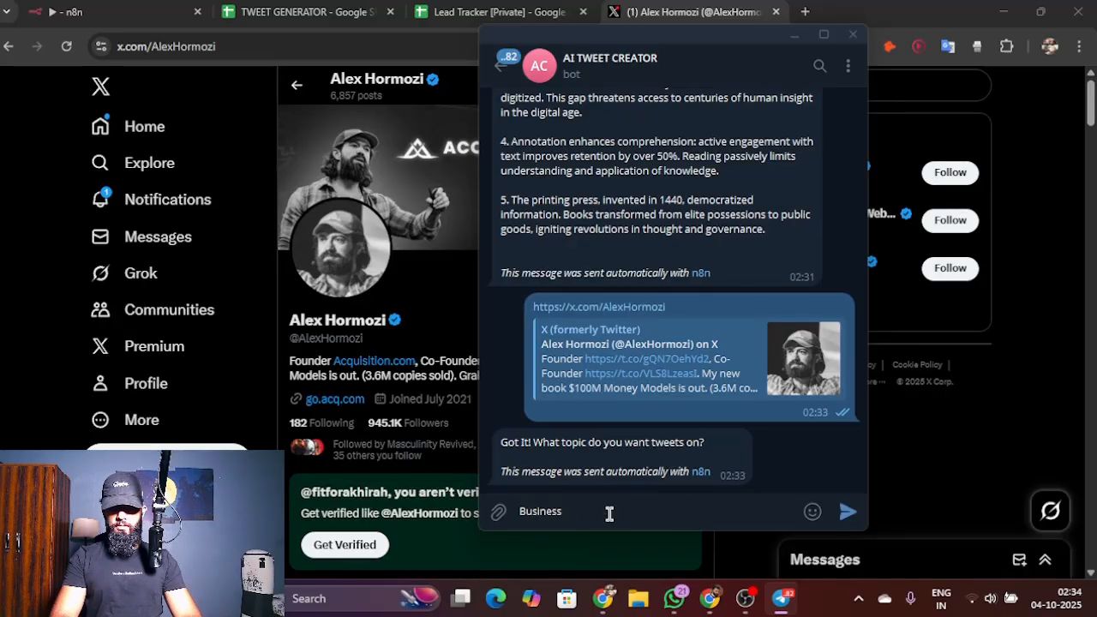
key(Return)
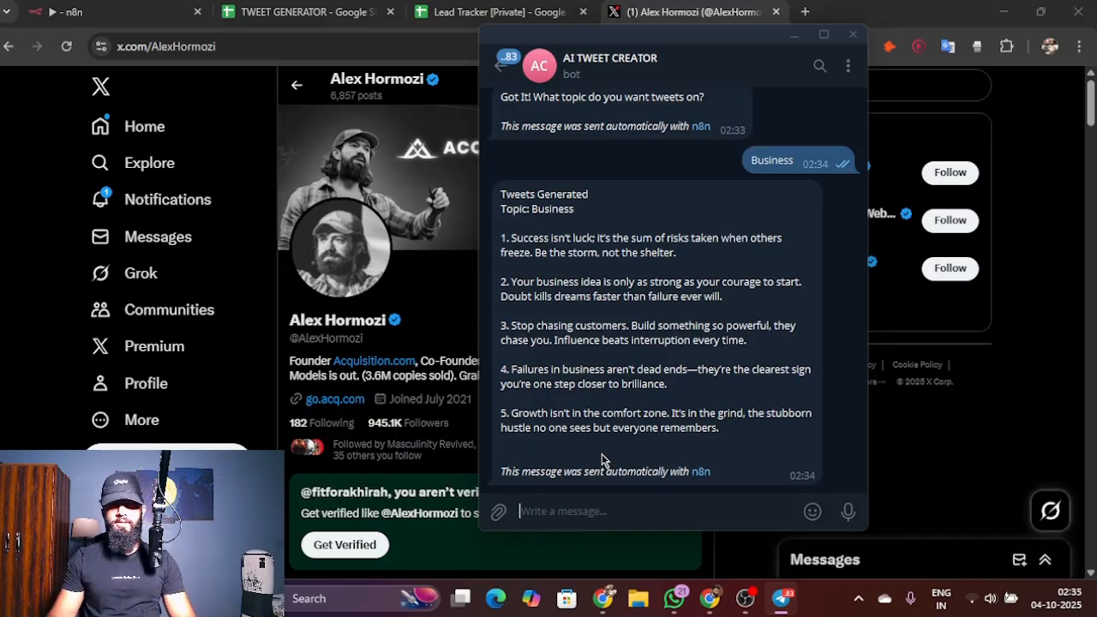
double_click(718, 374)
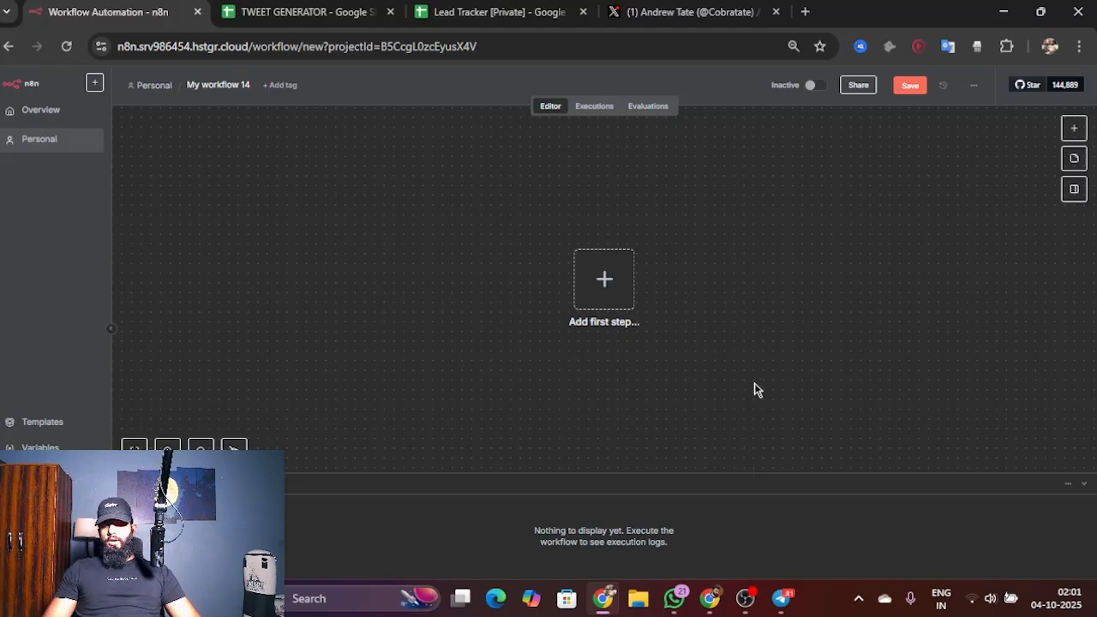
Step: Add a Telegram trigger of type On message as the first step of the empty n8n workflow
scroll(754, 390, right, 4)
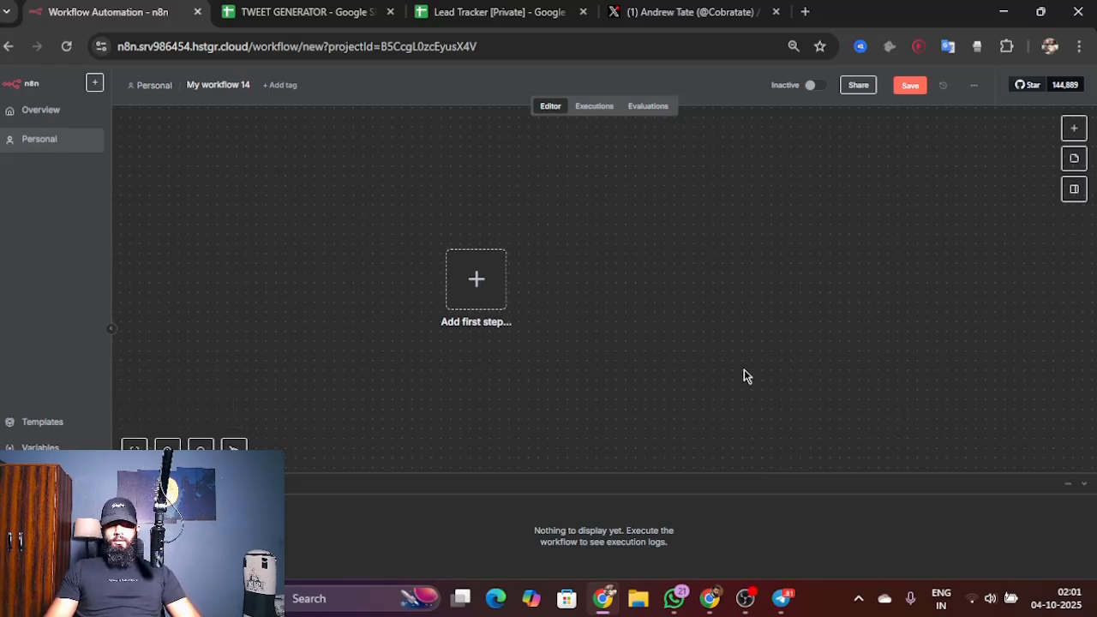
scroll(612, 367, down, 1)
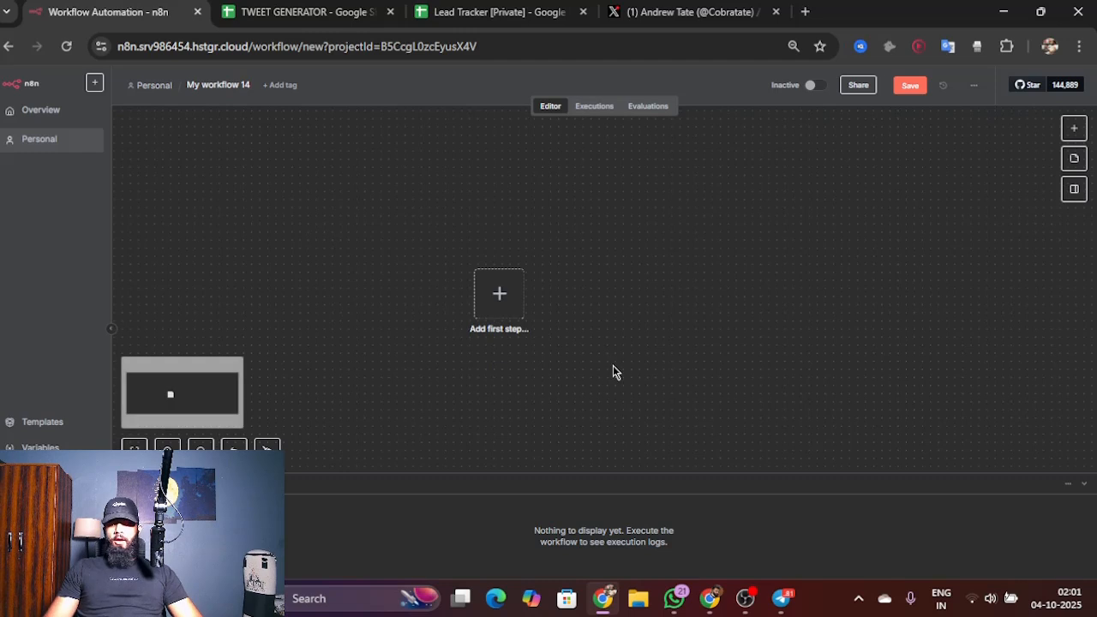
scroll(640, 351, right, 3)
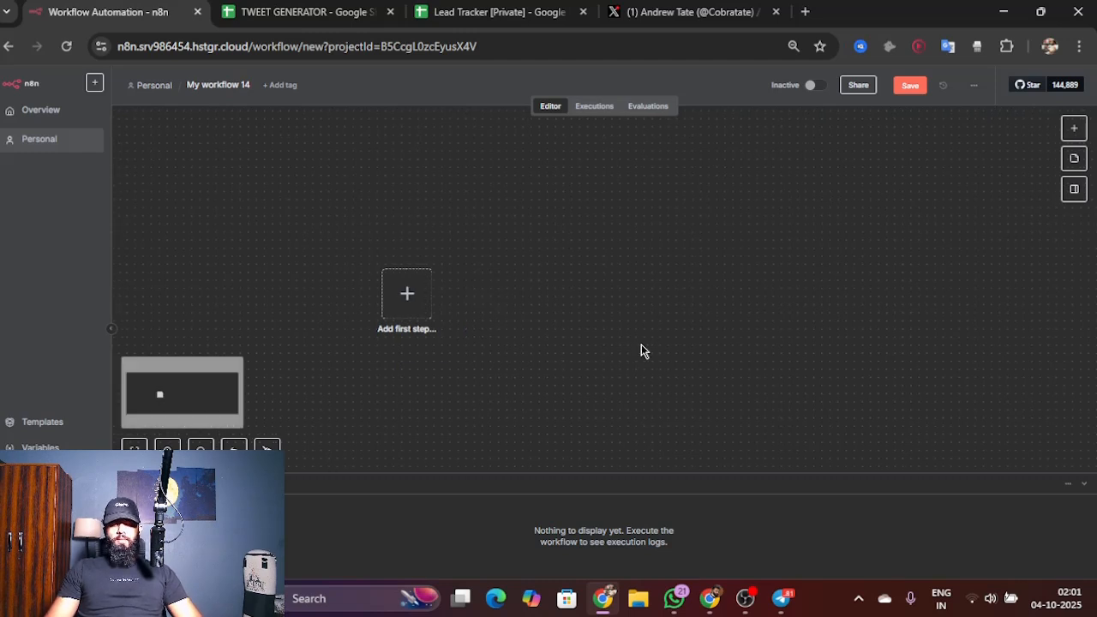
click(404, 295)
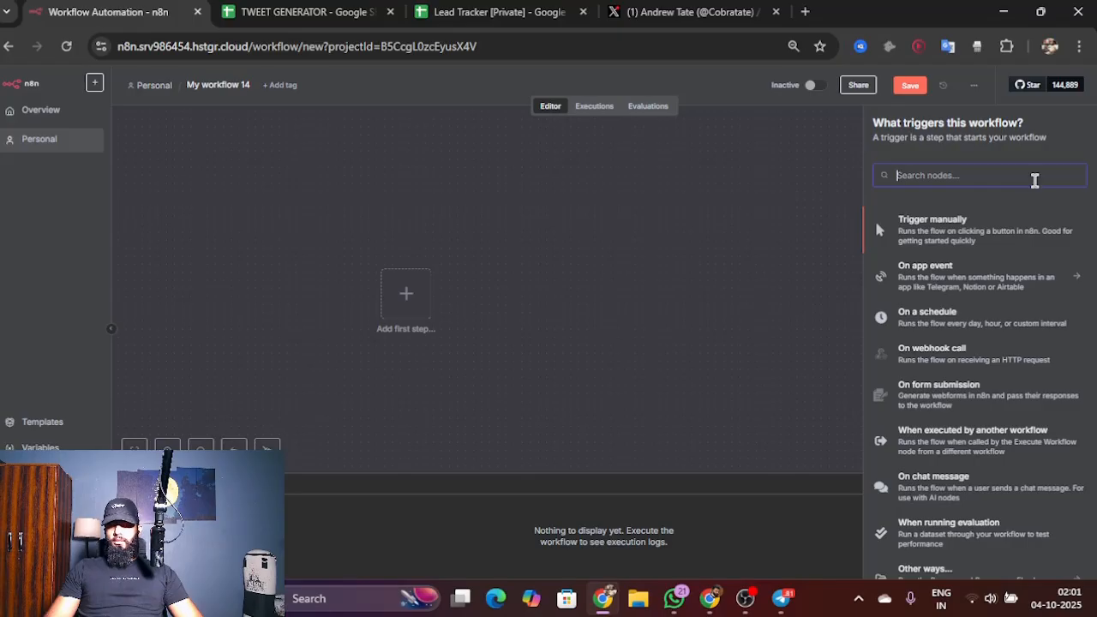
text(w)
key(BackSpace)
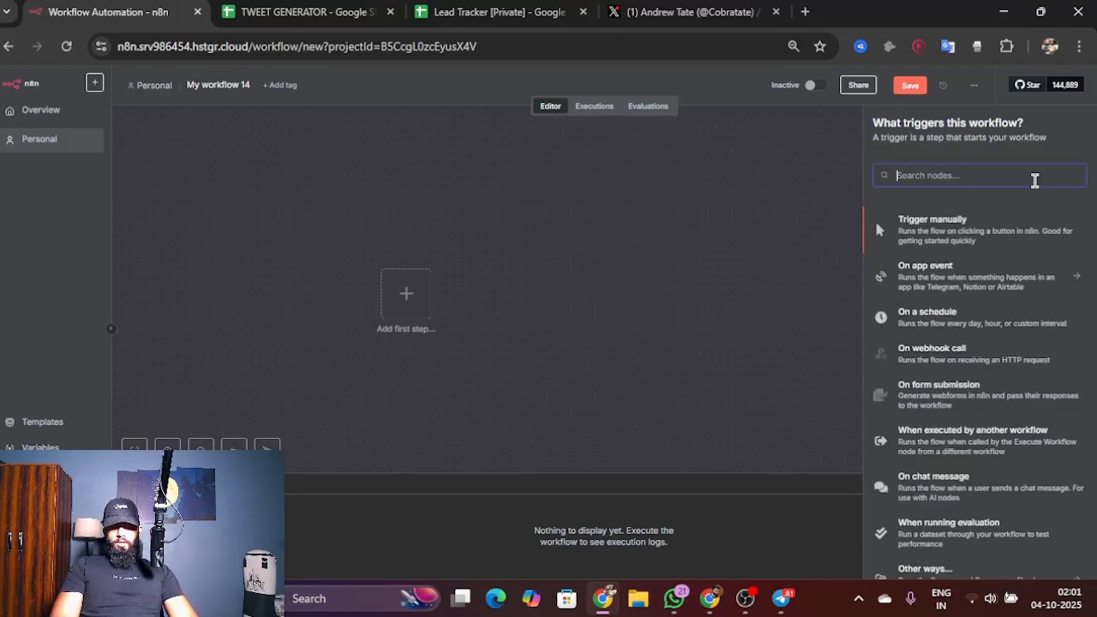
text(te)
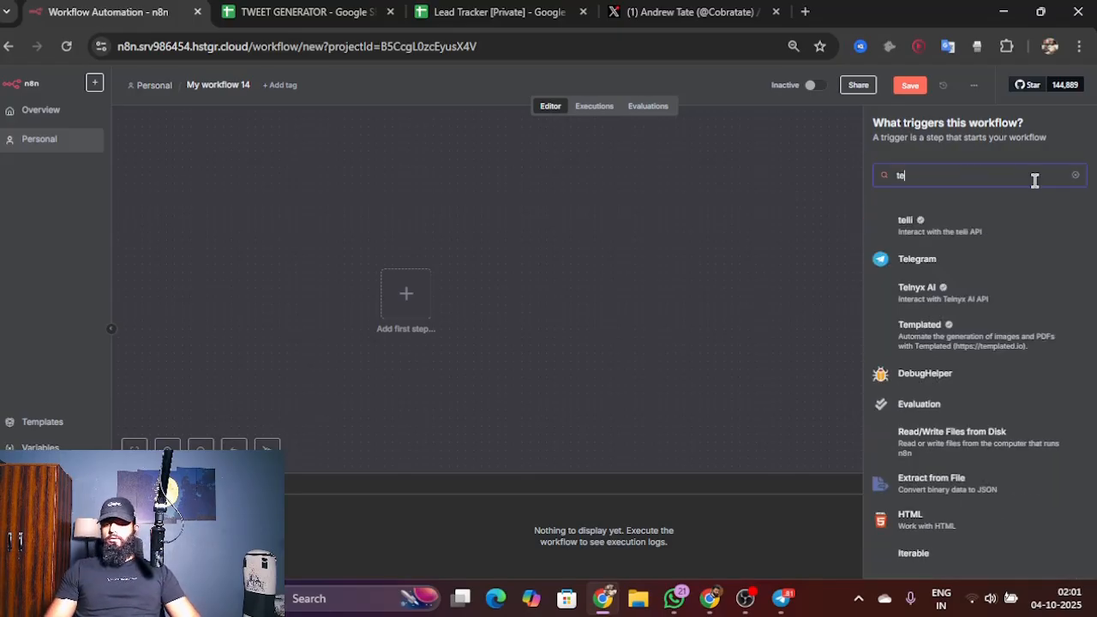
text(lgram)
click(957, 225)
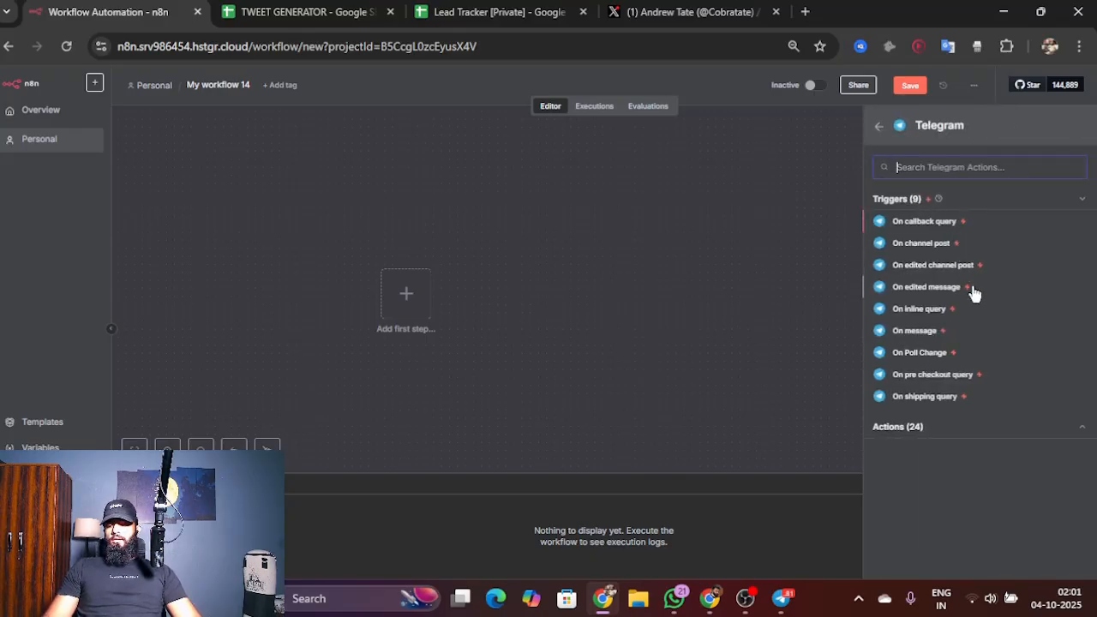
click(960, 333)
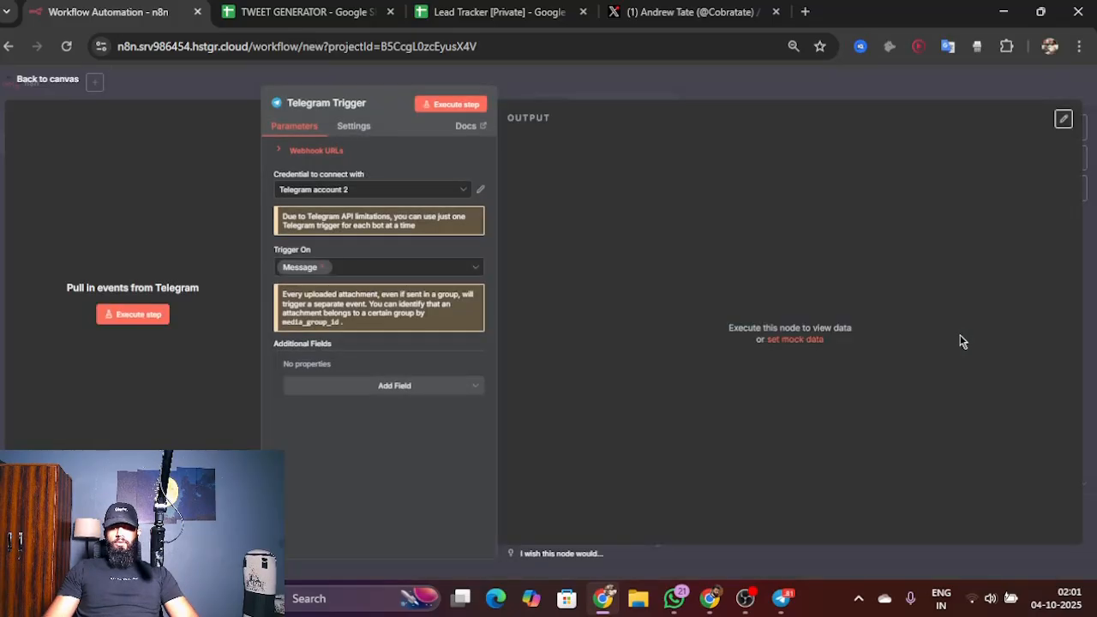
Step: Use the Telegram account 2 credential for the Telegram Trigger and return to the canvas
click(386, 190)
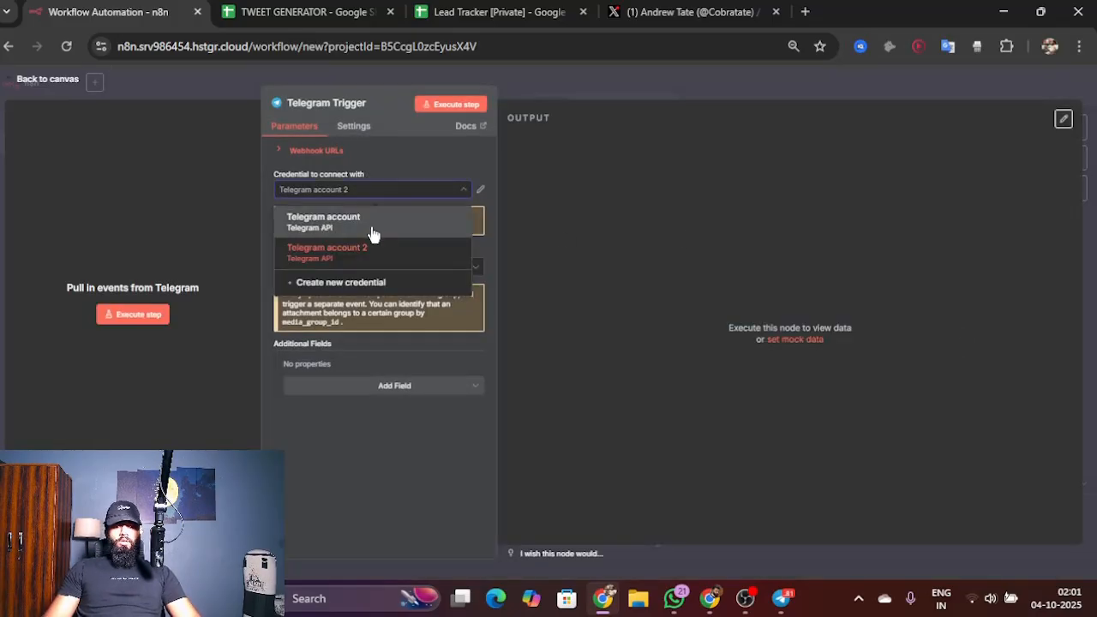
click(341, 261)
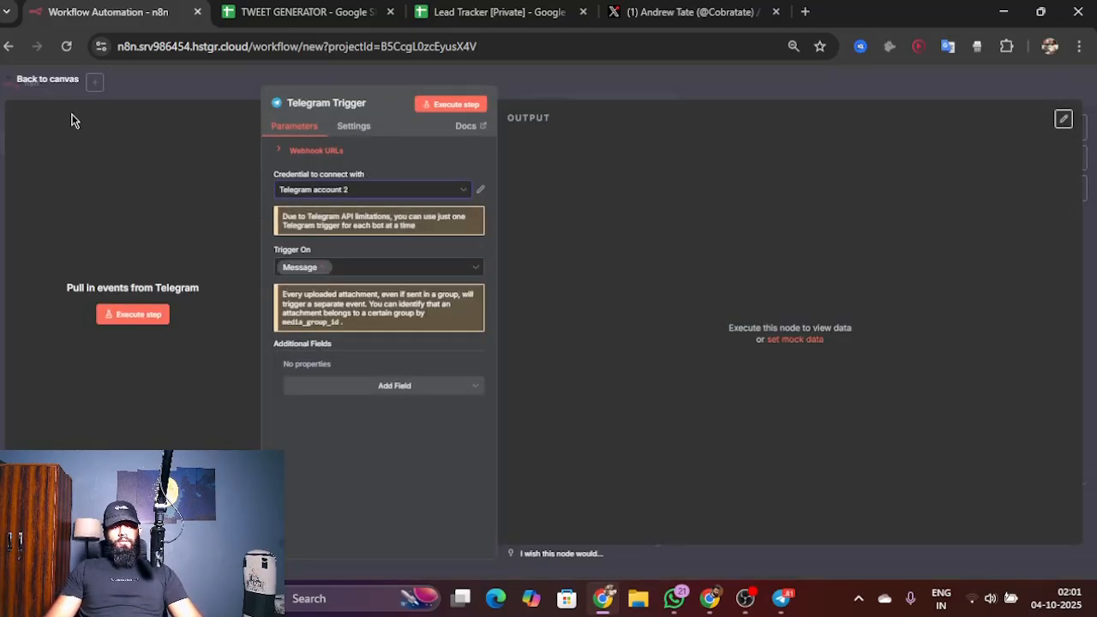
click(52, 78)
Step: Add an If node after the Telegram Trigger and return to the canvas with its condition still blank
scroll(462, 309, right, 2)
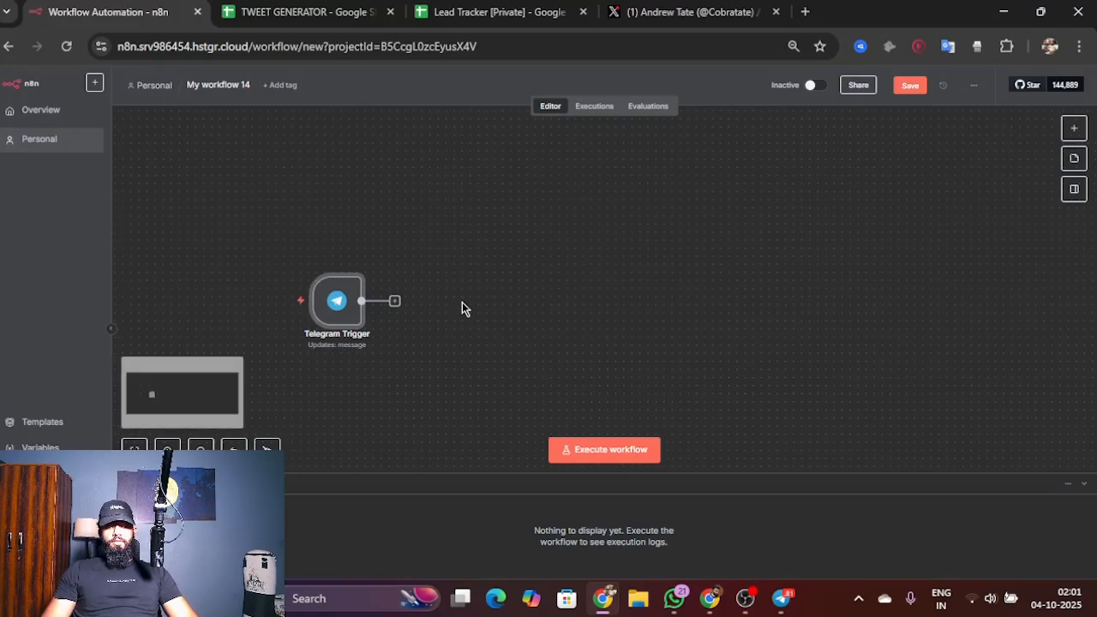
click(380, 293)
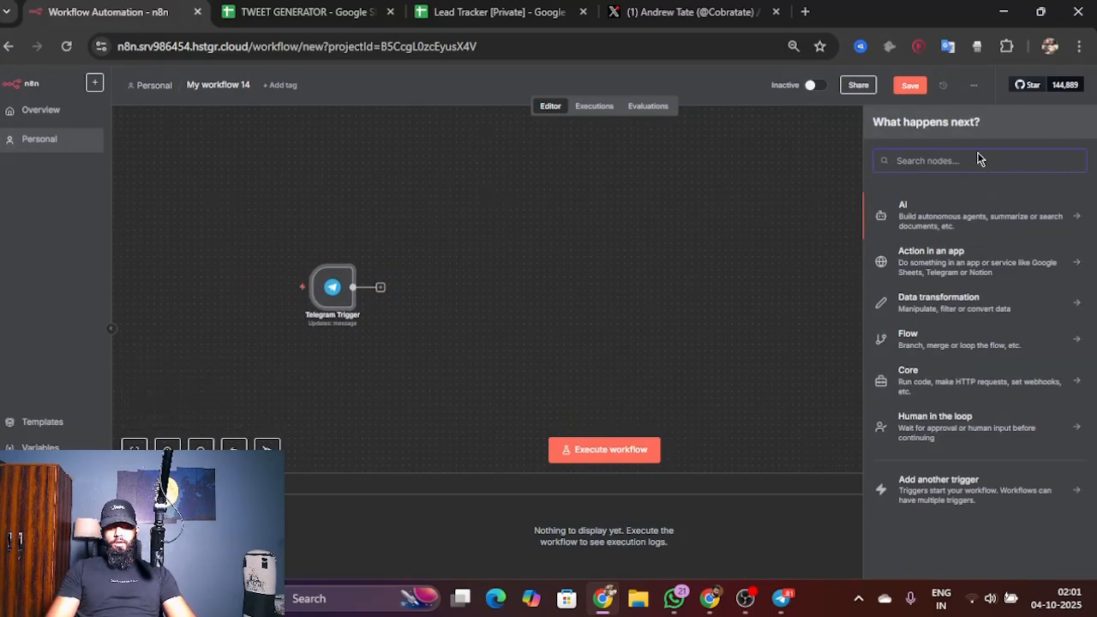
text(if)
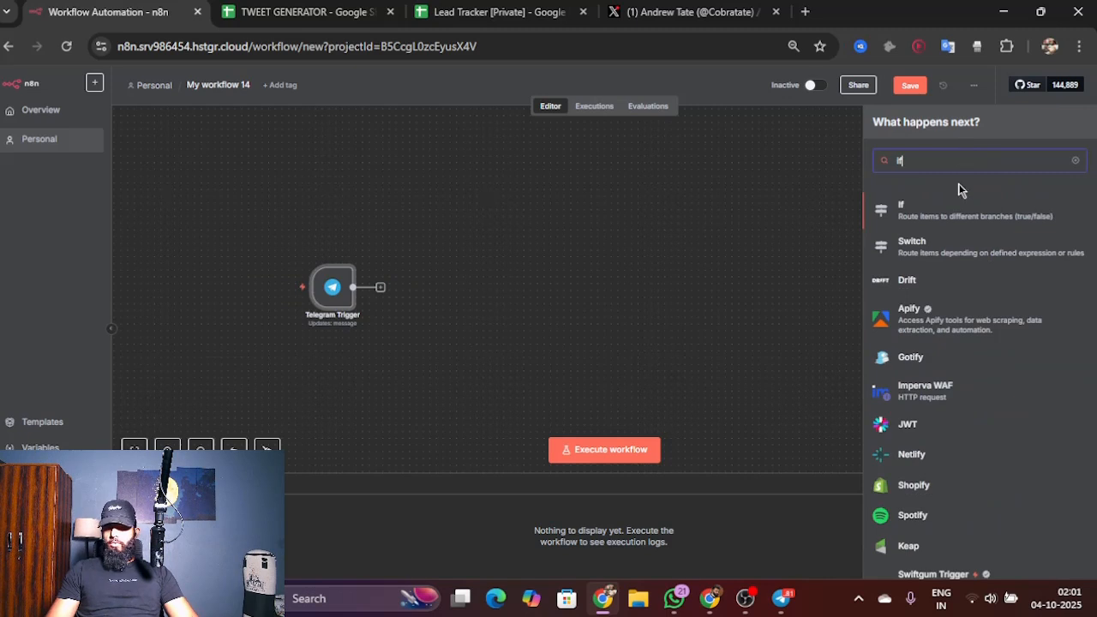
click(949, 209)
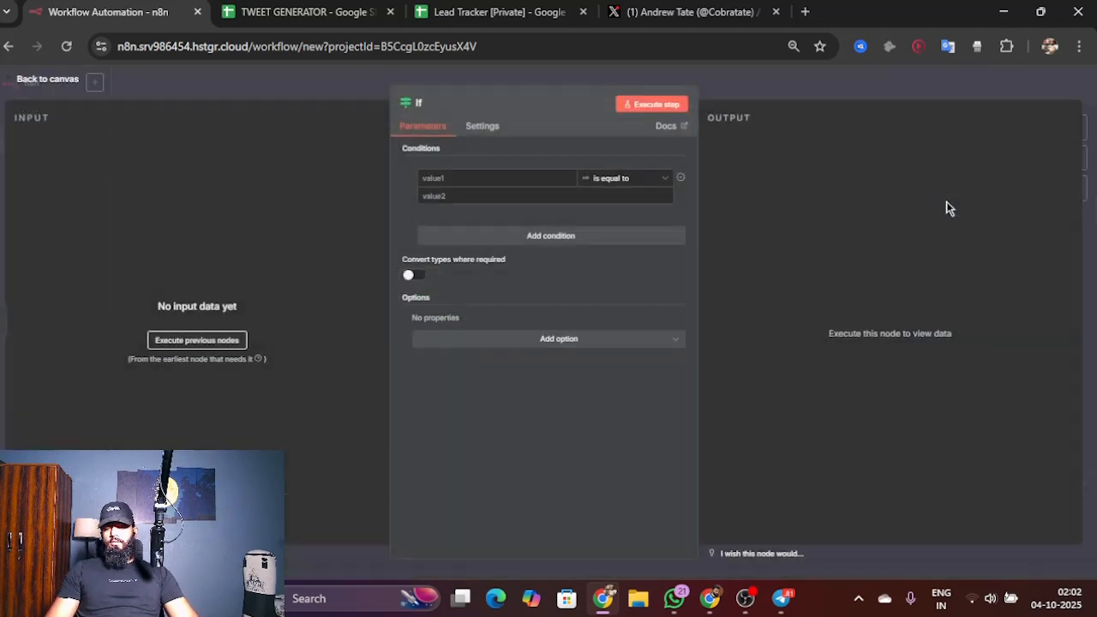
click(502, 183)
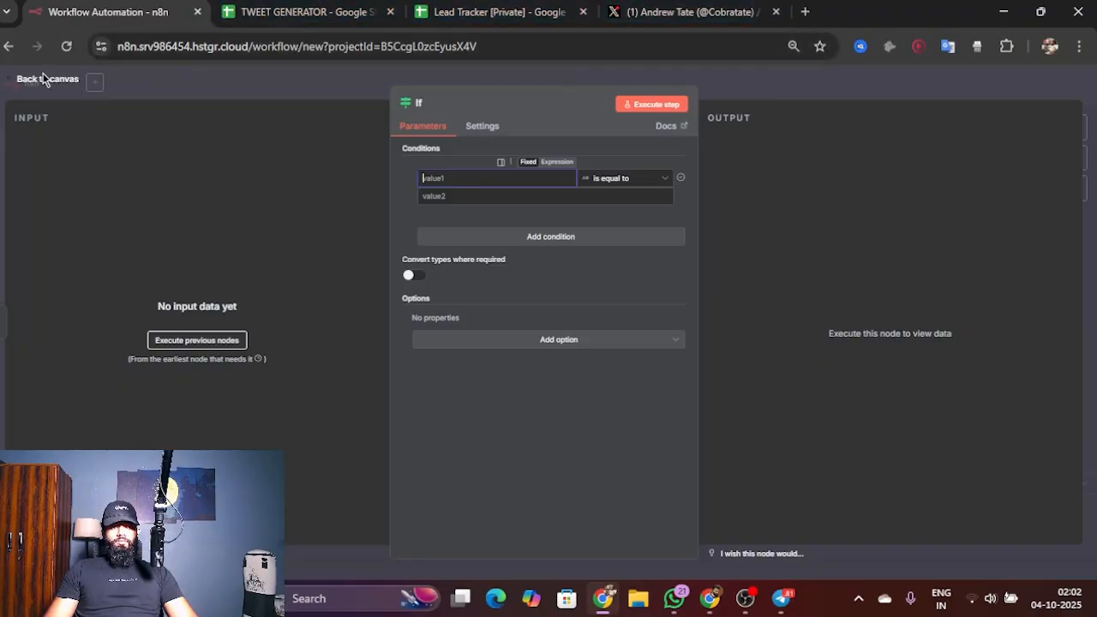
click(44, 79)
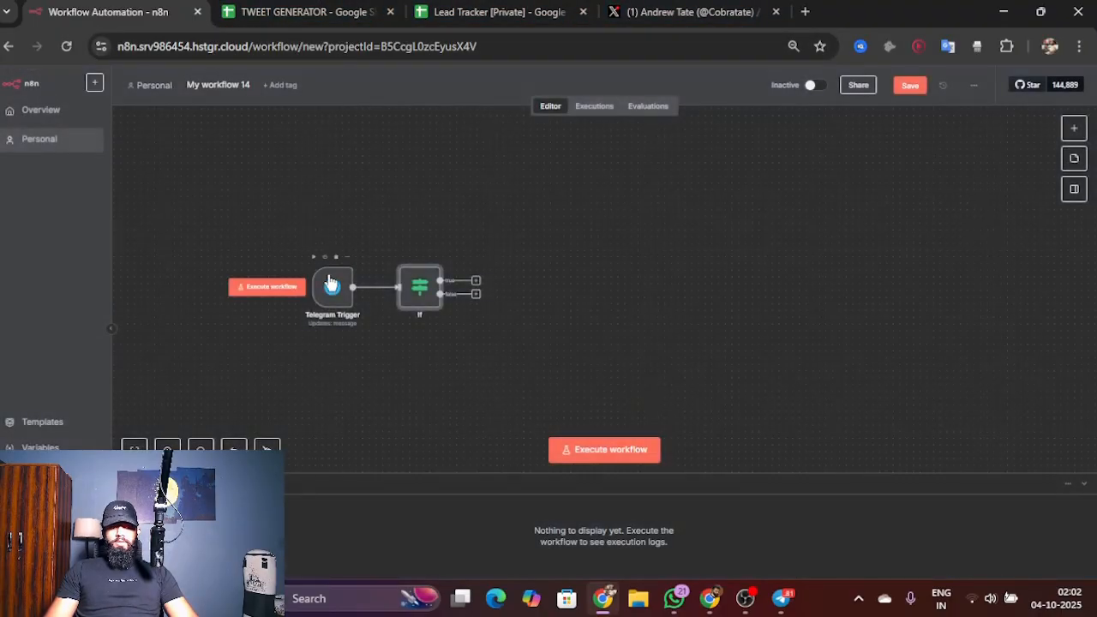
Step: Execute the workflow and trigger it by sending "Hey" to the AI TWEET CREATOR bot in Telegram
click(267, 287)
mouse_move(781, 607)
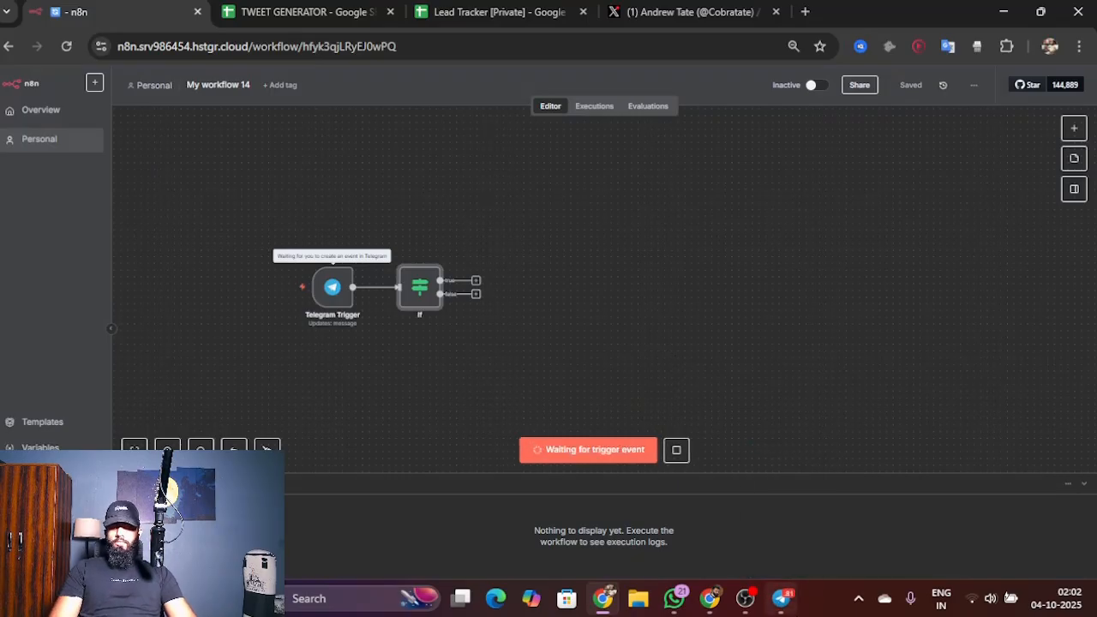
click(782, 602)
text(Hey)
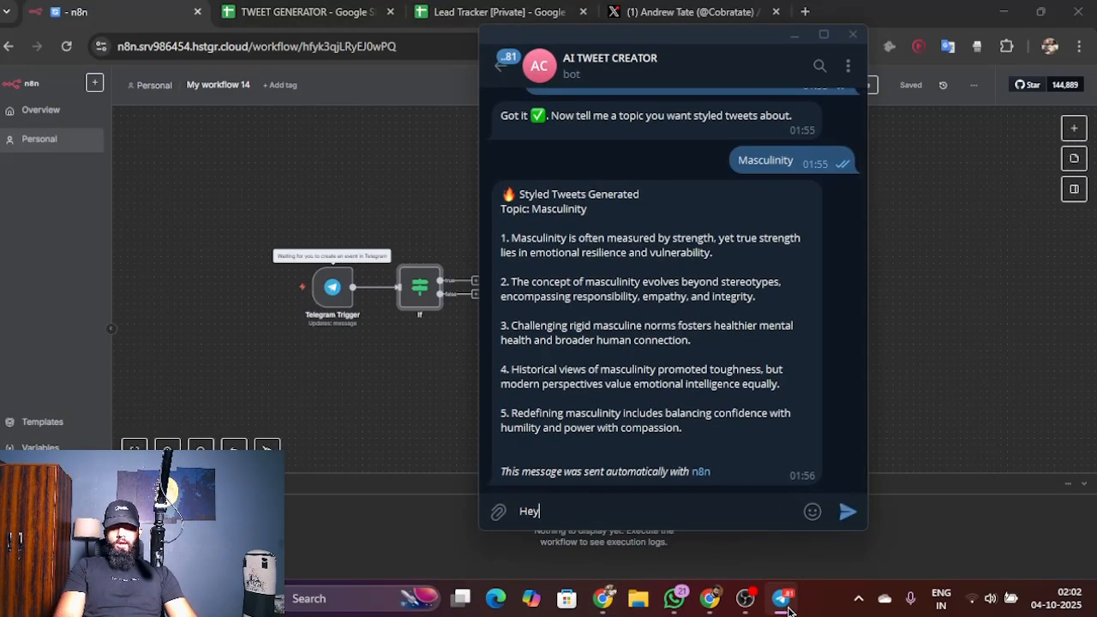
key(Return)
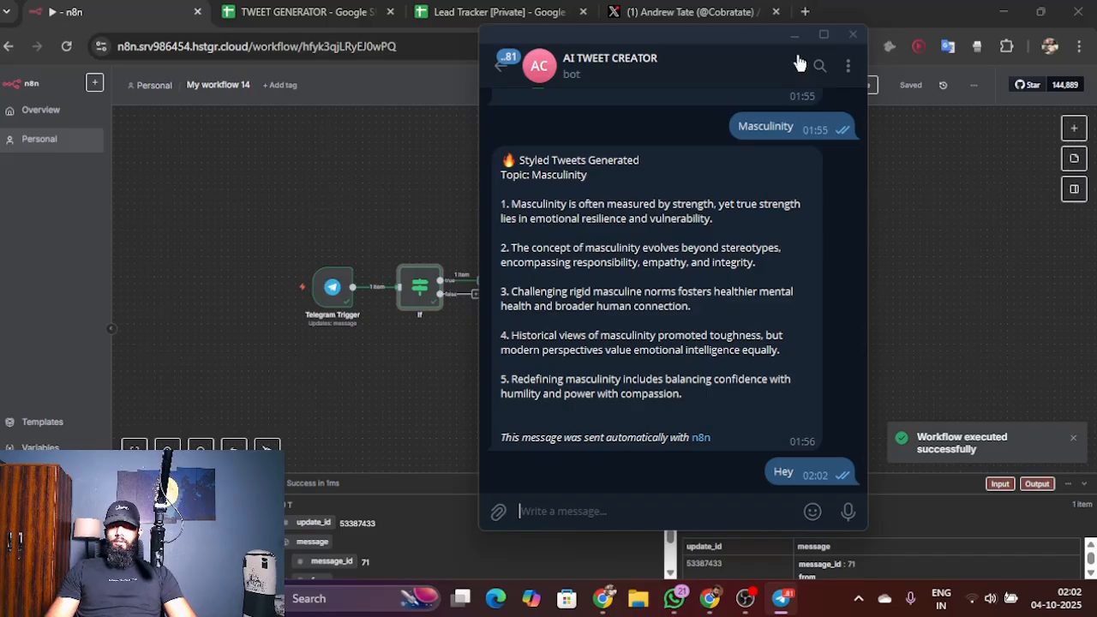
click(795, 34)
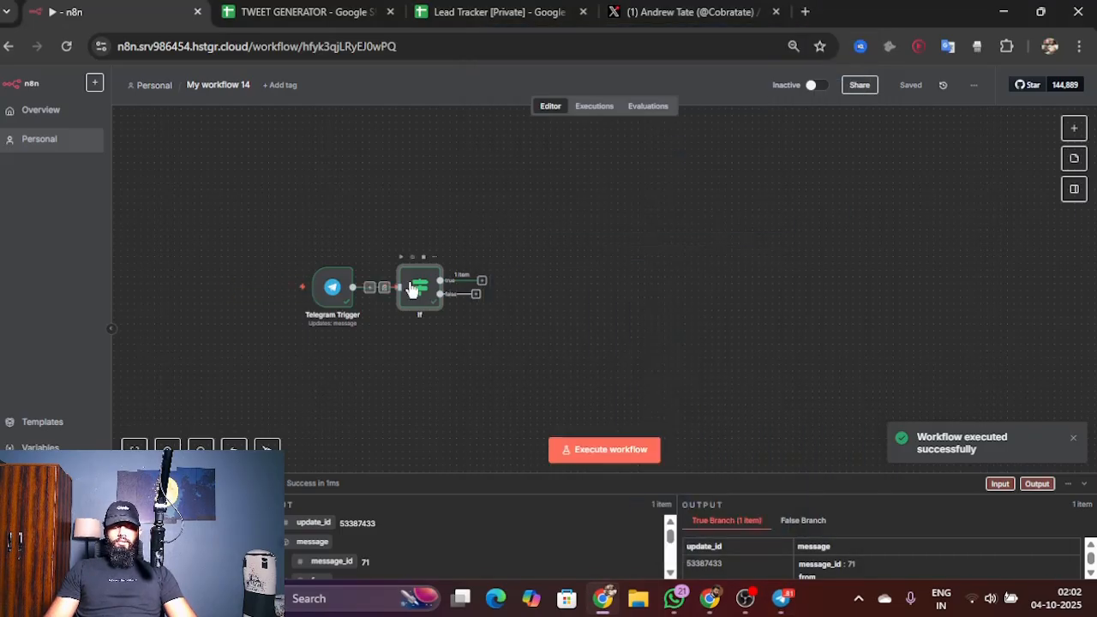
Step: Set the If node's condition to check that the incoming Telegram message text contains "x.com", and return to the canvas
double_click(418, 288)
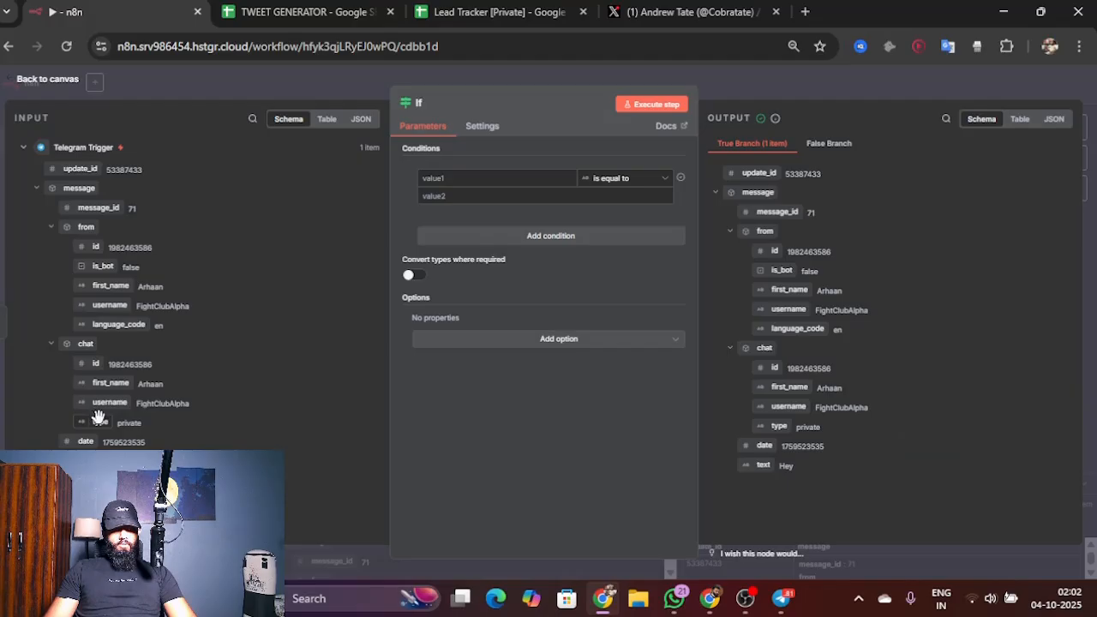
drag(84, 461, 440, 177)
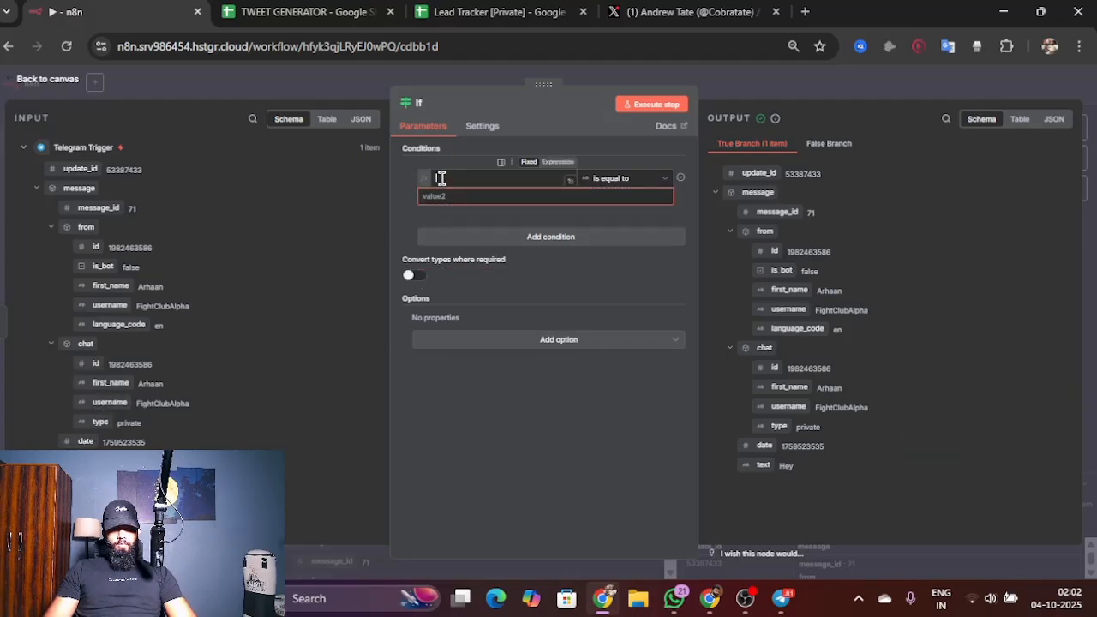
click(632, 178)
mouse_move(613, 216)
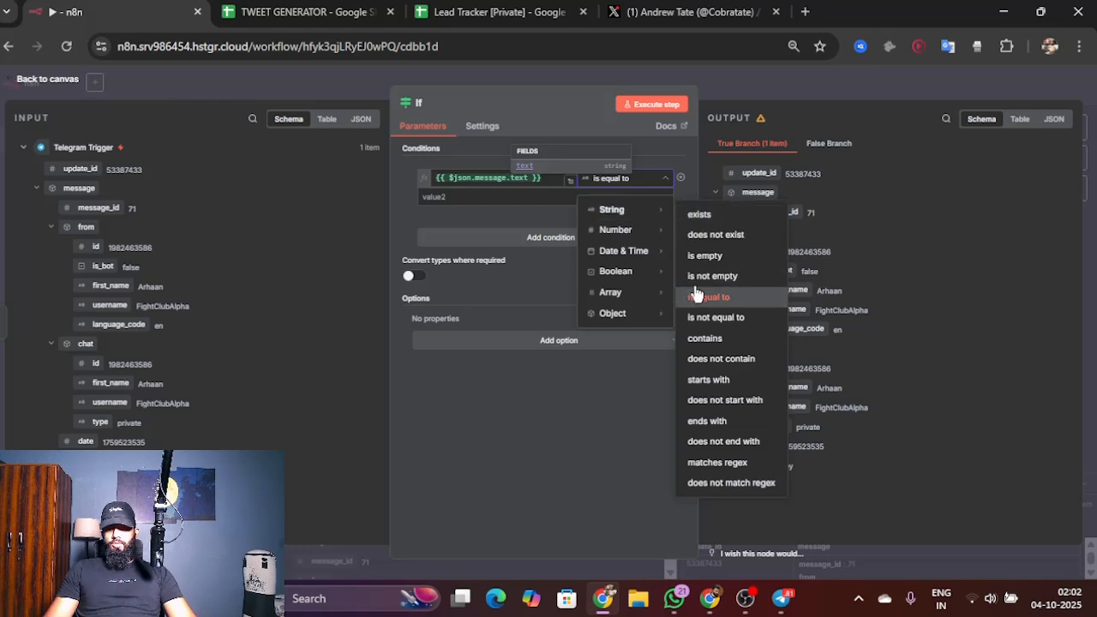
click(706, 337)
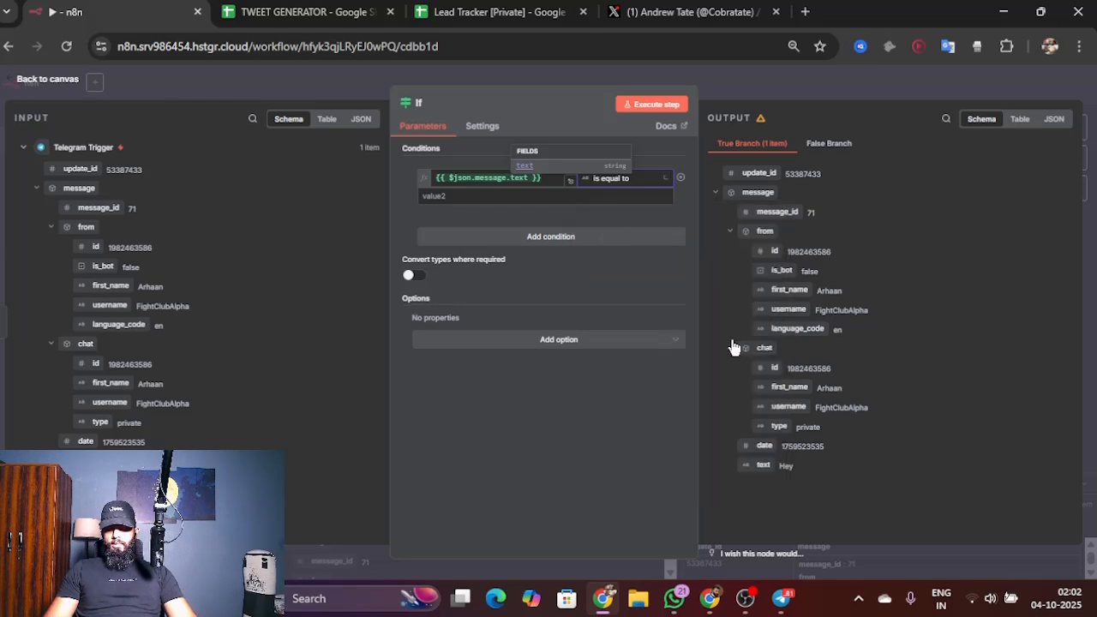
click(614, 199)
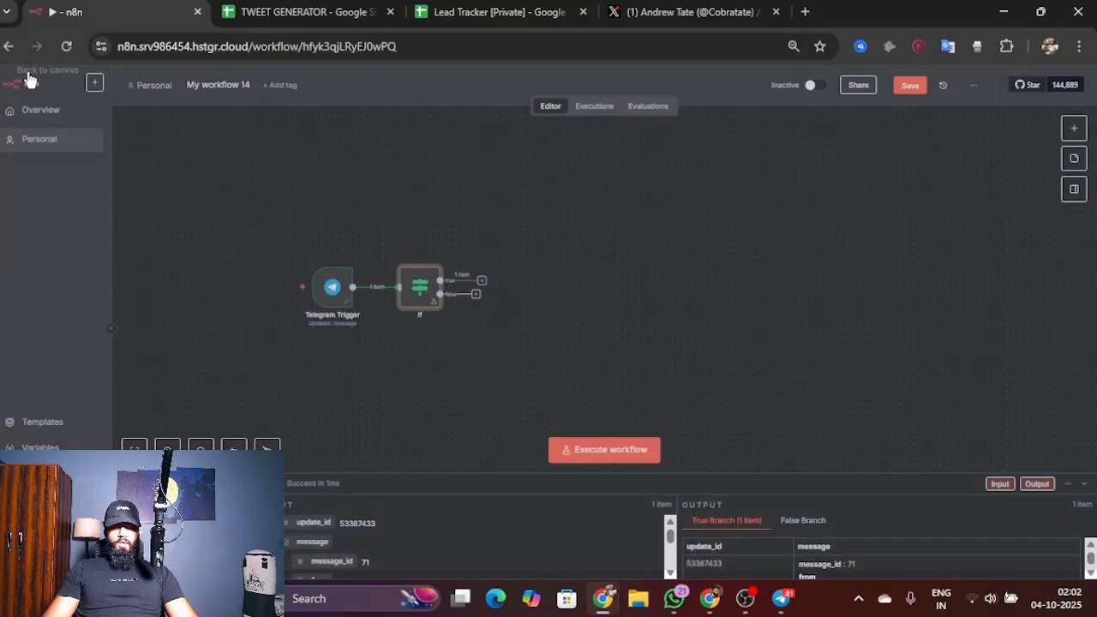
click(34, 79)
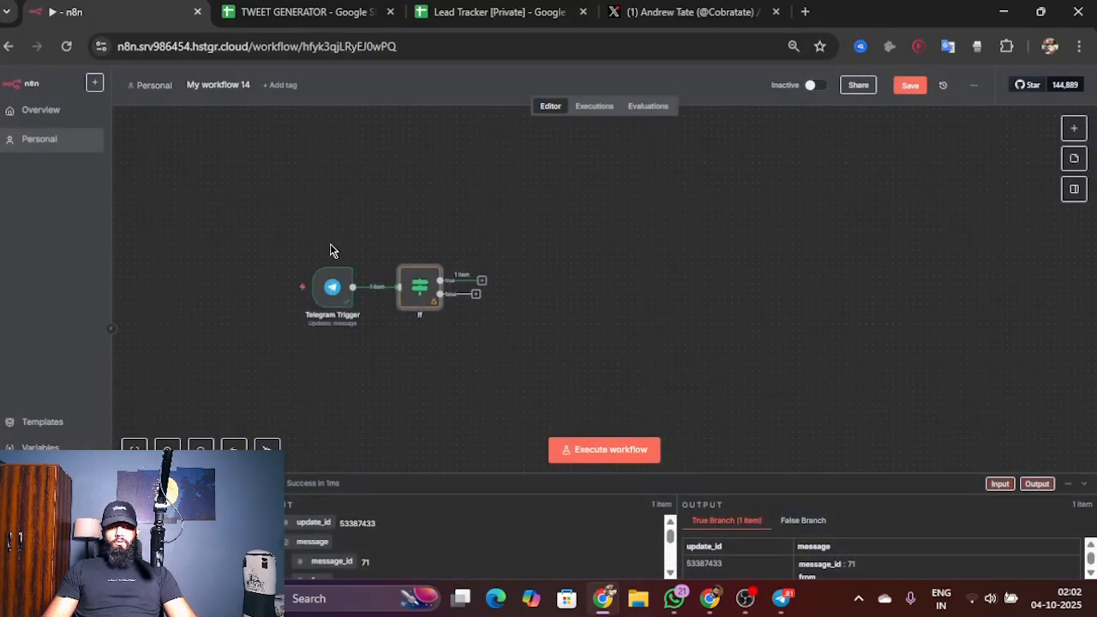
Step: Add a Telegram Send a text message node on the If node's true branch, checking the TWEET GENERATOR spreadsheet's columns along the way
click(480, 282)
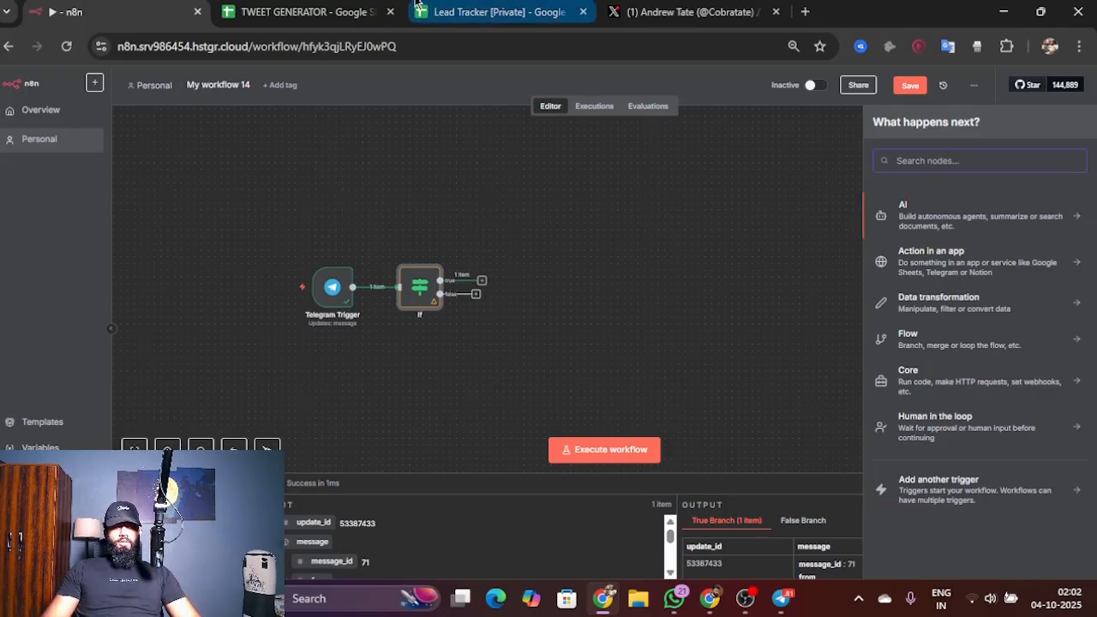
click(351, 7)
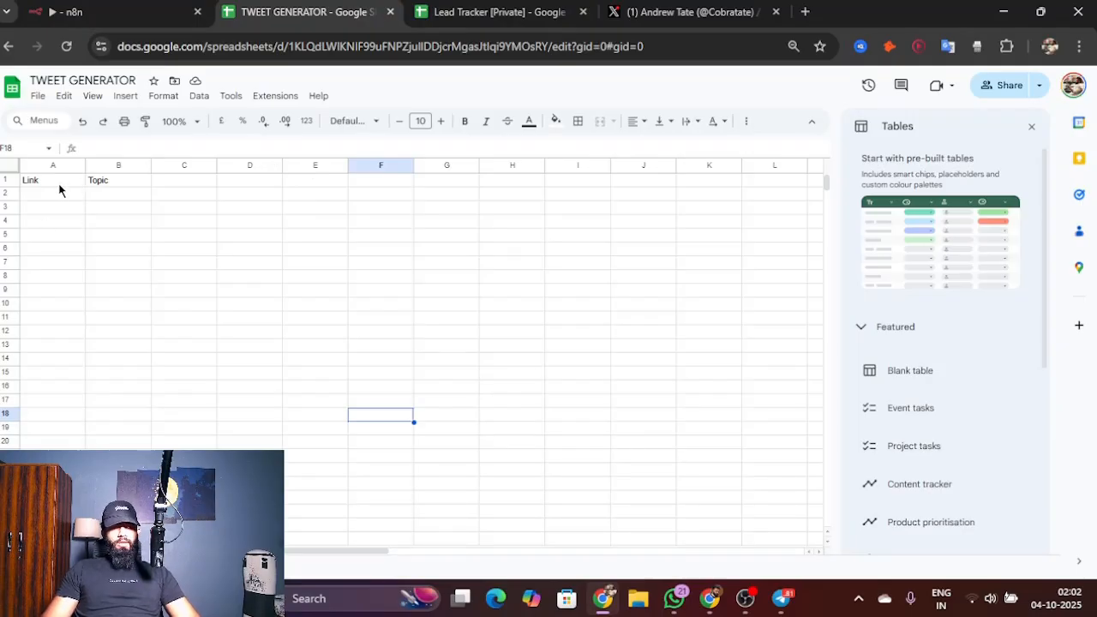
click(125, 9)
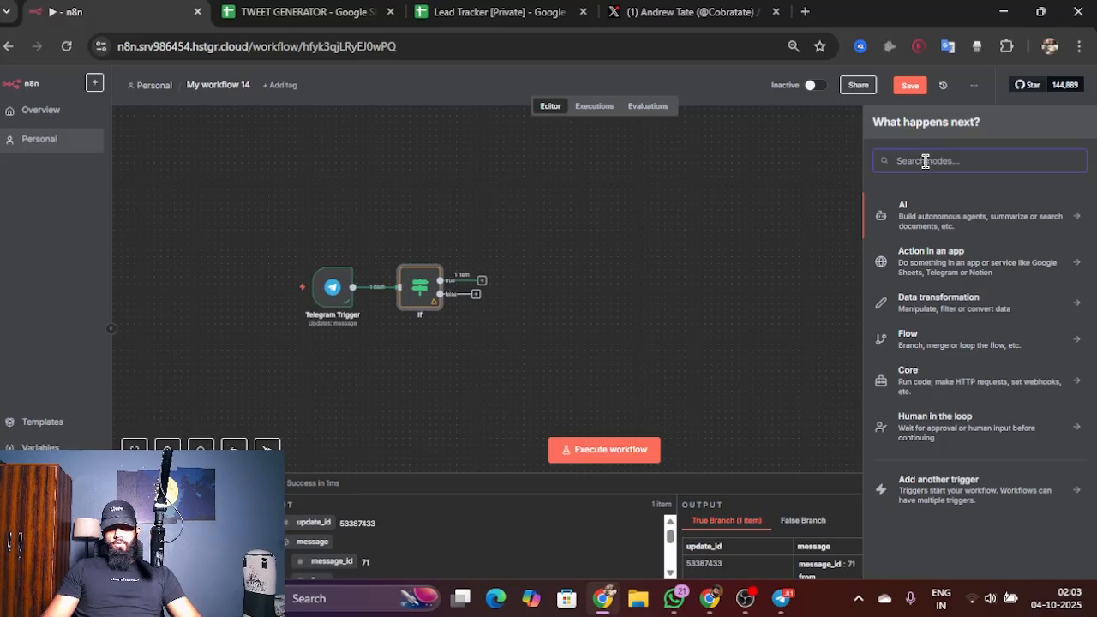
text(sh)
key(BackSpace)
key(BackSpace)
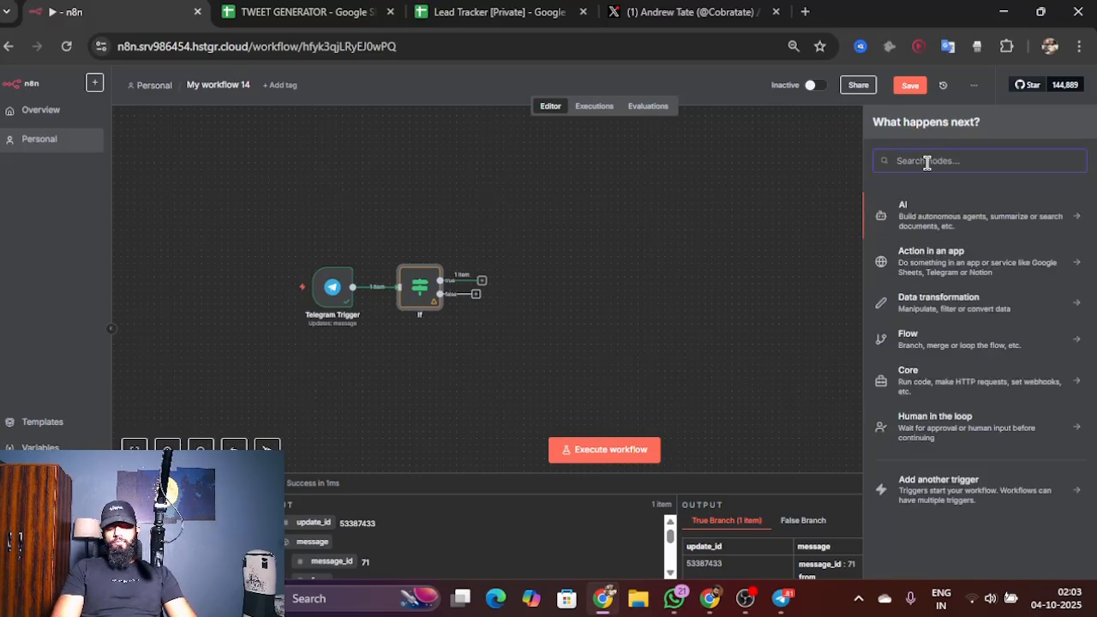
text(tele)
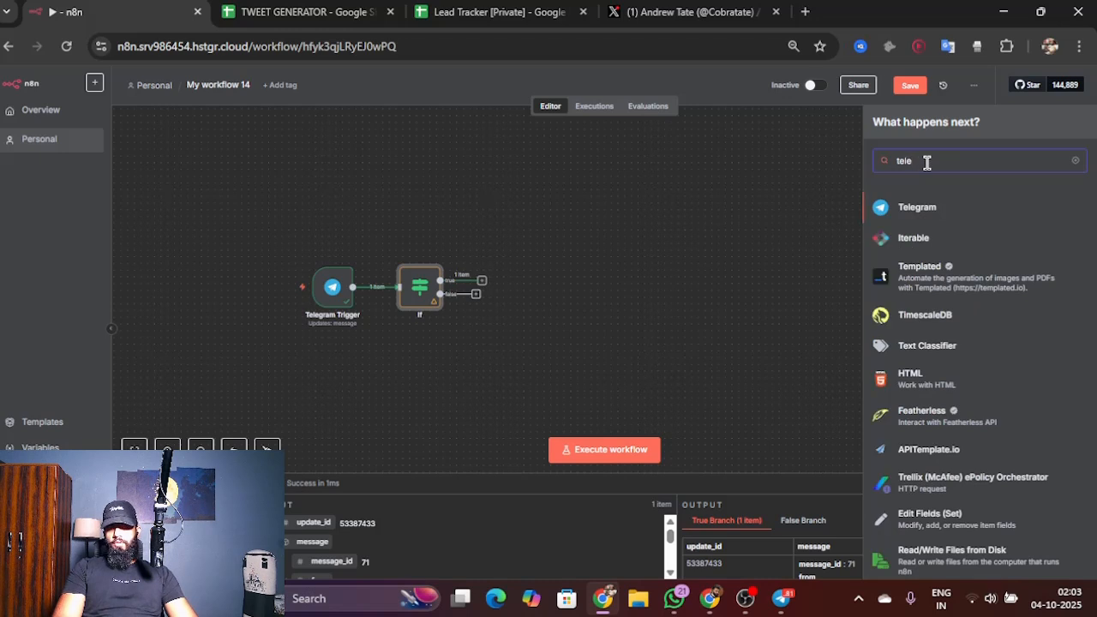
text(gram)
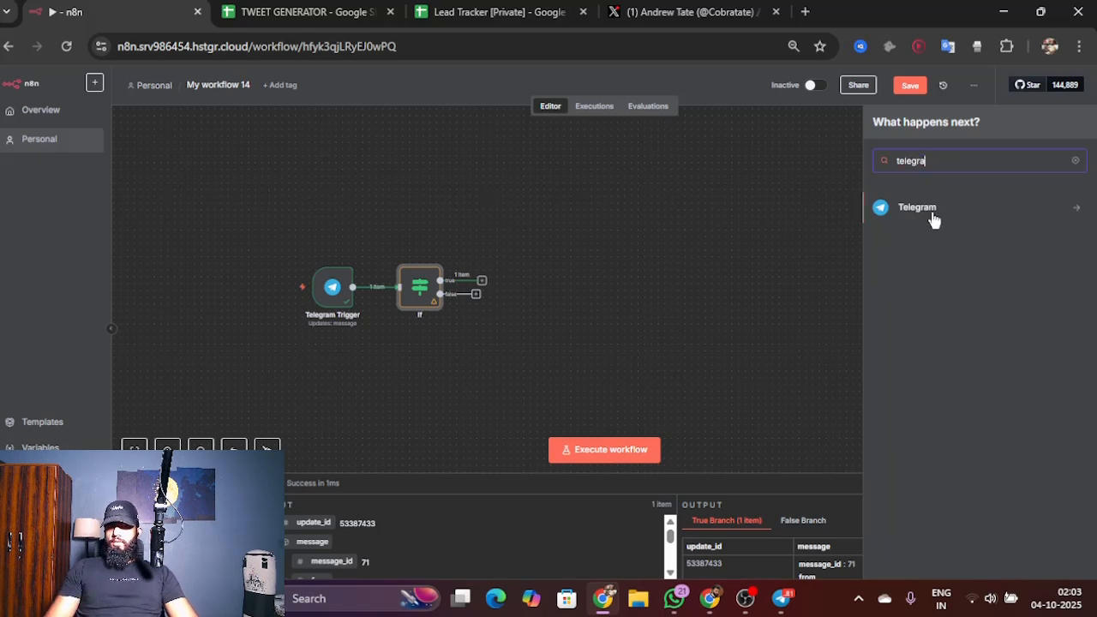
click(931, 214)
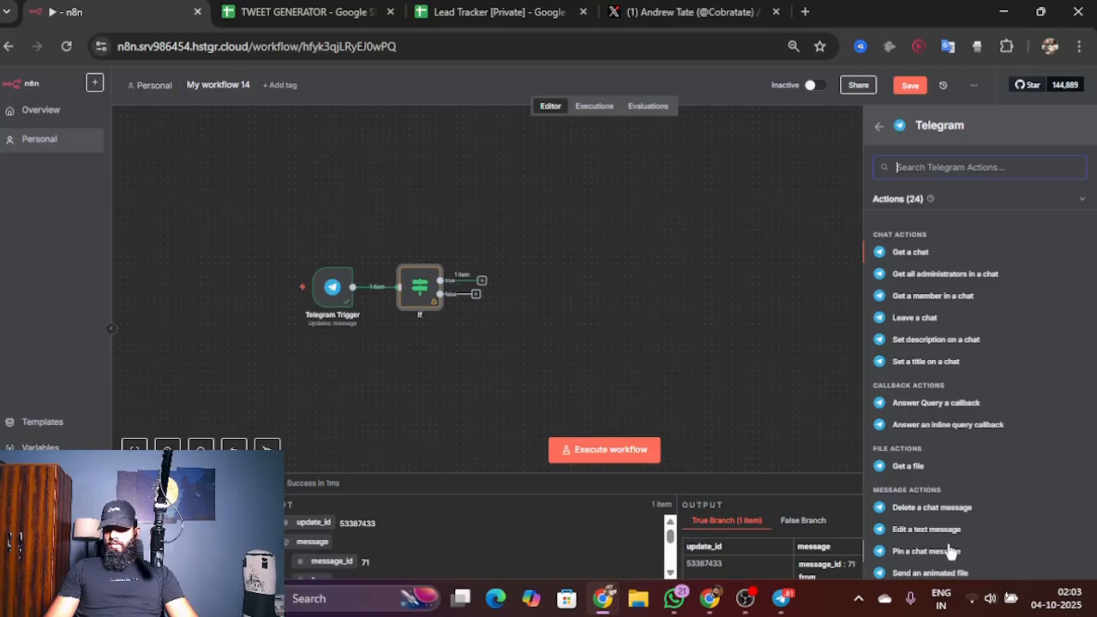
scroll(968, 470, down, 1)
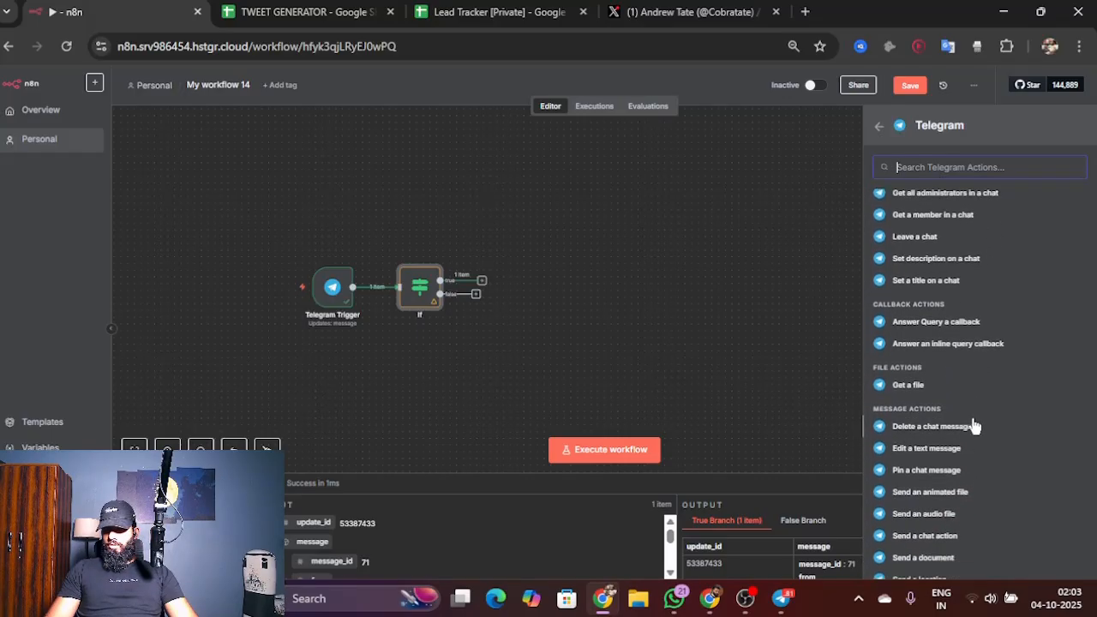
scroll(968, 463, down, 1)
scroll(966, 464, down, 2)
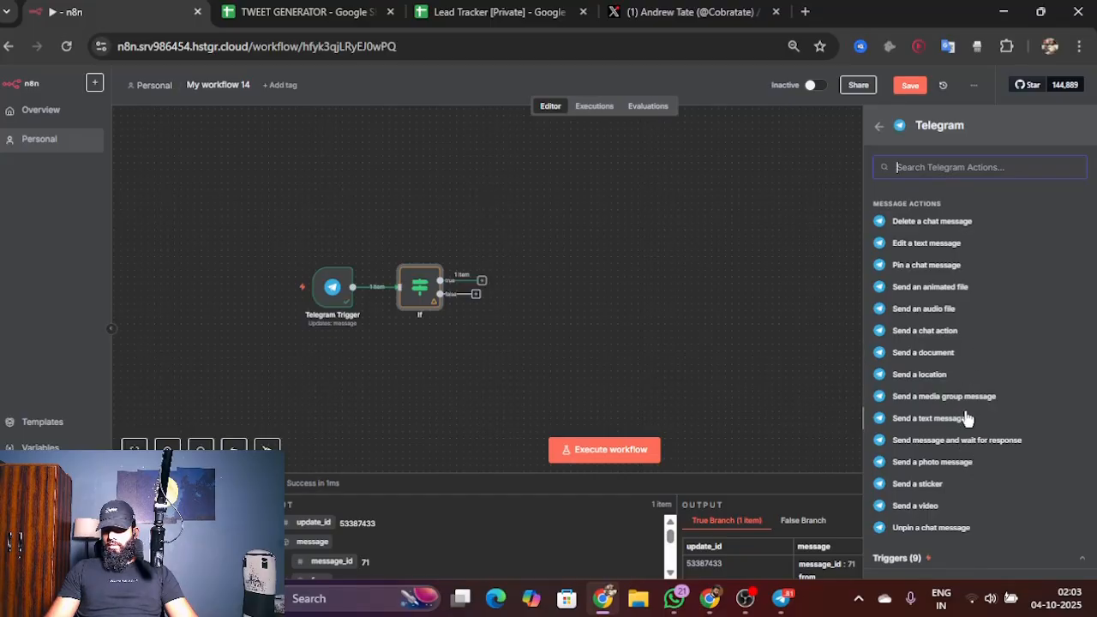
click(933, 417)
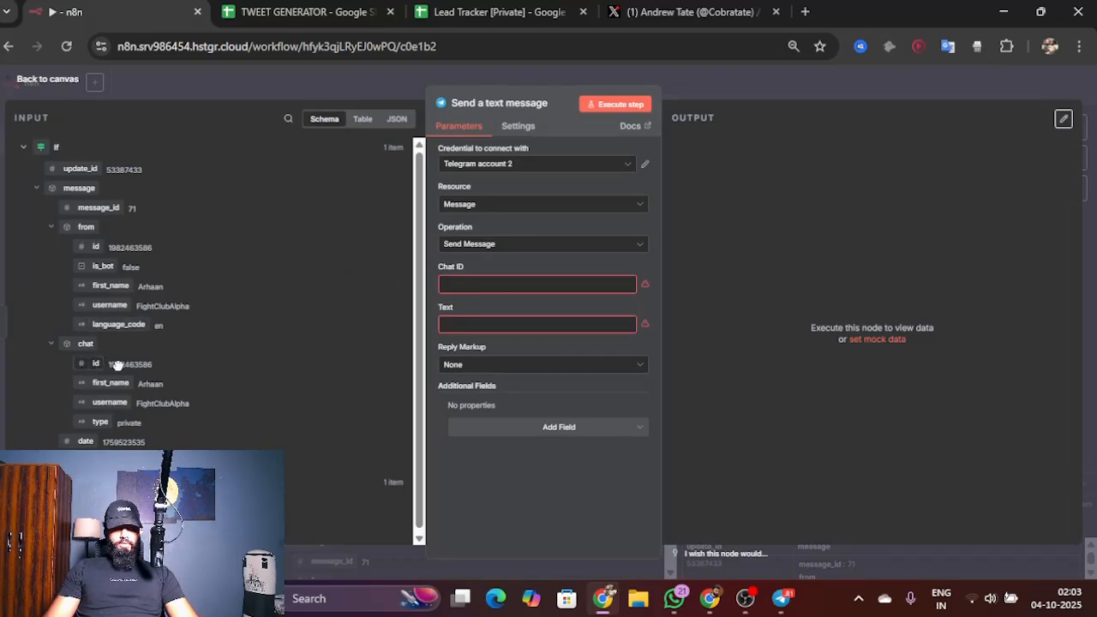
Step: Map the message's Chat ID to the incoming chat id, set its text to "Got it! What topic do you want tweets on?", and return to the canvas
drag(93, 363, 449, 286)
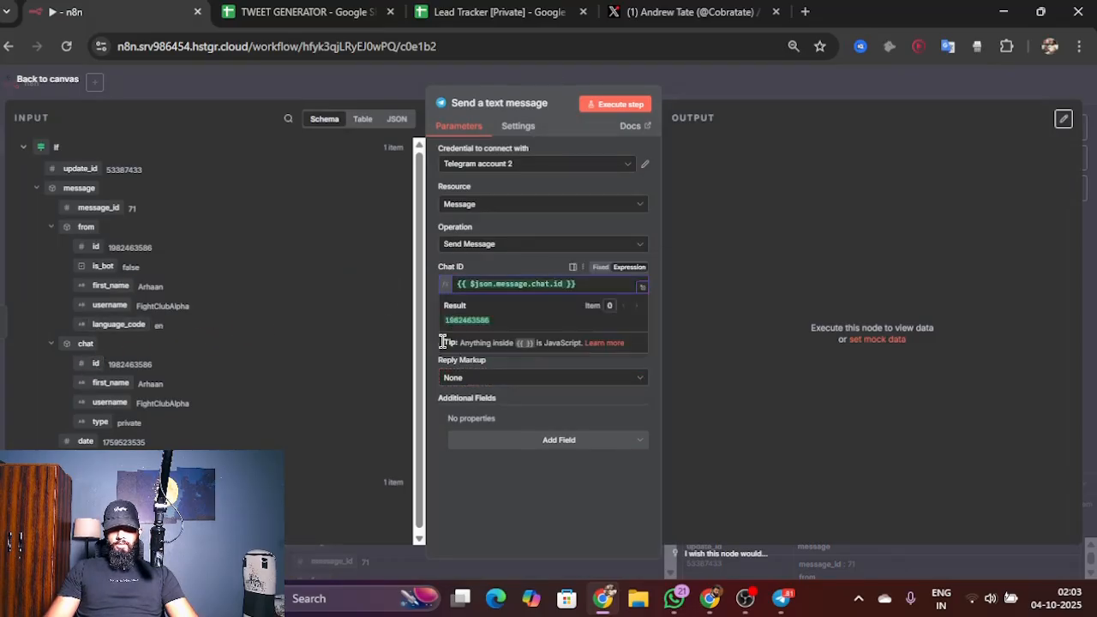
click(502, 334)
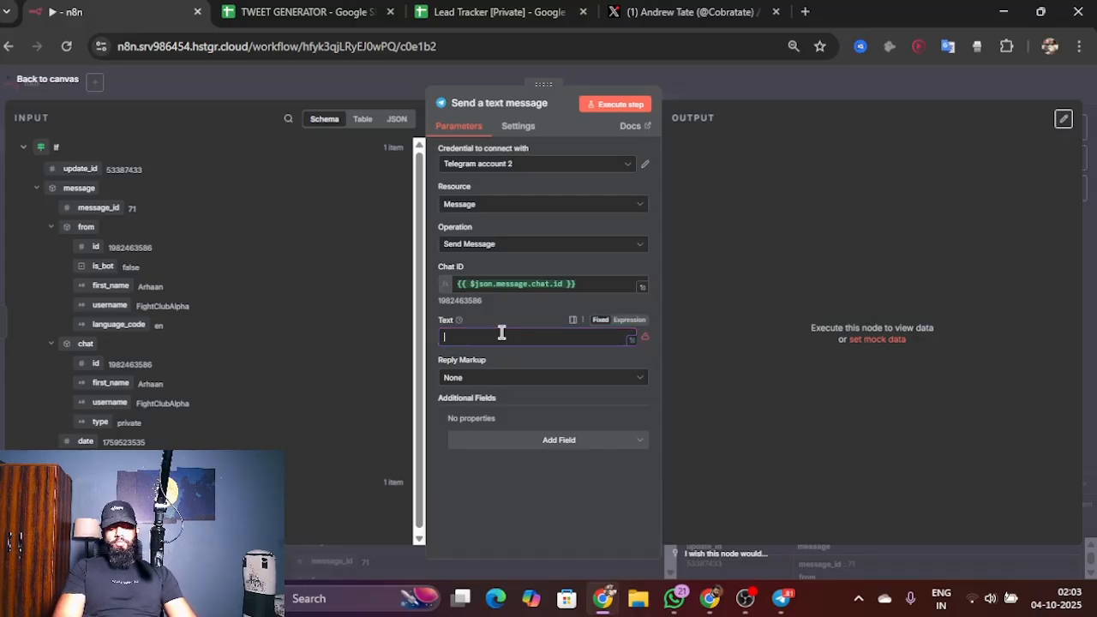
text(Hey)
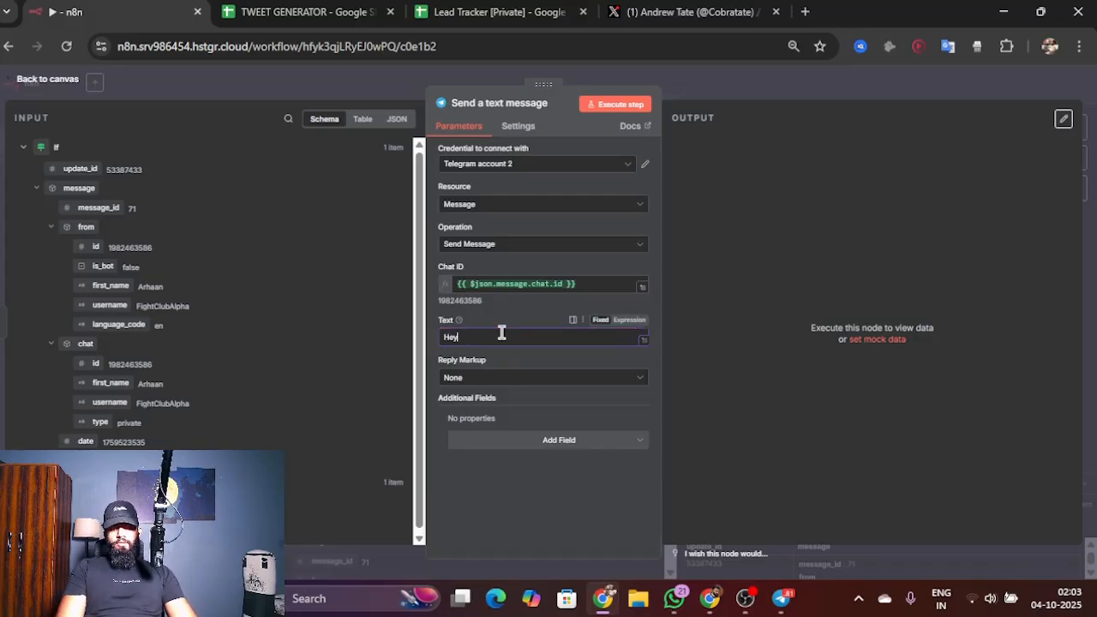
text(e)
key(BackSpace)
key(BackSpace)
text(G)
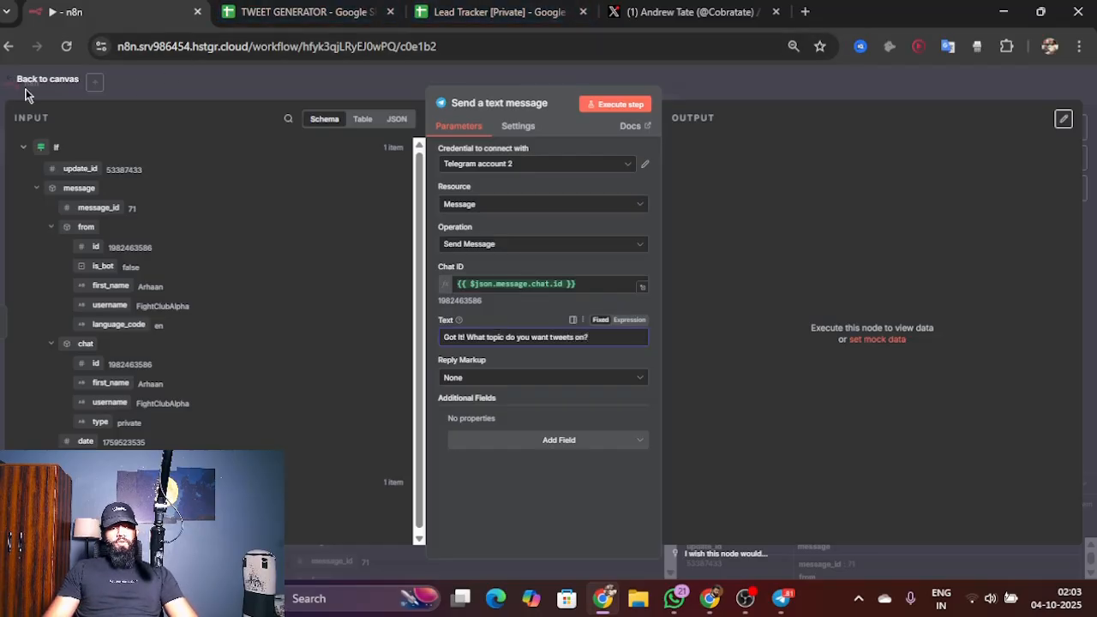
click(42, 83)
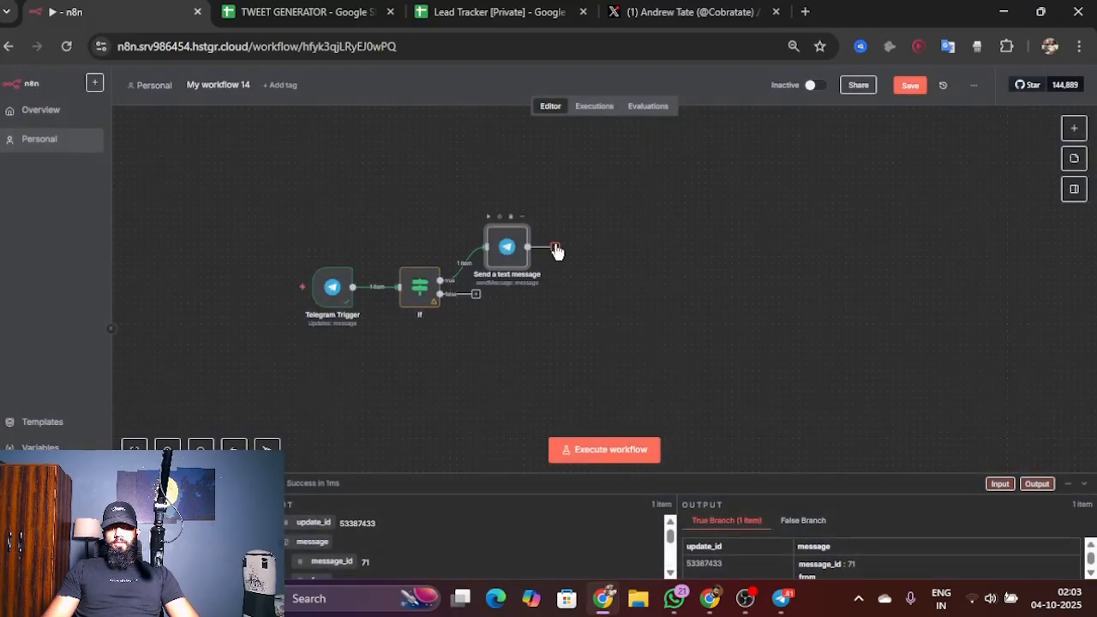
Step: Add a Google Sheets Append row in sheet node after the Send a text message node
click(556, 246)
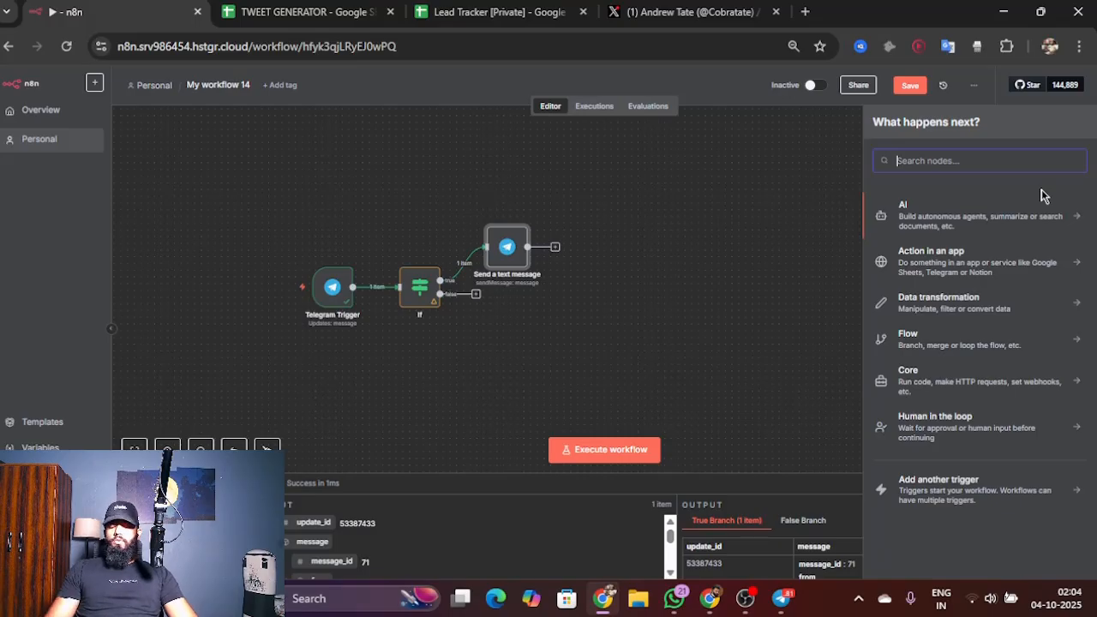
text(shee)
click(947, 219)
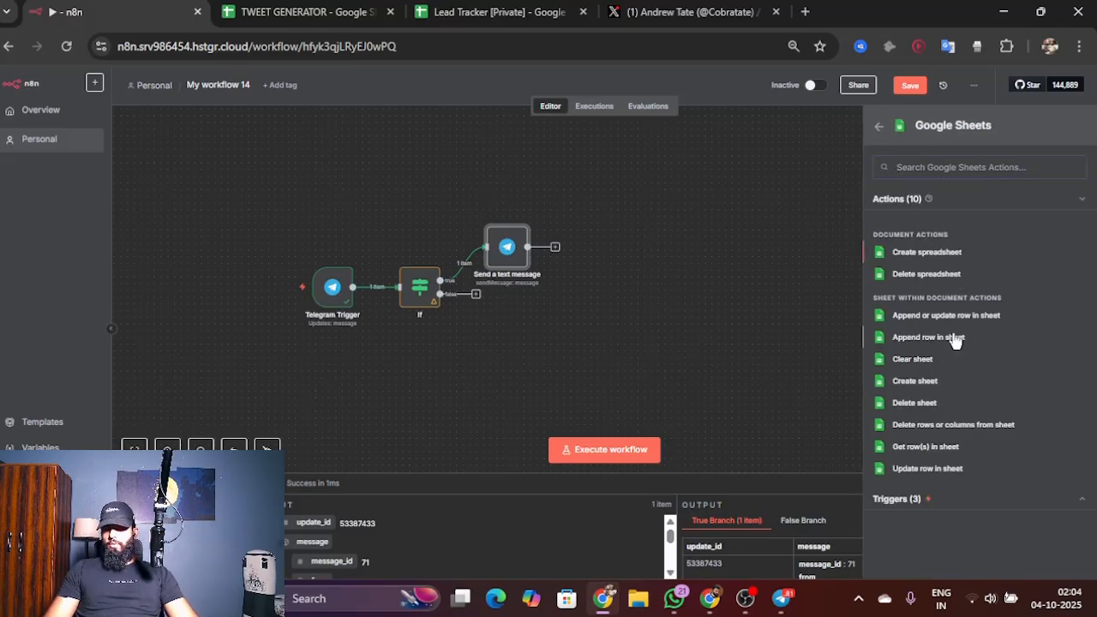
click(928, 337)
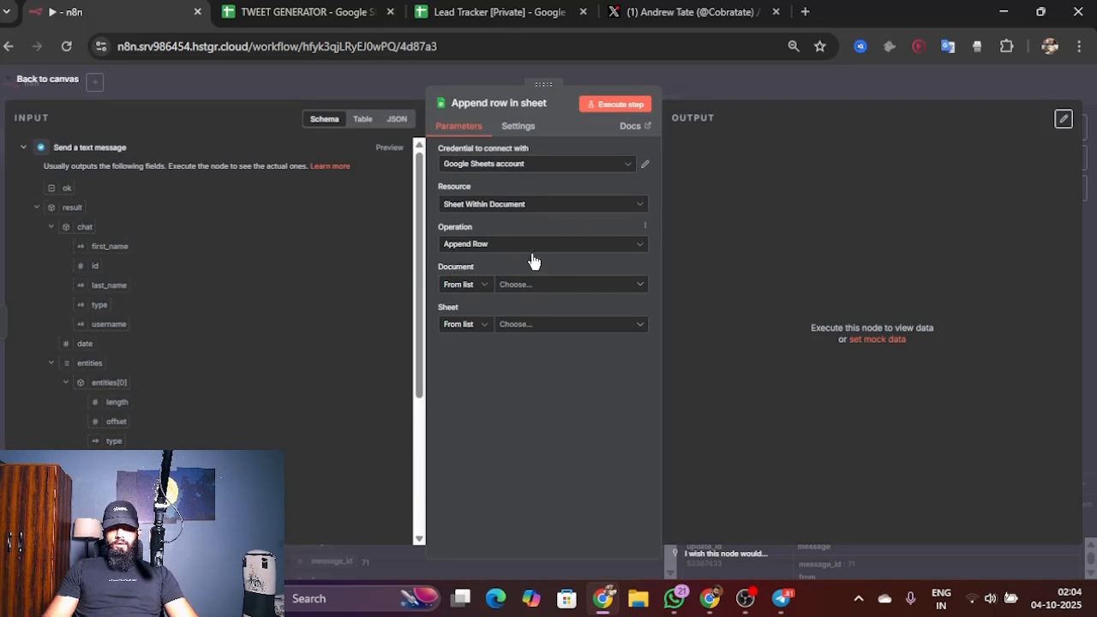
Step: Configure the append node with the Google Sheets account 2 credential, document TWEET GENERATOR and sheet Sheet1, and return to the canvas
click(535, 289)
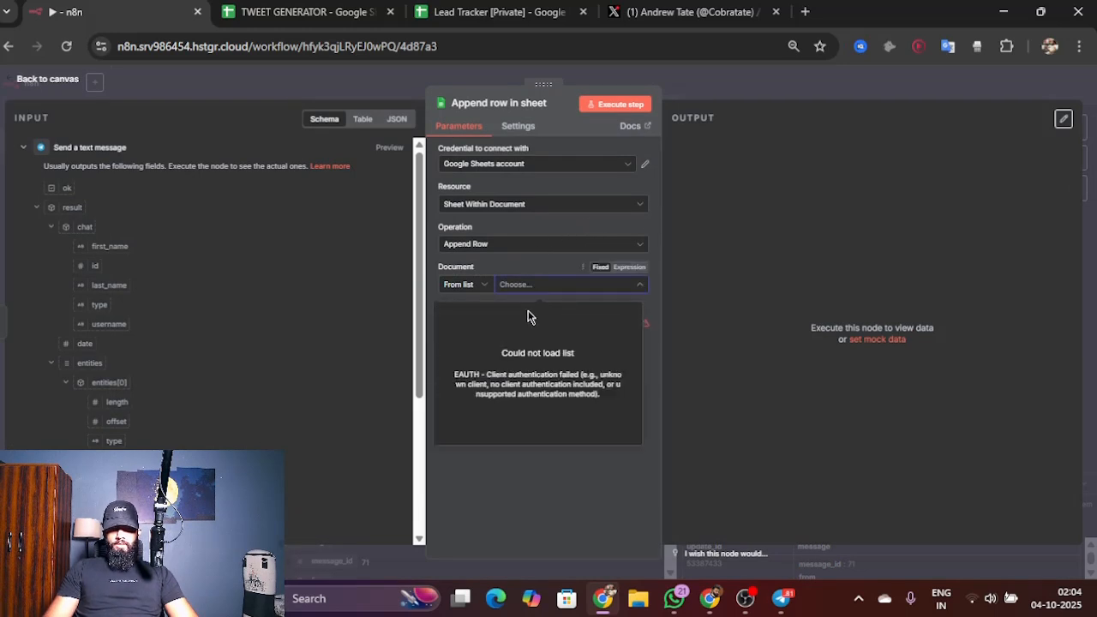
click(576, 166)
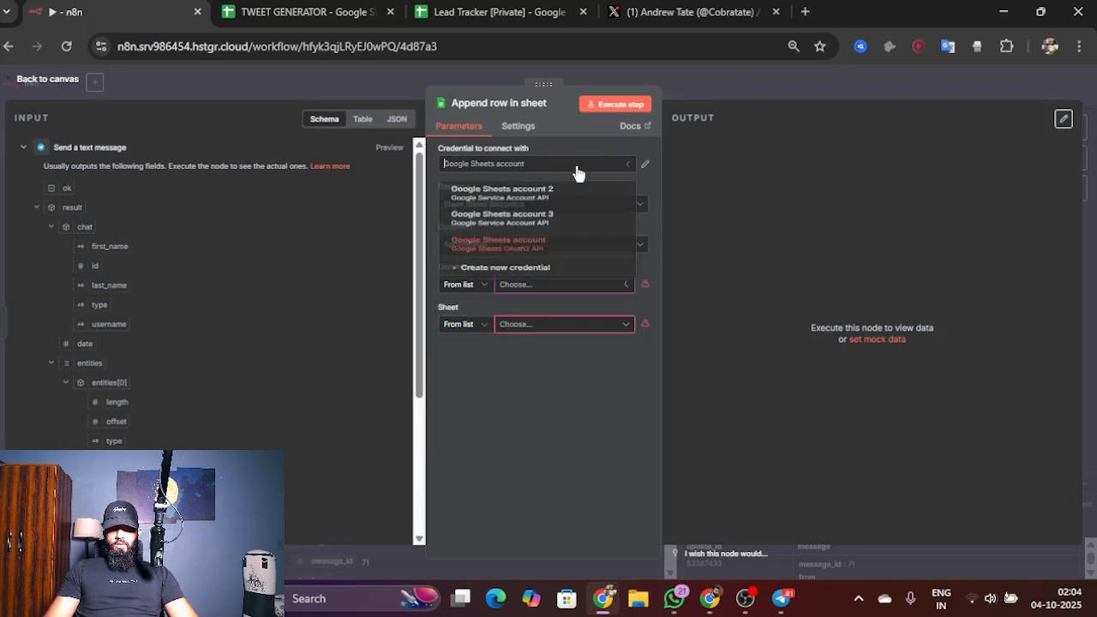
click(533, 197)
click(502, 287)
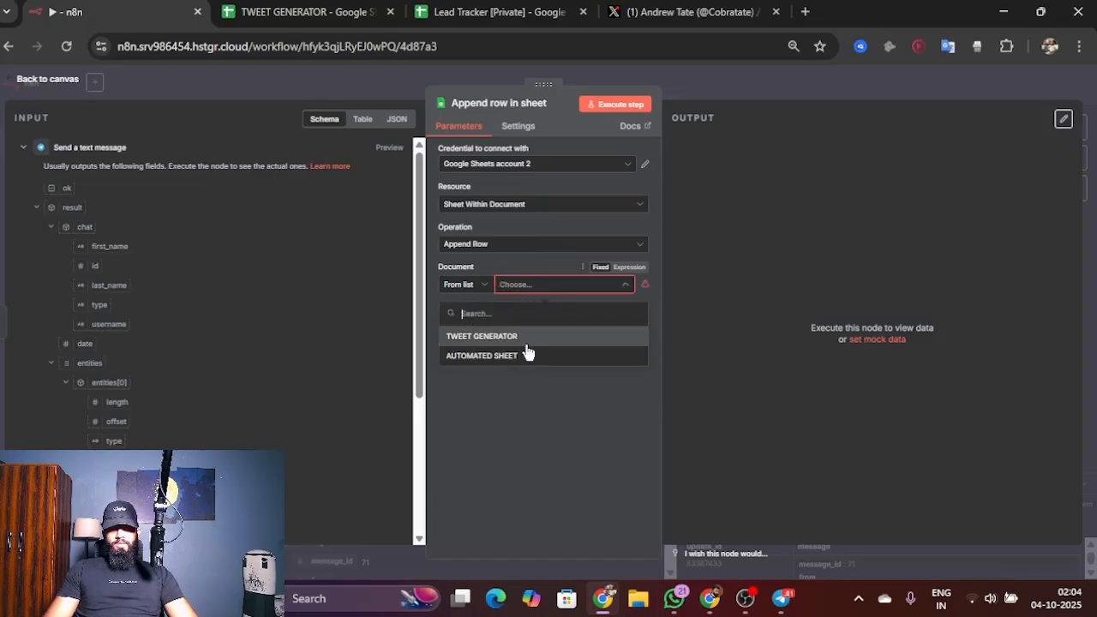
click(549, 337)
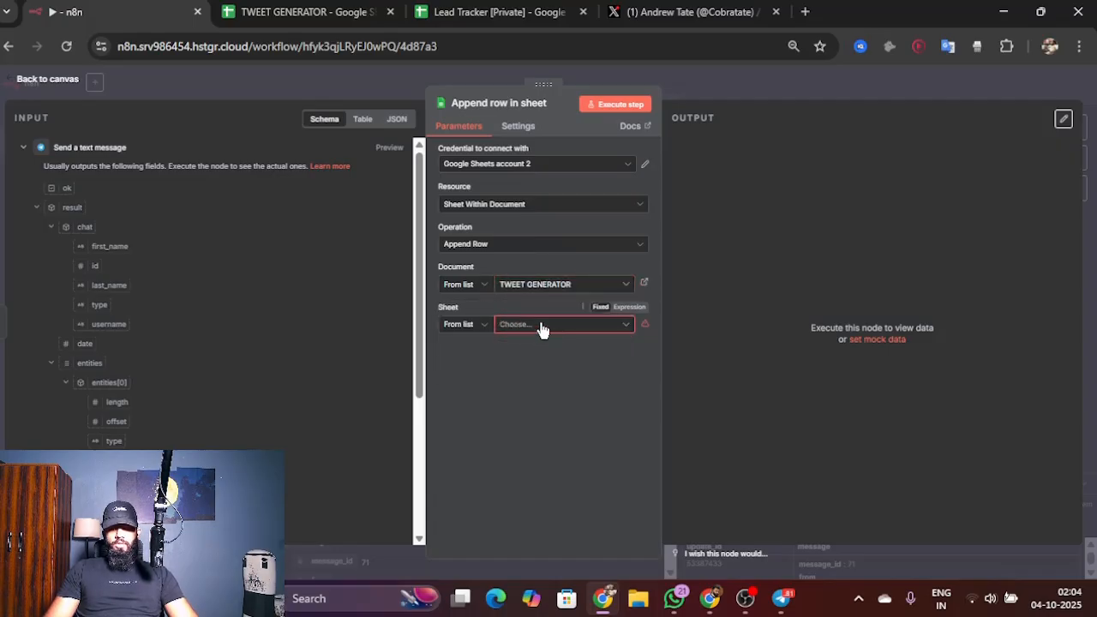
click(527, 322)
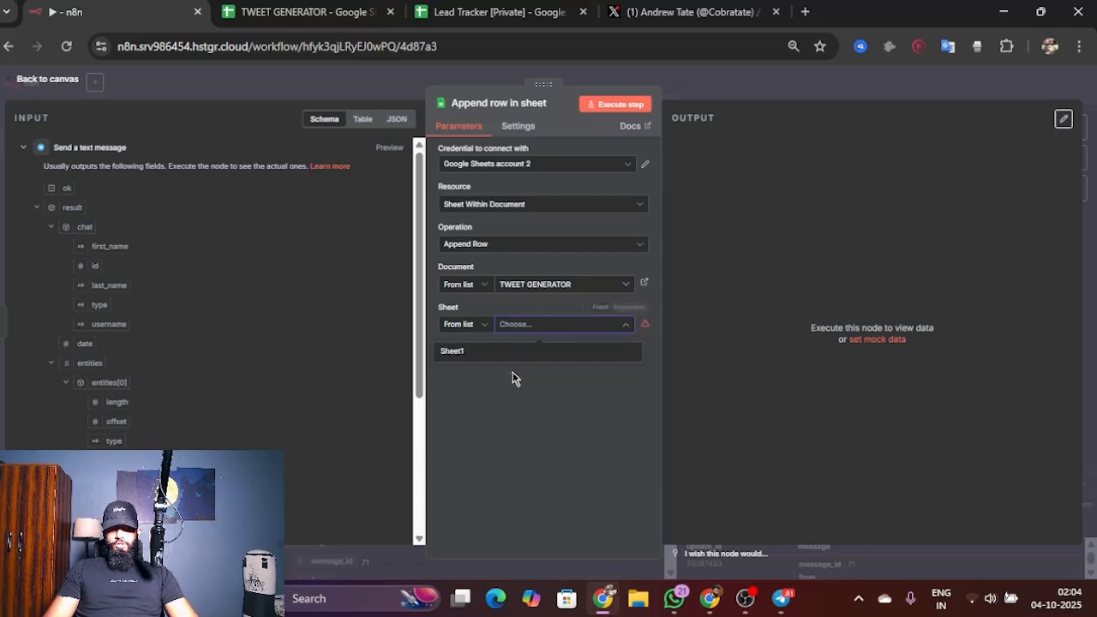
click(561, 351)
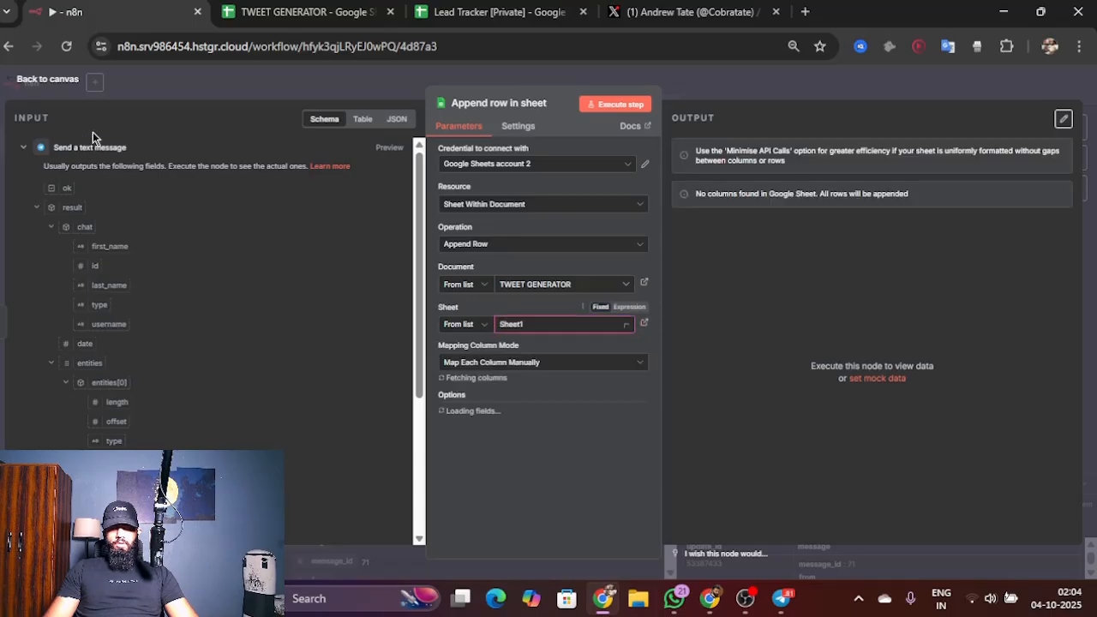
click(55, 82)
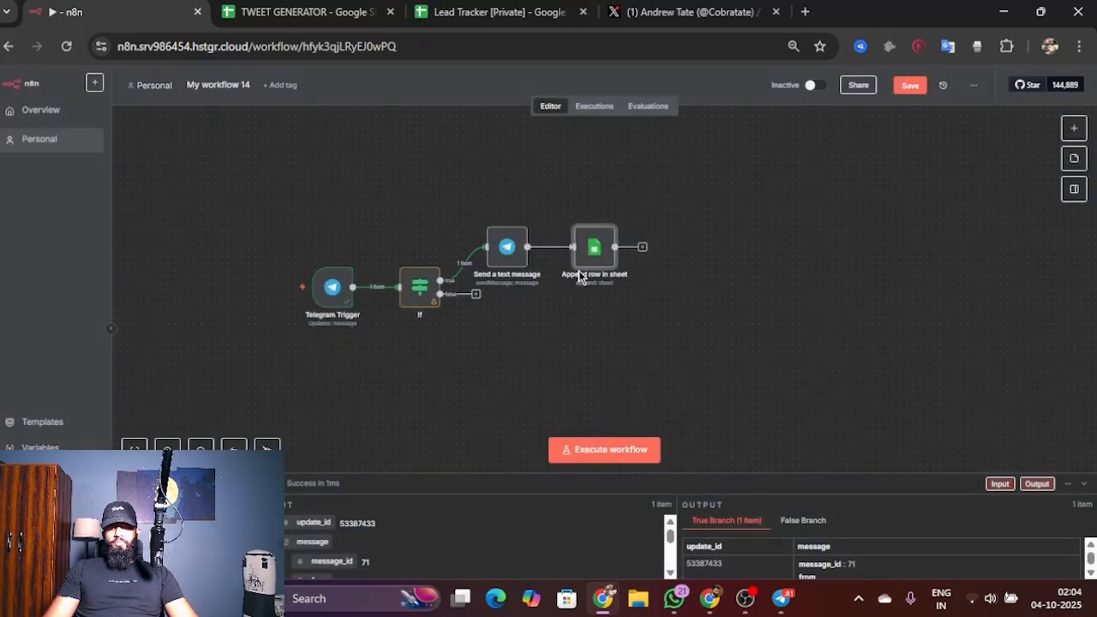
Step: Add a Google Sheets Get row(s) in sheet node on the If node's false branch
click(476, 294)
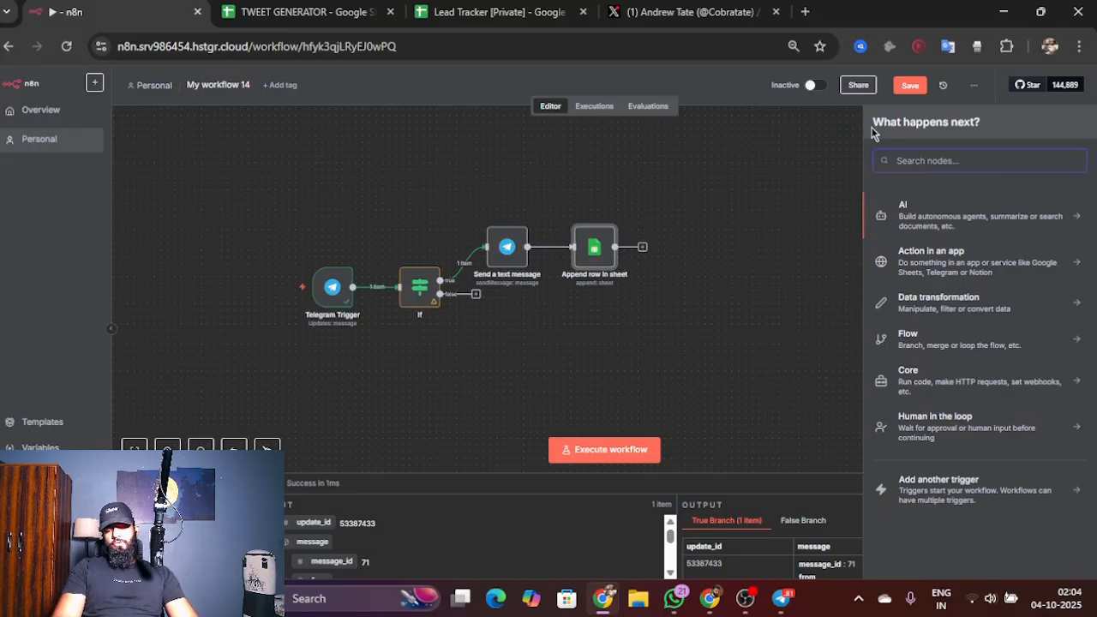
text(shew)
key(BackSpace)
text(e)
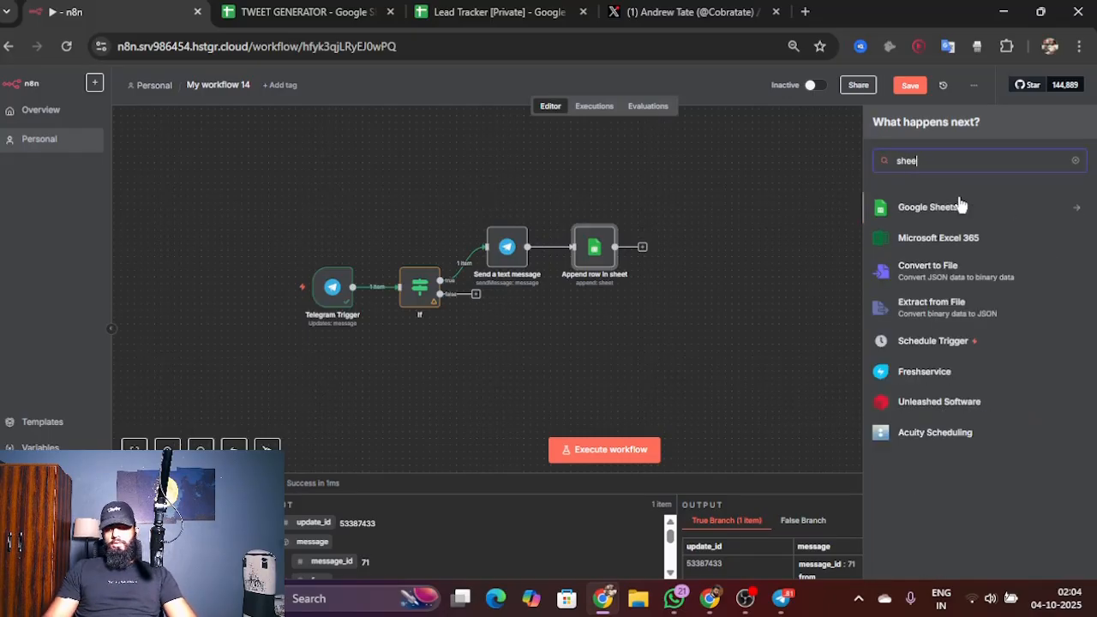
click(963, 221)
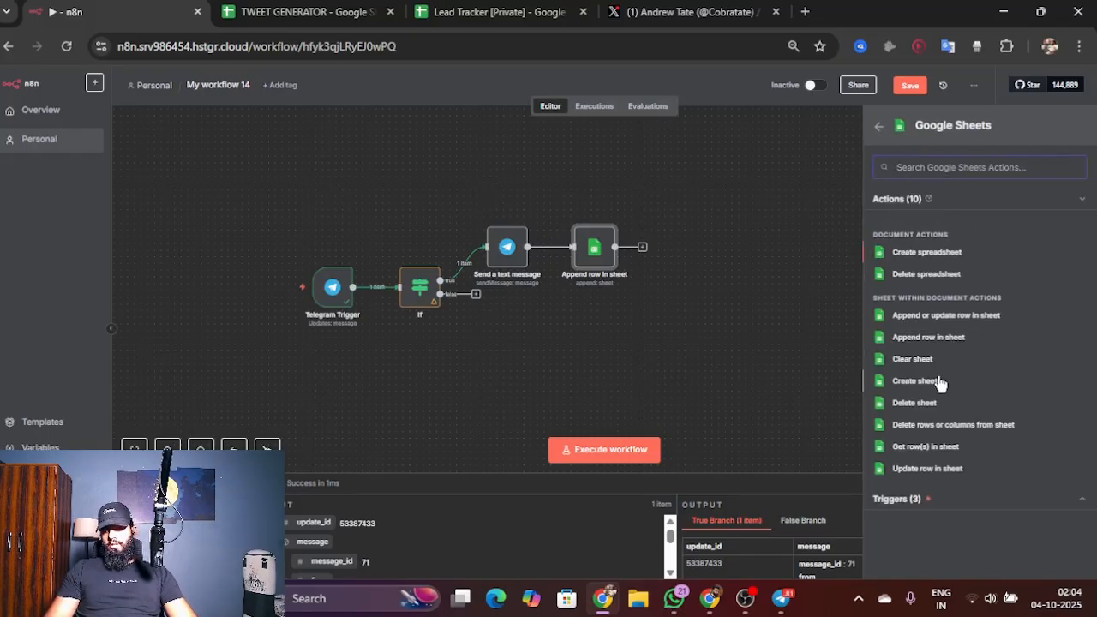
click(925, 447)
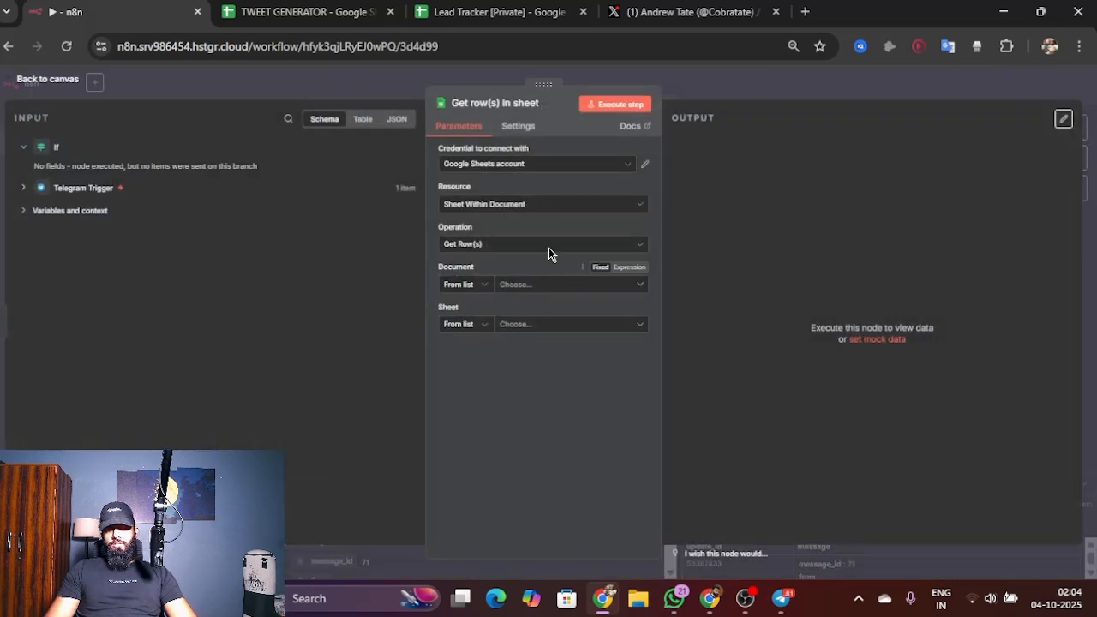
Step: Configure the Get row(s) node with the Google Sheets account 2 credential, document TWEET GENERATOR and sheet Sheet1, and return to the canvas
click(565, 168)
click(549, 199)
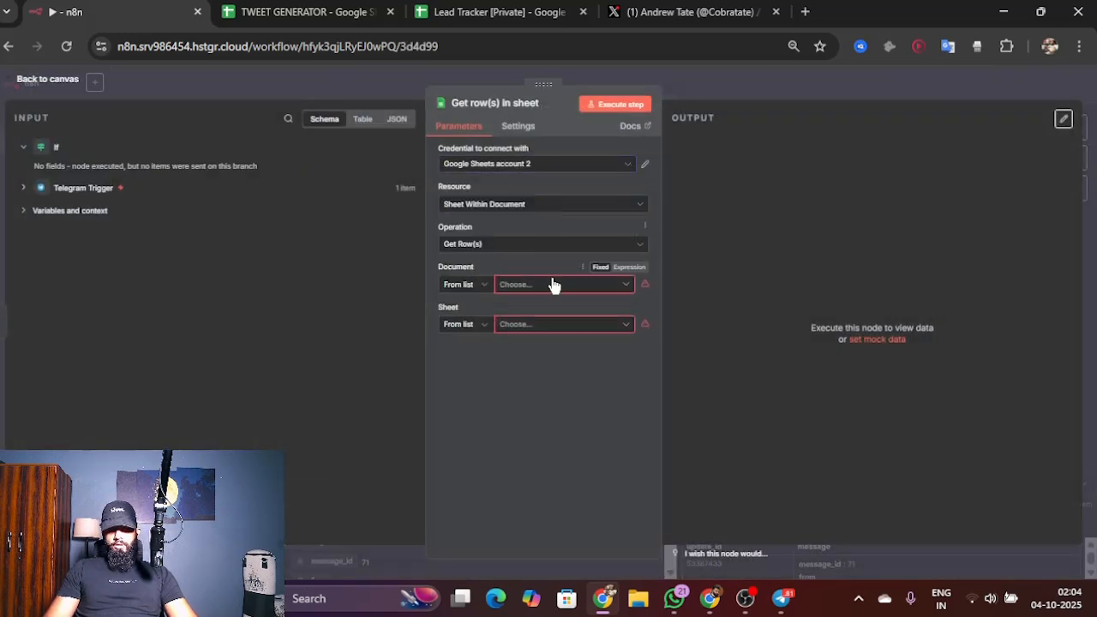
click(552, 286)
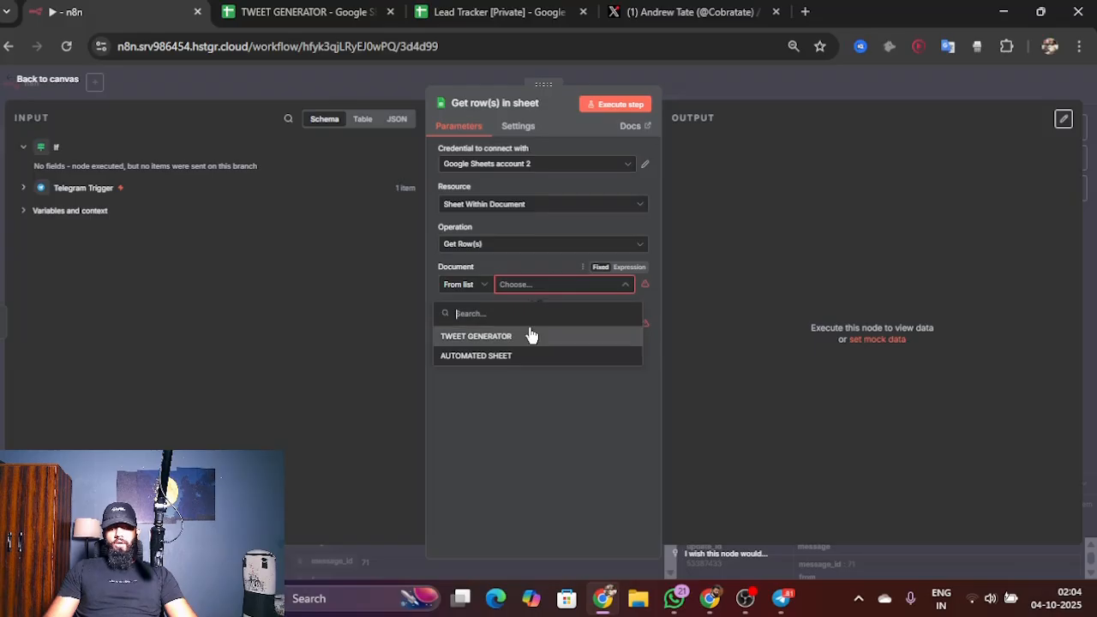
click(531, 334)
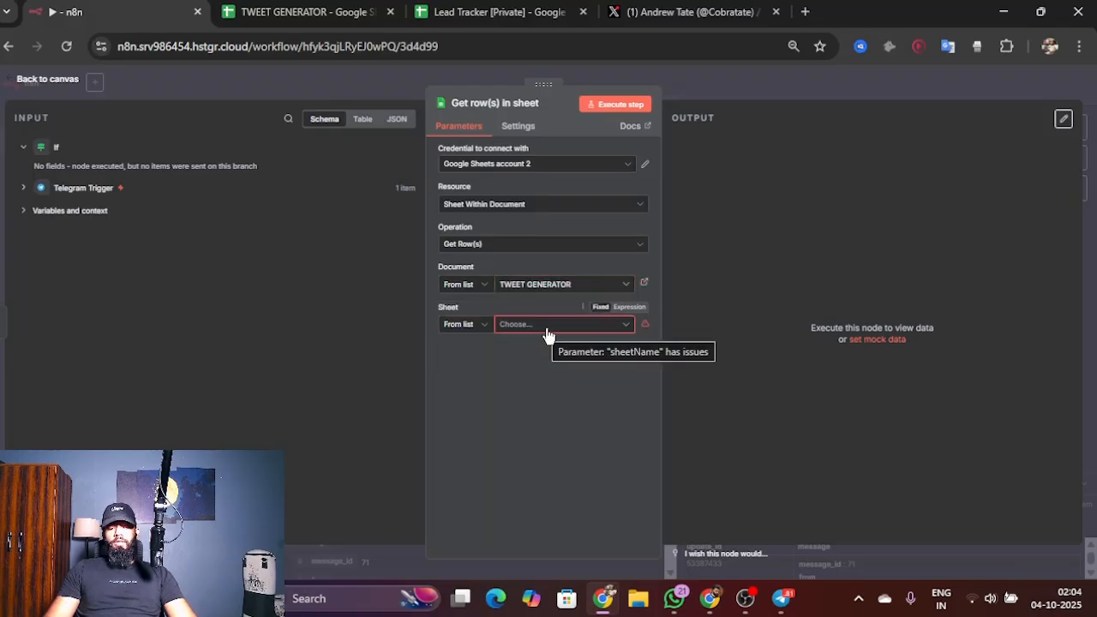
click(548, 326)
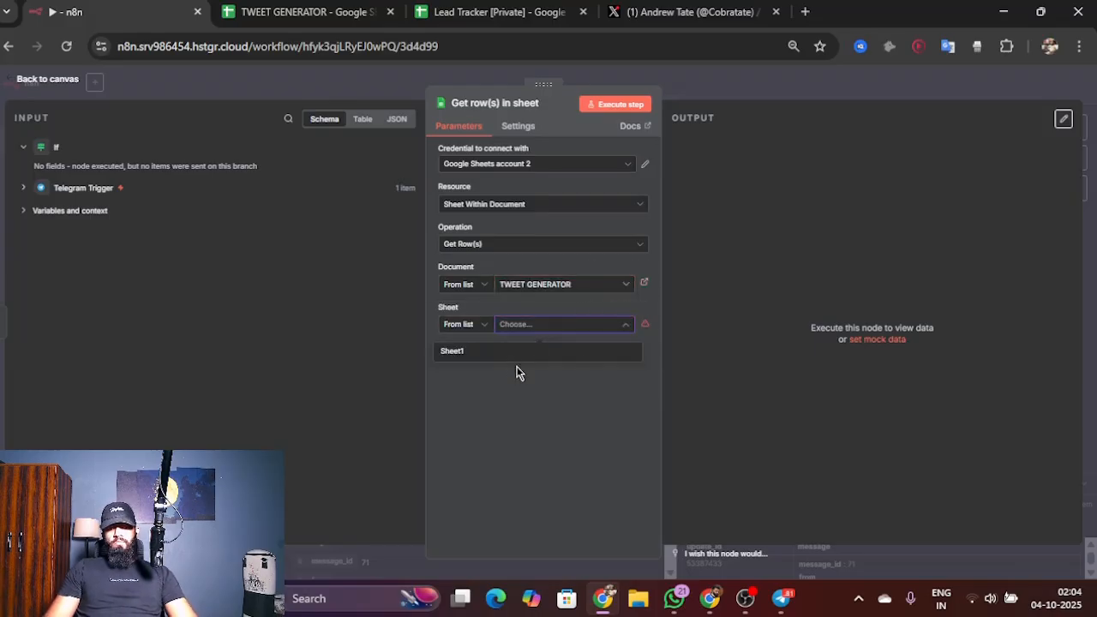
click(591, 353)
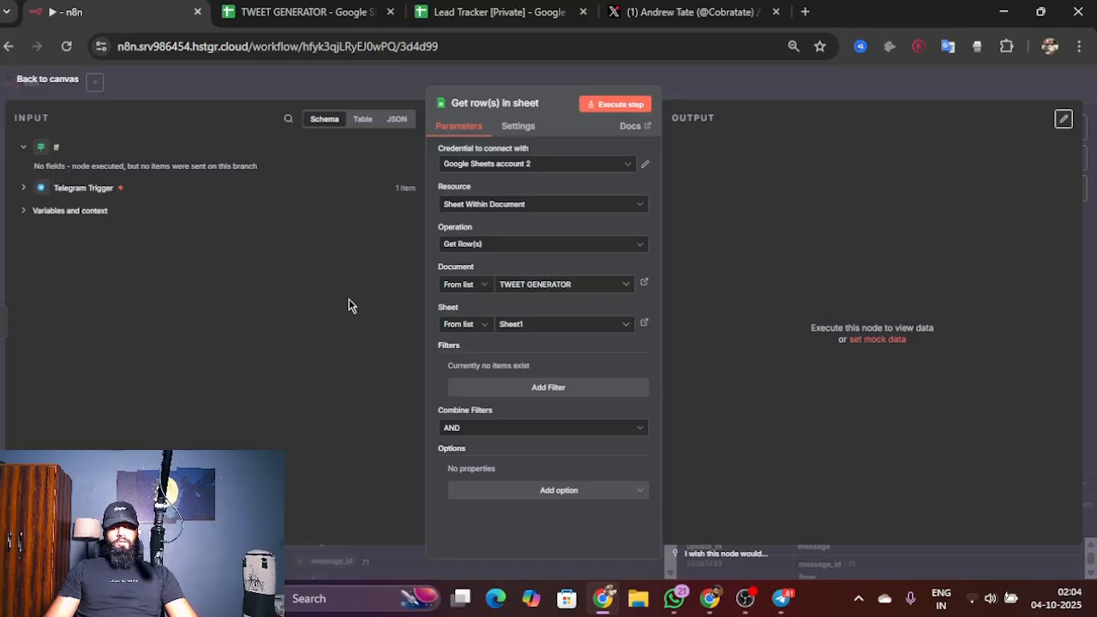
click(47, 79)
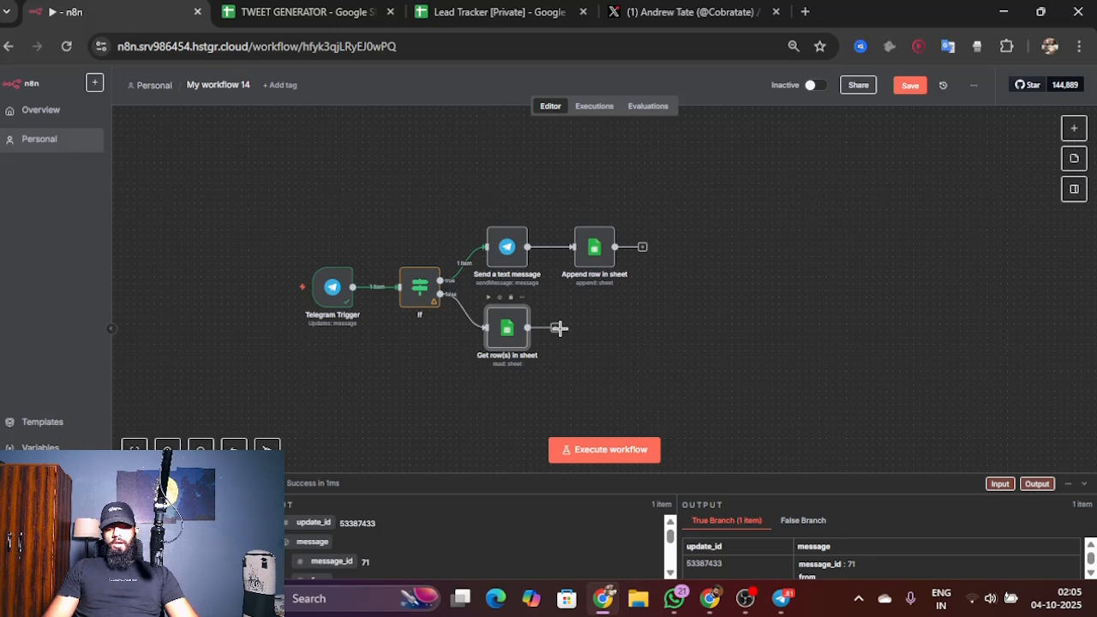
Step: Add a Google Sheets Update row in sheet node after the Get row(s) in sheet node
click(558, 327)
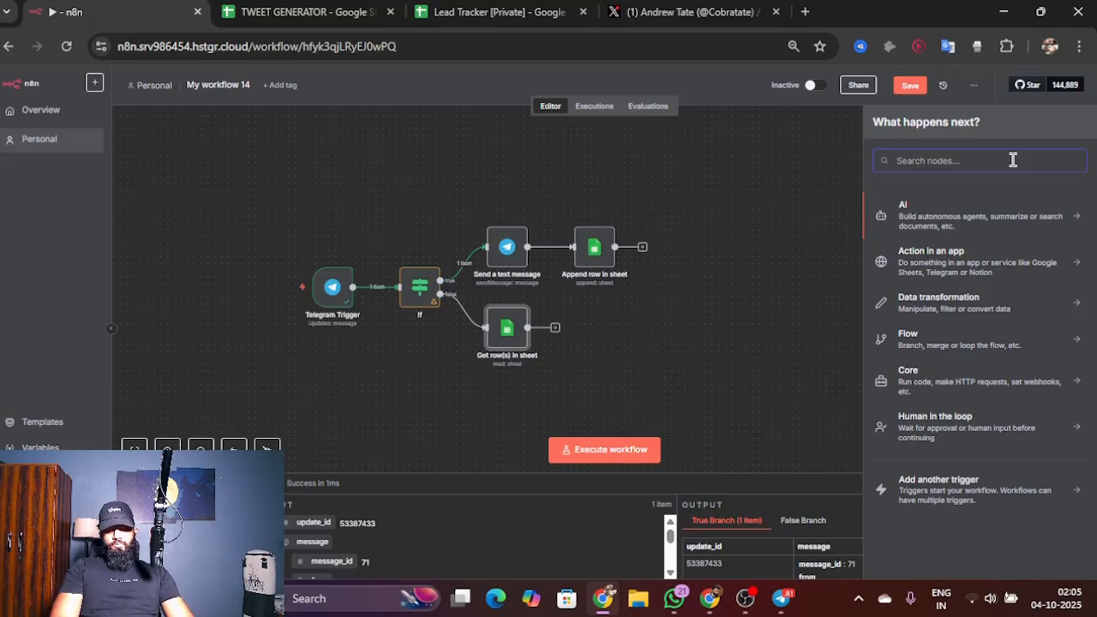
text(she)
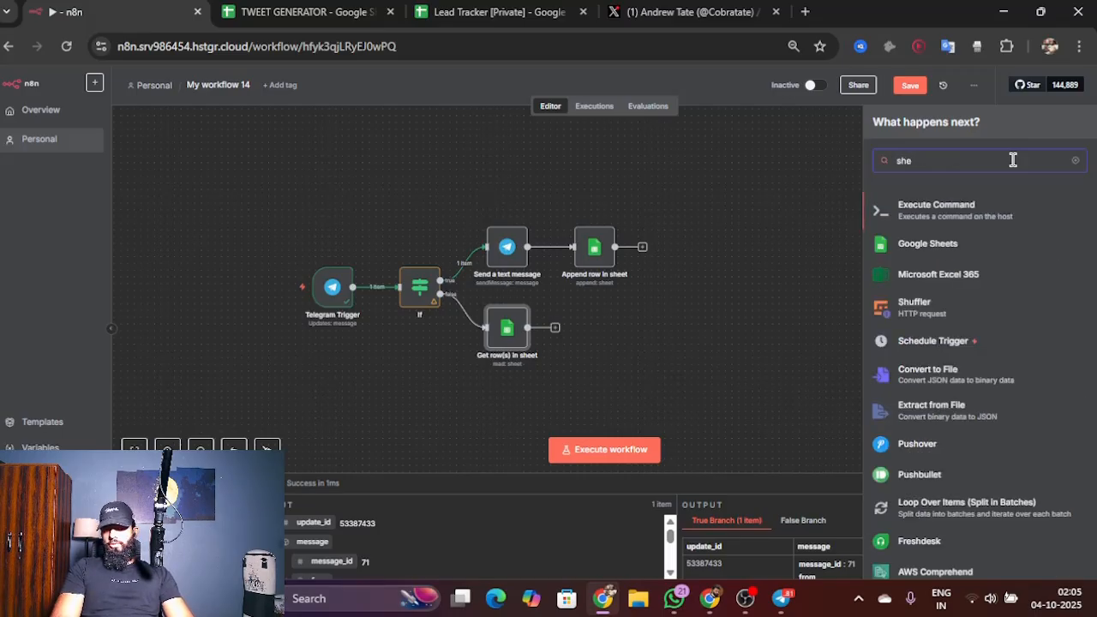
text(et)
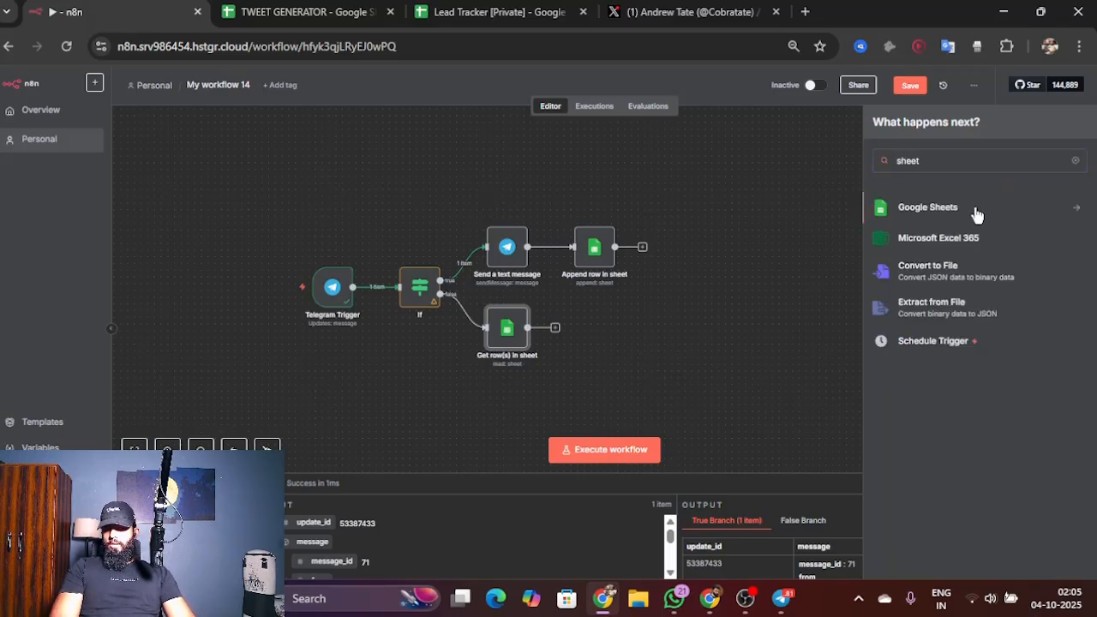
click(977, 209)
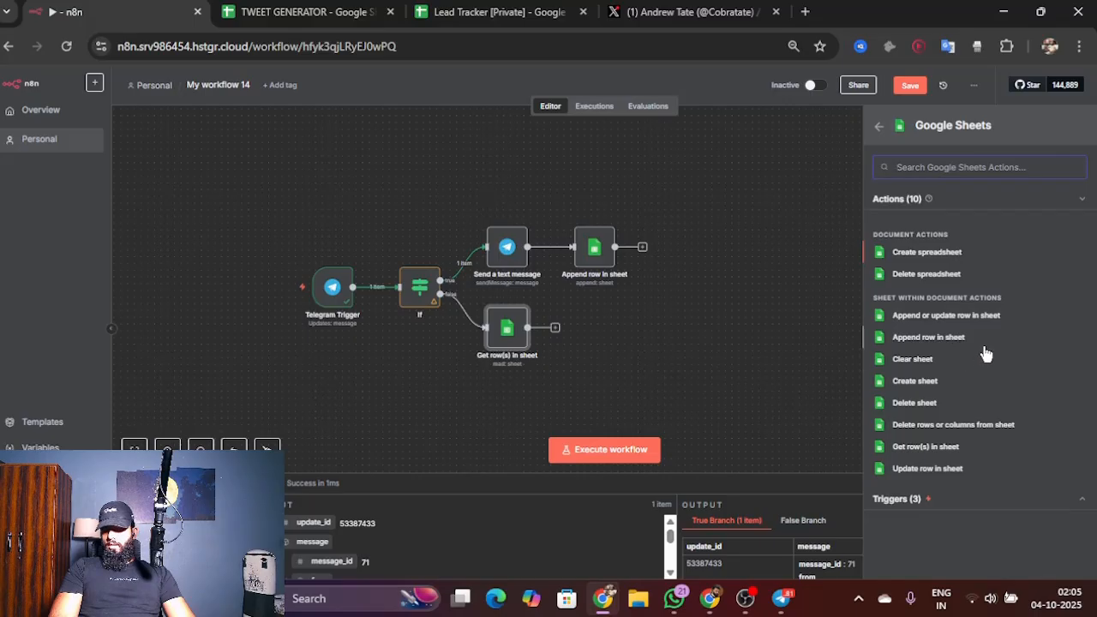
click(937, 474)
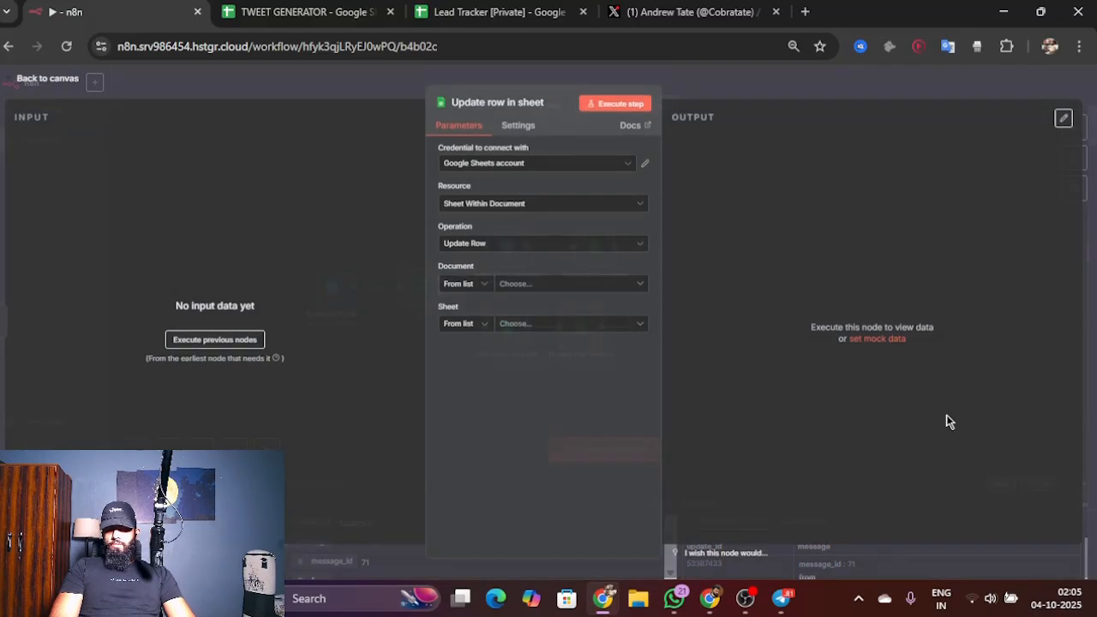
Step: Configure the Update row node with the Google Sheets account 2 credential, document TWEET GENERATOR and sheet Sheet1, and return to the canvas
click(578, 164)
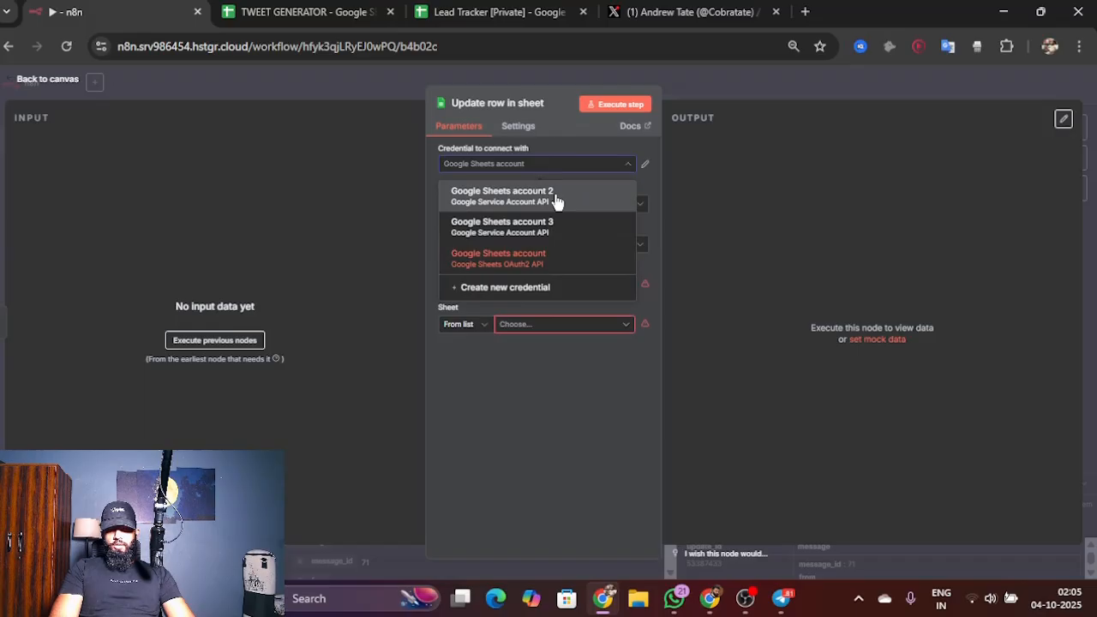
click(555, 198)
click(573, 286)
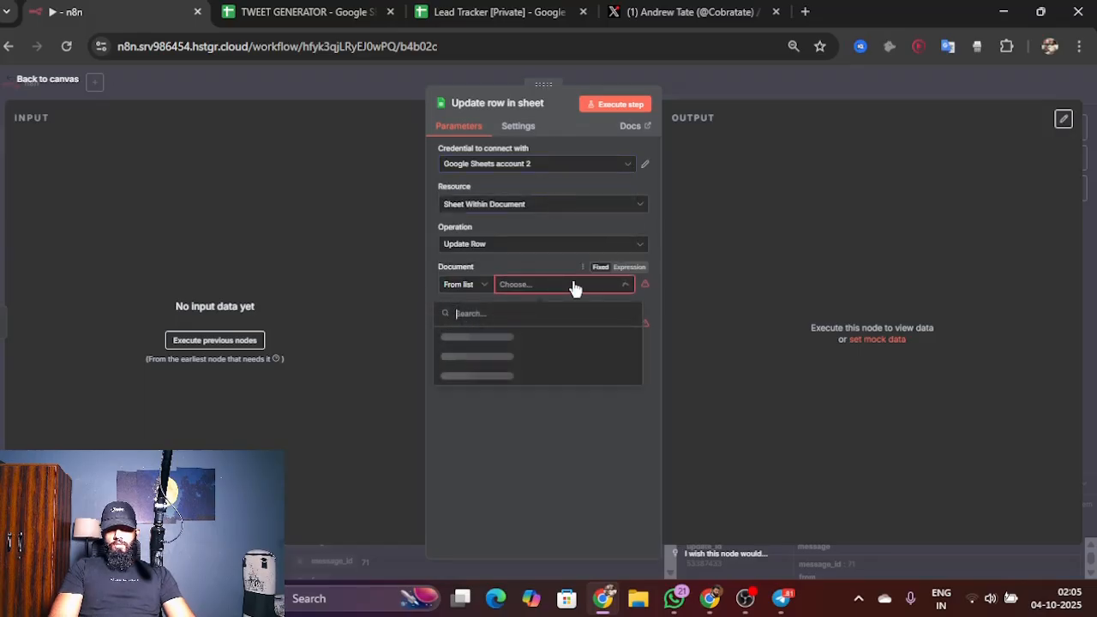
click(549, 337)
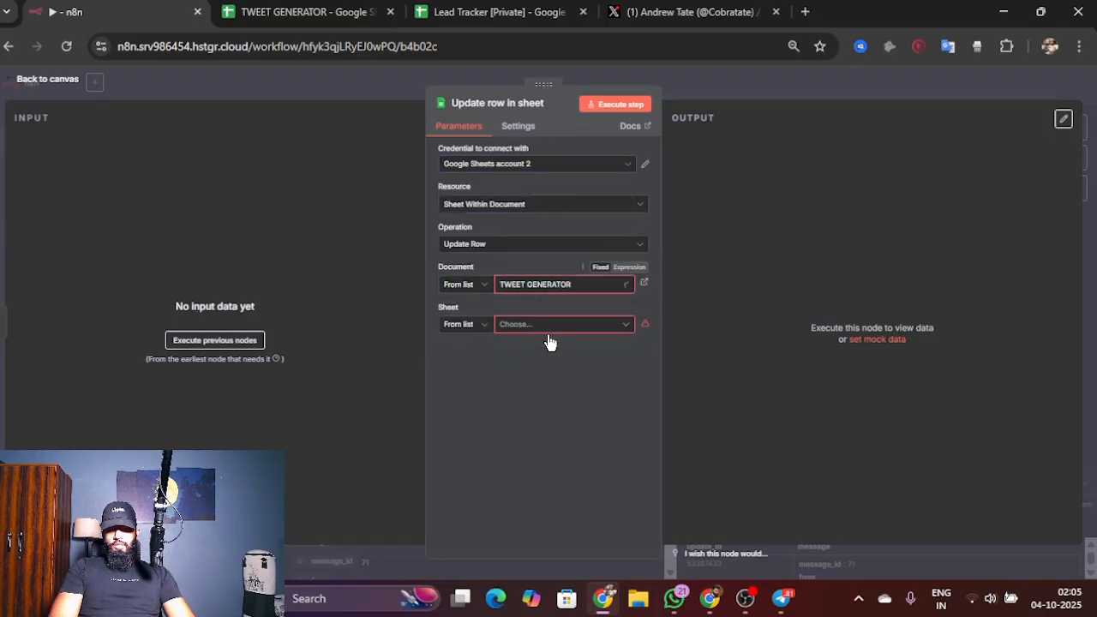
click(570, 326)
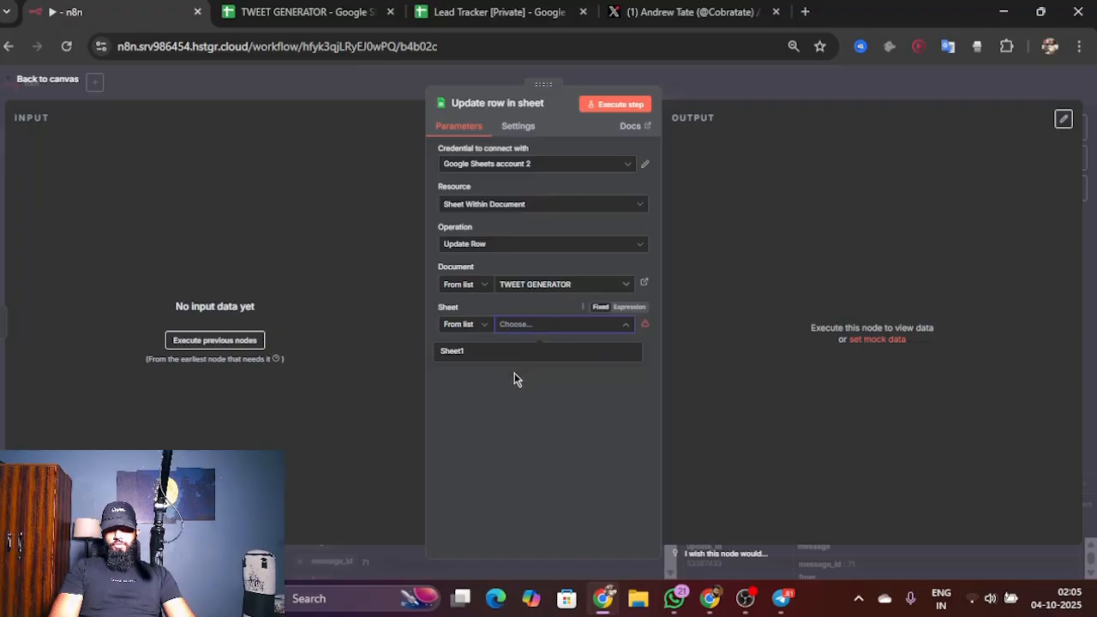
click(521, 358)
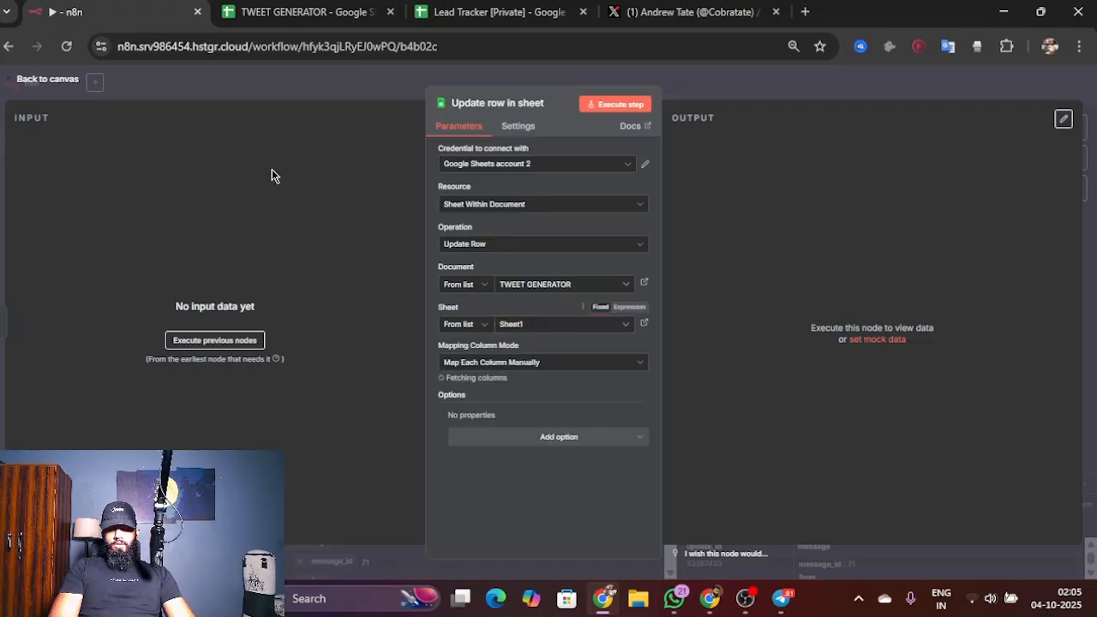
click(48, 82)
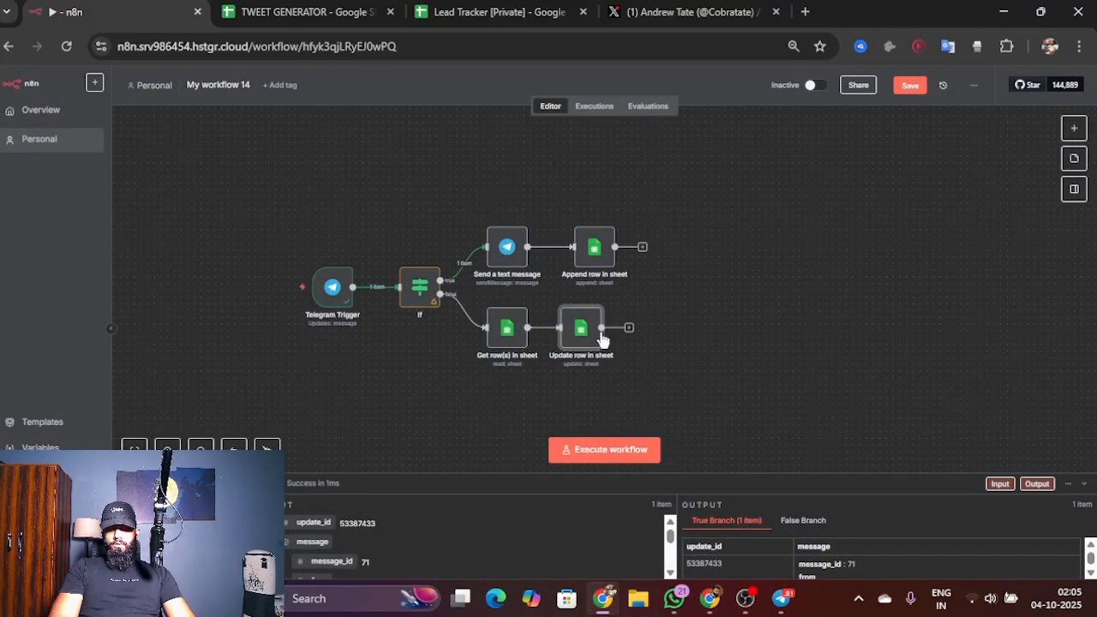
click(603, 447)
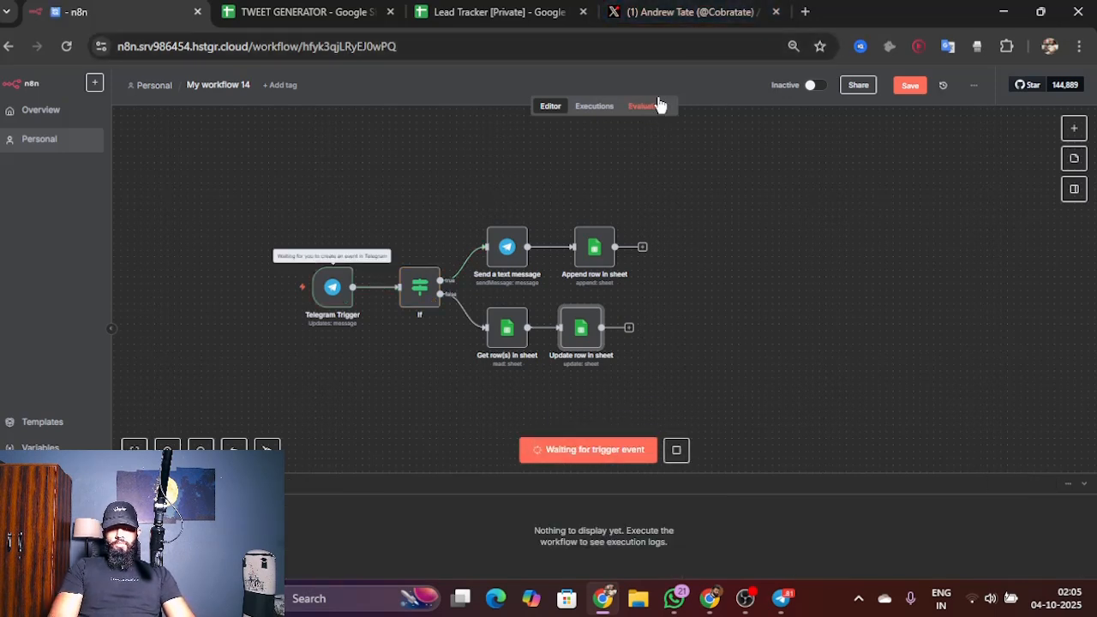
click(781, 594)
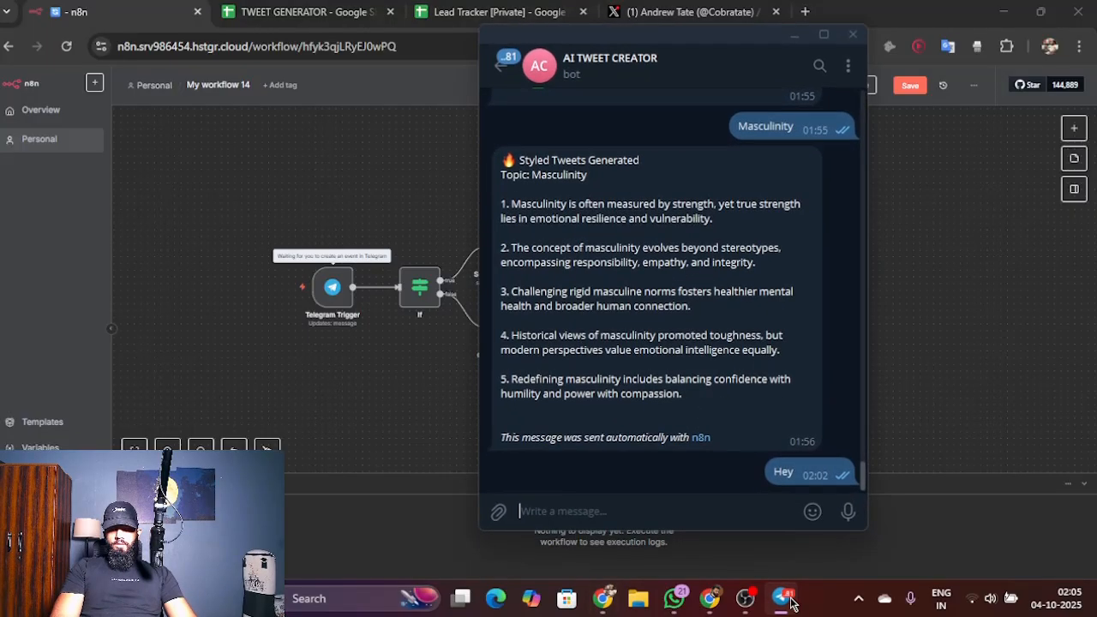
click(685, 12)
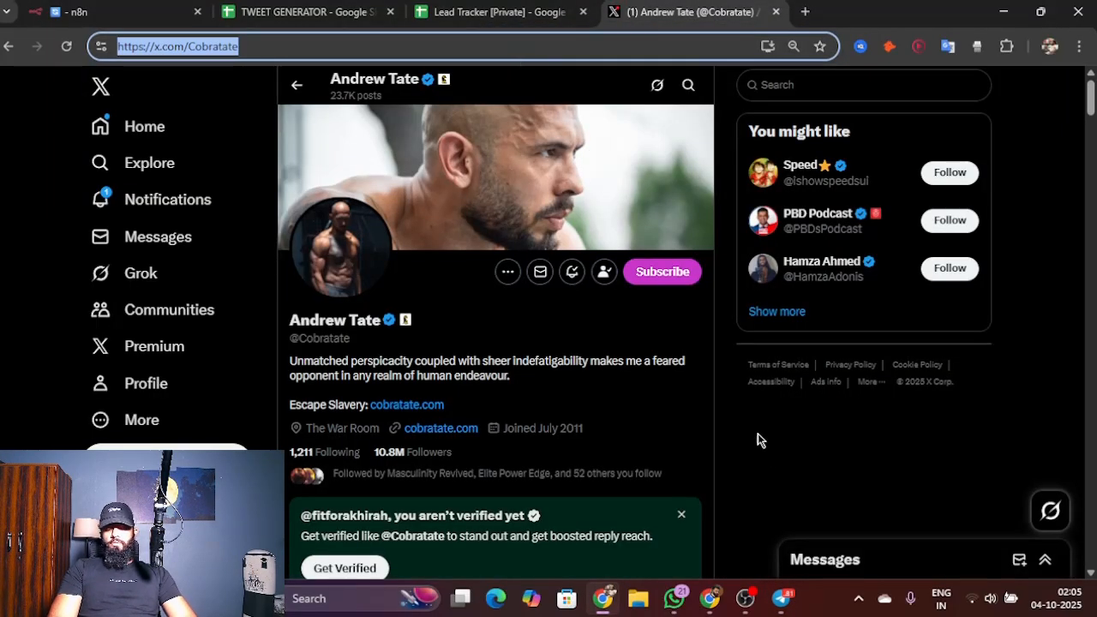
click(778, 593)
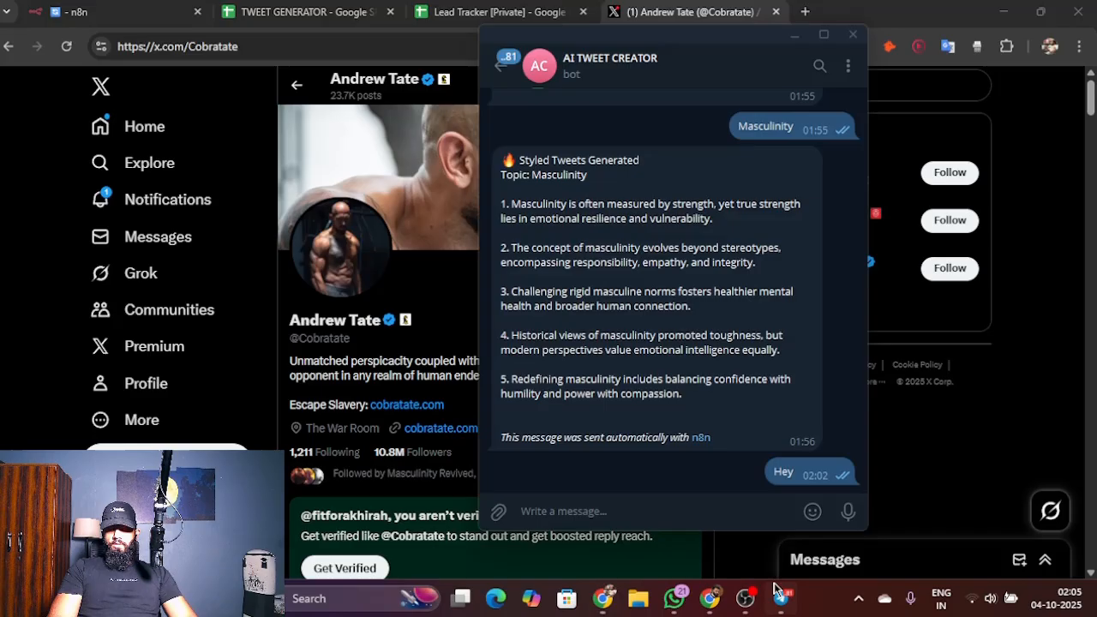
click(669, 503)
text(https://x.com/Cobratate)
key(Return)
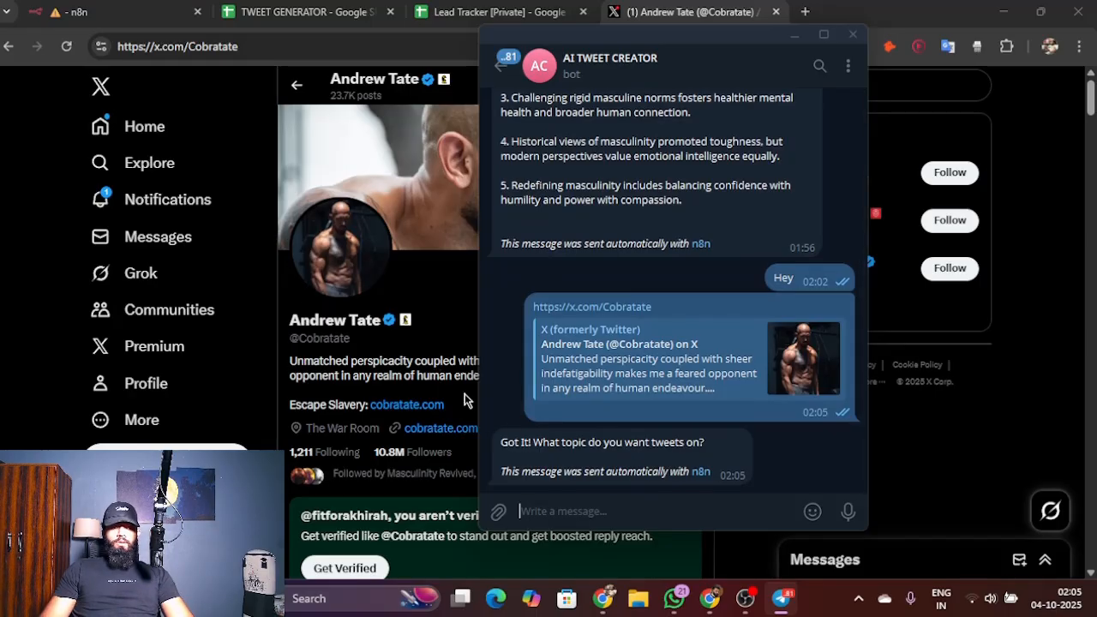
Step: Go back to n8n, execute the workflow again, send the topic "Dating" to the Telegram bot, and minimize the chat
click(67, 8)
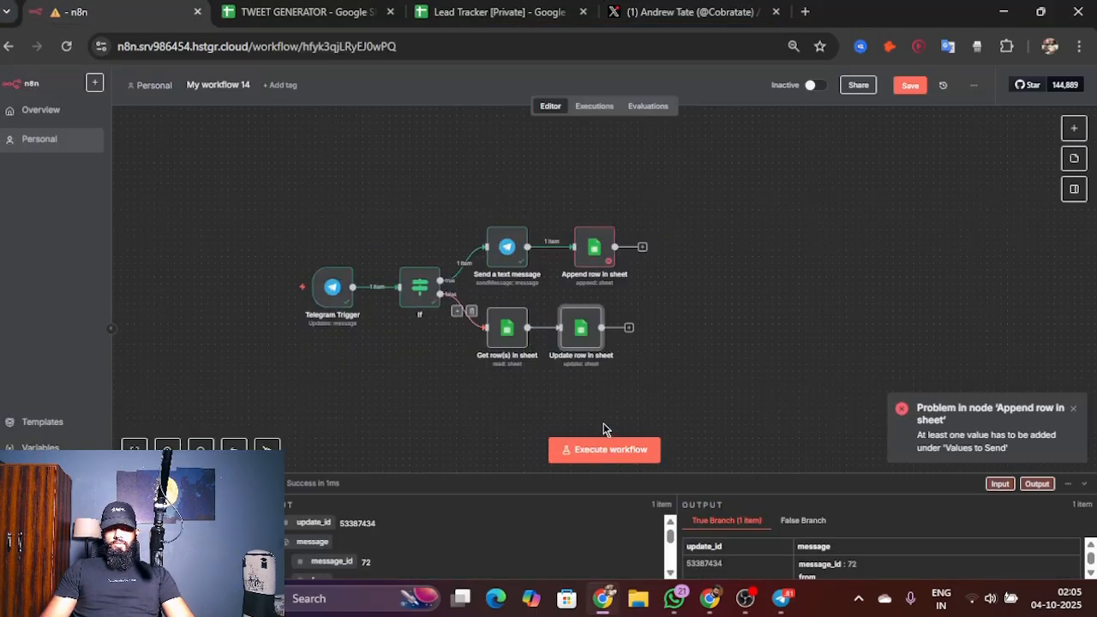
click(602, 450)
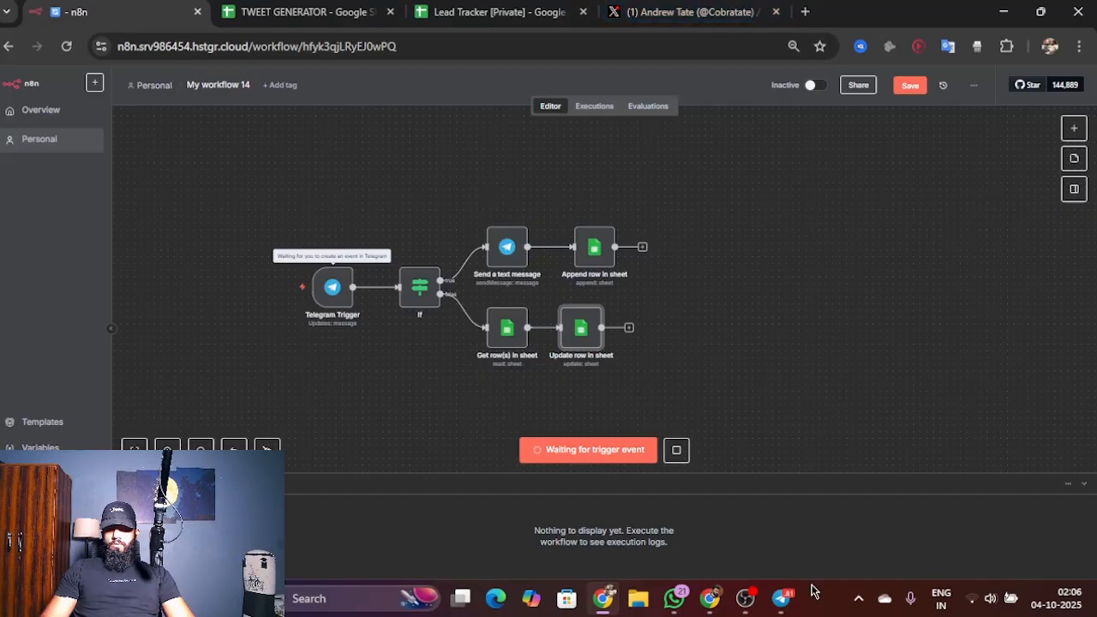
click(782, 598)
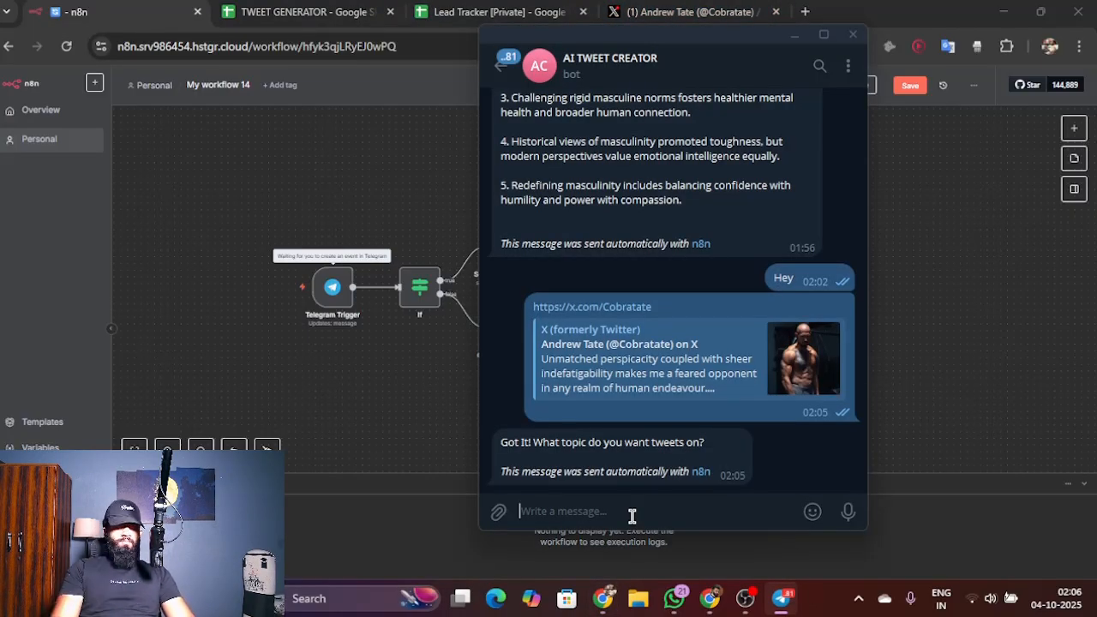
text(Dating)
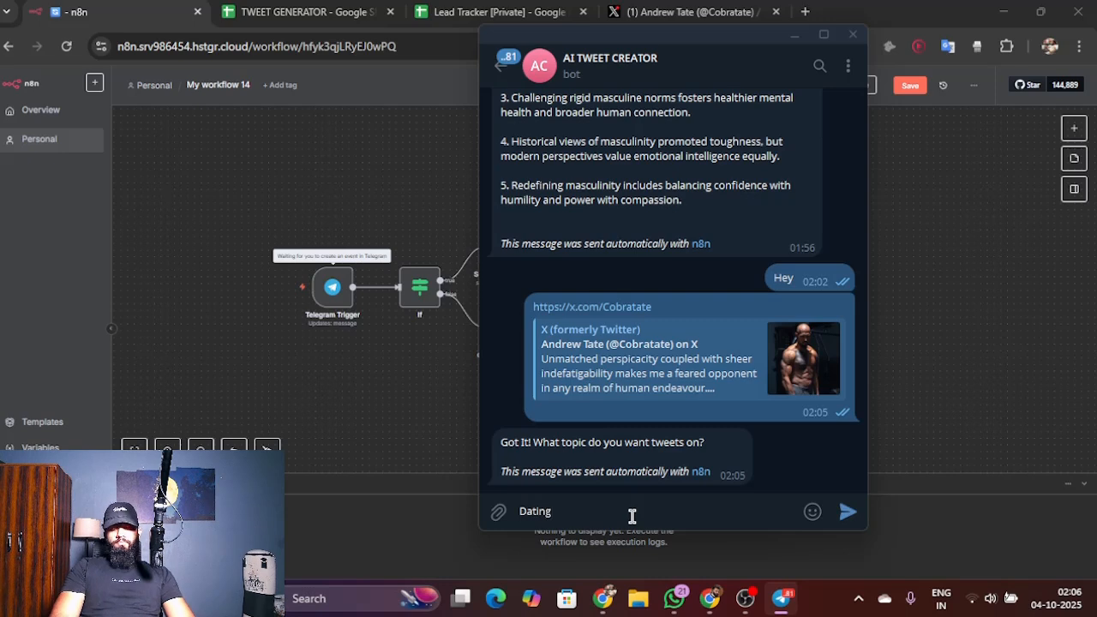
key(Return)
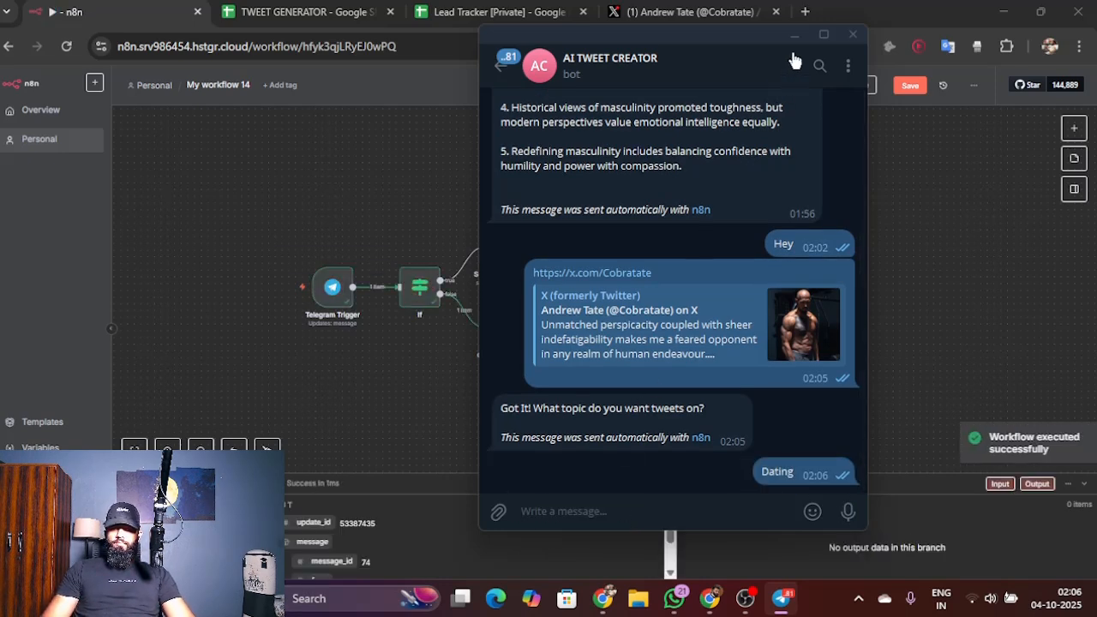
click(795, 35)
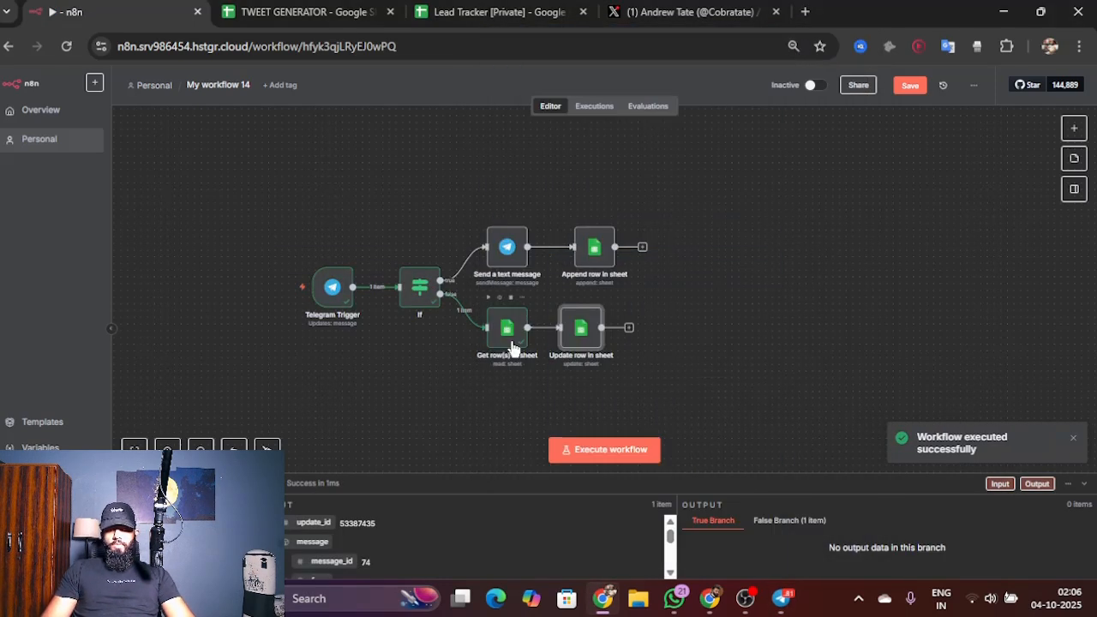
Step: Map the Append row node's Link column to the Send a text message node's result text, and return to the canvas
click(512, 348)
double_click(594, 247)
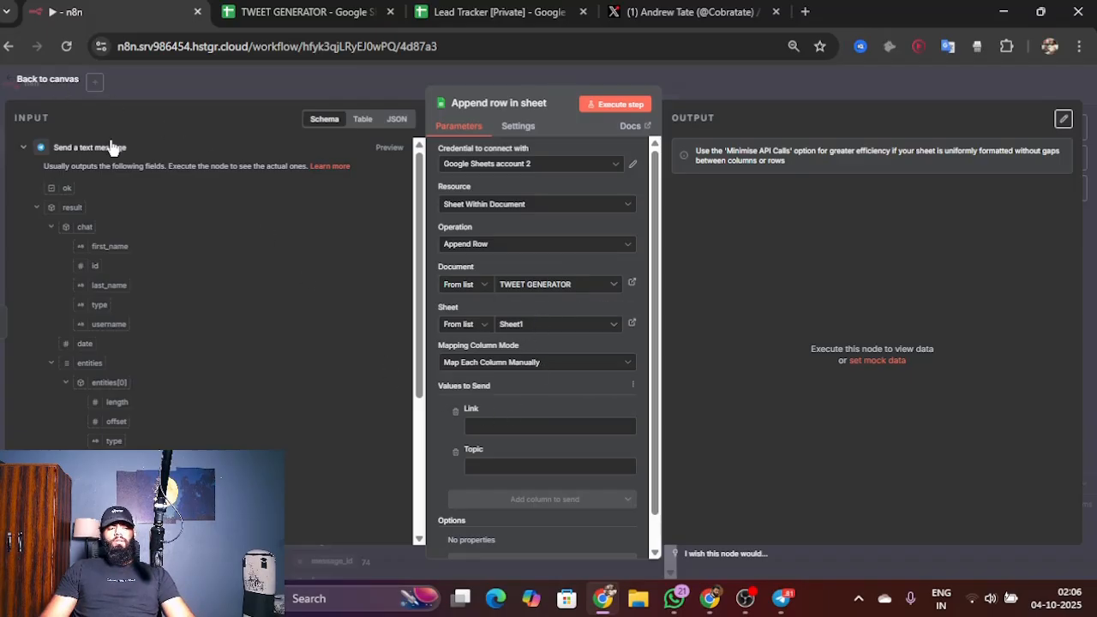
scroll(128, 220, down, 2)
scroll(521, 385, down, 1)
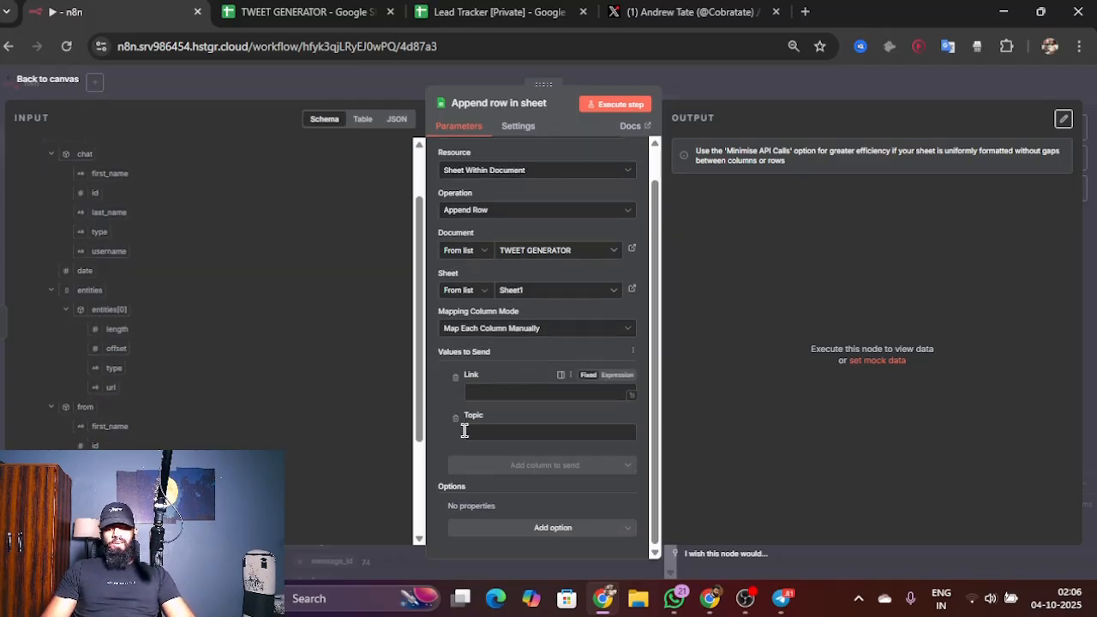
scroll(174, 314, up, 2)
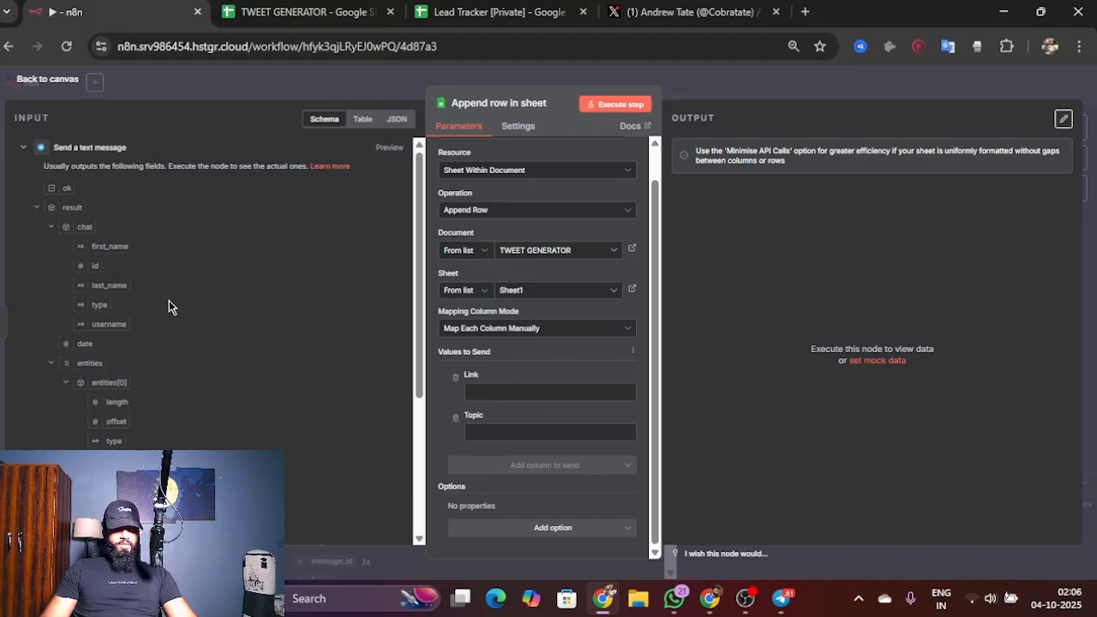
scroll(169, 306, down, 5)
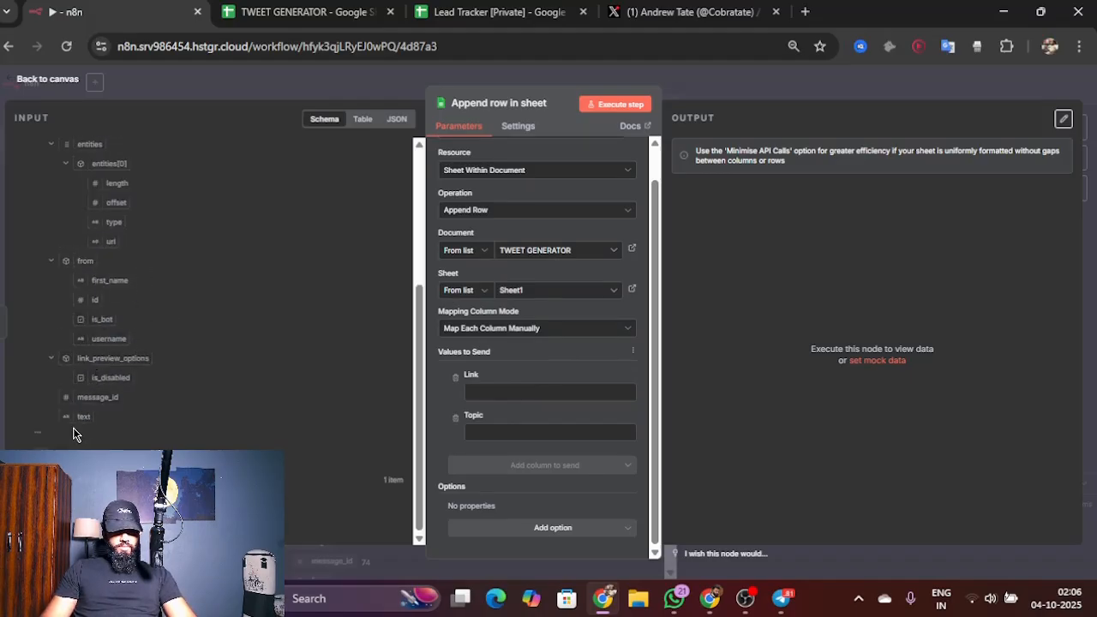
drag(75, 416, 502, 390)
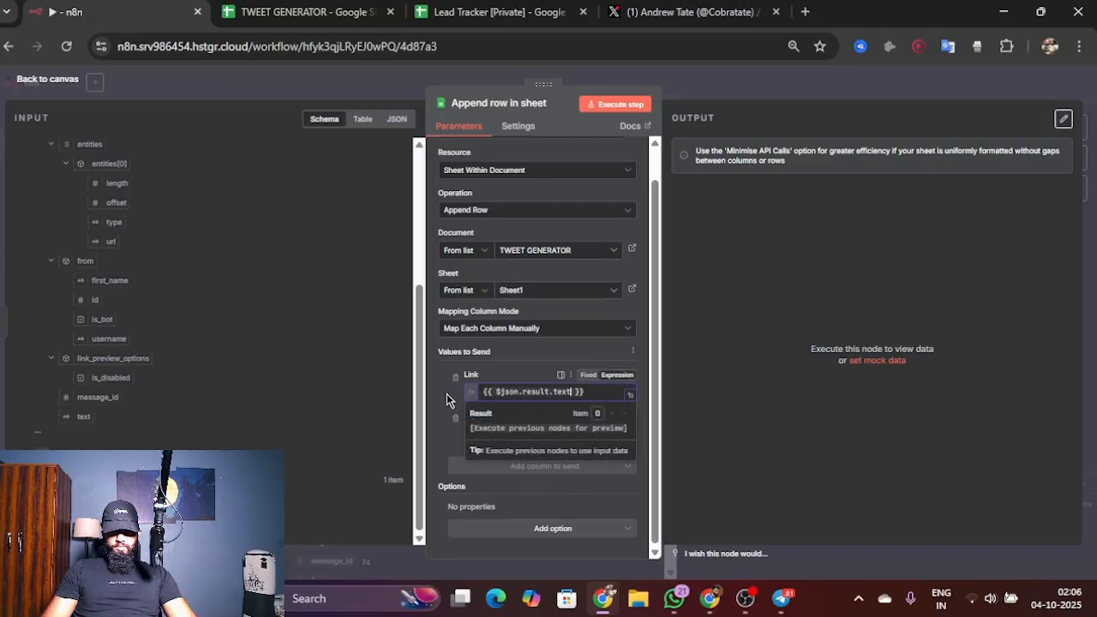
click(50, 79)
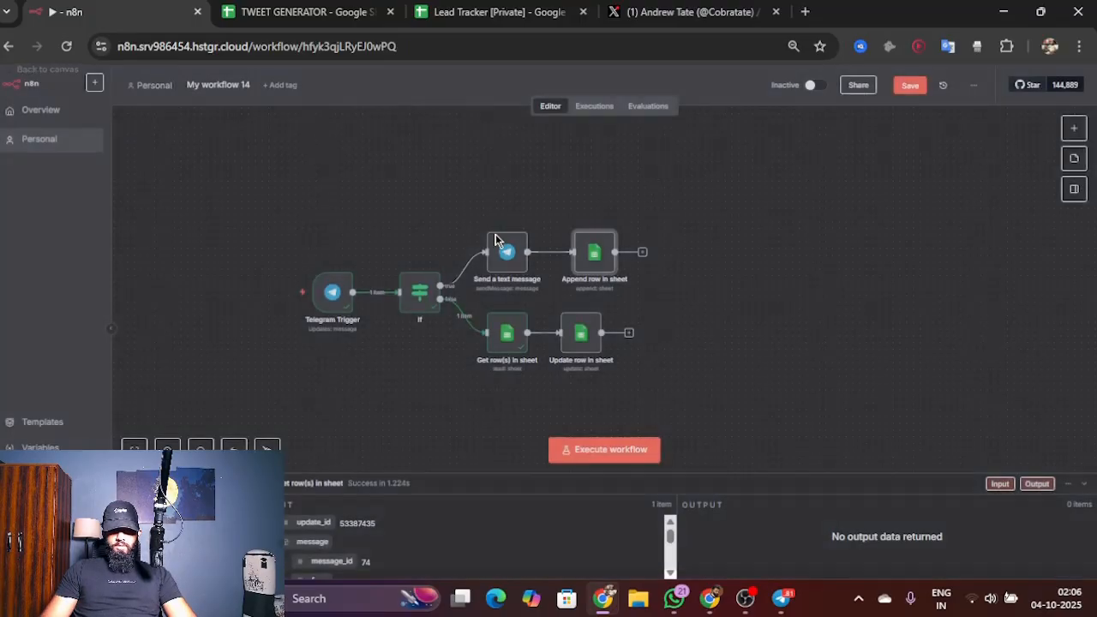
click(597, 448)
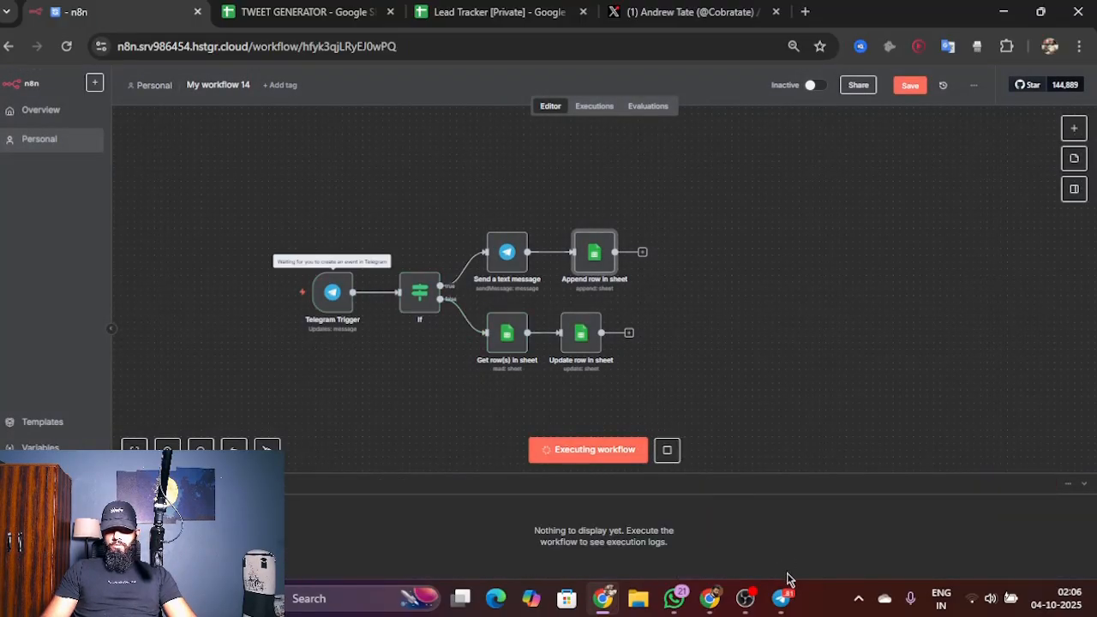
click(655, 12)
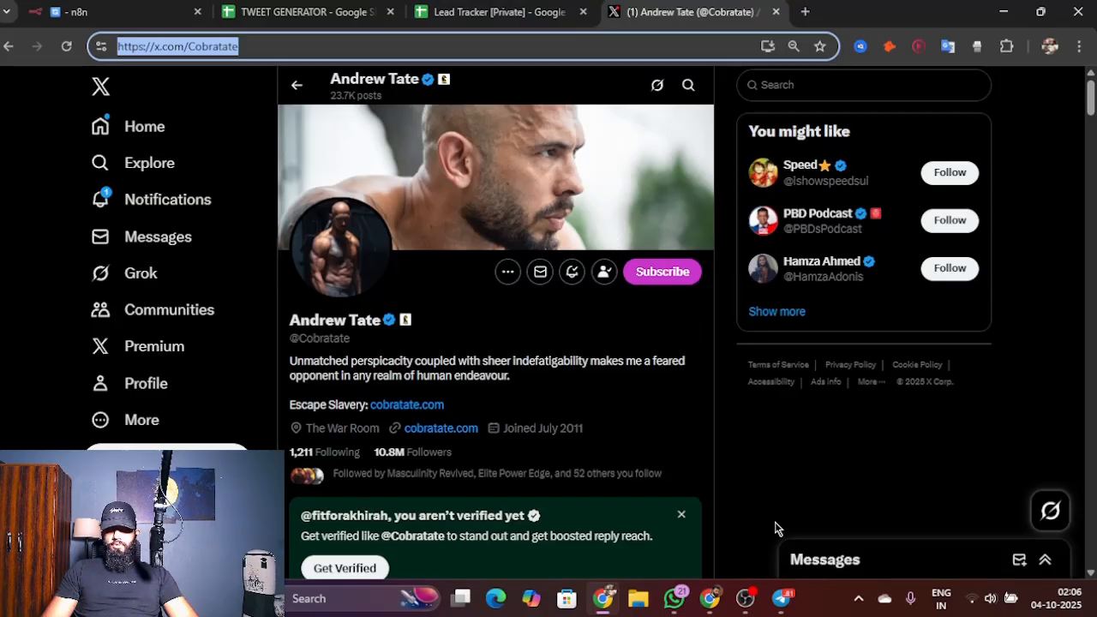
click(780, 599)
text(https://x.com/Cobratate)
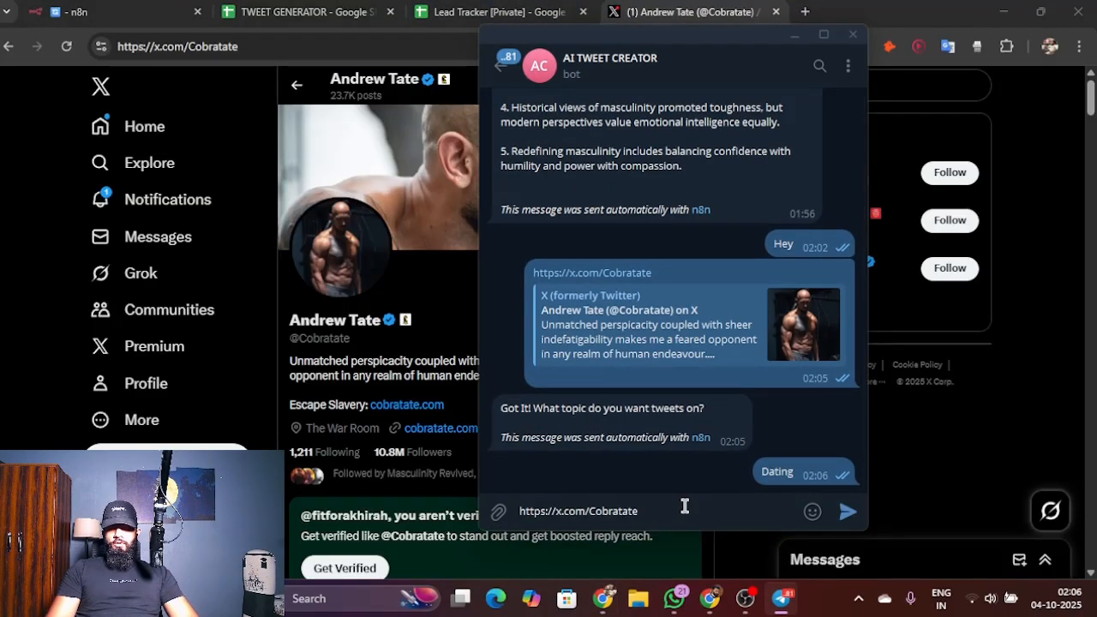
key(Return)
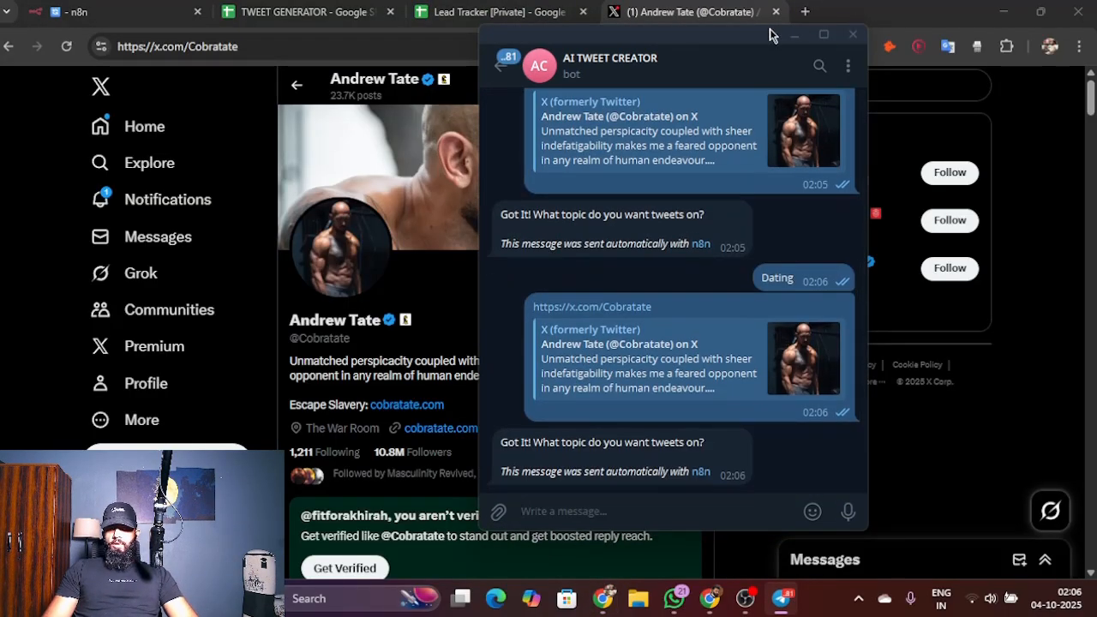
click(794, 35)
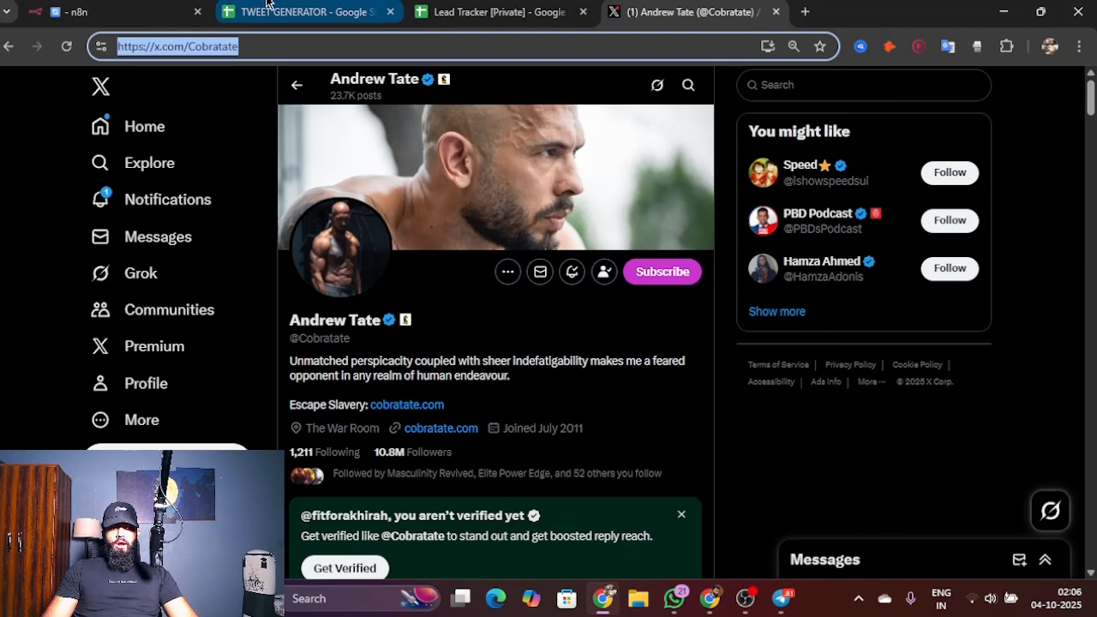
click(270, 10)
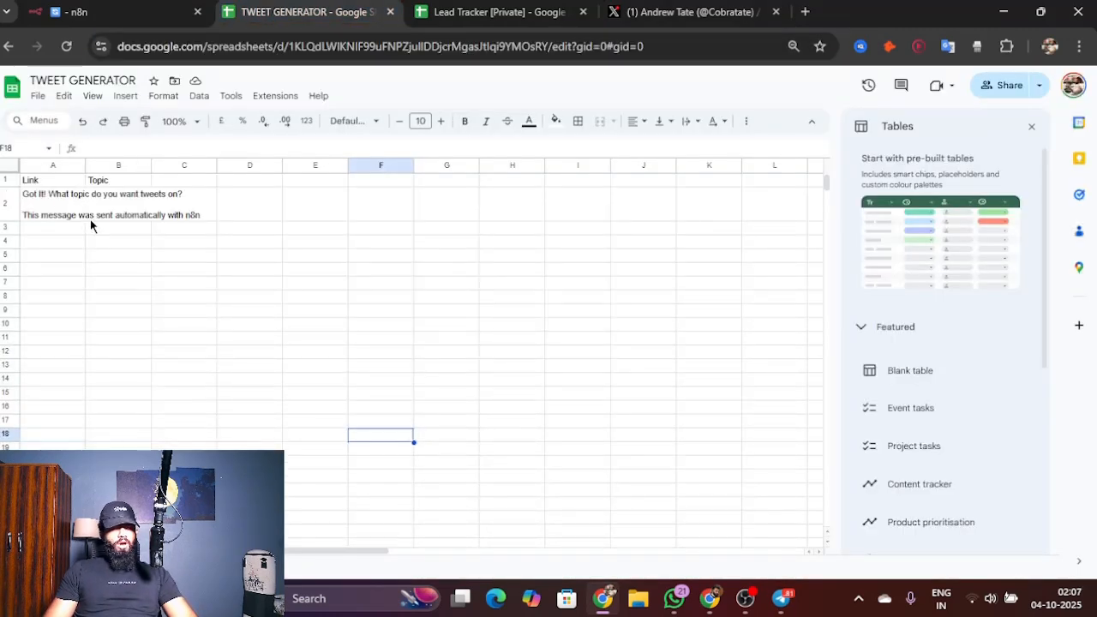
Step: In n8n, replace the Append row node's Link value with the Telegram Trigger's message text, and return to the canvas
click(127, 10)
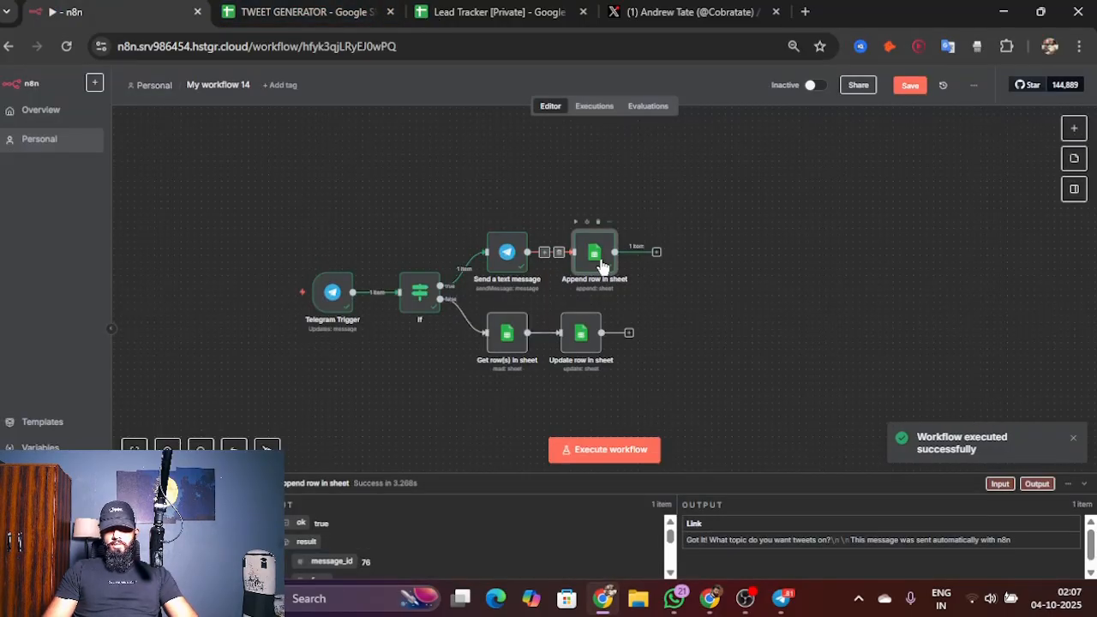
double_click(603, 256)
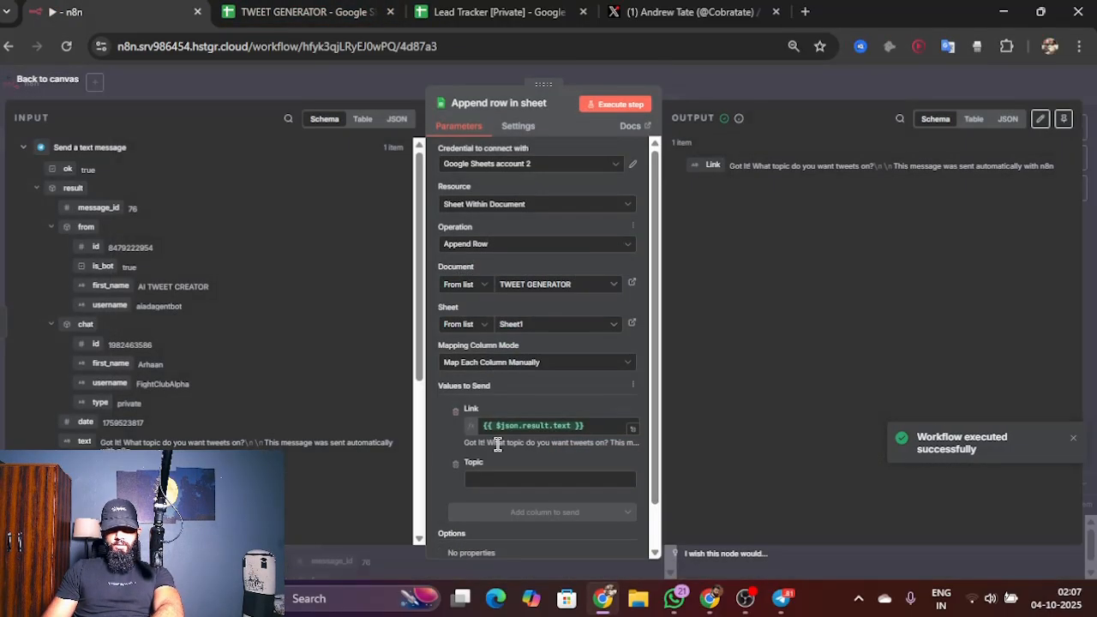
click(582, 426)
key(ctrl+a)
key(BackSpace)
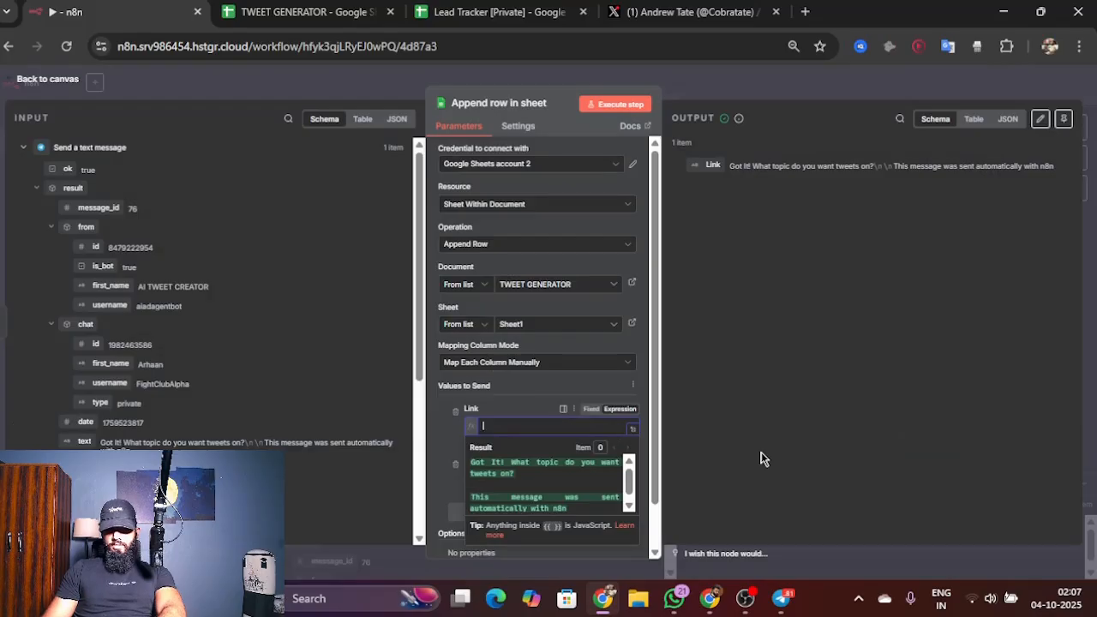
scroll(276, 328, down, 3)
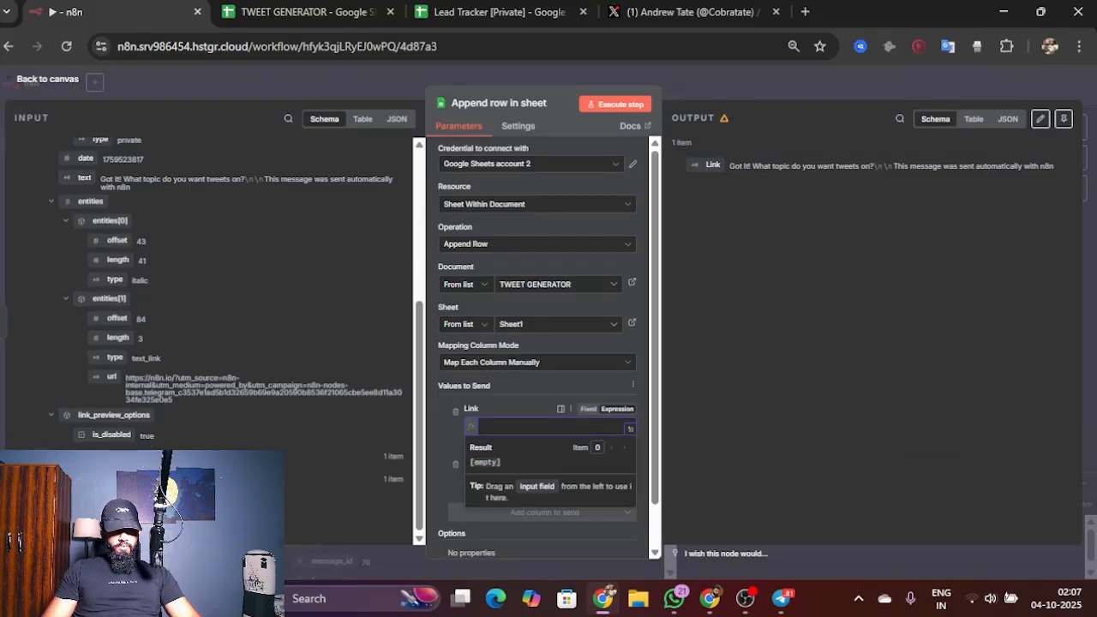
click(90, 479)
scroll(91, 426, down, 2)
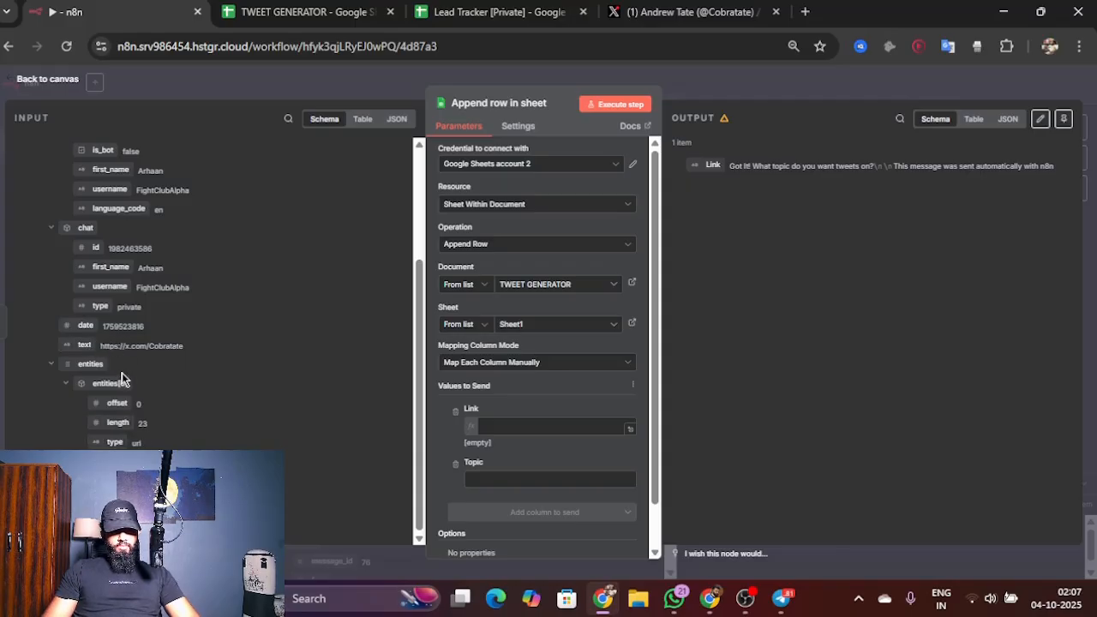
drag(113, 347, 494, 424)
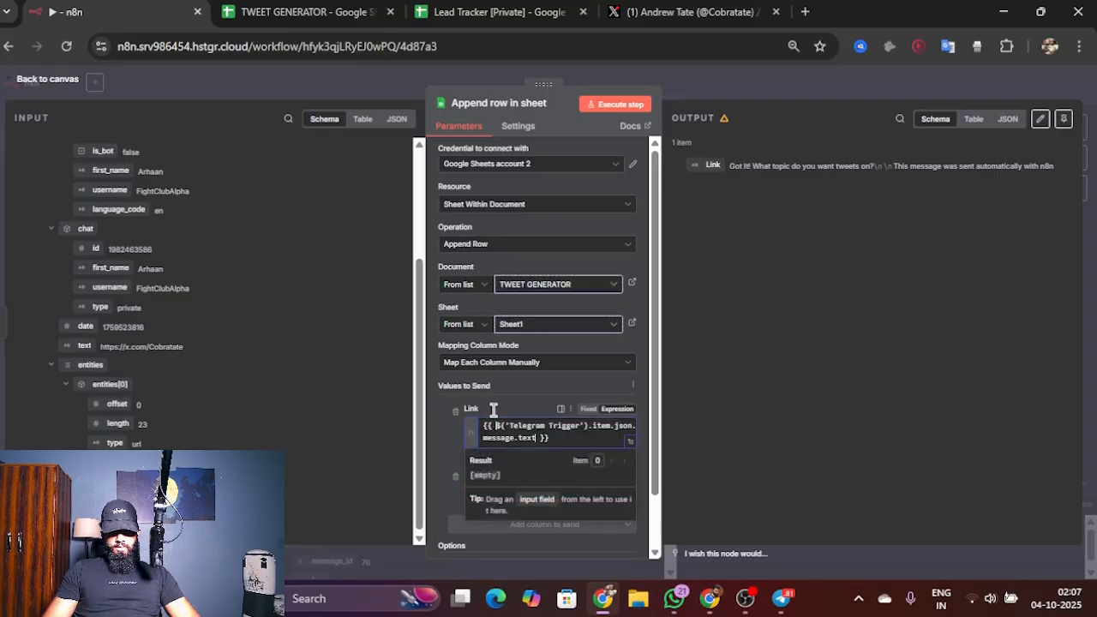
click(494, 392)
scroll(525, 400, down, 2)
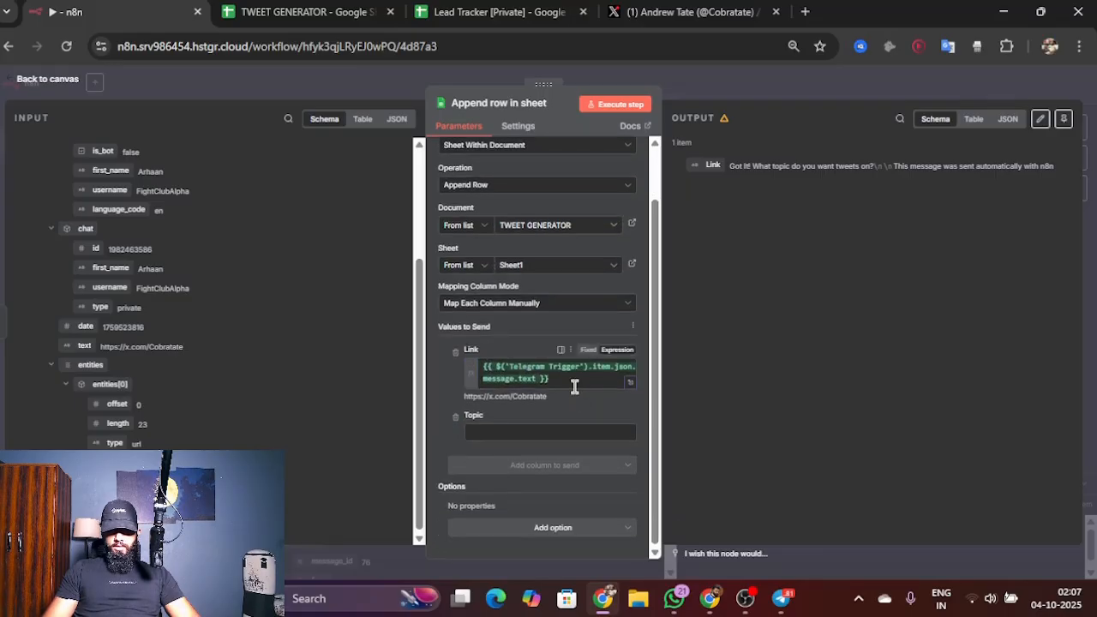
click(28, 82)
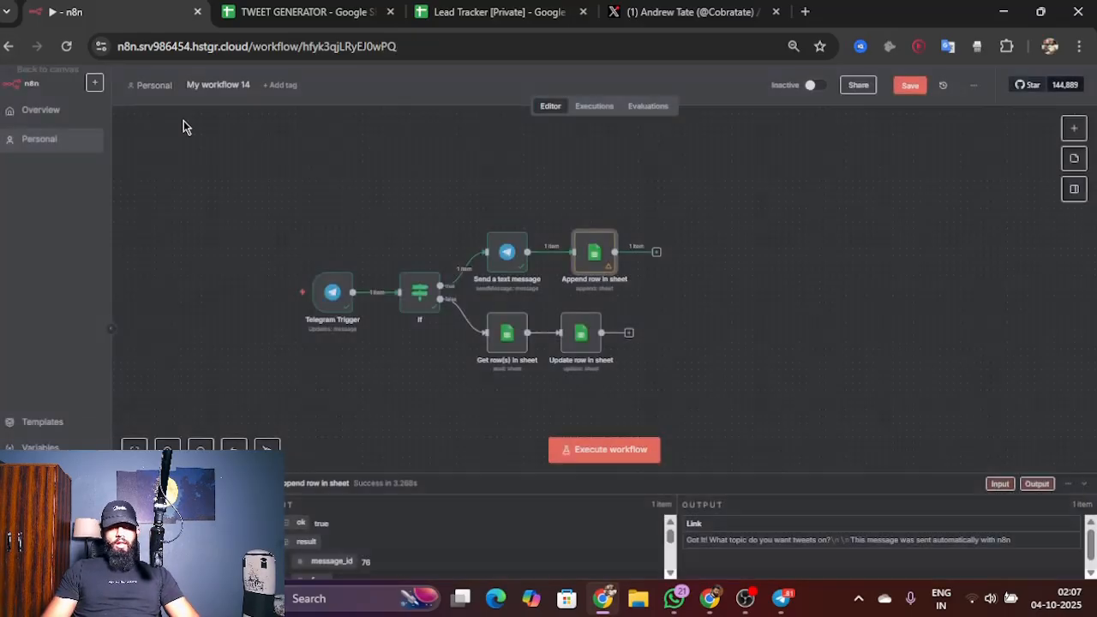
Step: Clear the bot's reply text from cell A2 of the TWEET GENERATOR sheet
click(238, 11)
click(75, 214)
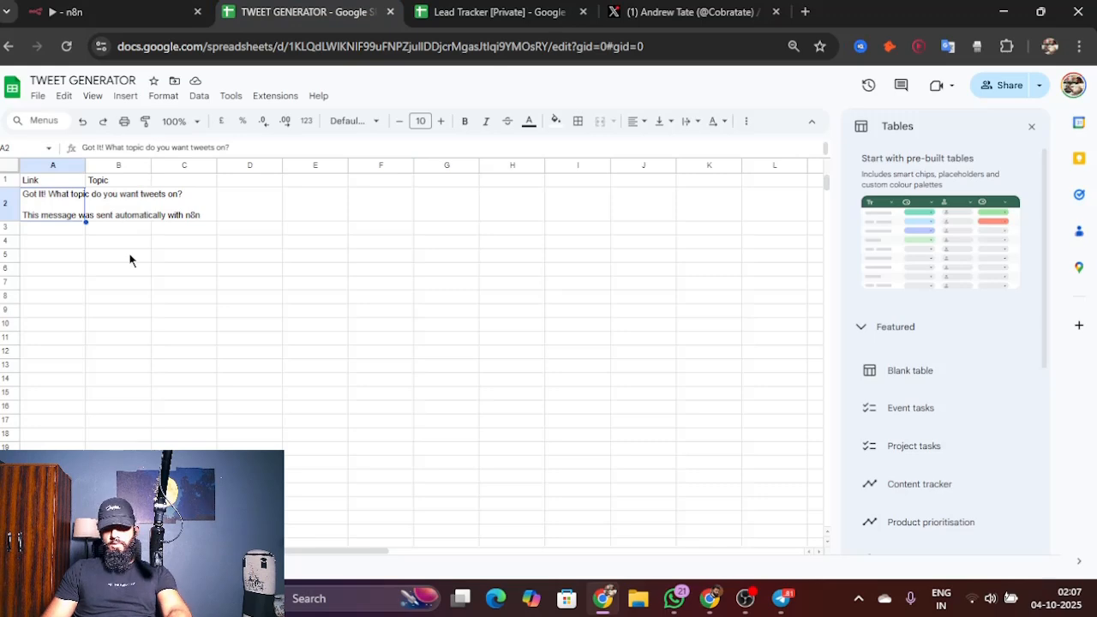
key(Delete)
click(111, 264)
click(129, 10)
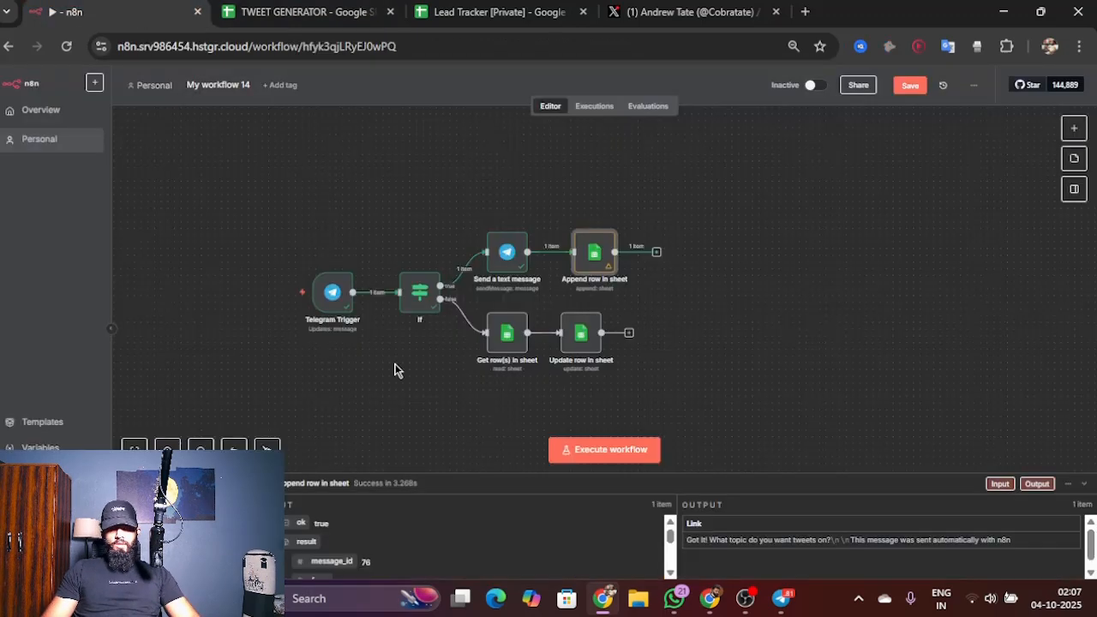
click(620, 458)
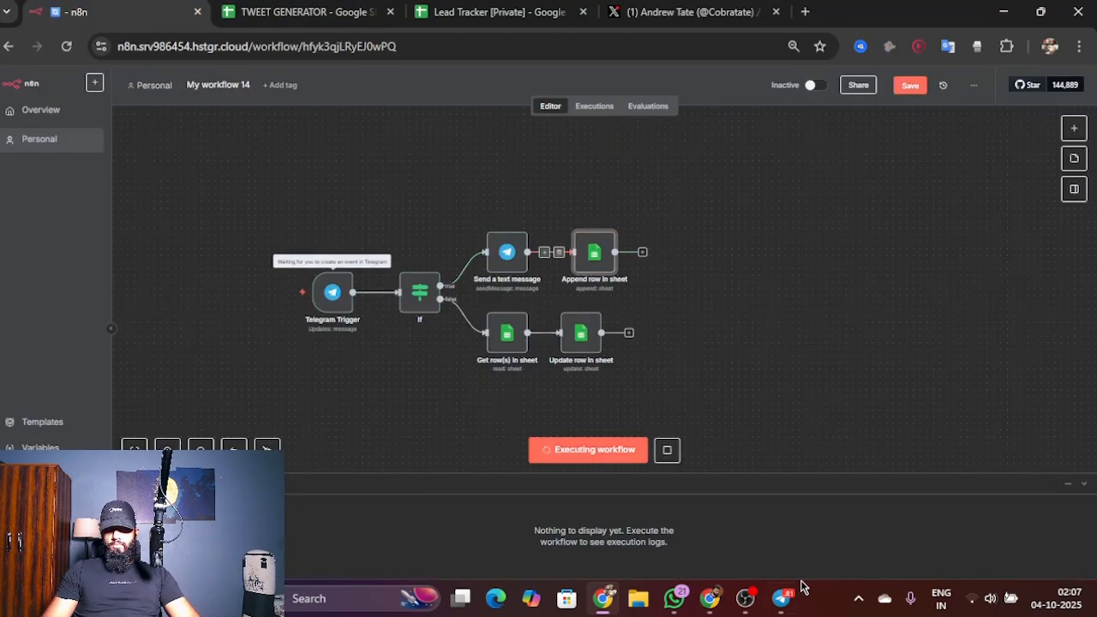
mouse_move(782, 598)
click(762, 514)
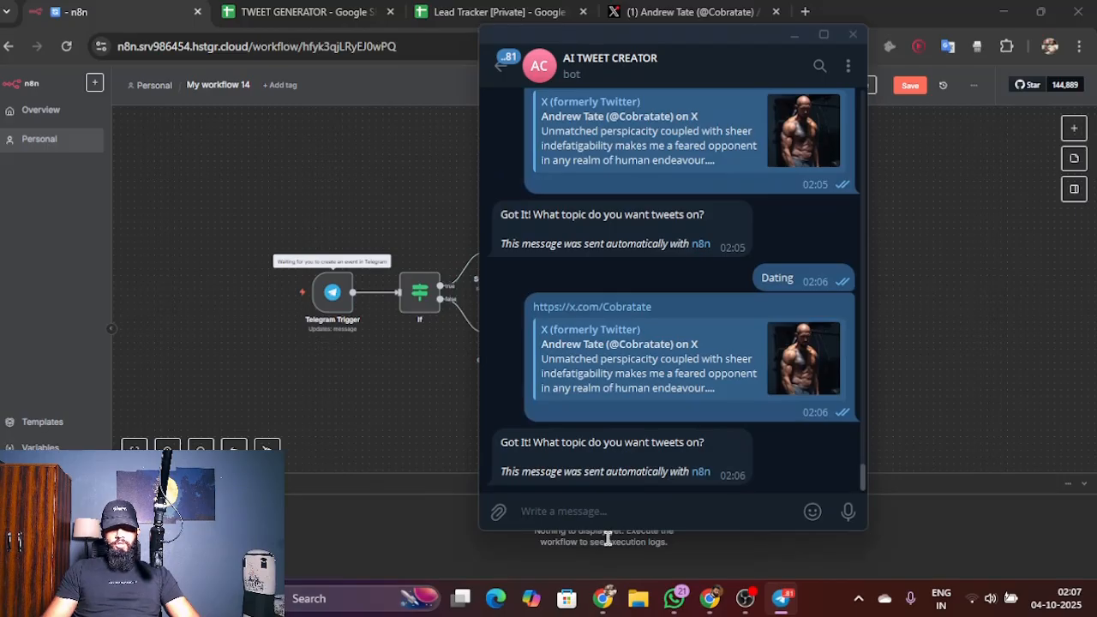
text(https://x.com/Cobratate)
key(Return)
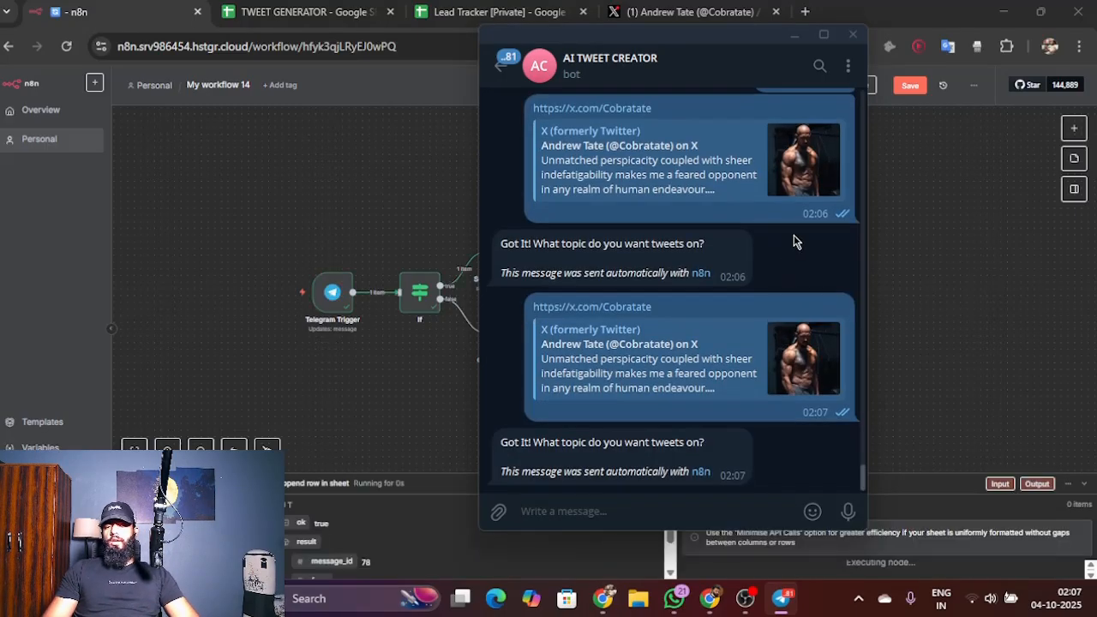
click(793, 36)
click(300, 12)
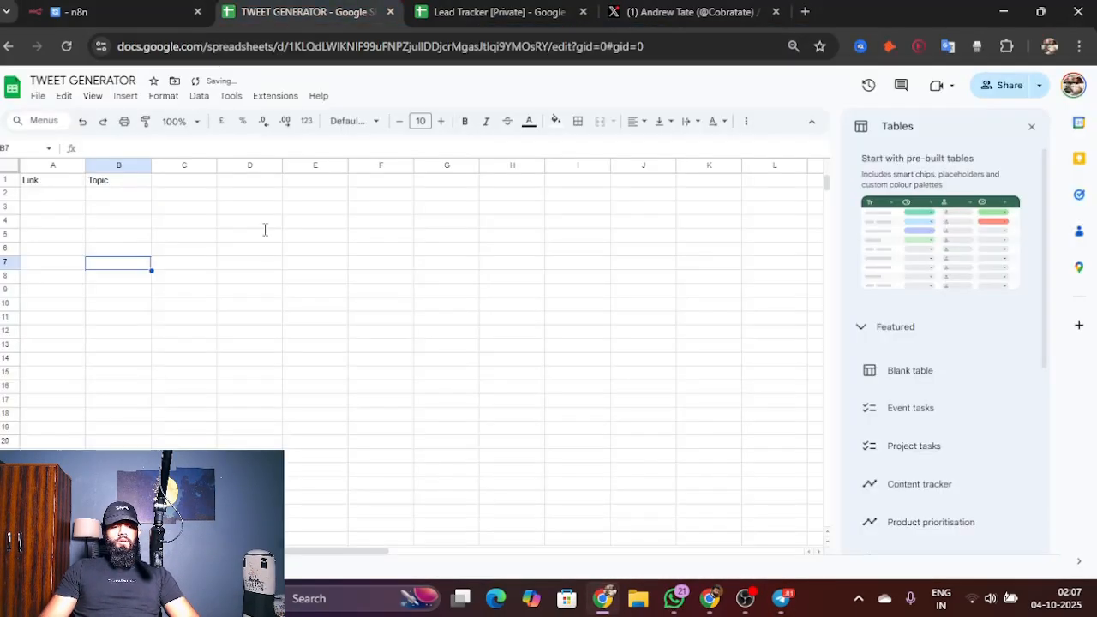
Step: Go back to n8n, execute the workflow, send the topic "Women" to the Telegram bot, and minimize the chat
click(137, 10)
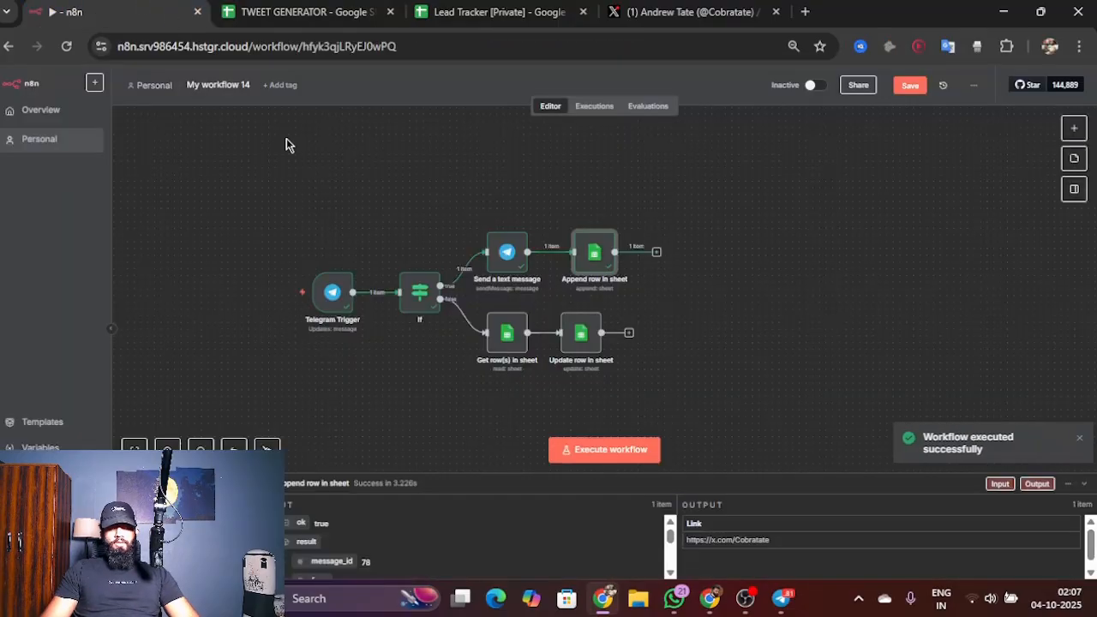
click(655, 456)
click(781, 598)
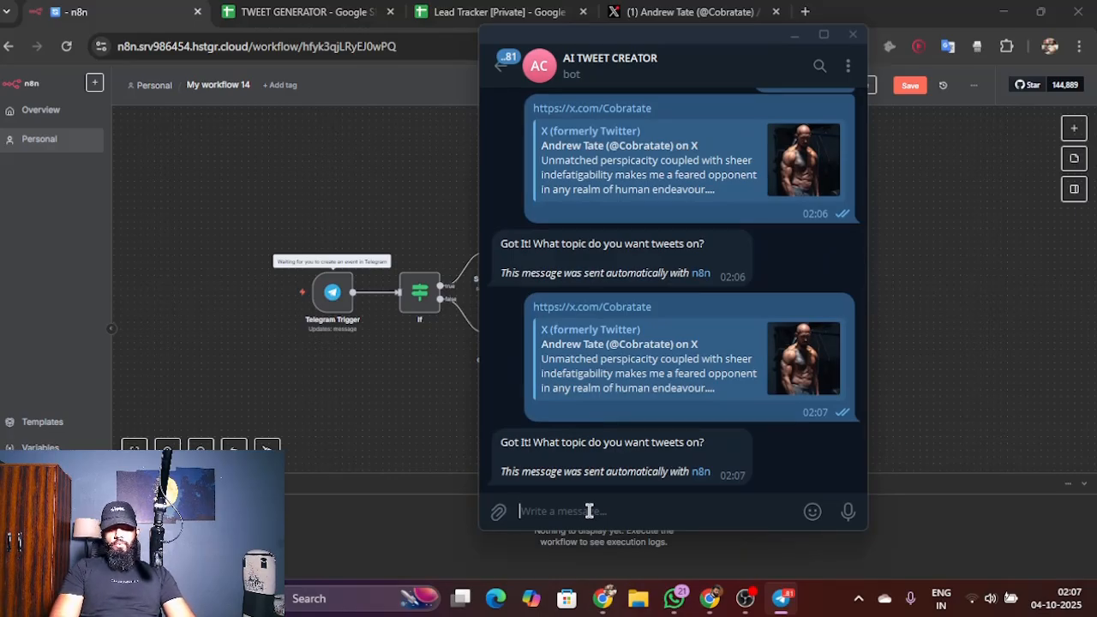
text(Women)
key(Return)
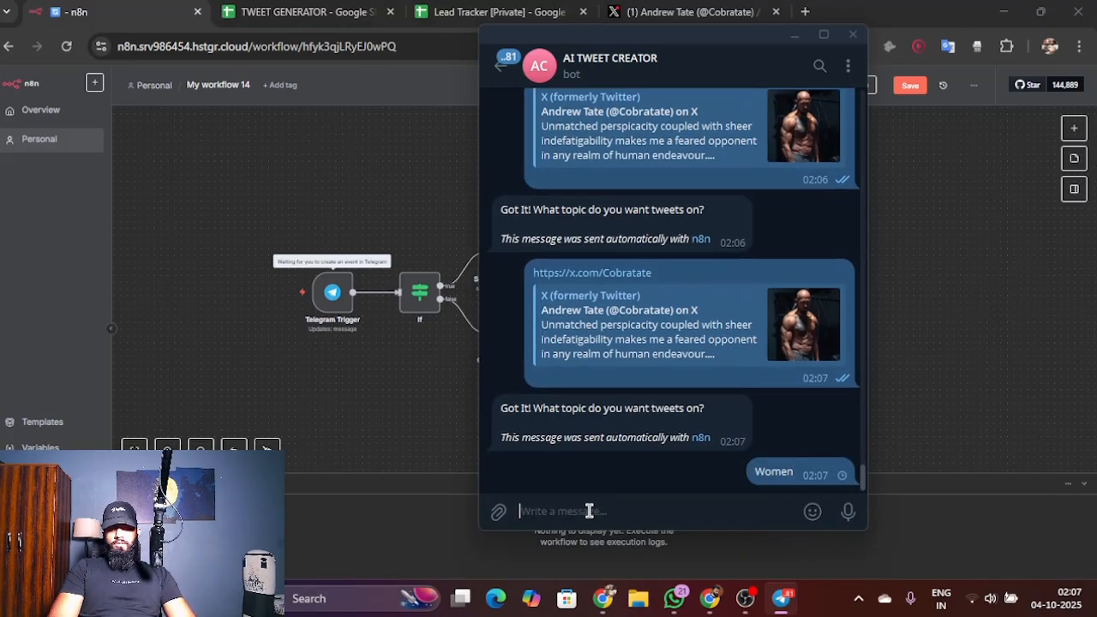
click(792, 50)
click(795, 36)
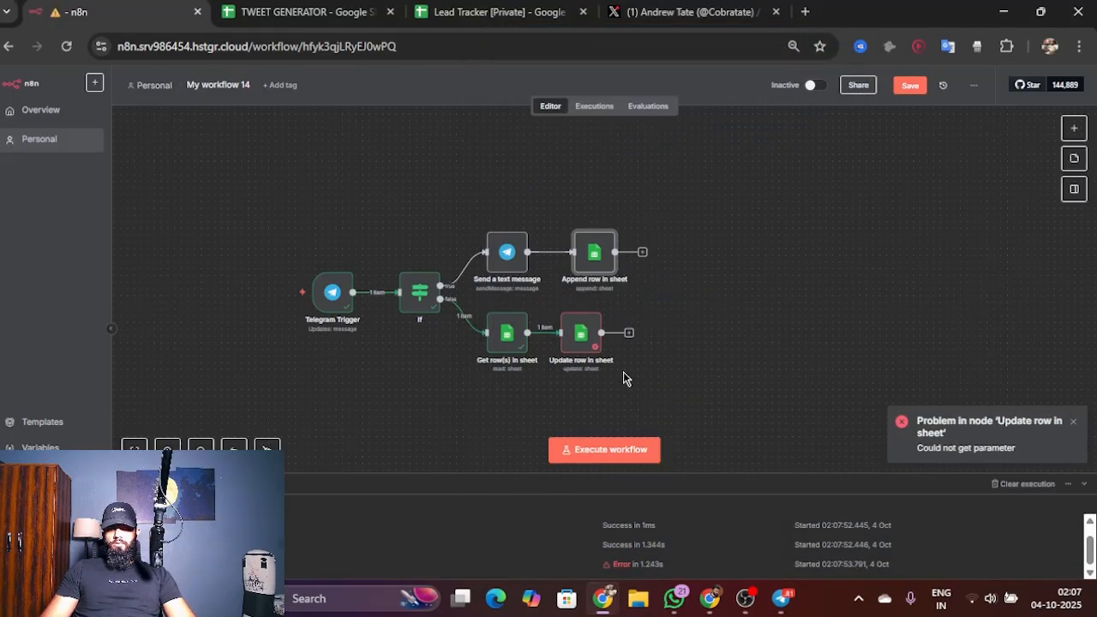
Step: Inspect the output of the Get row(s) in sheet node and return to the canvas
scroll(579, 349, up, 1)
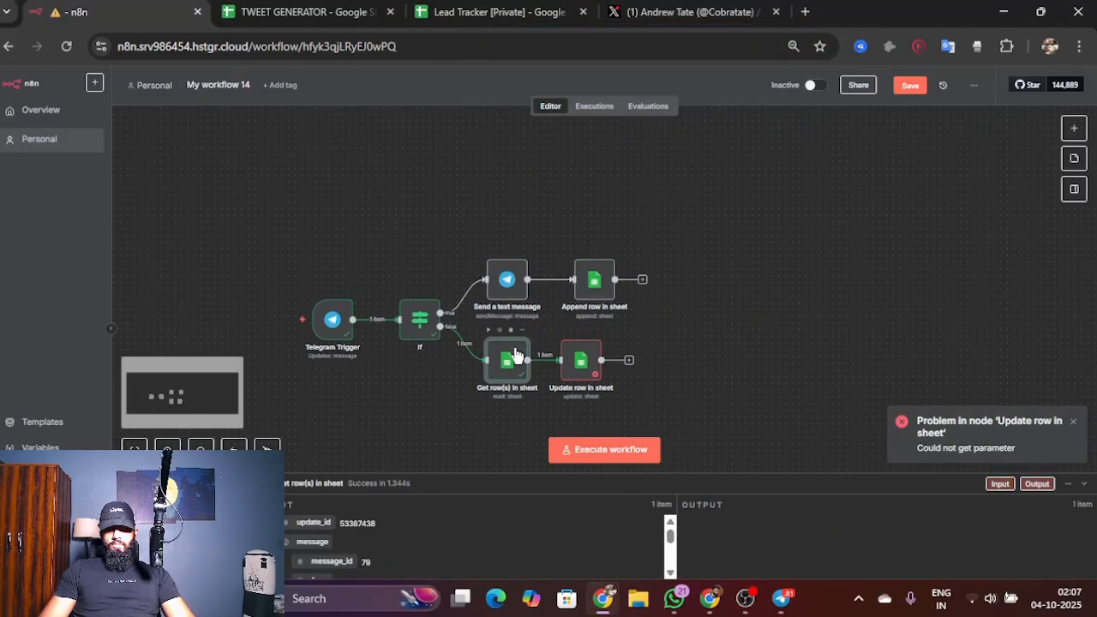
double_click(501, 361)
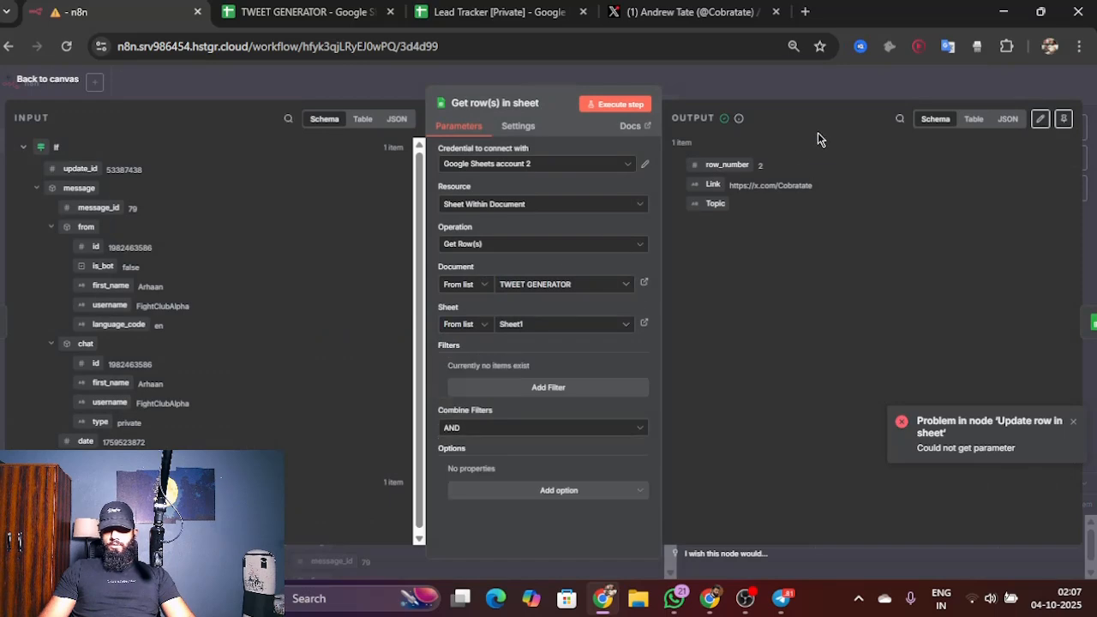
click(54, 86)
Step: In the Update row node, choose Map Each Column Manually and add the row_number column to the values to update
click(569, 370)
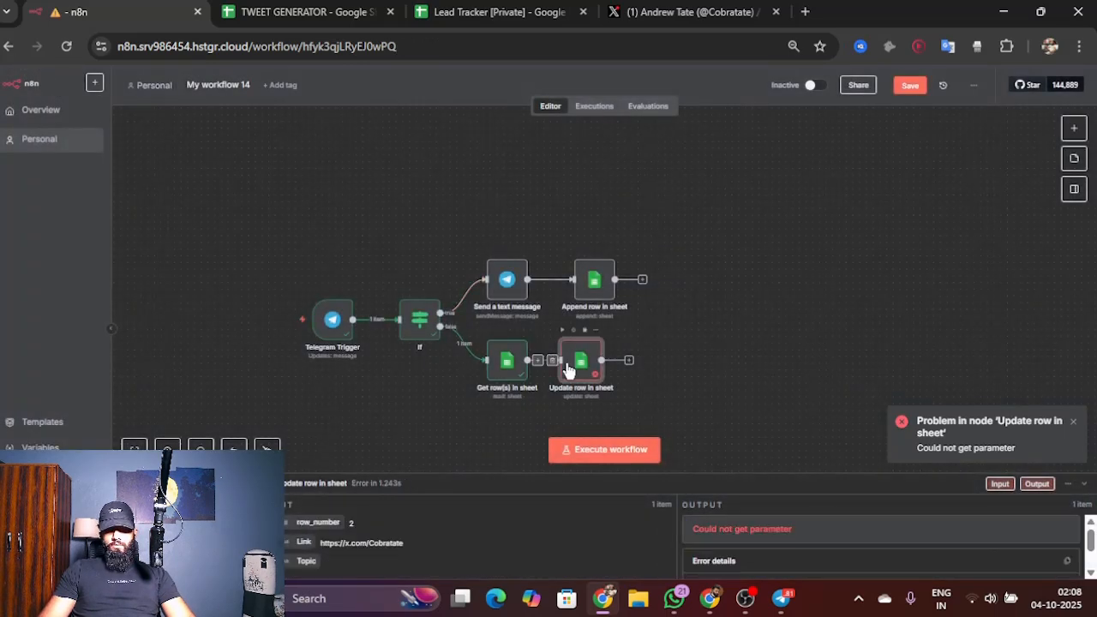
double_click(573, 371)
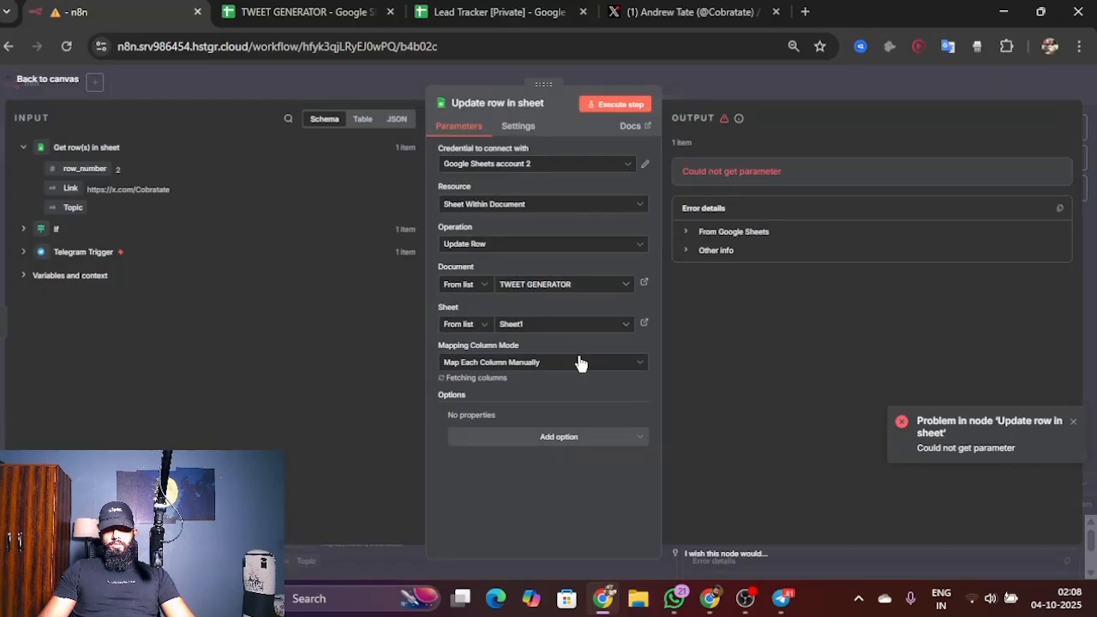
click(563, 363)
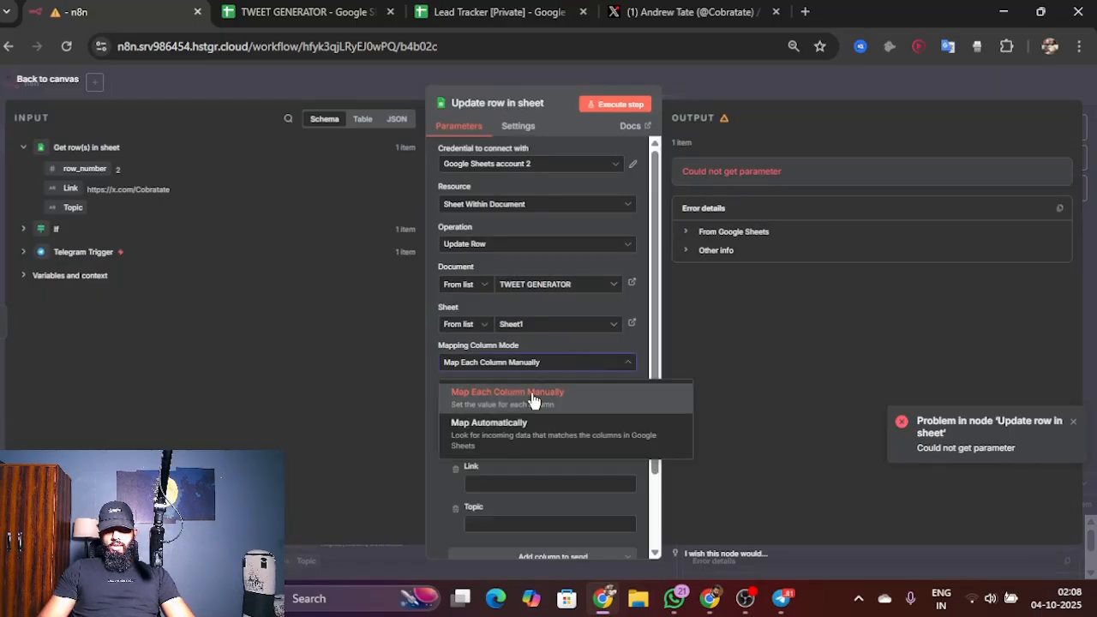
click(534, 396)
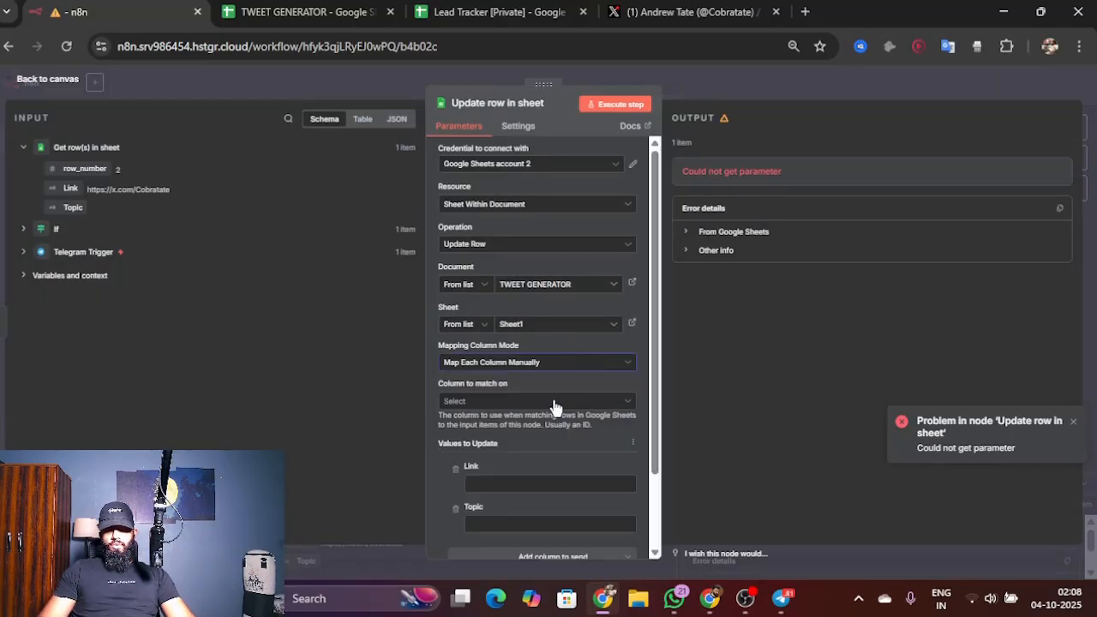
scroll(557, 428, down, 2)
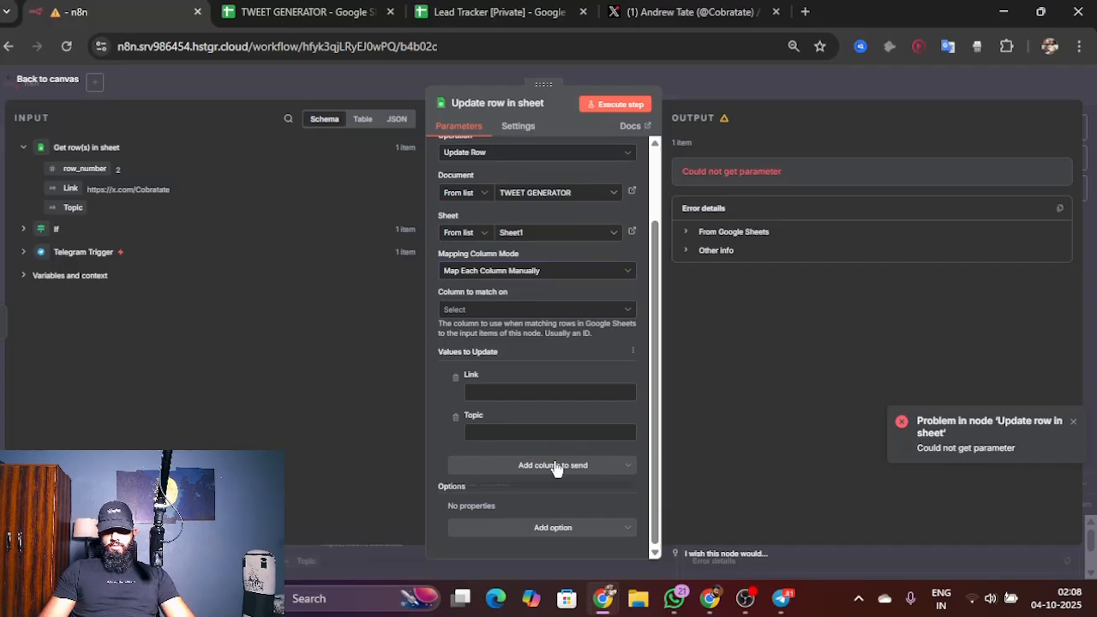
click(556, 465)
click(531, 496)
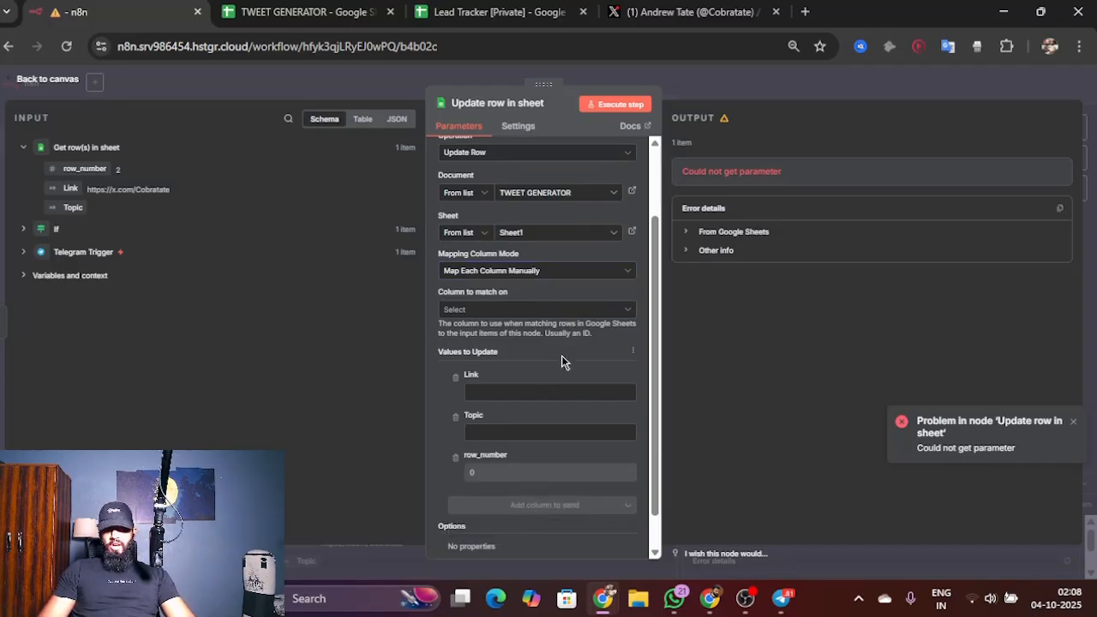
Step: Set the Update row node to match on row_number and map its value to the row_number from Get row(s) in sheet
click(566, 312)
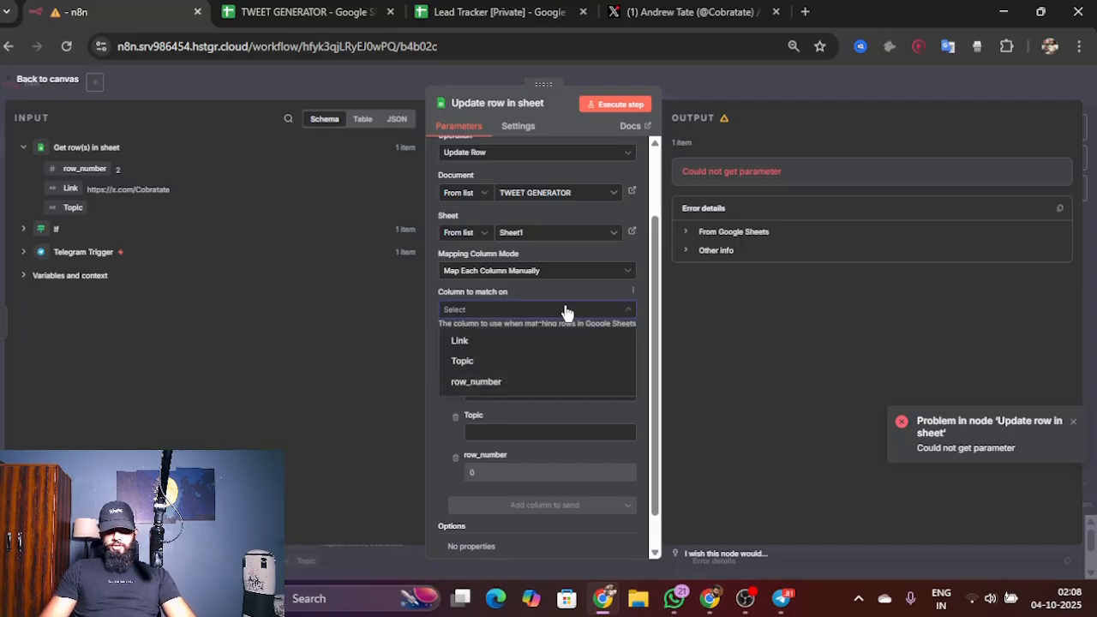
click(480, 383)
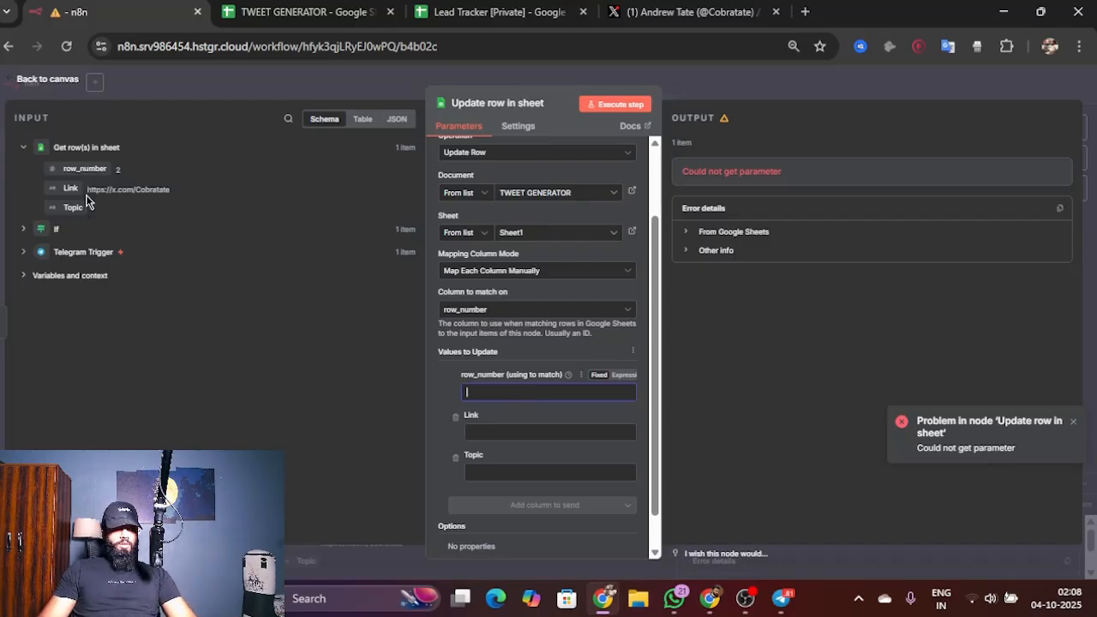
drag(84, 168, 485, 394)
click(512, 341)
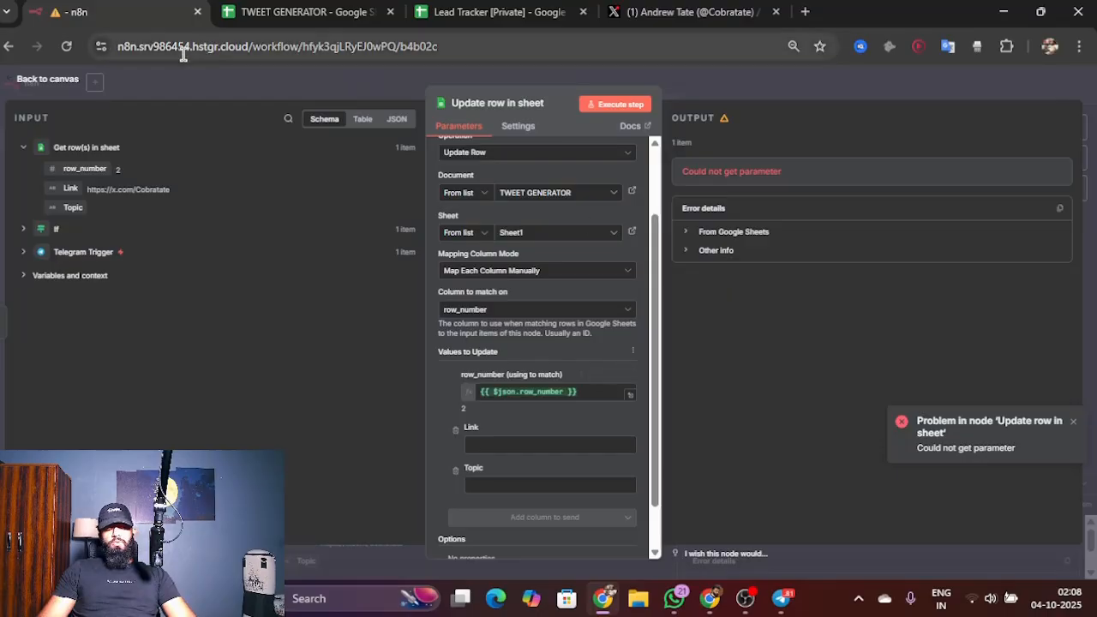
click(68, 81)
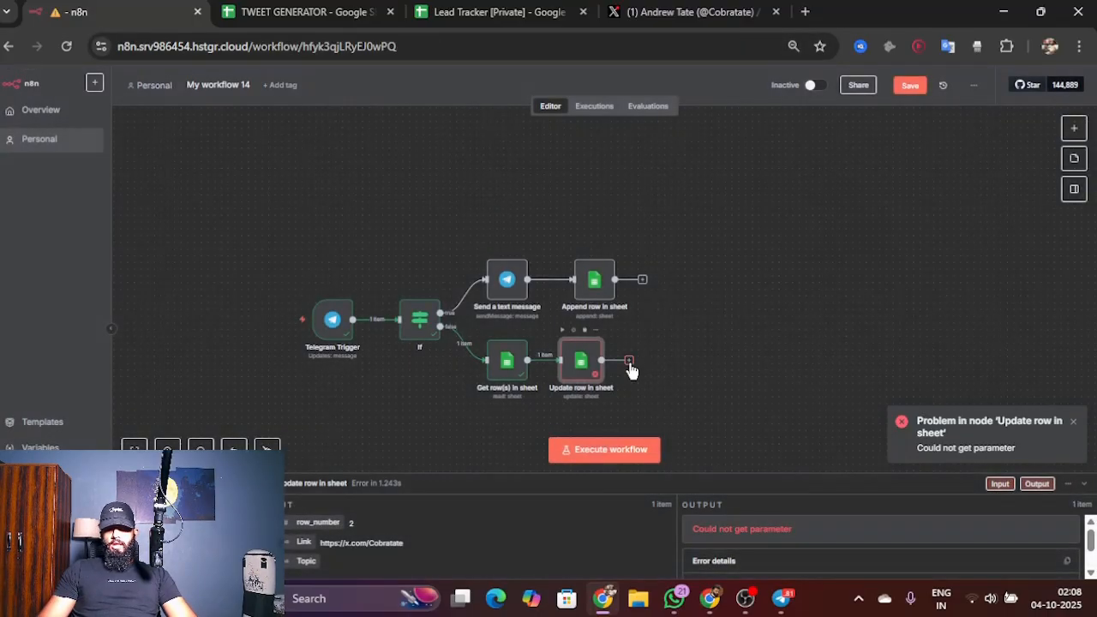
click(629, 360)
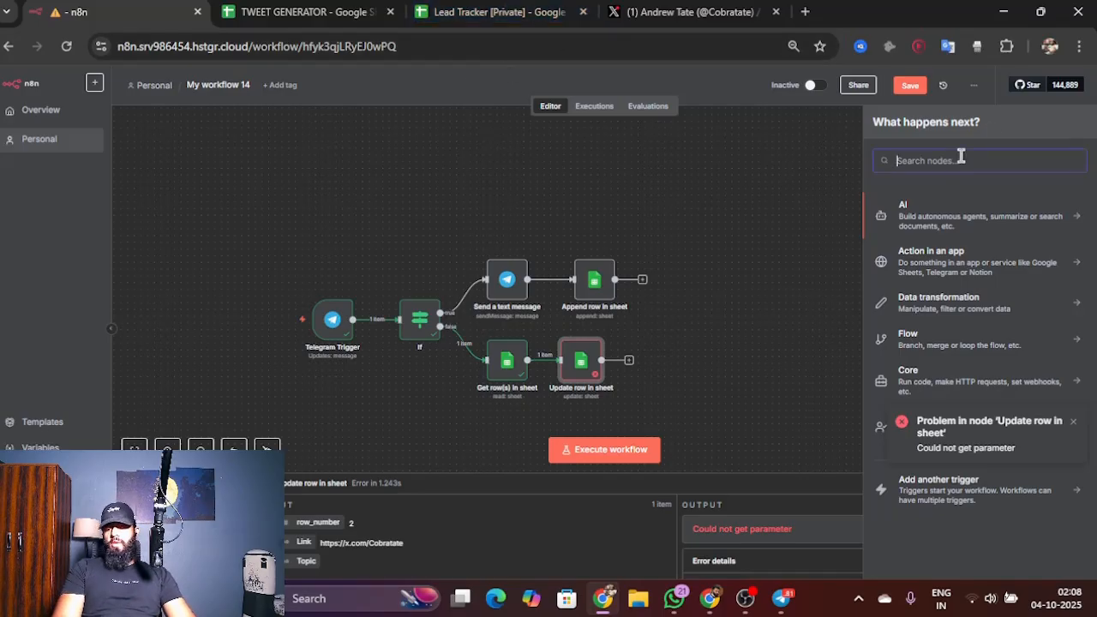
text(gshe)
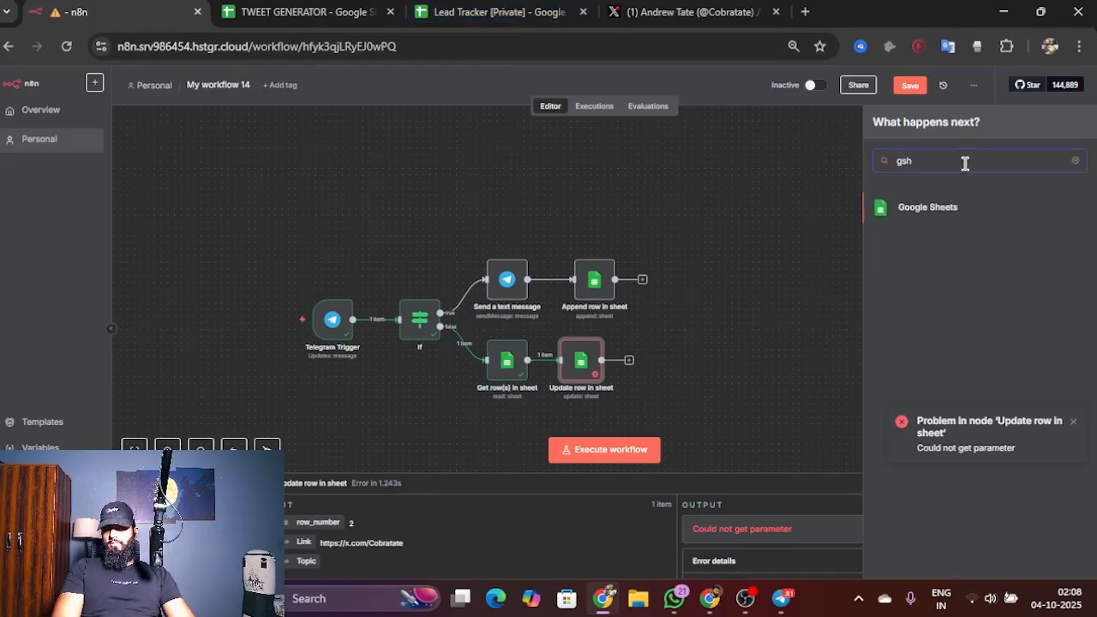
key(BackSpace)
key(BackSpace)
key(BackSpace)
text(sheet)
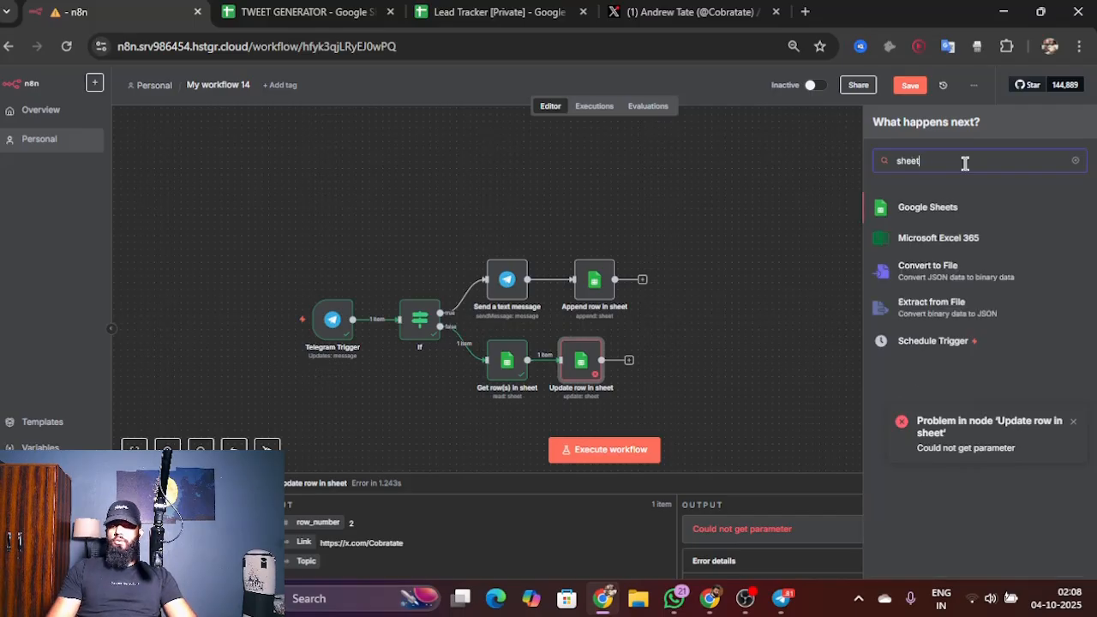
click(955, 210)
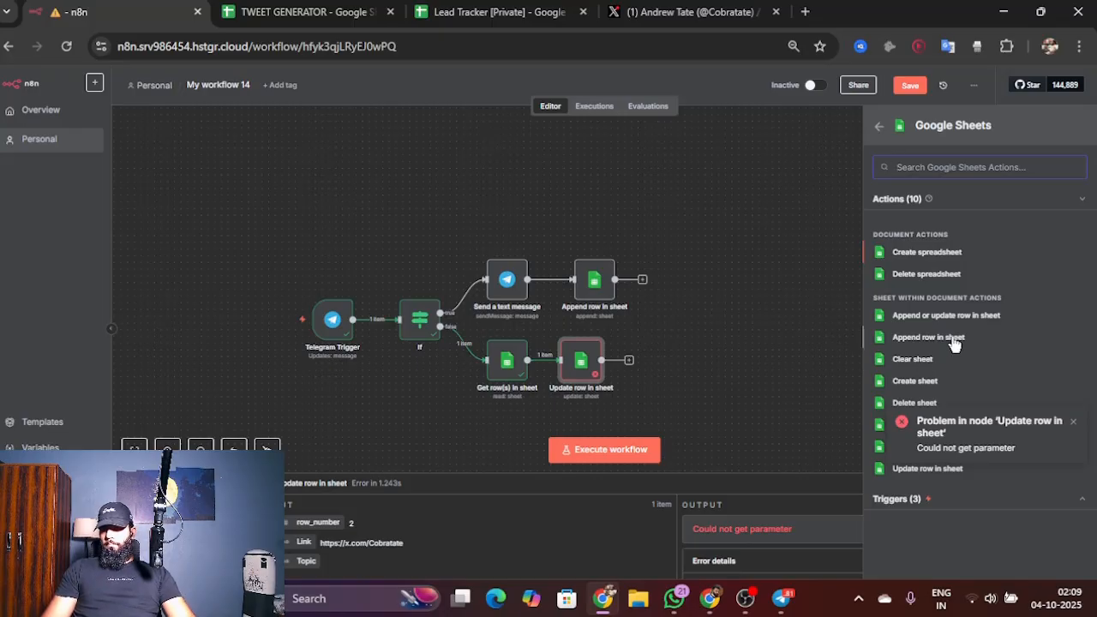
click(1073, 423)
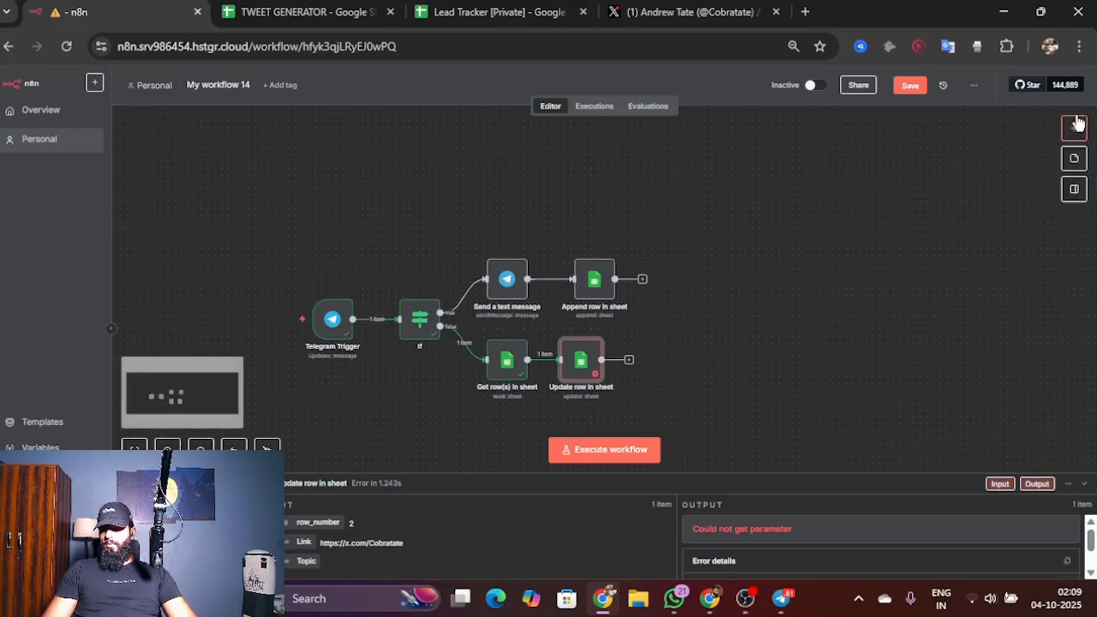
click(1073, 127)
click(698, 306)
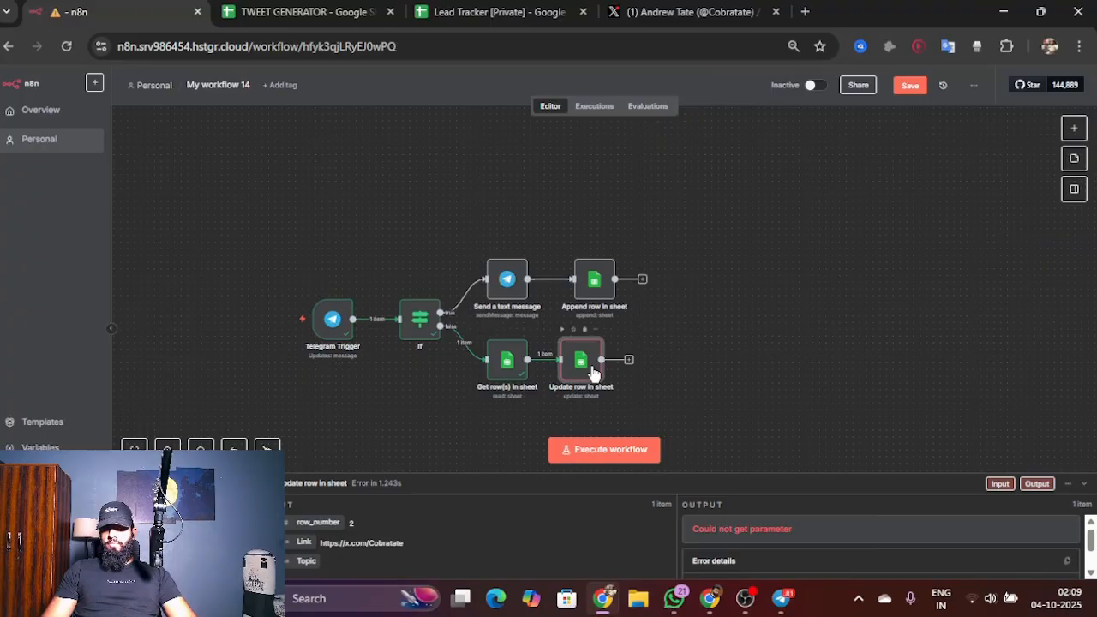
Step: Map the Topic value in the Update row in sheet node to the Topic field from Get row(s) in sheet
double_click(585, 365)
scroll(566, 377, down, 2)
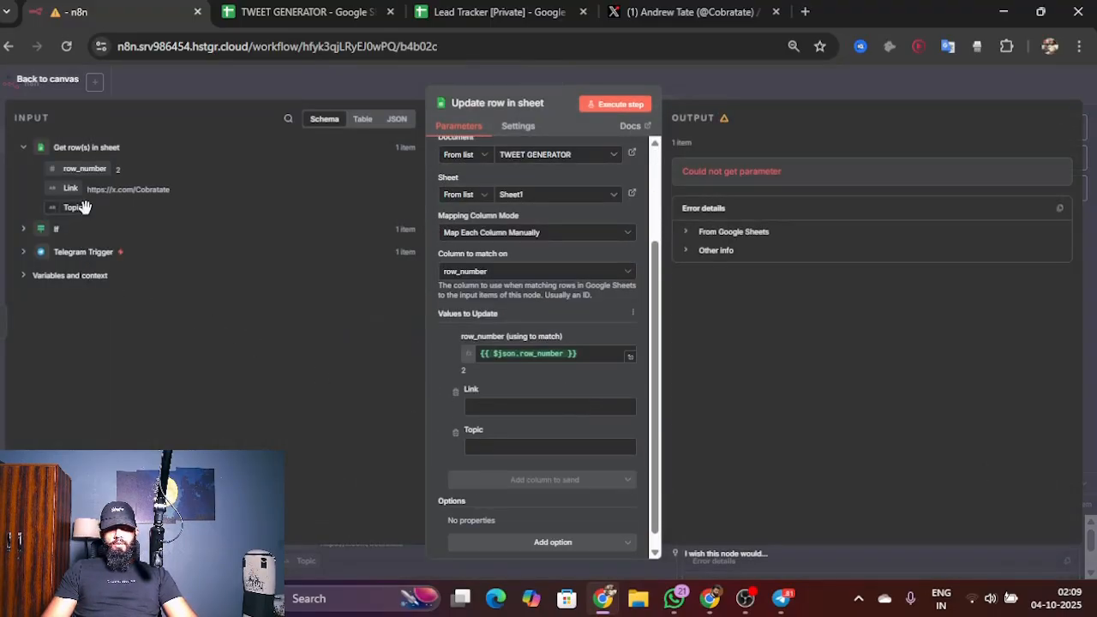
drag(74, 207, 506, 447)
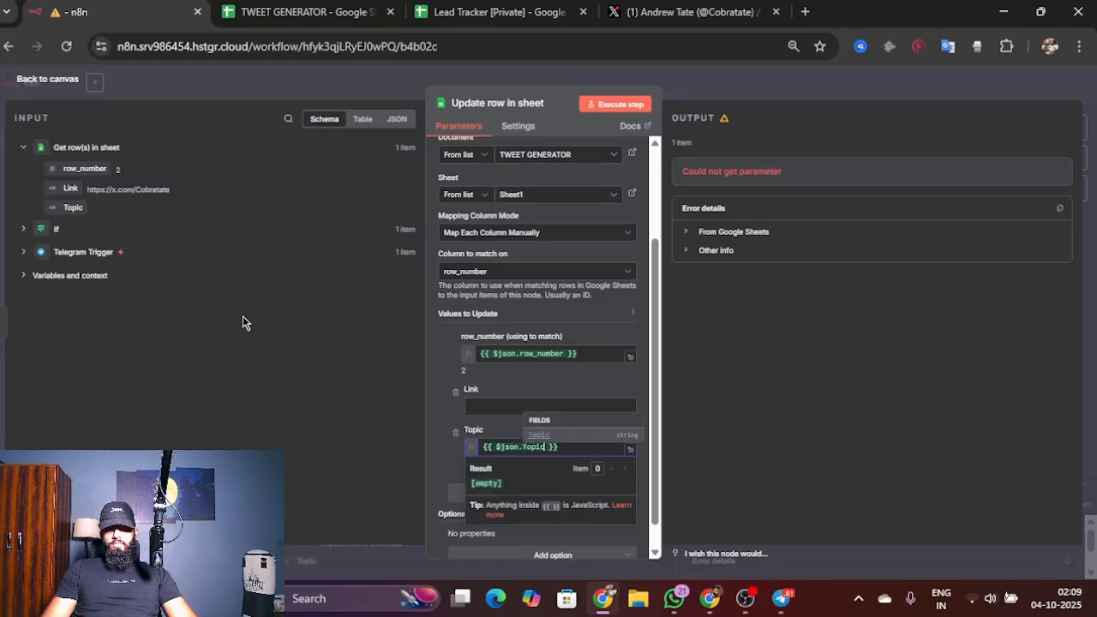
click(365, 297)
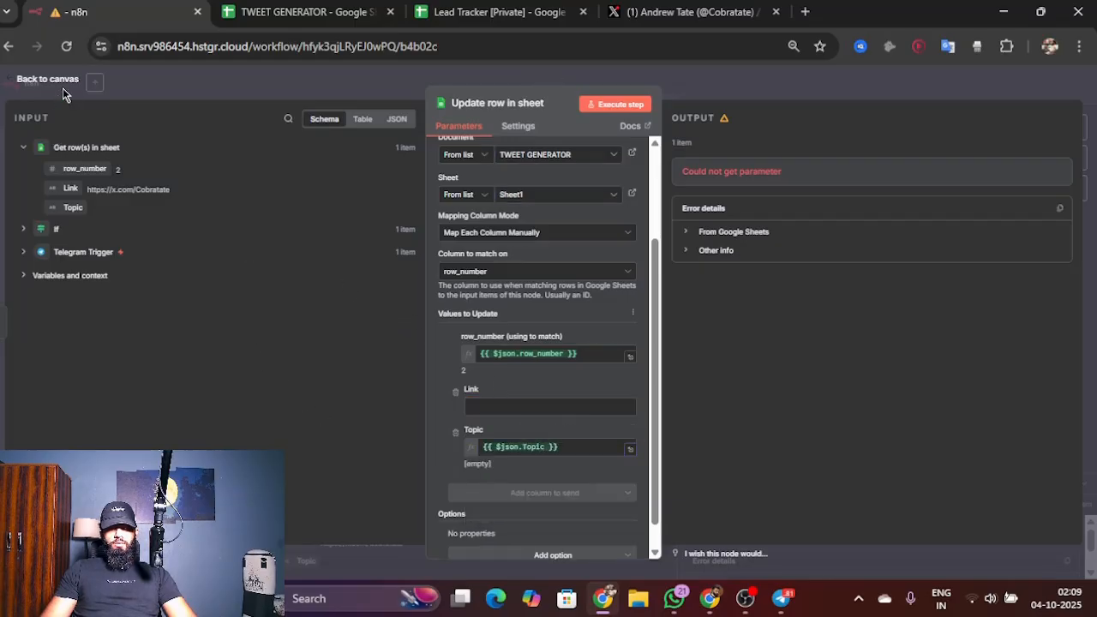
click(65, 84)
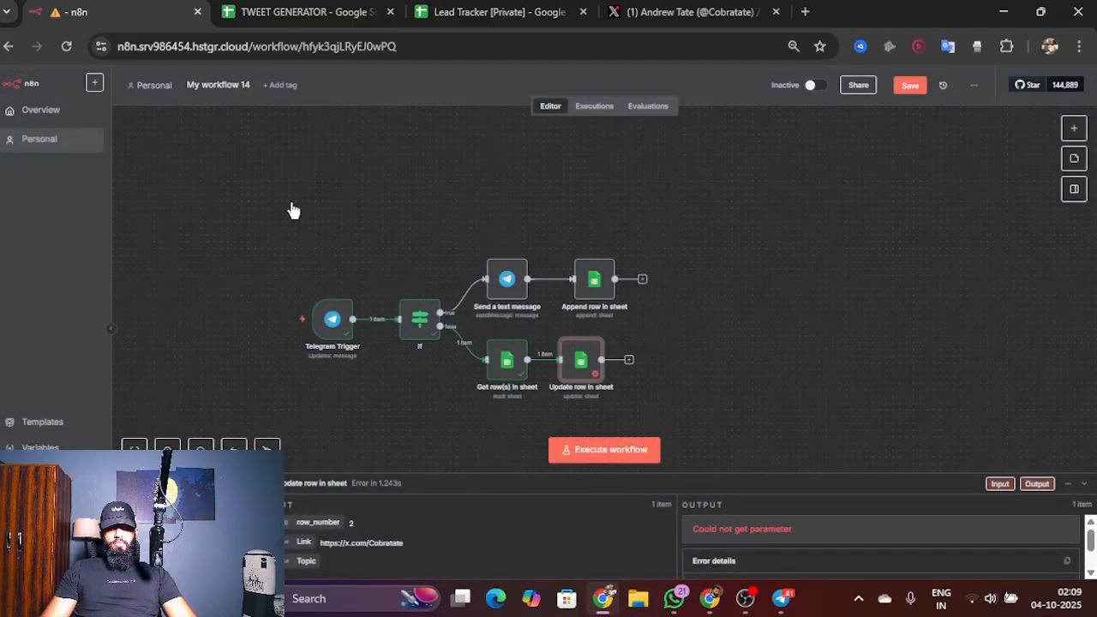
Step: Replace the Topic expression in the Update row in sheet node with the Telegram Trigger's message text and return to the canvas
scroll(614, 416, right, 3)
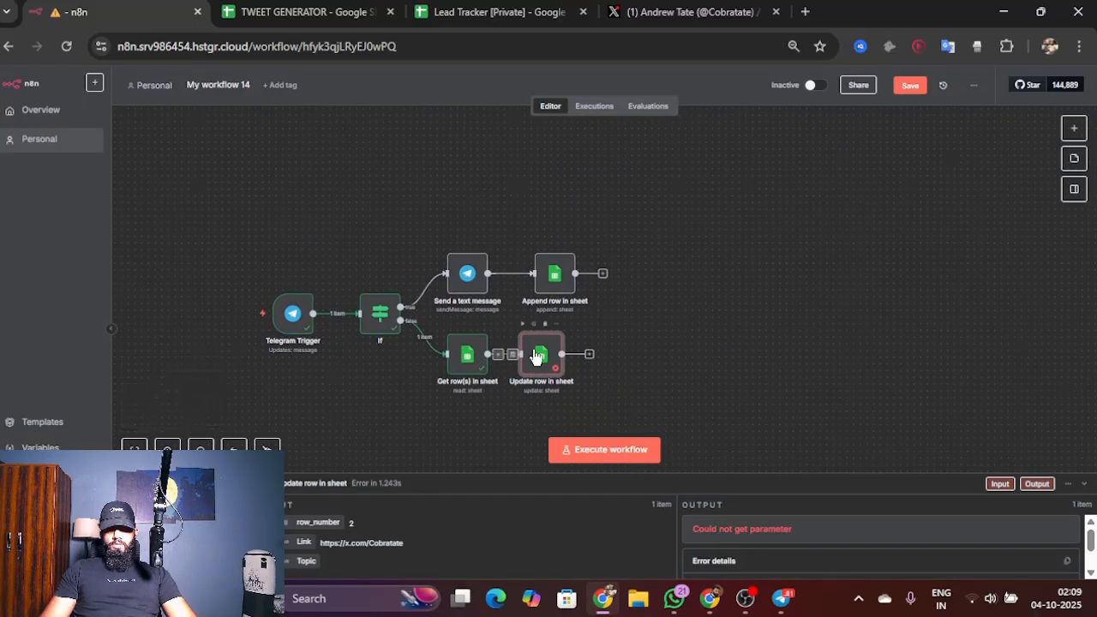
double_click(540, 342)
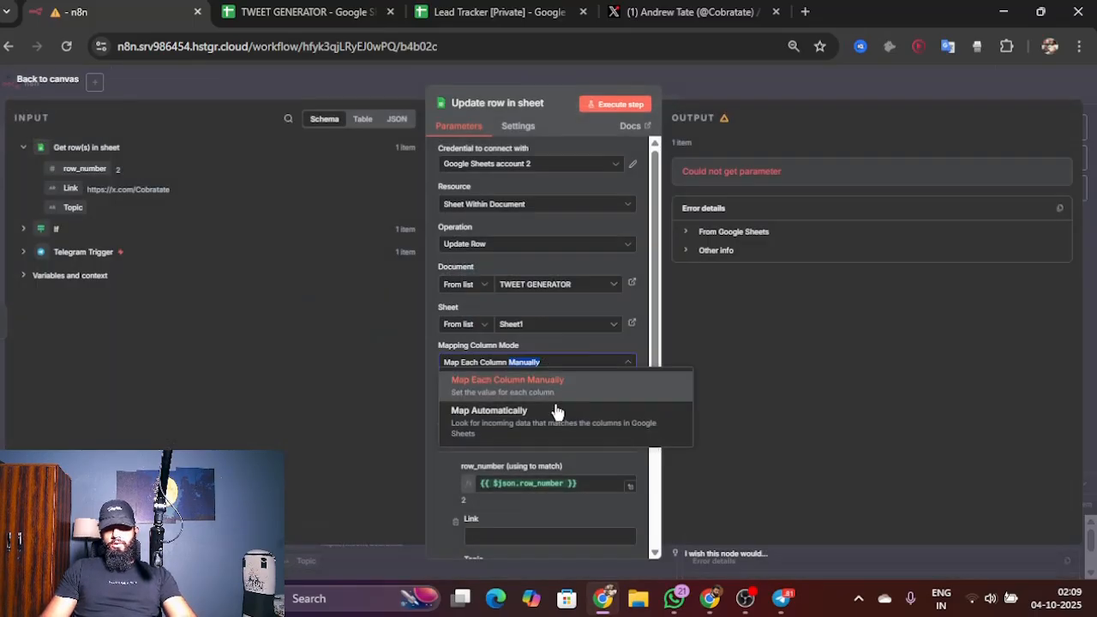
click(532, 362)
click(528, 536)
scroll(519, 517, down, 3)
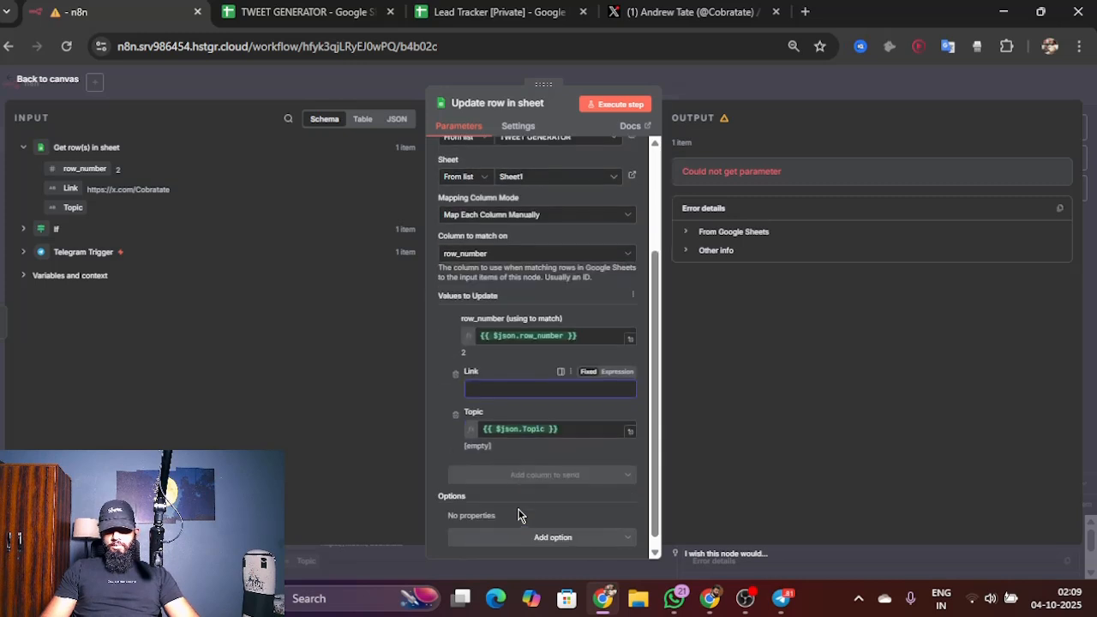
triple_click(572, 430)
key(BackSpace)
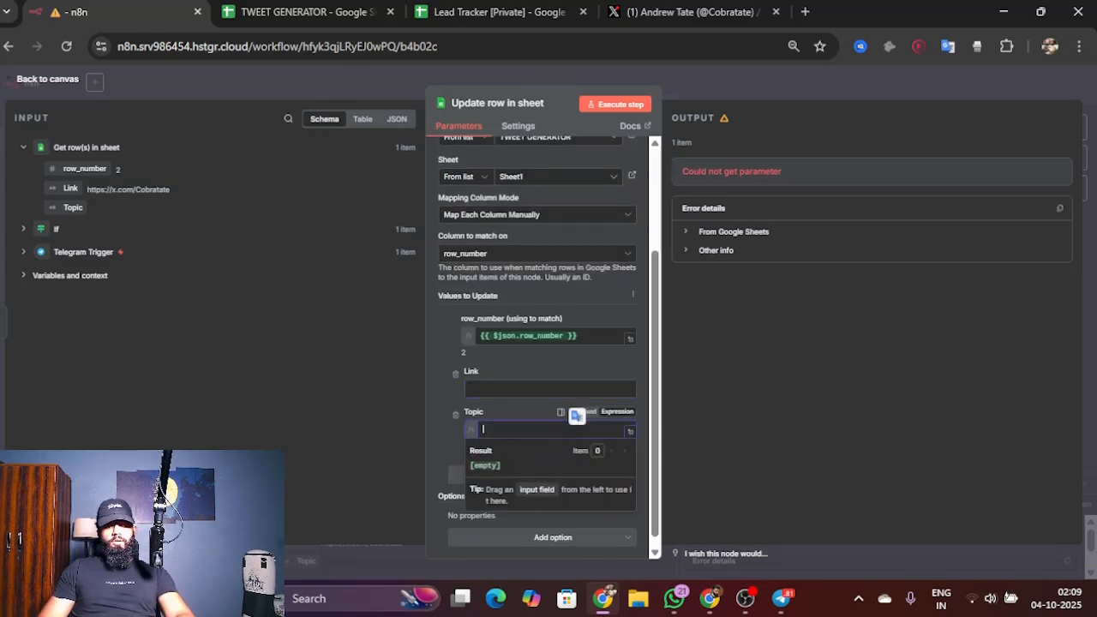
click(78, 252)
scroll(86, 379, down, 1)
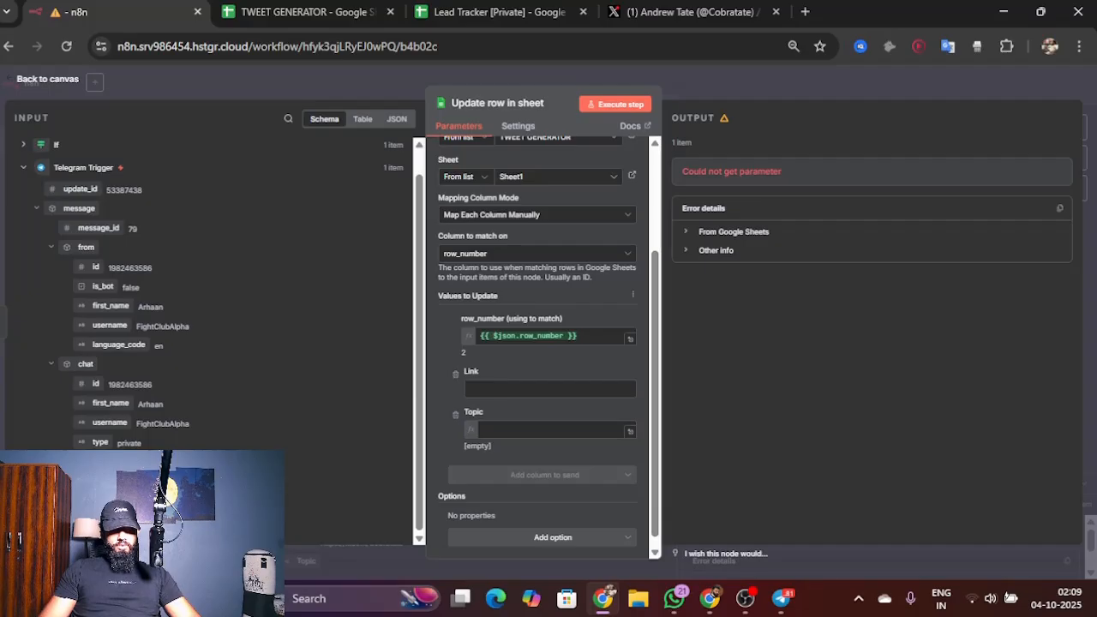
drag(83, 481, 494, 434)
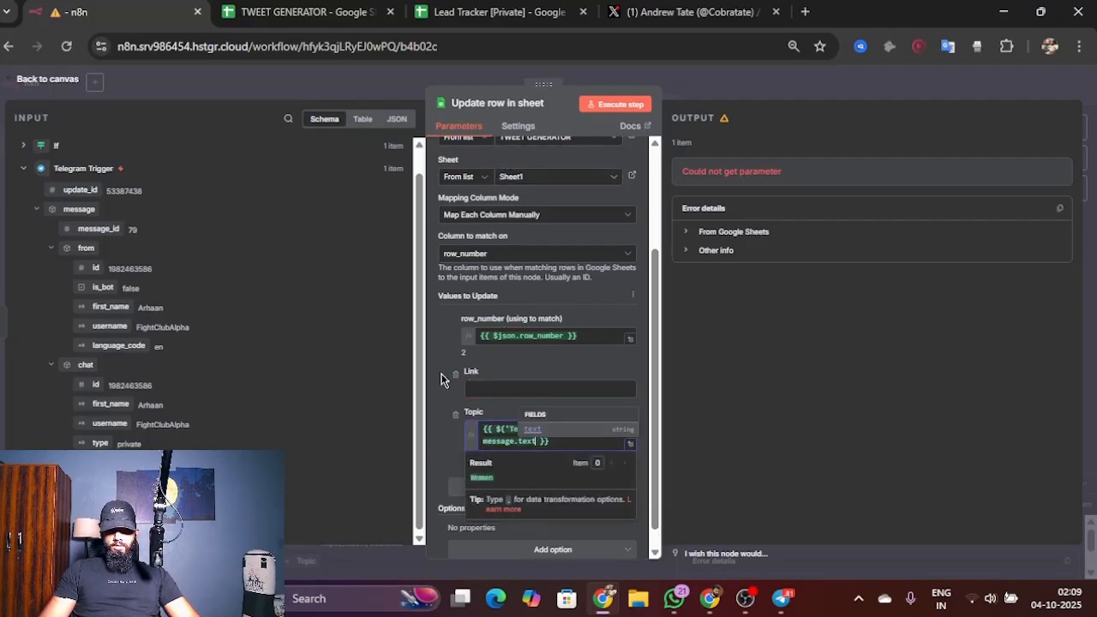
click(260, 294)
click(36, 79)
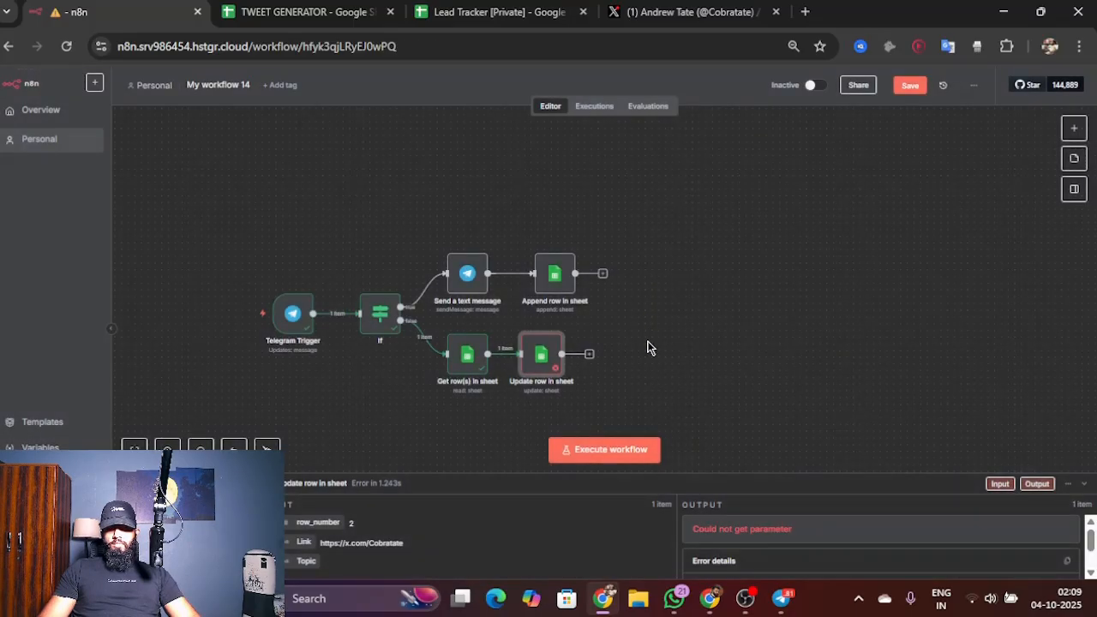
Step: Add a Google Sheets Get row(s) in sheet node after the Update row in sheet node
click(589, 354)
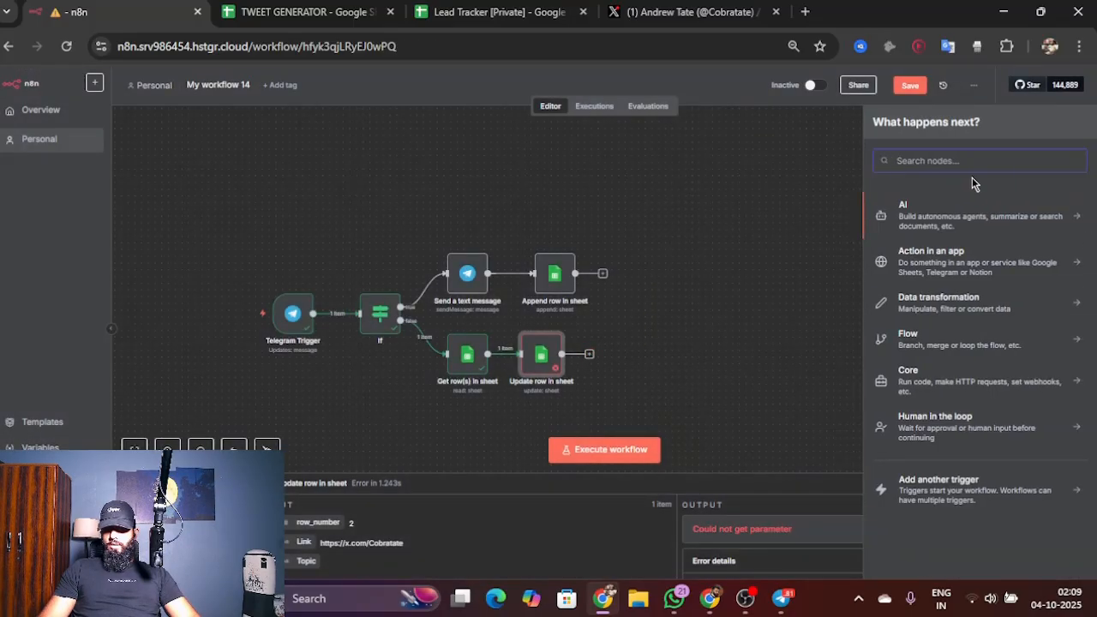
text(sheet)
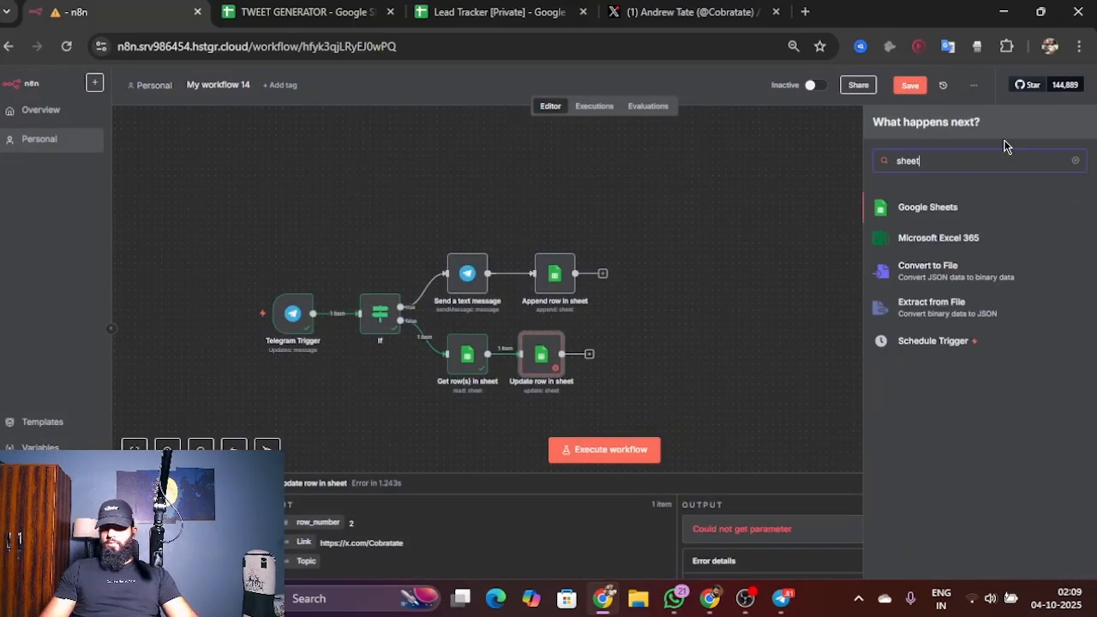
click(991, 203)
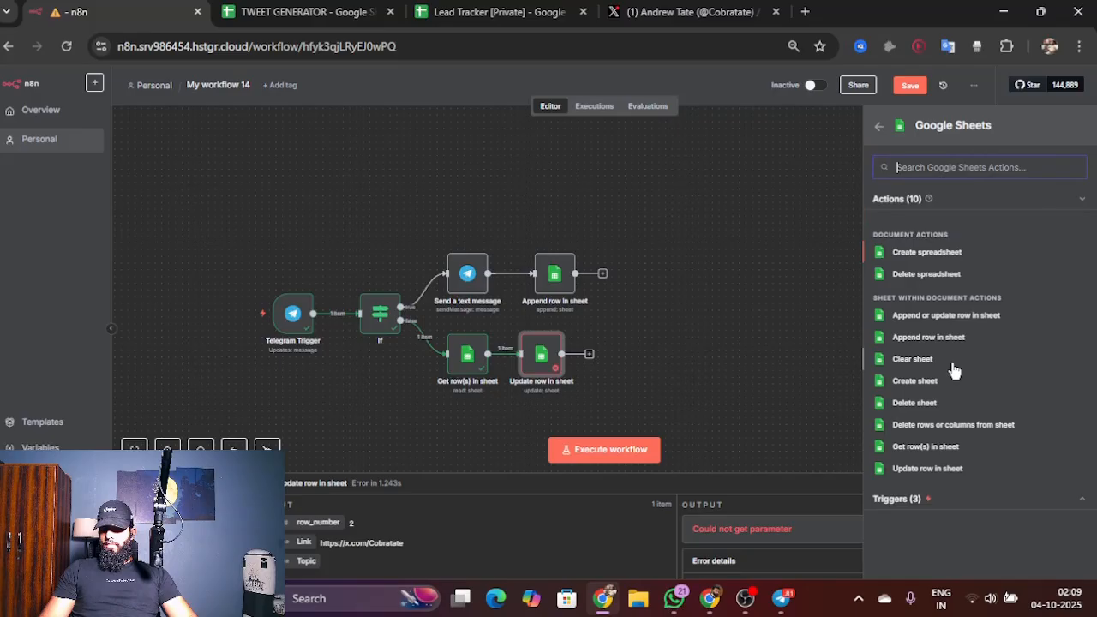
click(971, 449)
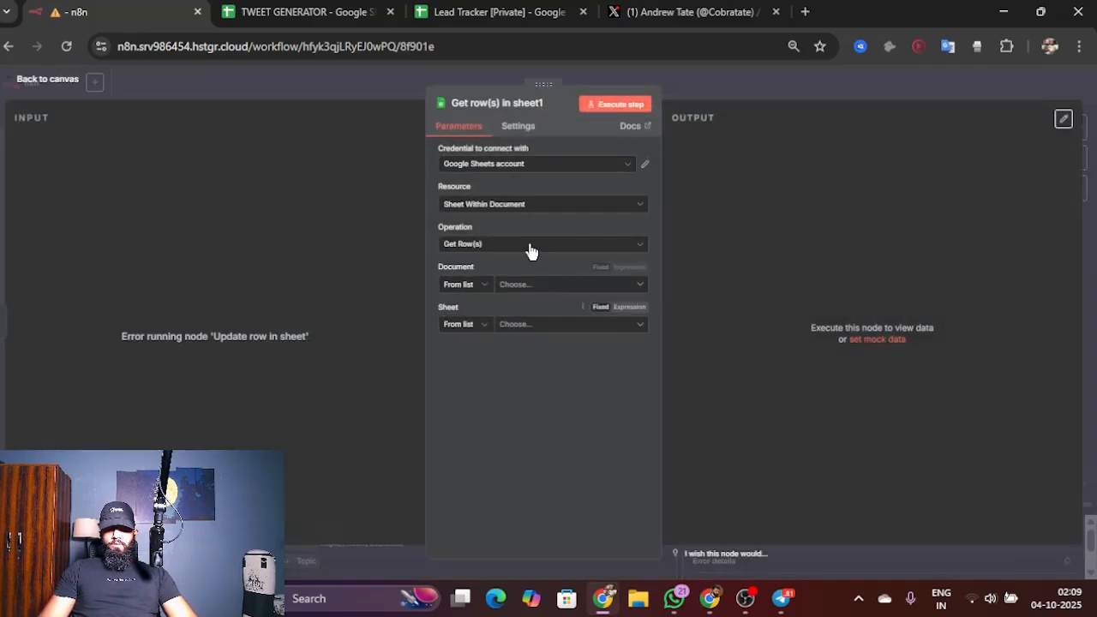
Step: Configure the new Get row(s) node with credential Google Sheets account 2, document TWEET GENERATOR and Sheet1, and return to the canvas
click(536, 286)
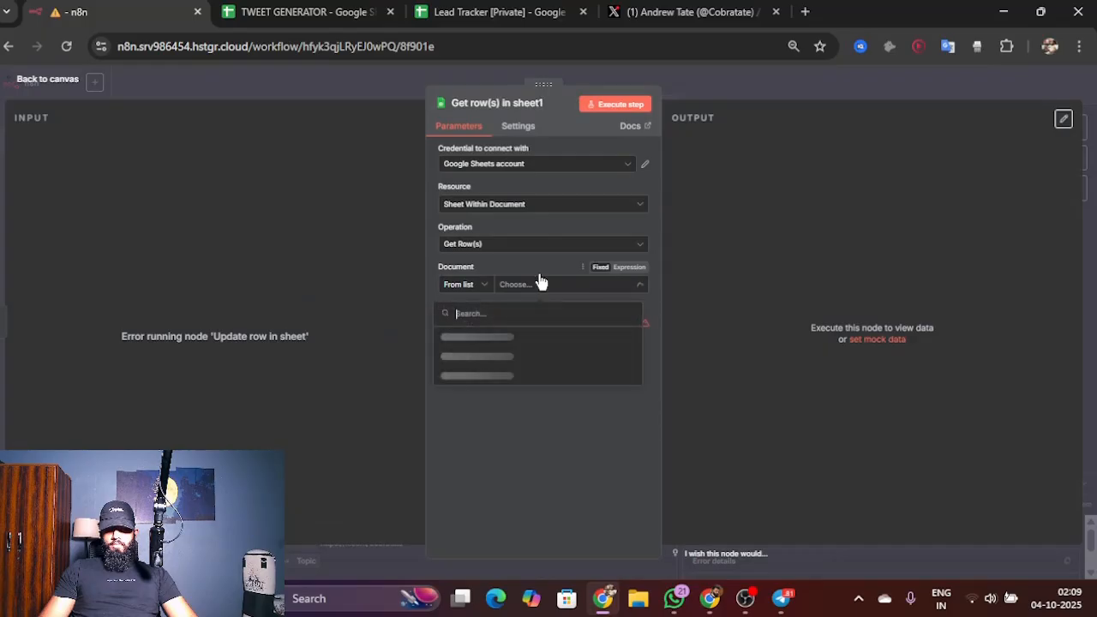
click(597, 170)
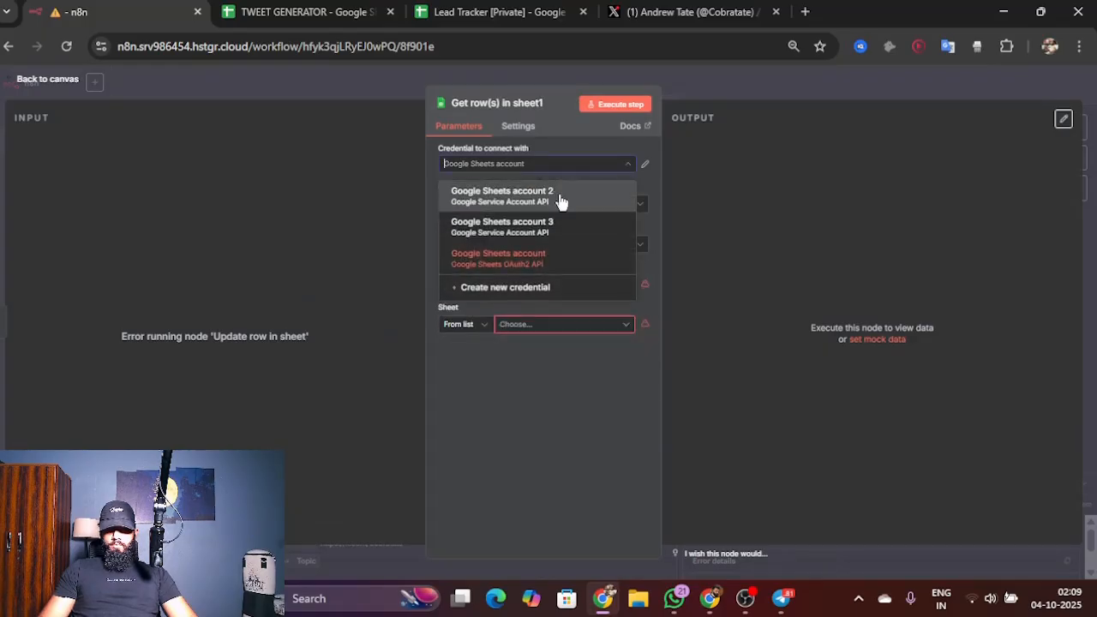
click(558, 199)
click(549, 285)
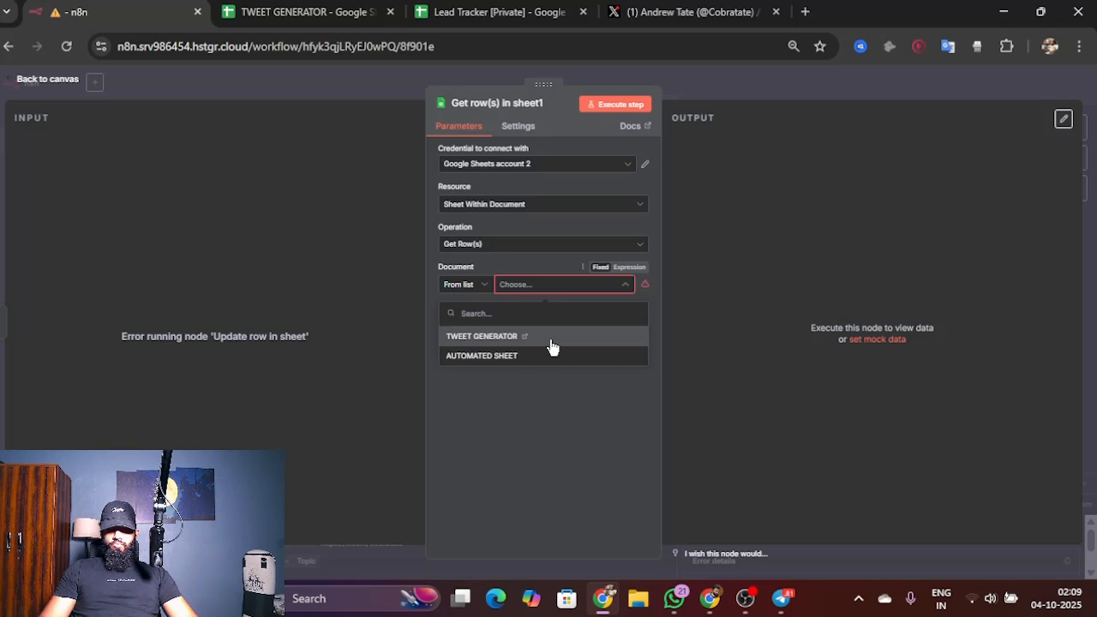
click(552, 346)
click(563, 325)
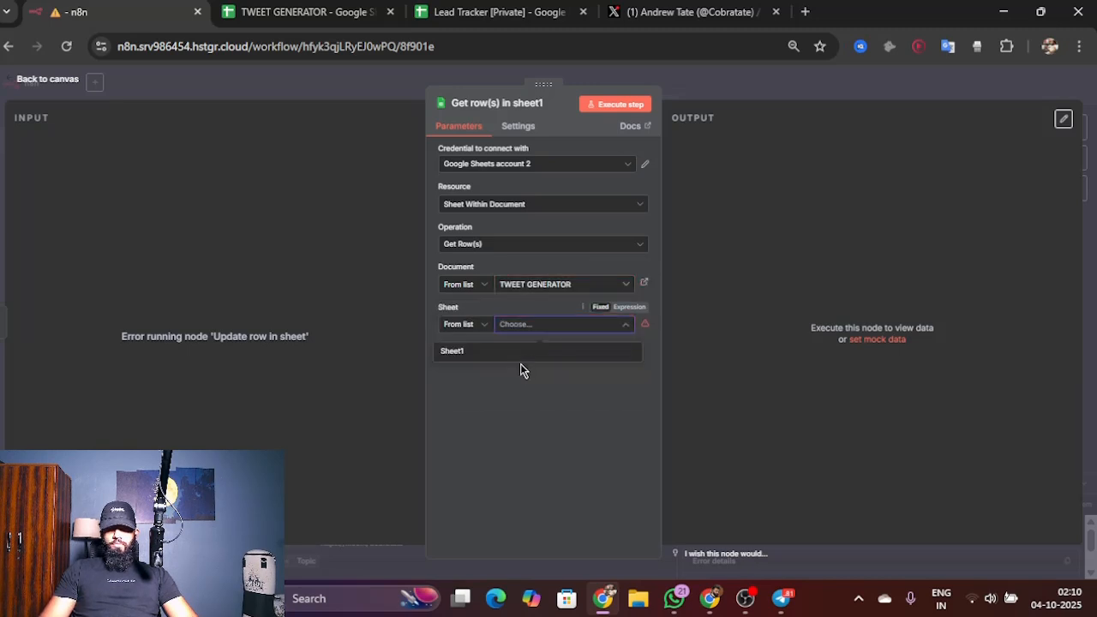
click(567, 353)
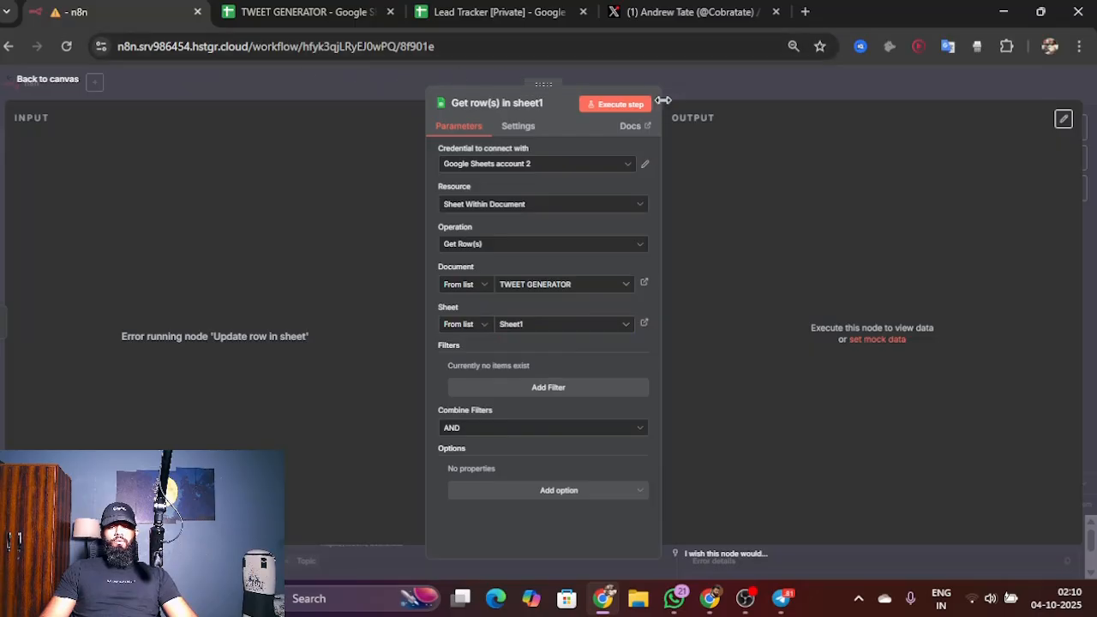
click(39, 87)
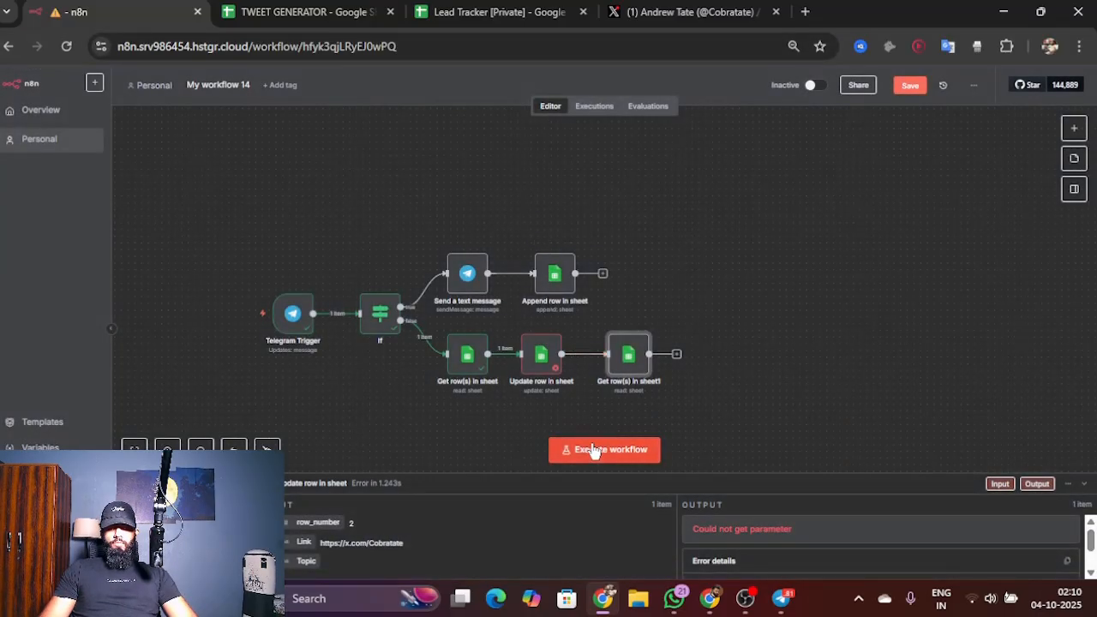
Step: Execute the workflow with the topic "Books" sent to the AI TWEET CREATOR bot in Telegram, and check the TWEET GENERATOR spreadsheet
click(594, 450)
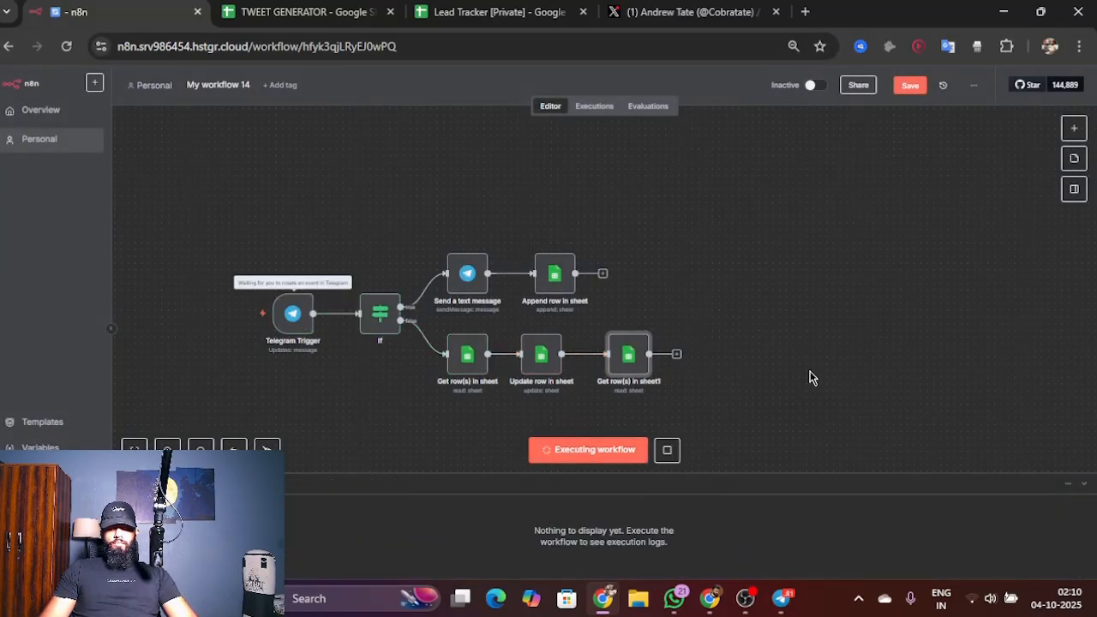
click(783, 599)
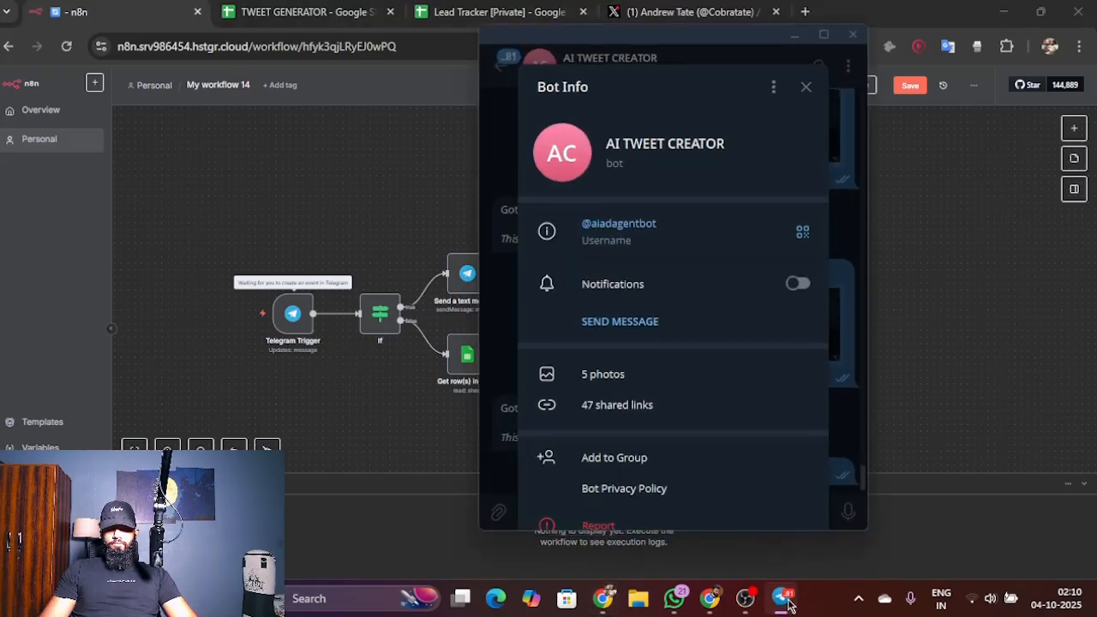
click(805, 88)
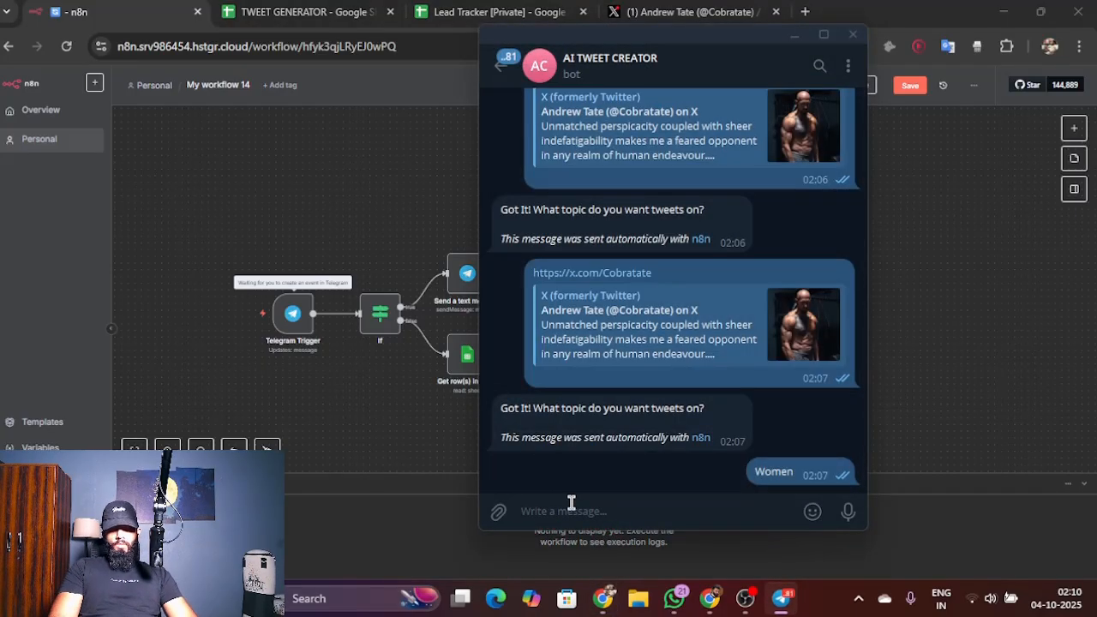
text(Book)
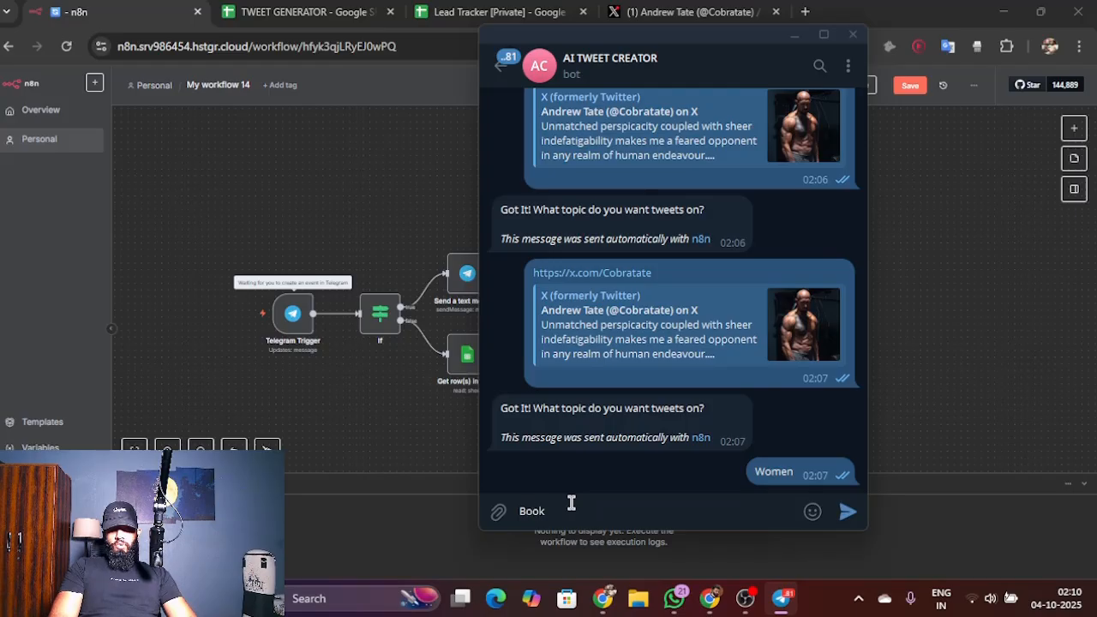
text(s)
key(Return)
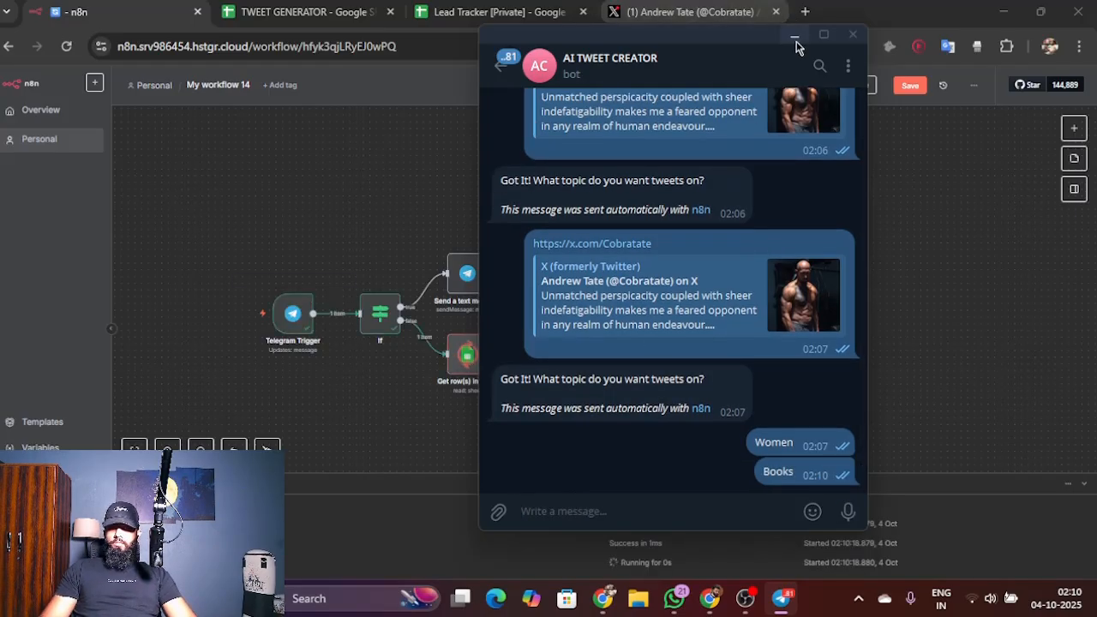
click(795, 39)
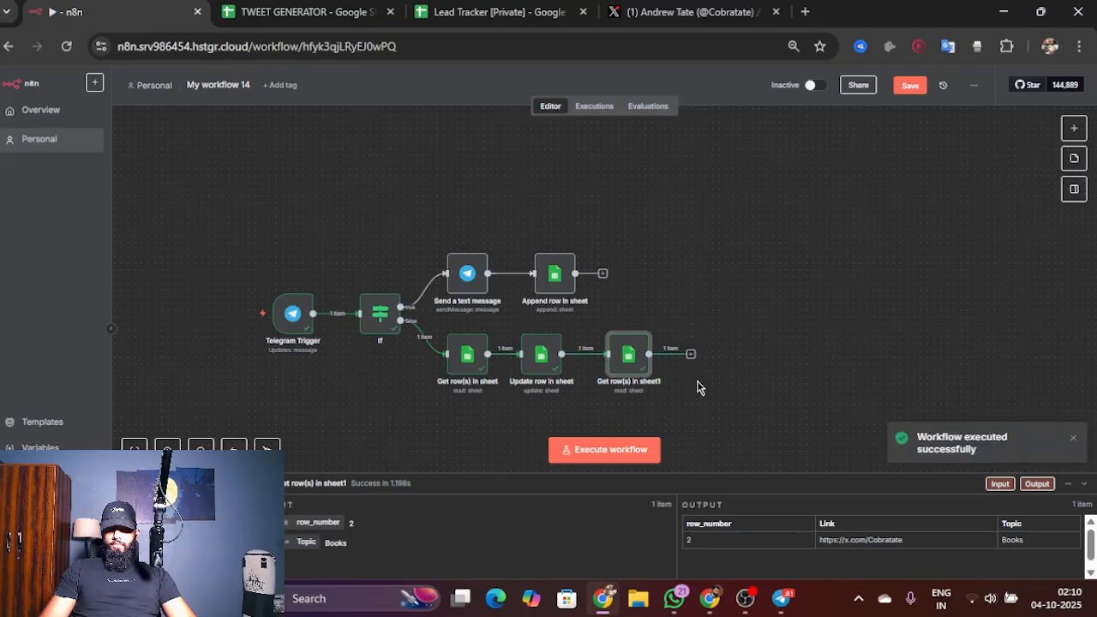
click(300, 12)
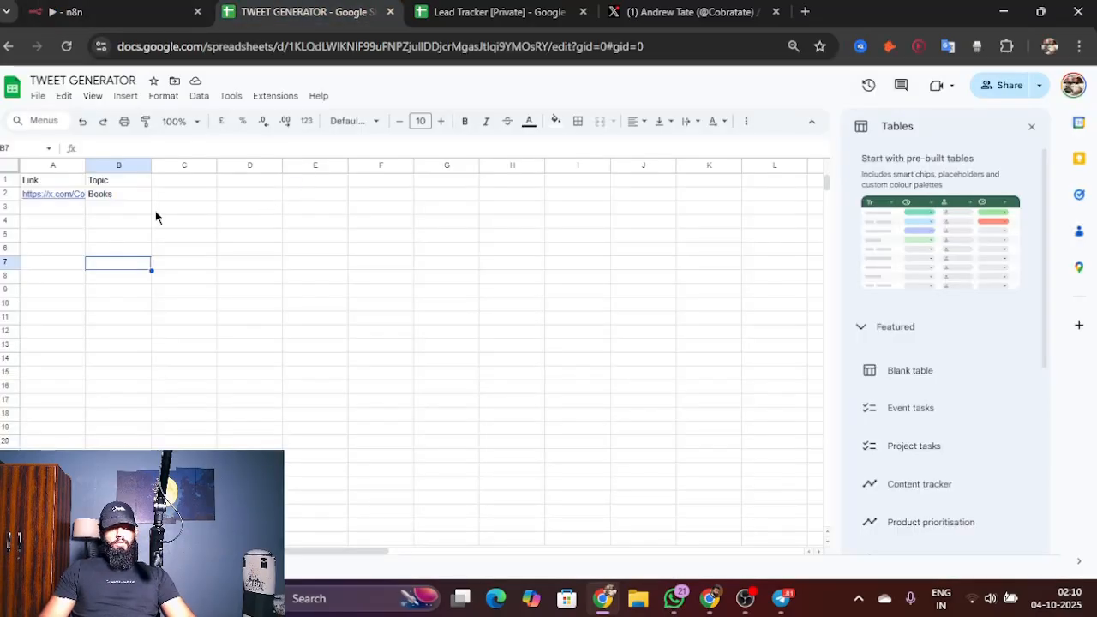
Step: Compare the second Get row(s) in sheet node's output with the link and topic row in the TWEET GENERATOR spreadsheet
click(67, 11)
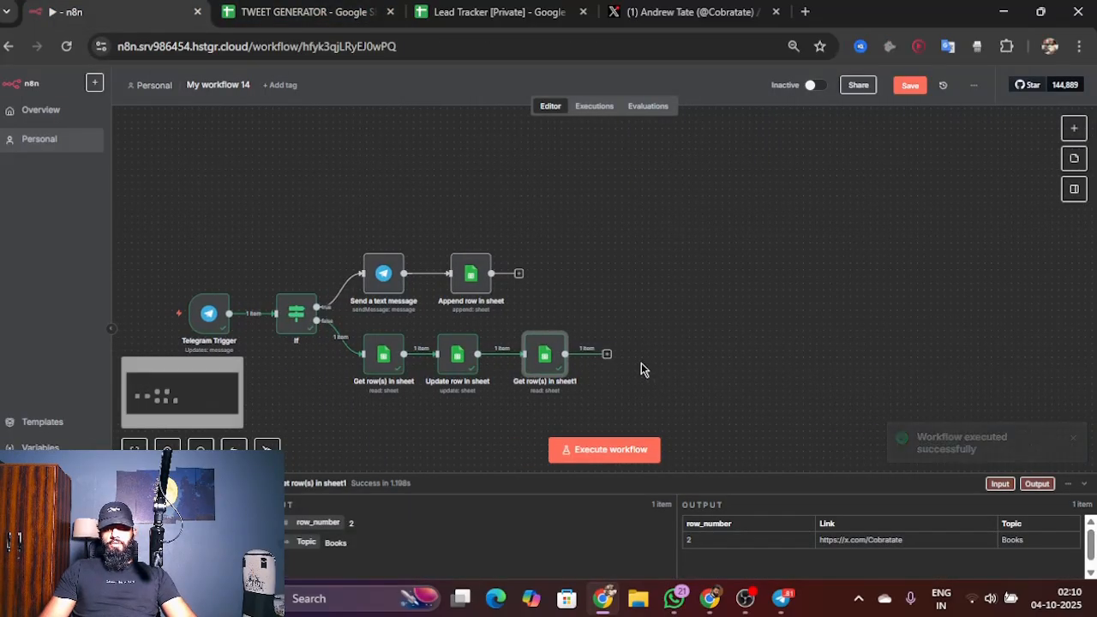
scroll(641, 362, up, 1)
scroll(641, 362, right, 1)
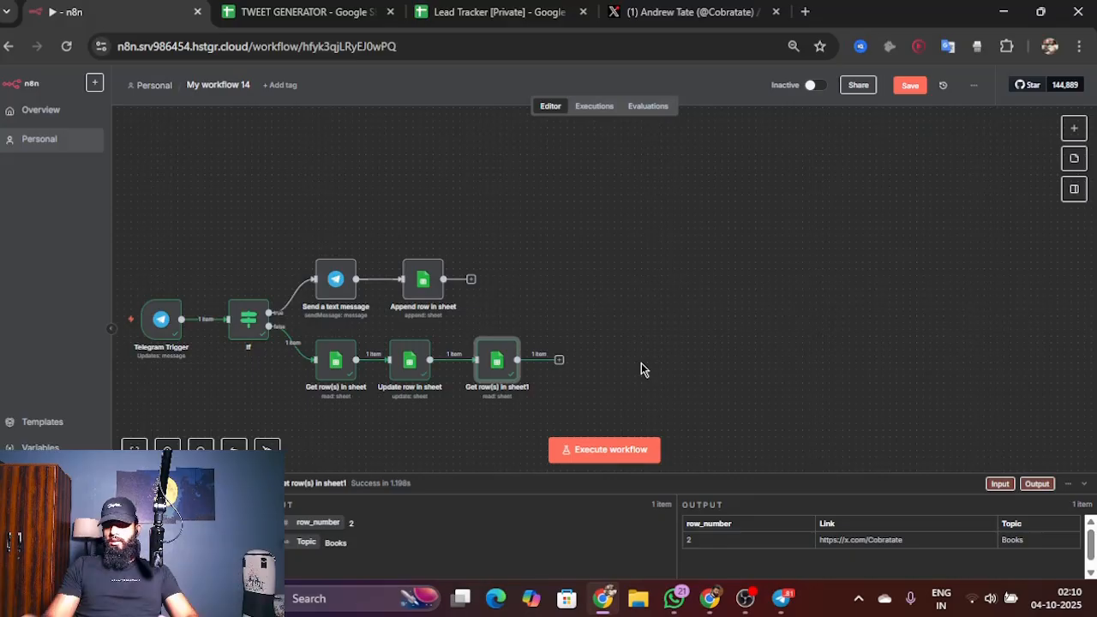
click(339, 4)
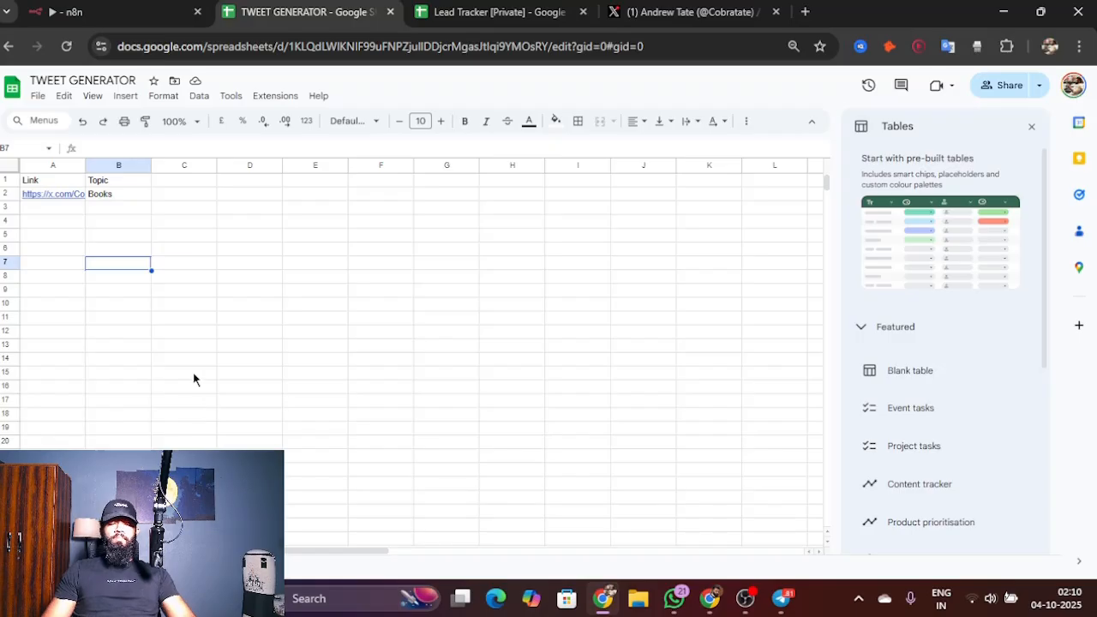
click(155, 5)
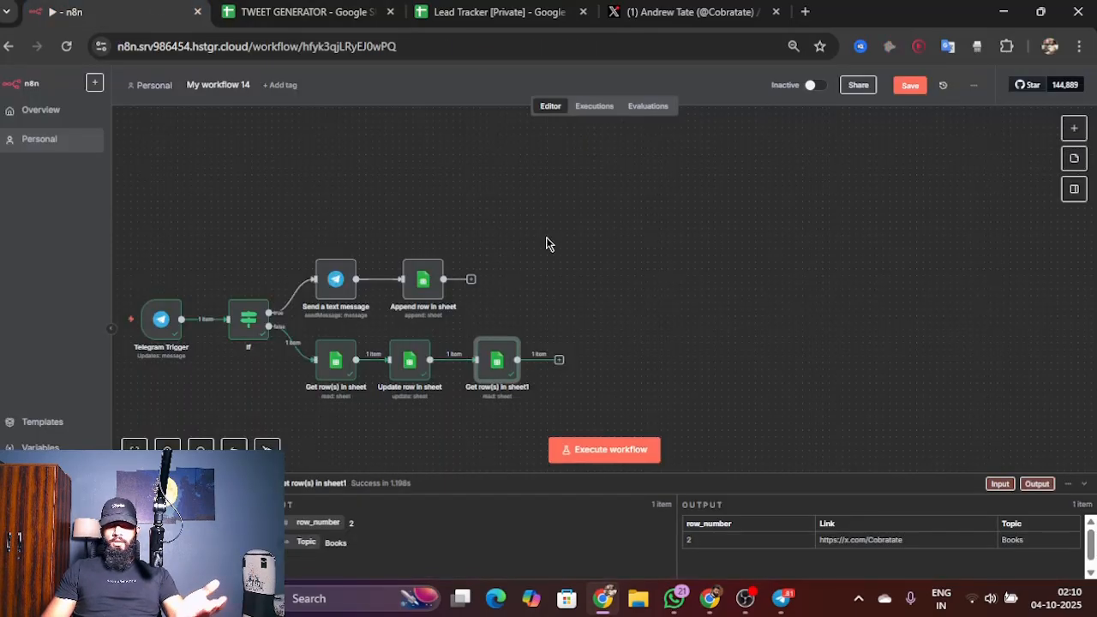
Step: Add a Code node after the second Get row(s) node with JavaScript that returns only the last row, and return to the canvas
click(558, 360)
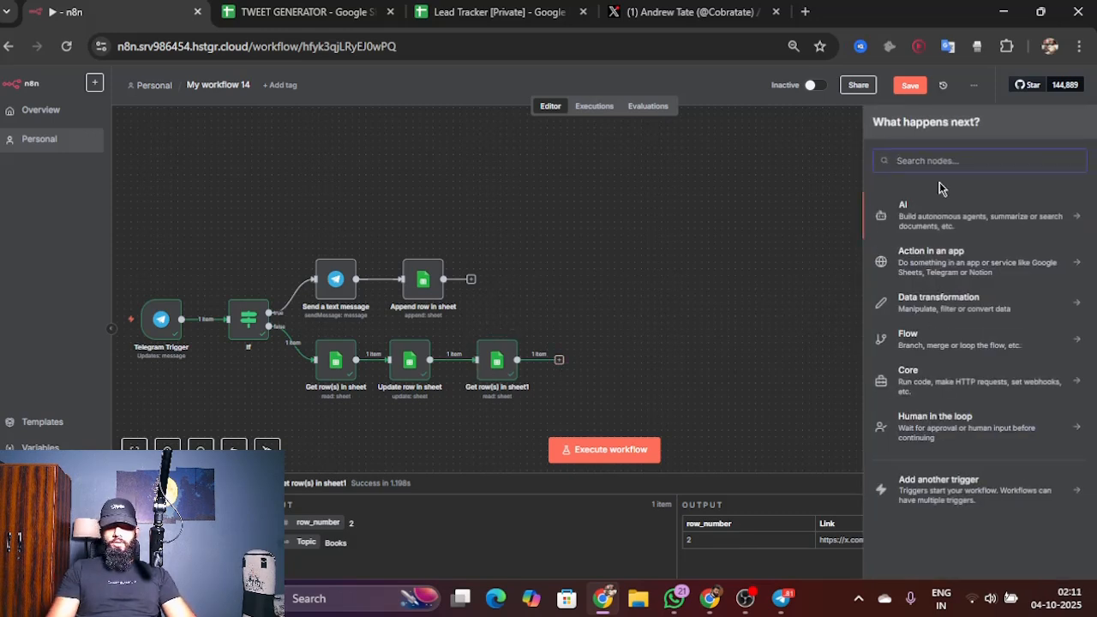
text(code)
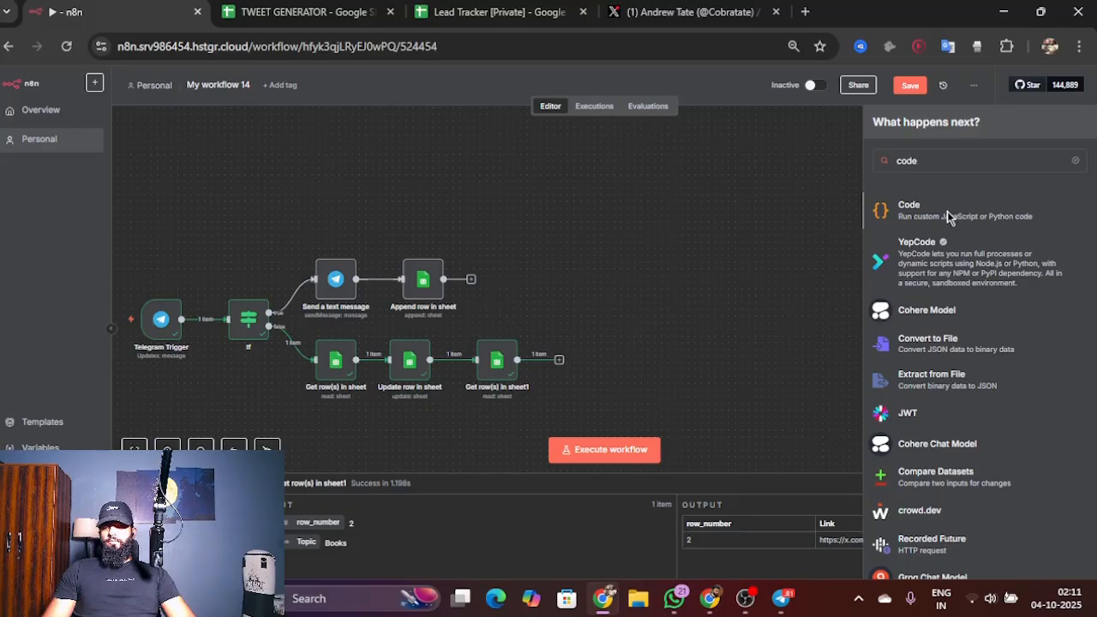
click(949, 218)
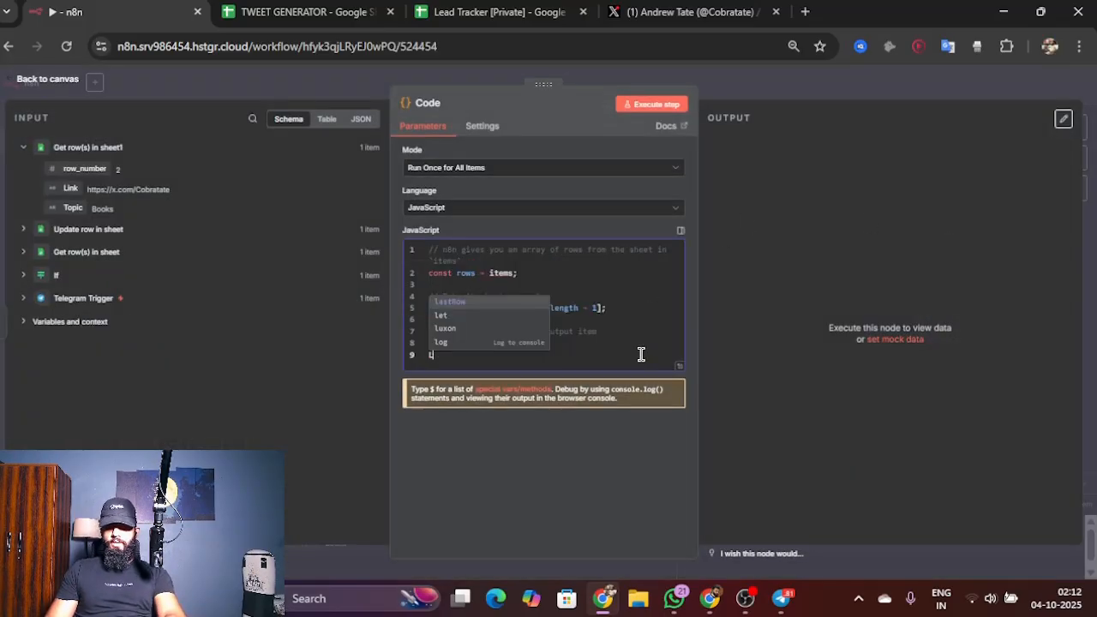
key(BackSpace)
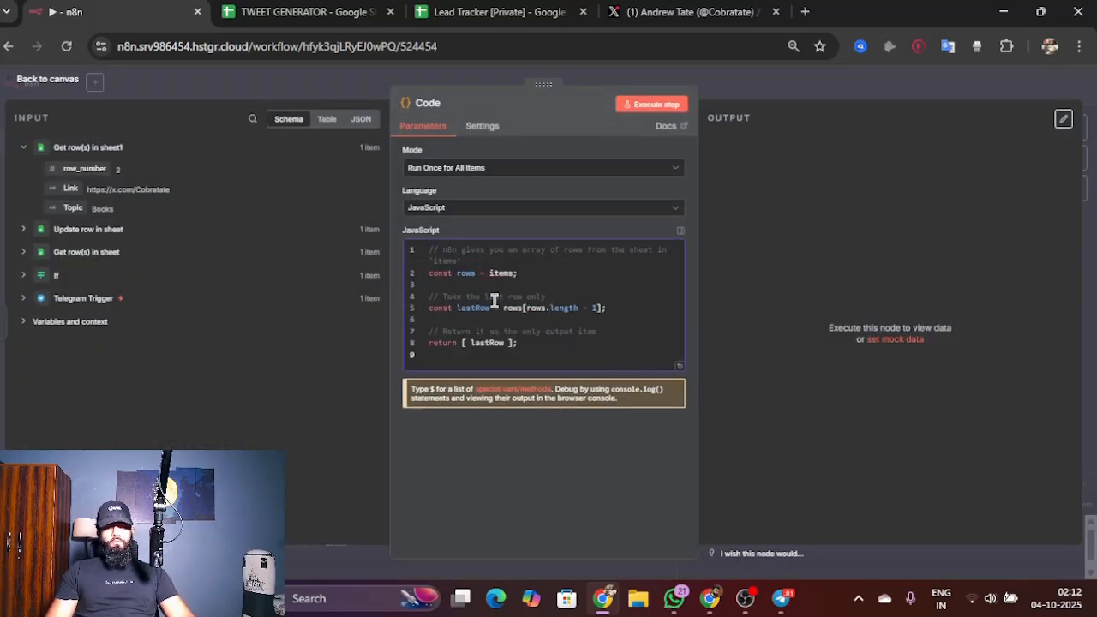
click(50, 88)
Step: Add an HTTP Request node after the Code node and set its method to POST
scroll(656, 391, right, 2)
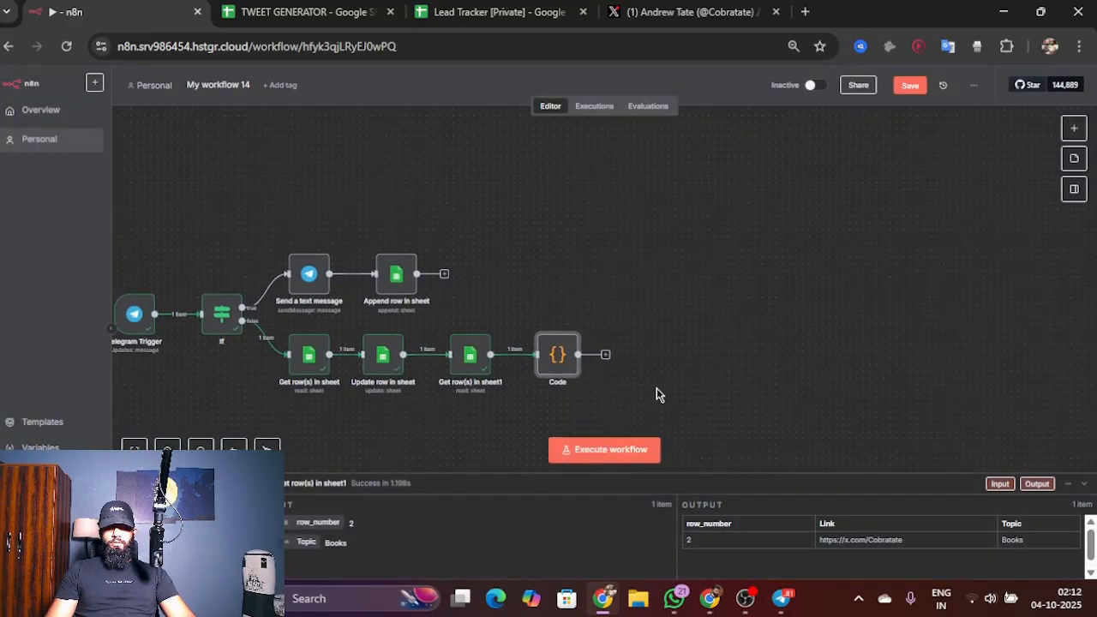
click(573, 349)
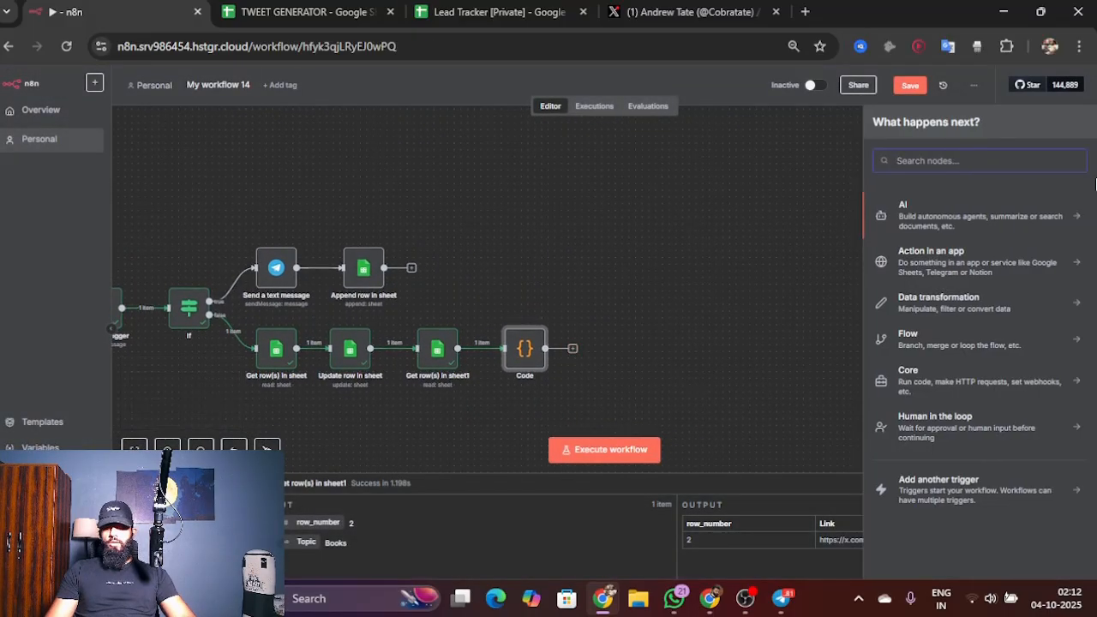
text(http)
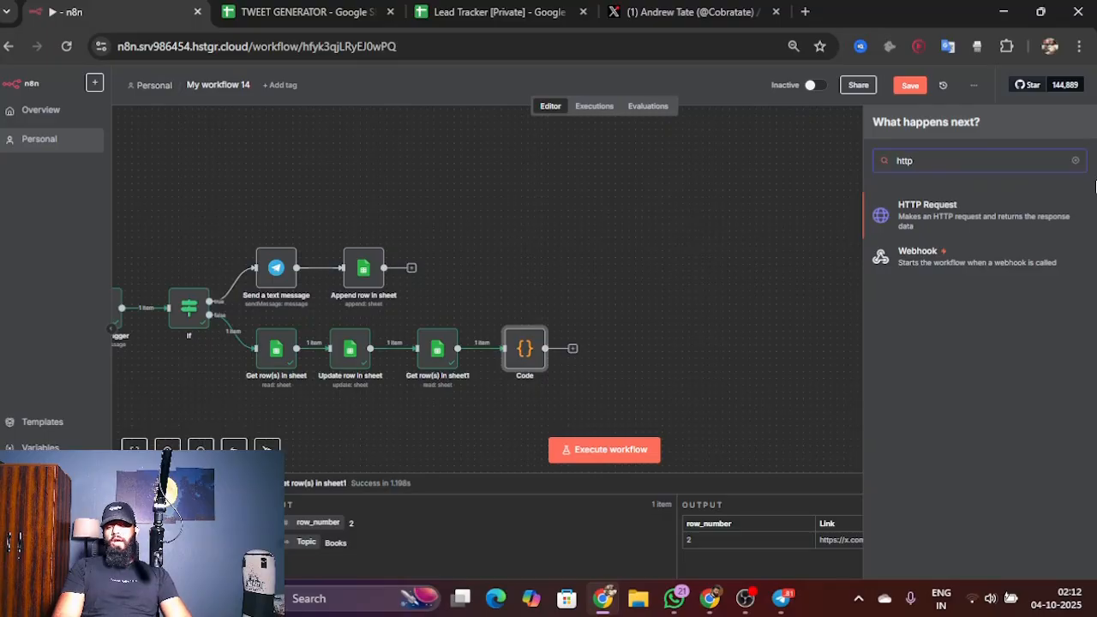
click(1033, 212)
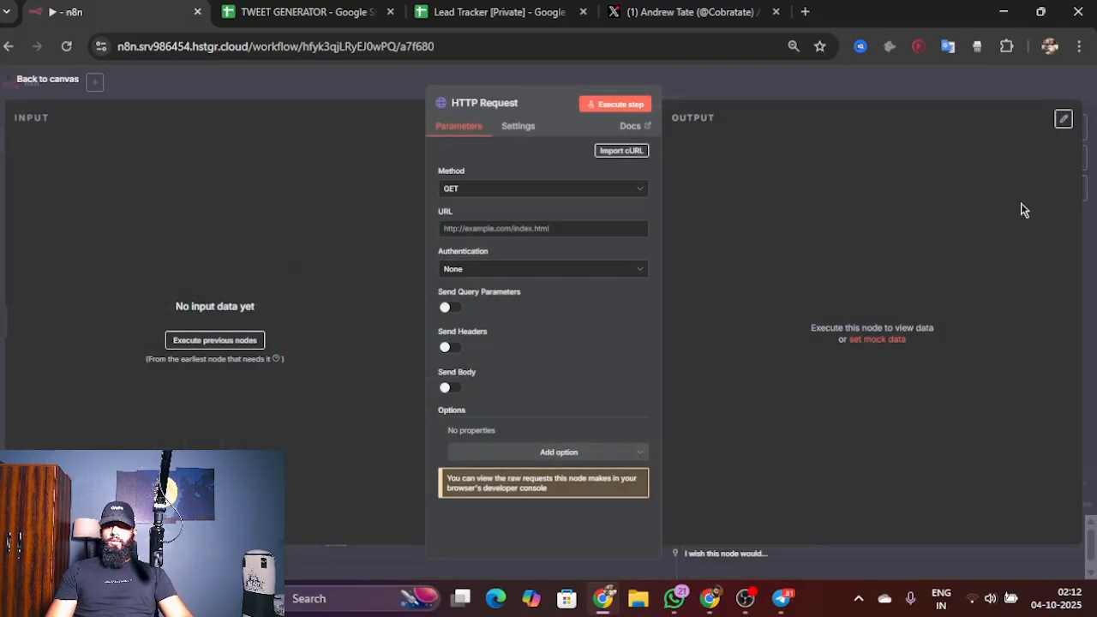
click(599, 193)
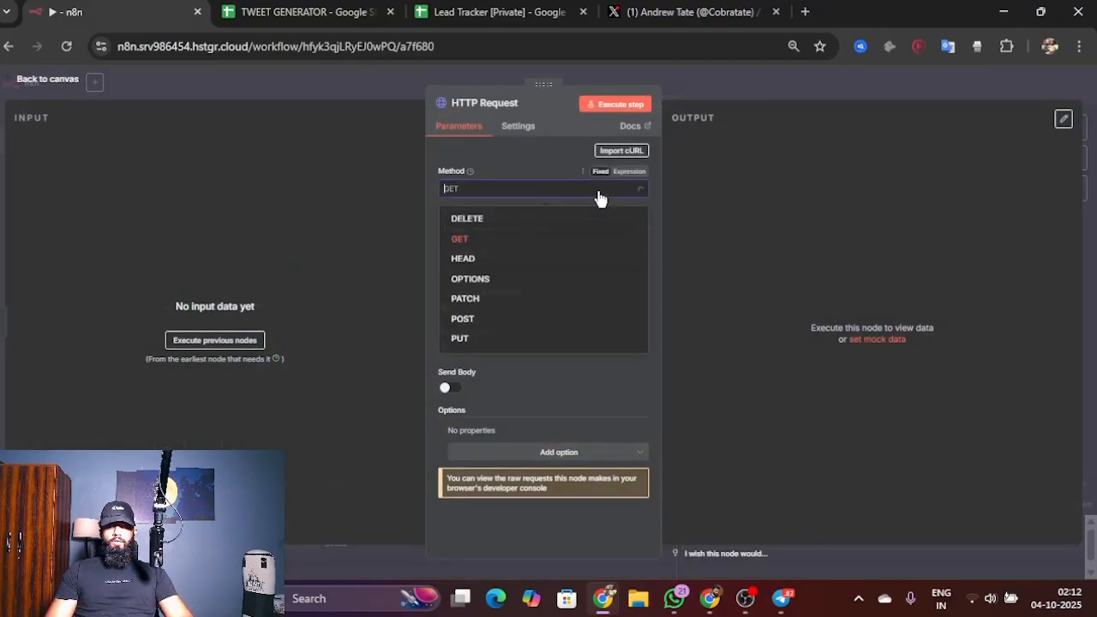
click(530, 322)
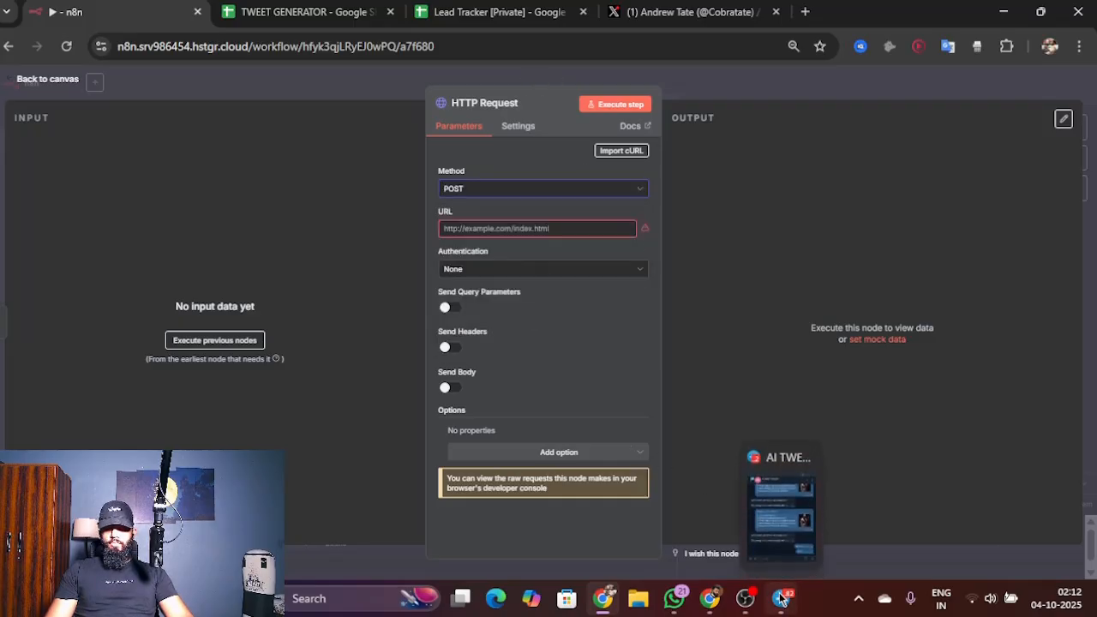
Step: Switch to Apify, search the Apify Store for "x" and open the Tweet Scraper V2 - X / Twitter Scraper actor
click(699, 611)
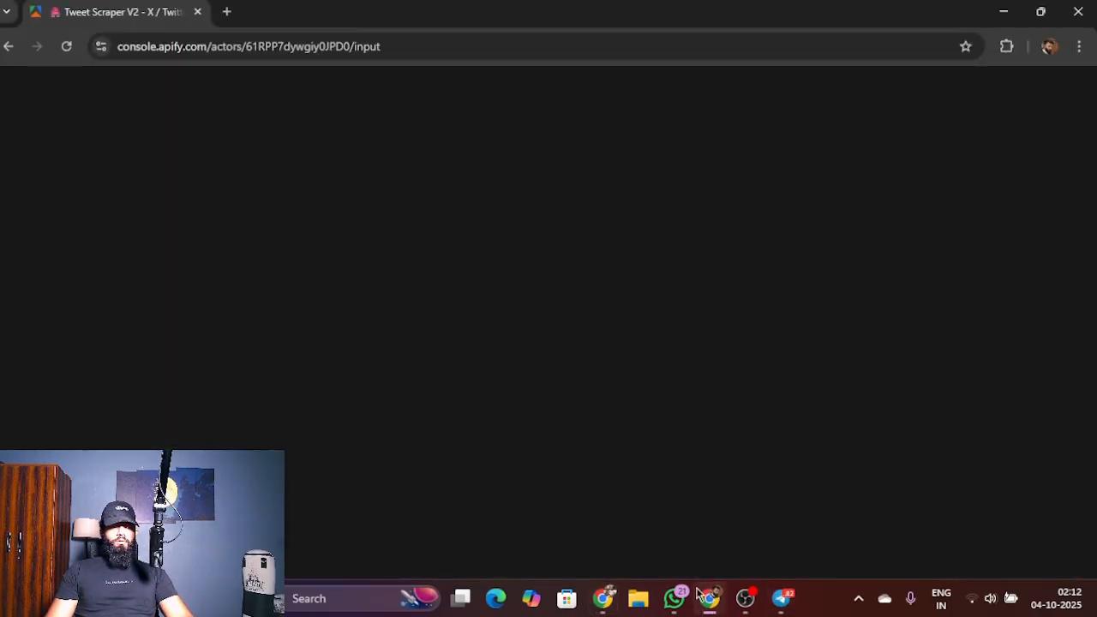
click(39, 230)
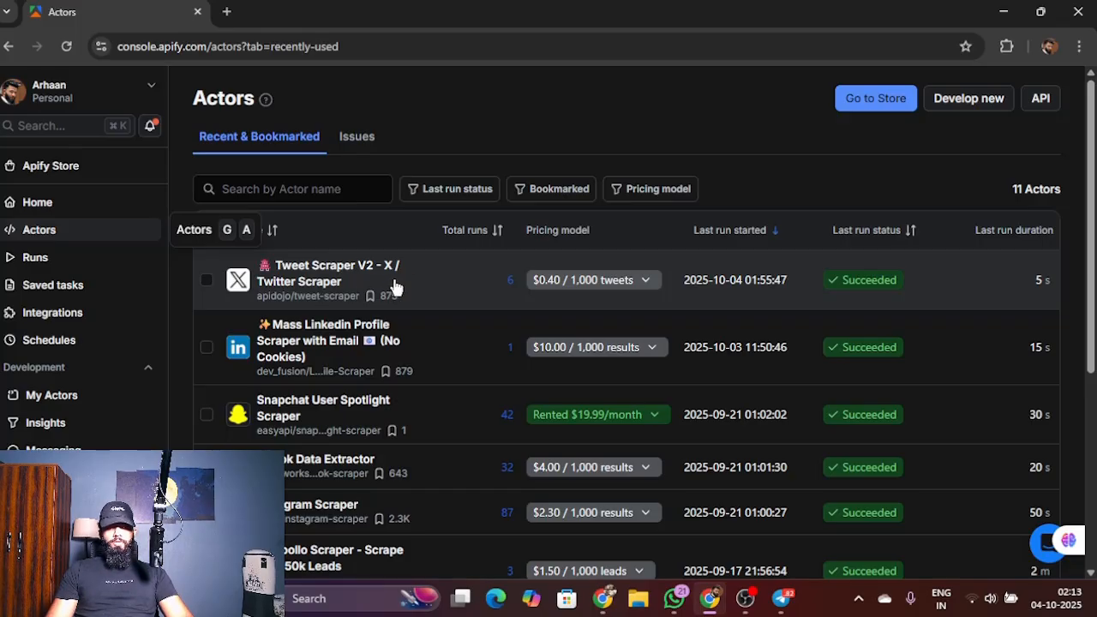
click(900, 98)
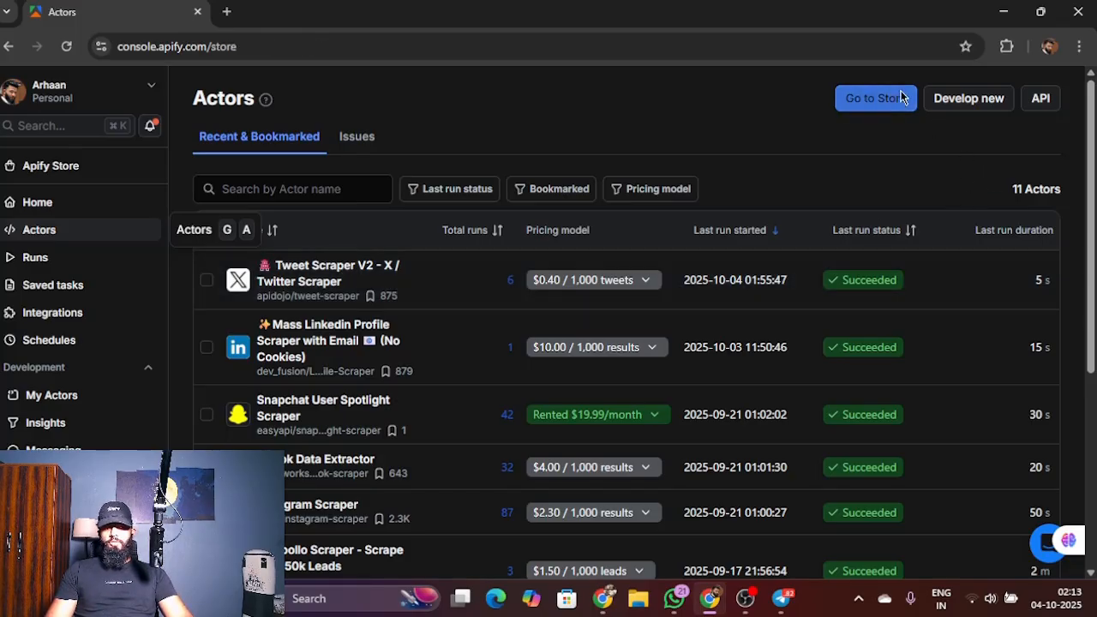
click(560, 203)
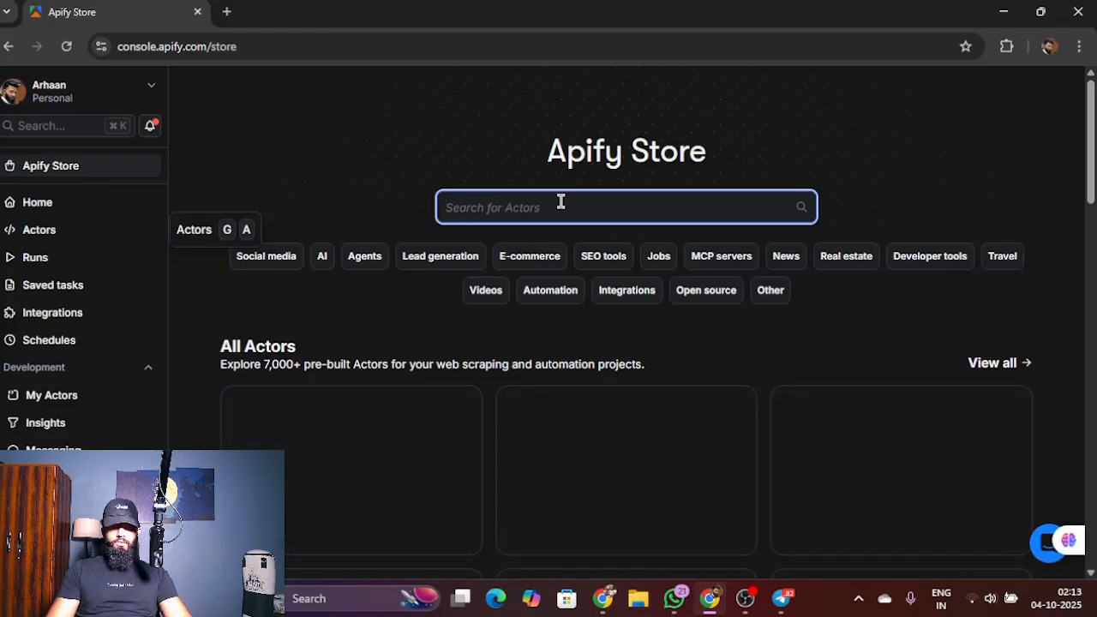
text(x)
key(Return)
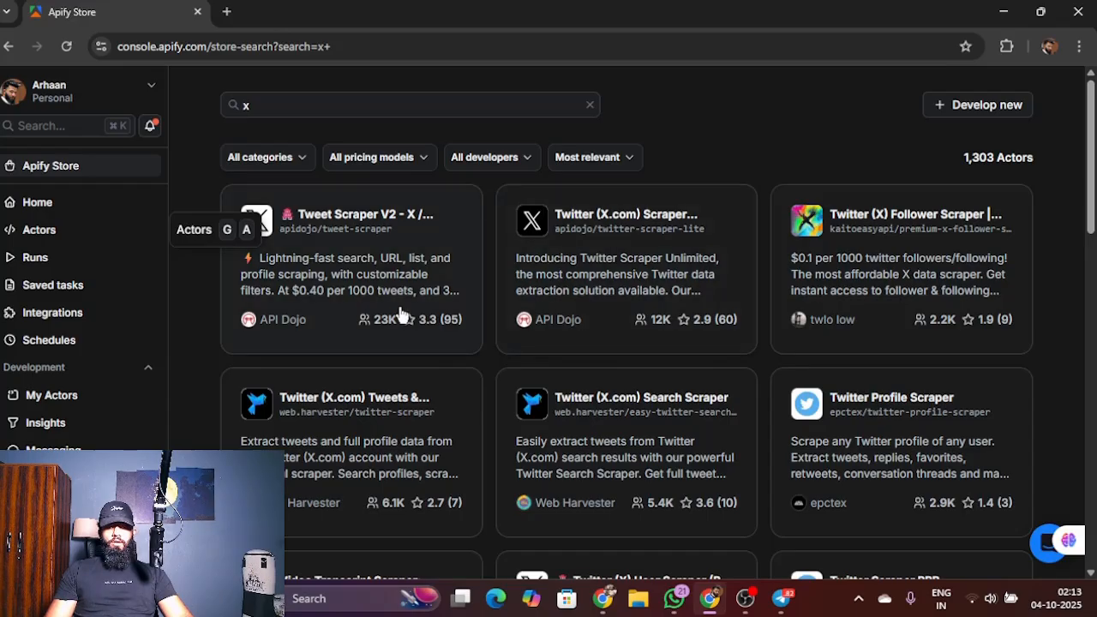
click(399, 259)
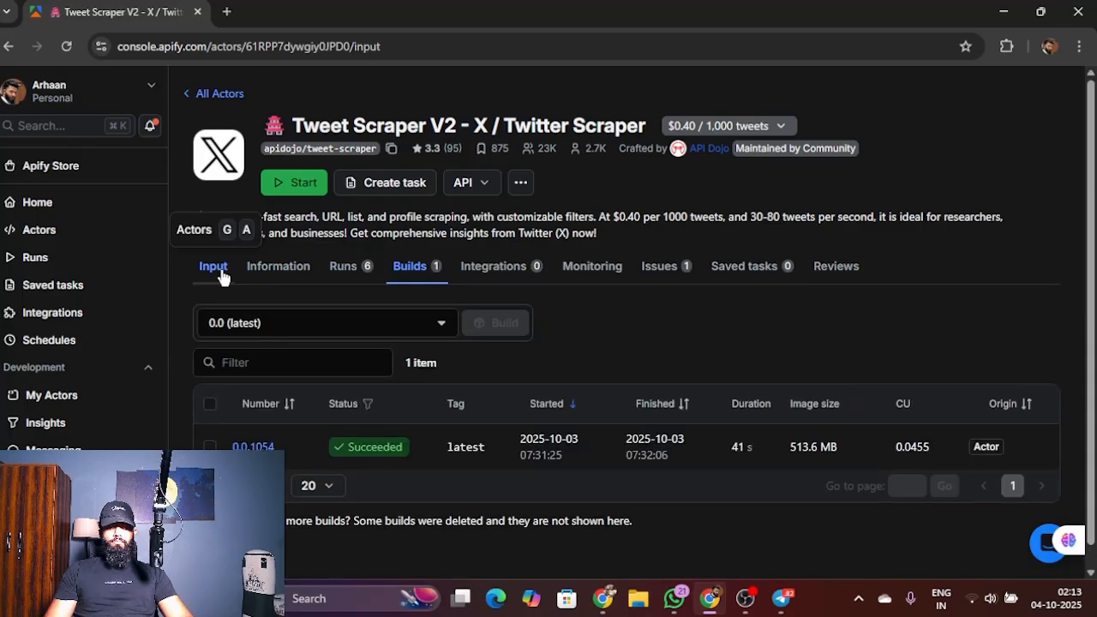
Step: Show the Tweet Scraper V2 actor's input as JSON and copy the whole code
scroll(448, 308, down, 2)
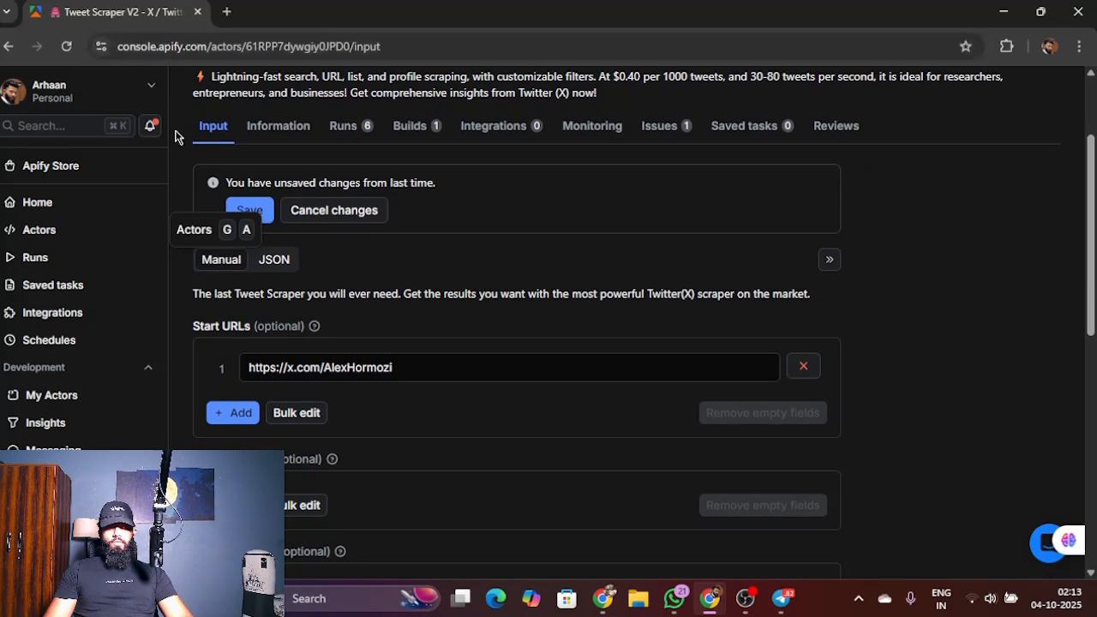
click(283, 266)
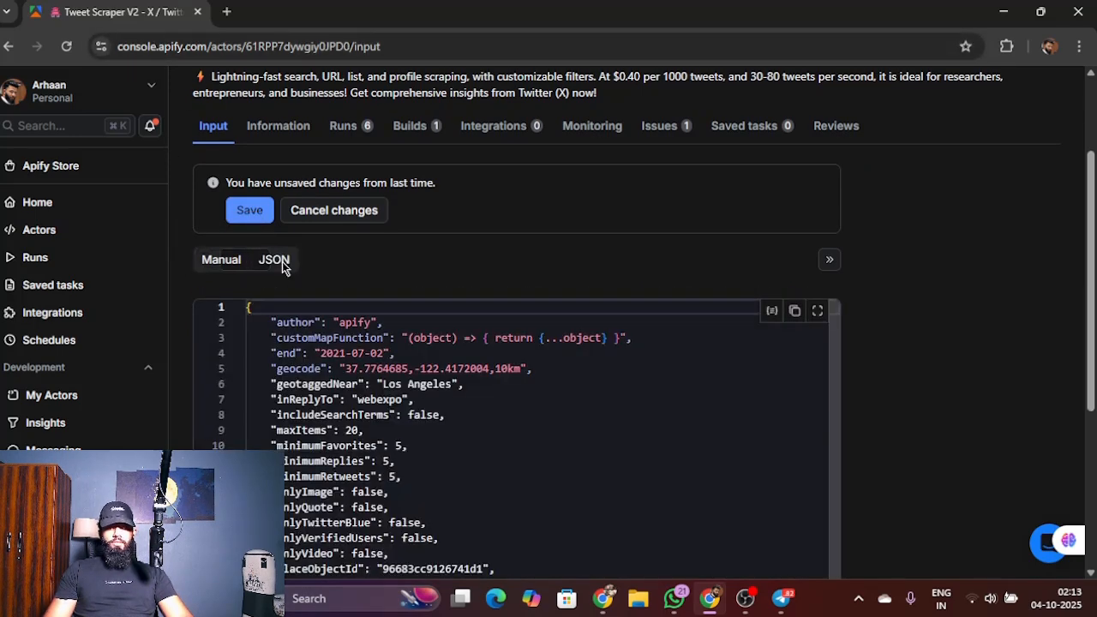
scroll(1014, 359, down, 2)
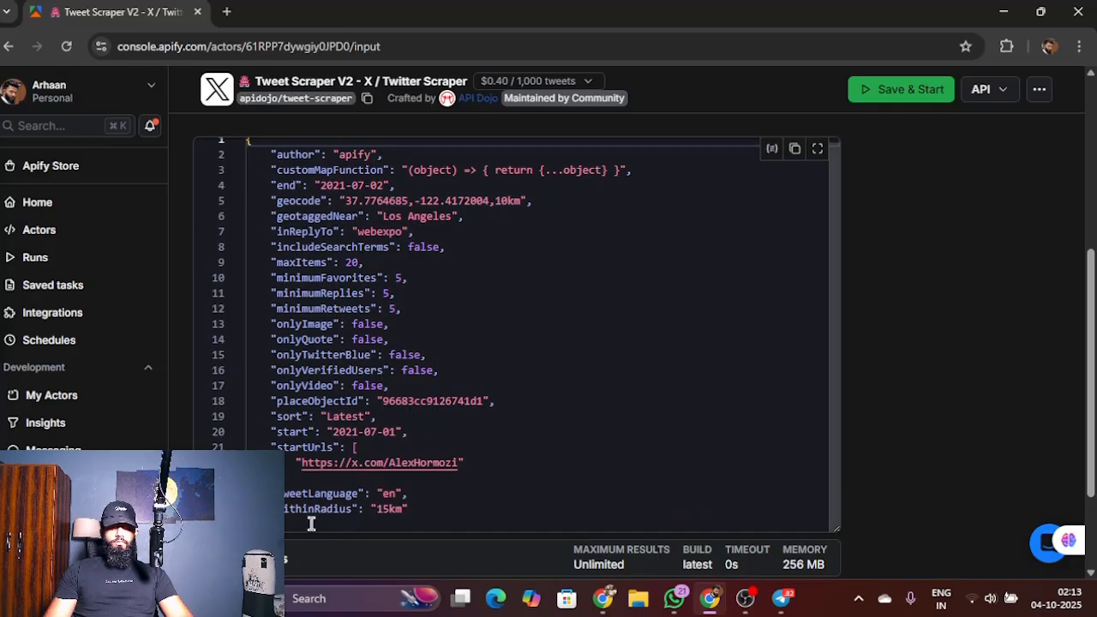
drag(311, 521, 222, 159)
key(ctrl+c)
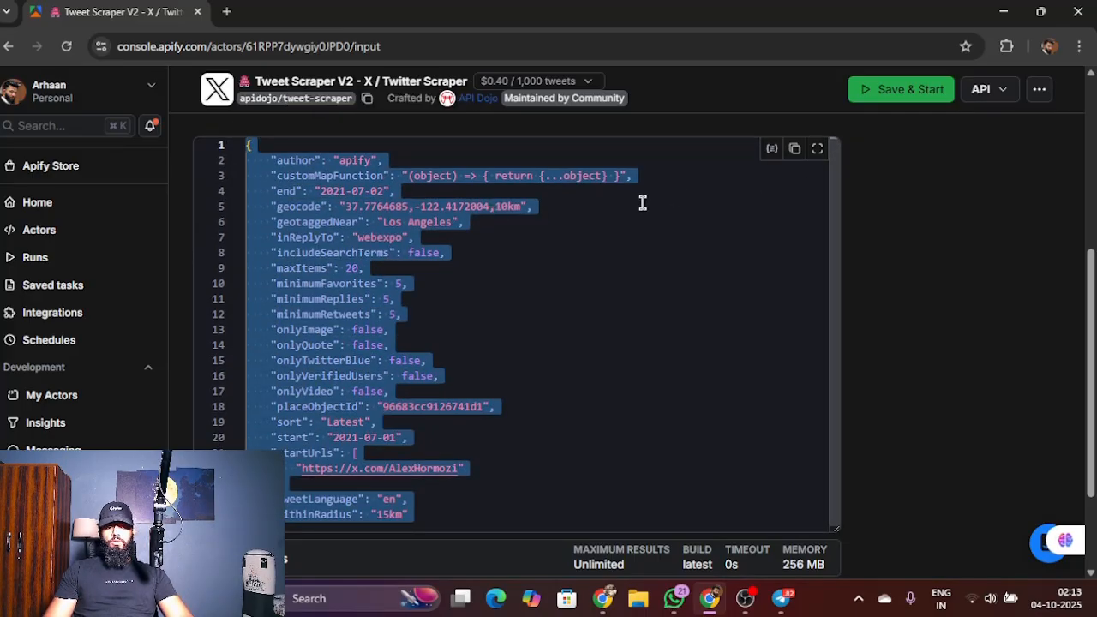
Step: Copy the "Run Actor synchronously and get dataset items" endpoint URL from the Tweet Scraper V2 actor's API endpoints
scroll(643, 201, up, 5)
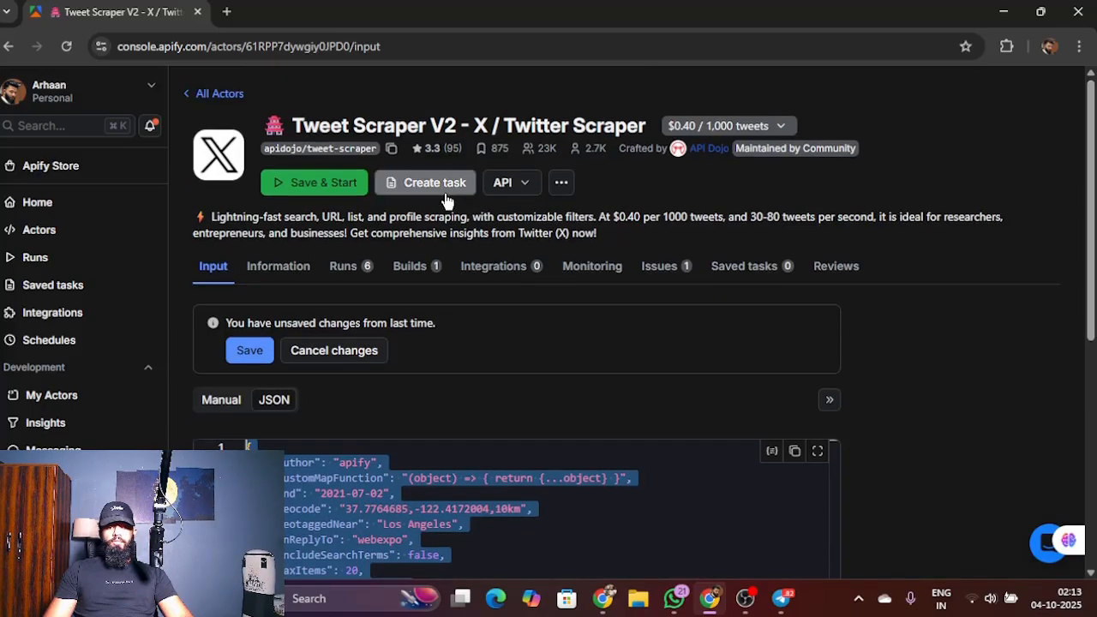
click(504, 182)
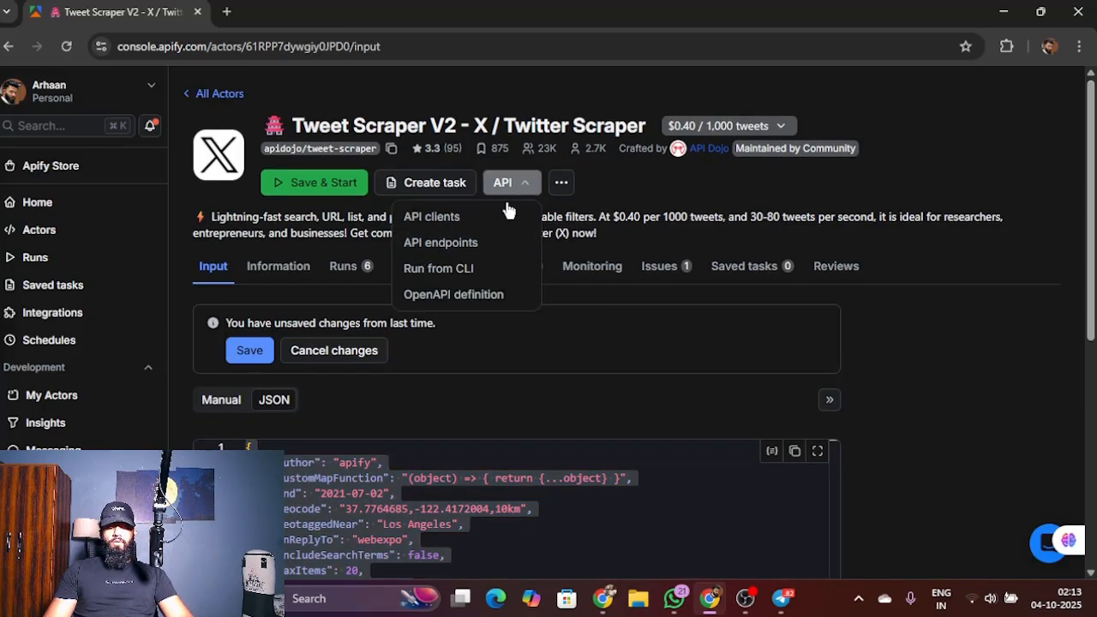
click(477, 242)
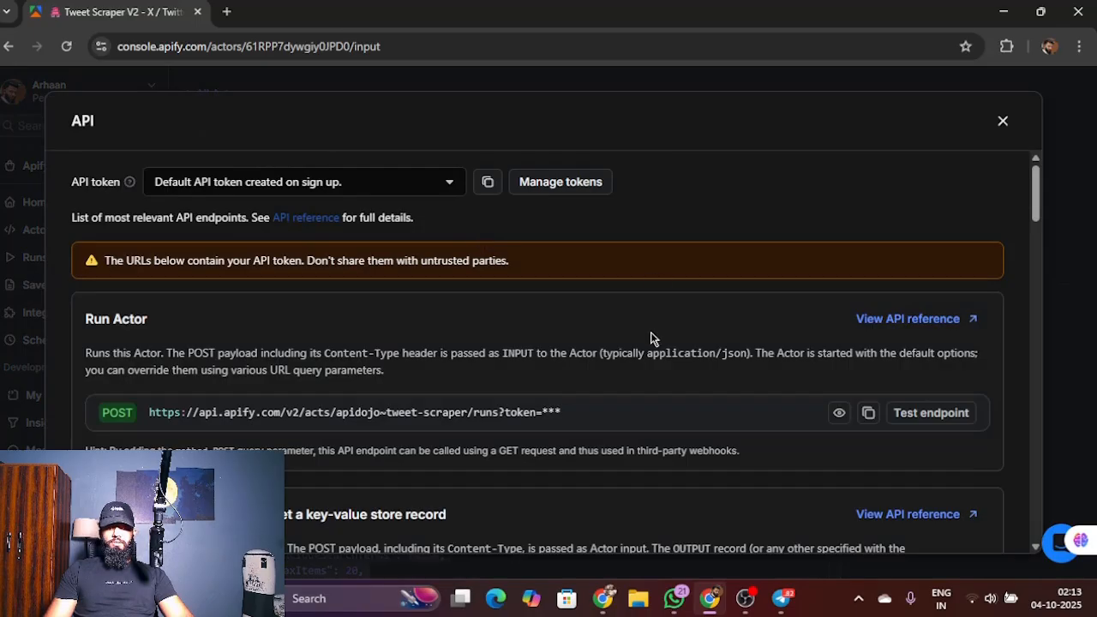
scroll(651, 339, down, 5)
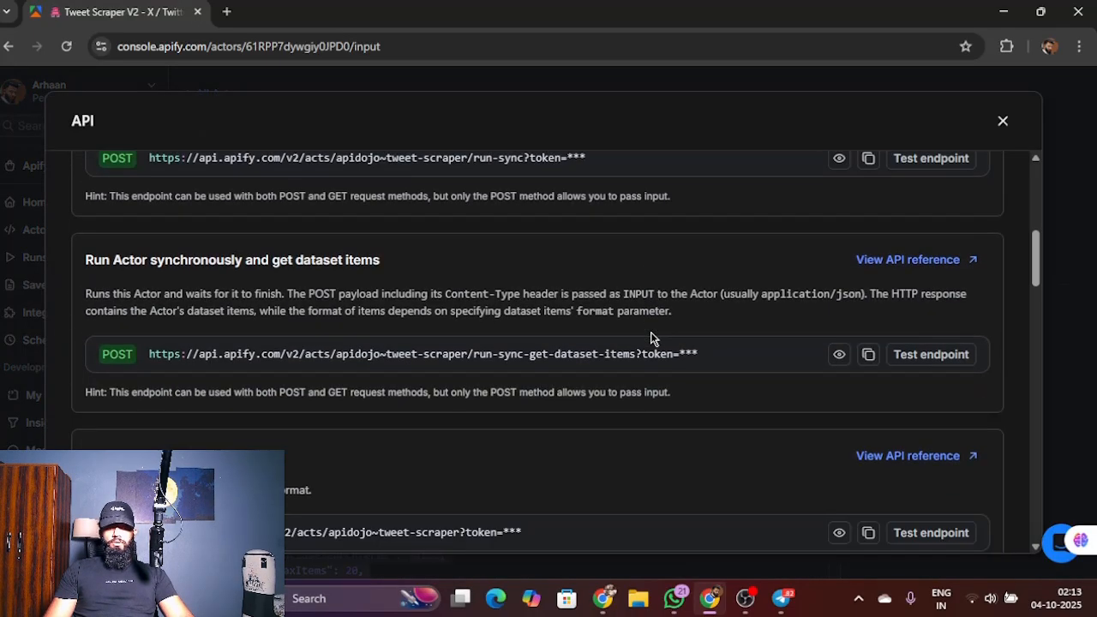
scroll(677, 337, down, 1)
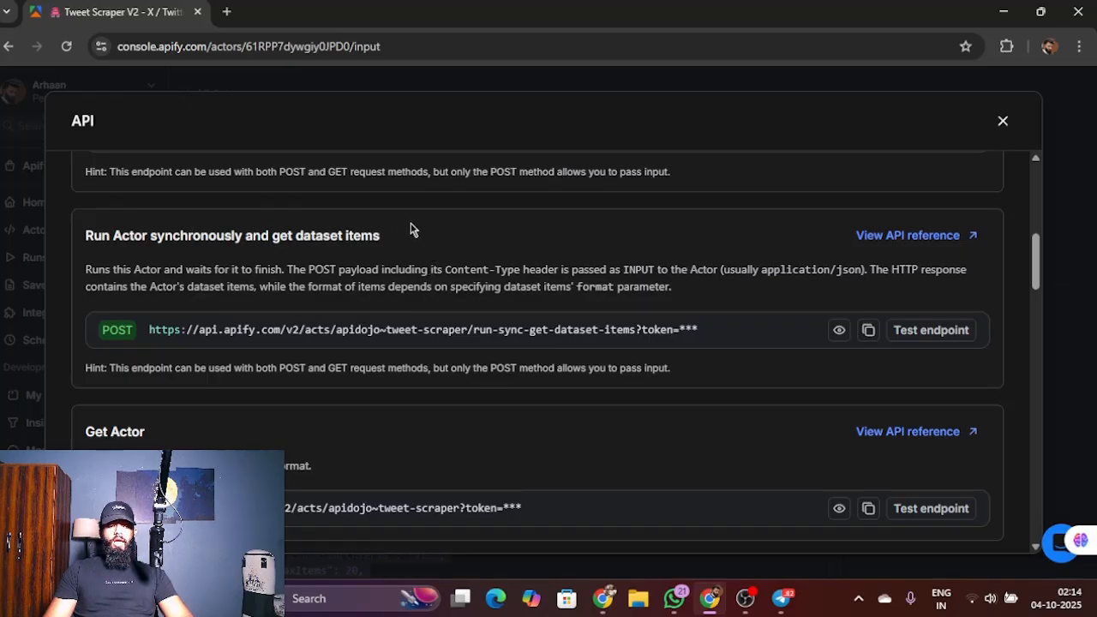
click(868, 329)
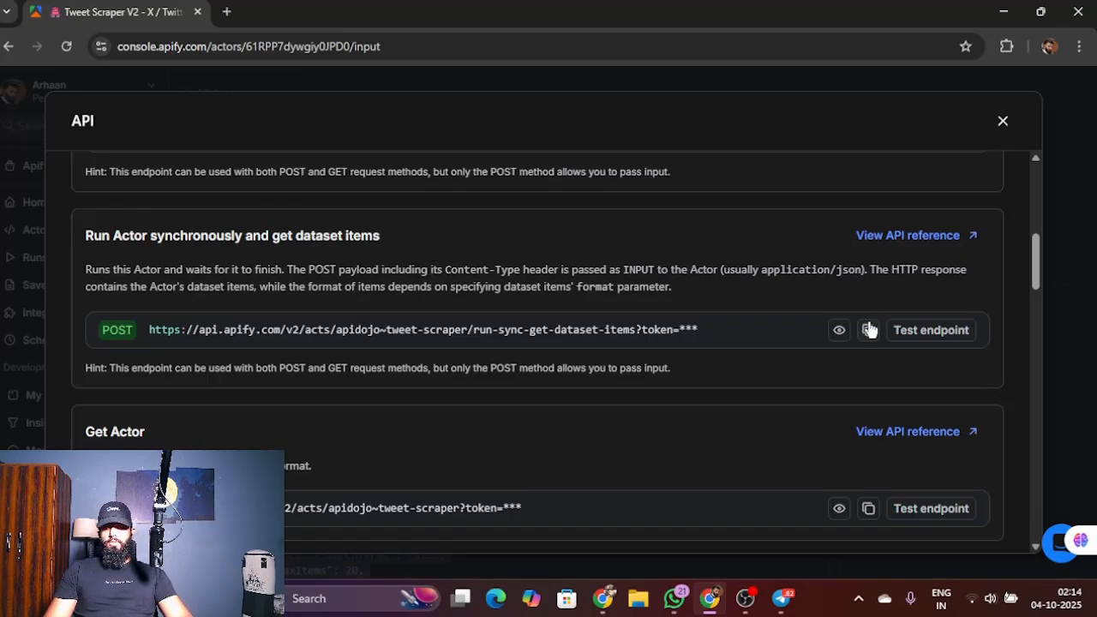
Step: Return to n8n and paste the copied Apify endpoint URL with its API token as the HTTP Request node's URL, keeping the method POST
click(1003, 11)
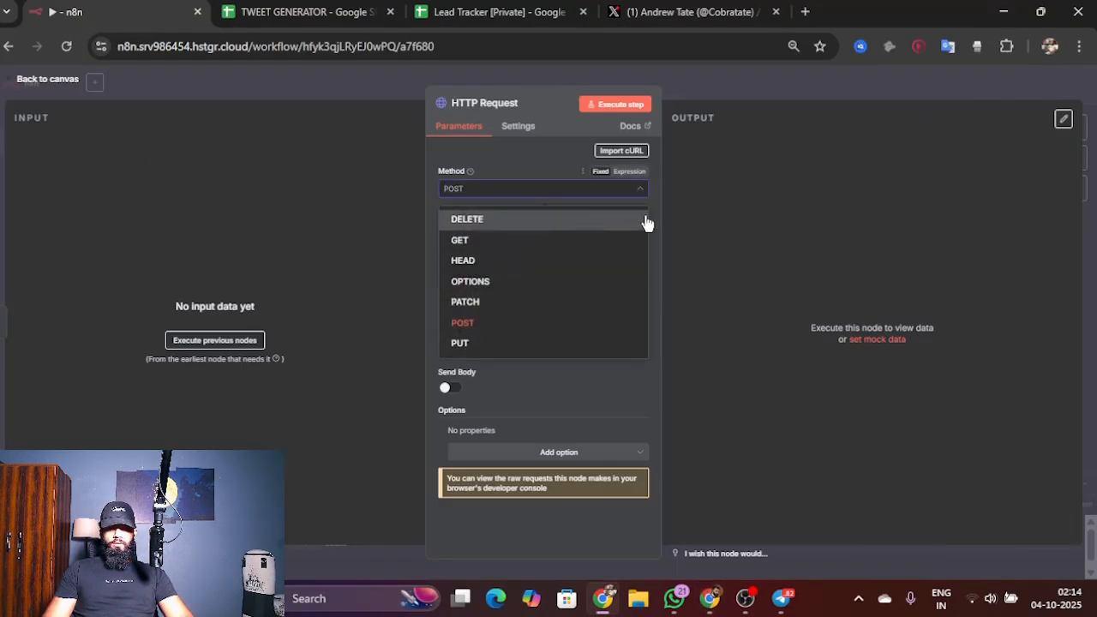
click(562, 322)
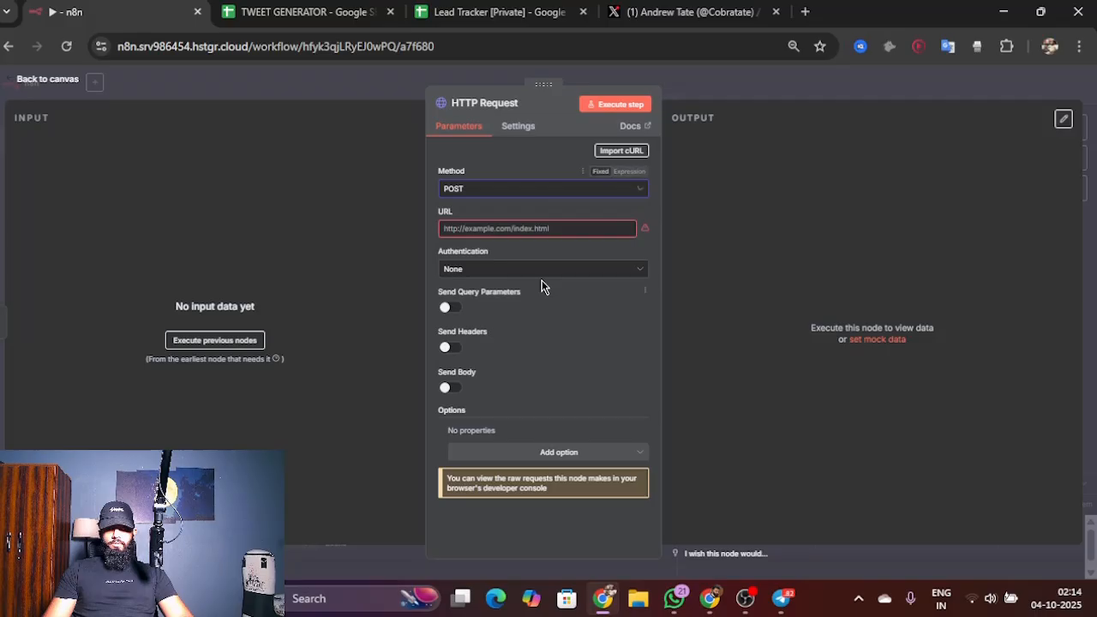
click(540, 229)
key(ctrl+v)
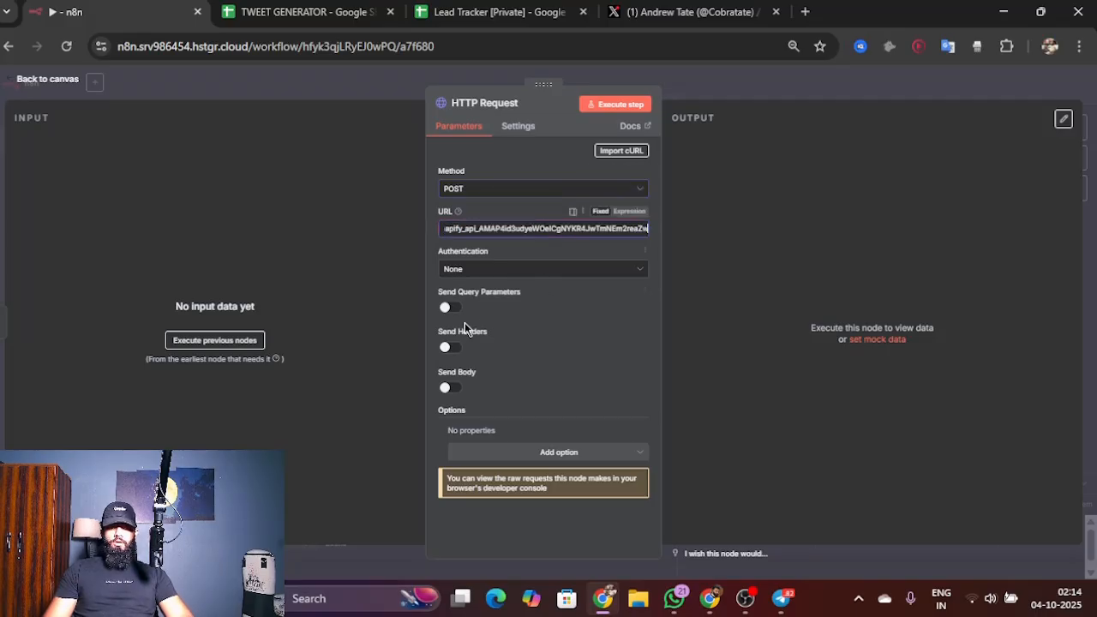
Step: Enable Send Body in the HTTP Request node with JSON as the content type and specify the body using JSON
click(449, 390)
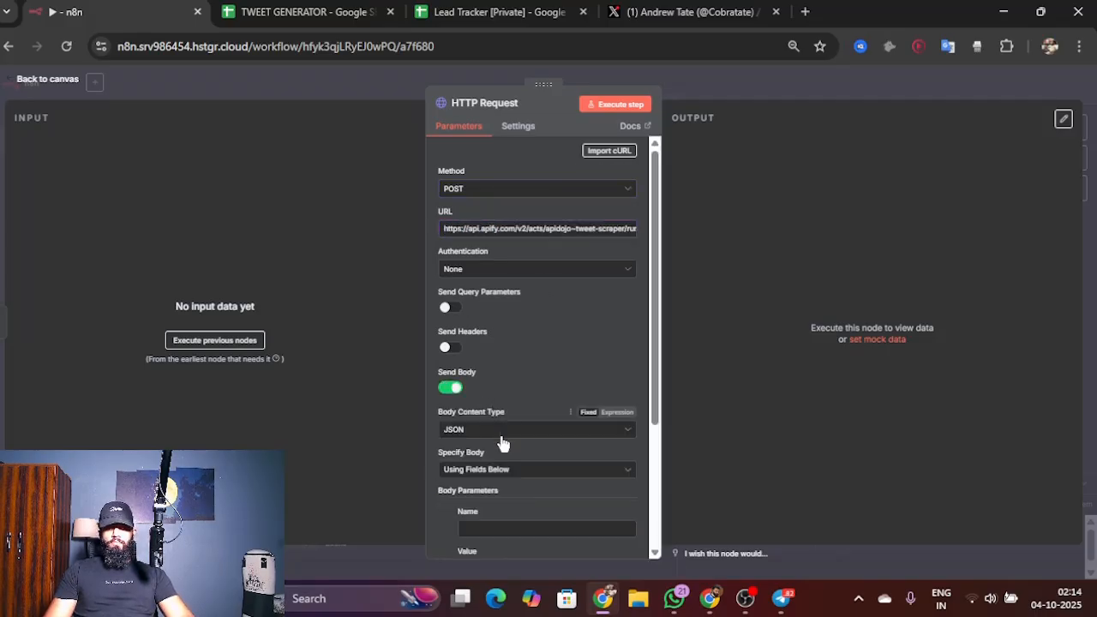
scroll(510, 411, down, 2)
click(512, 354)
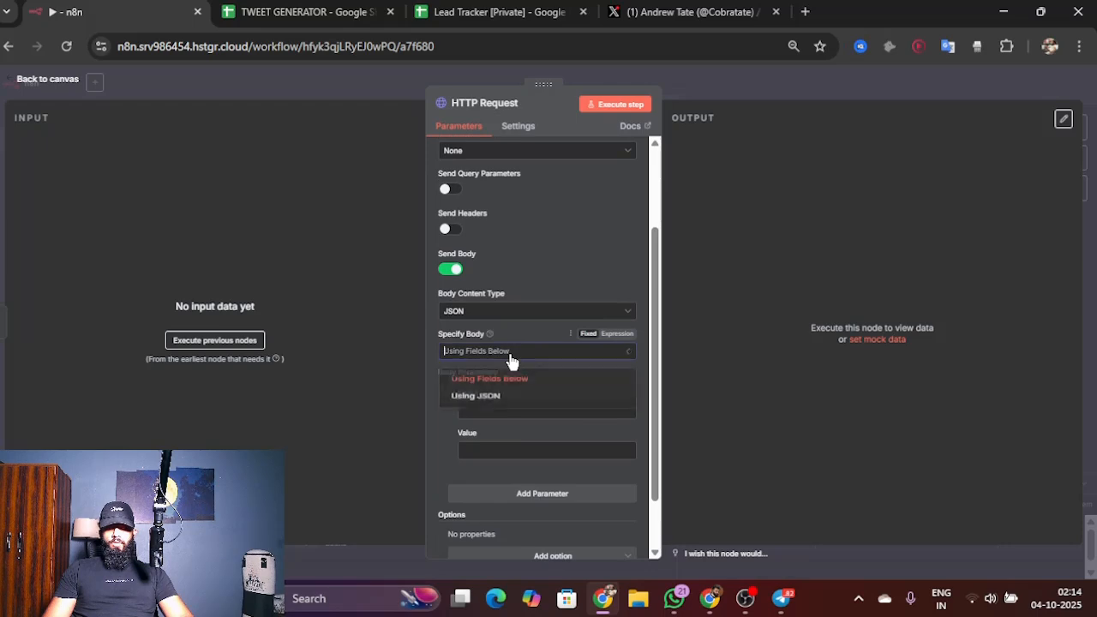
click(487, 402)
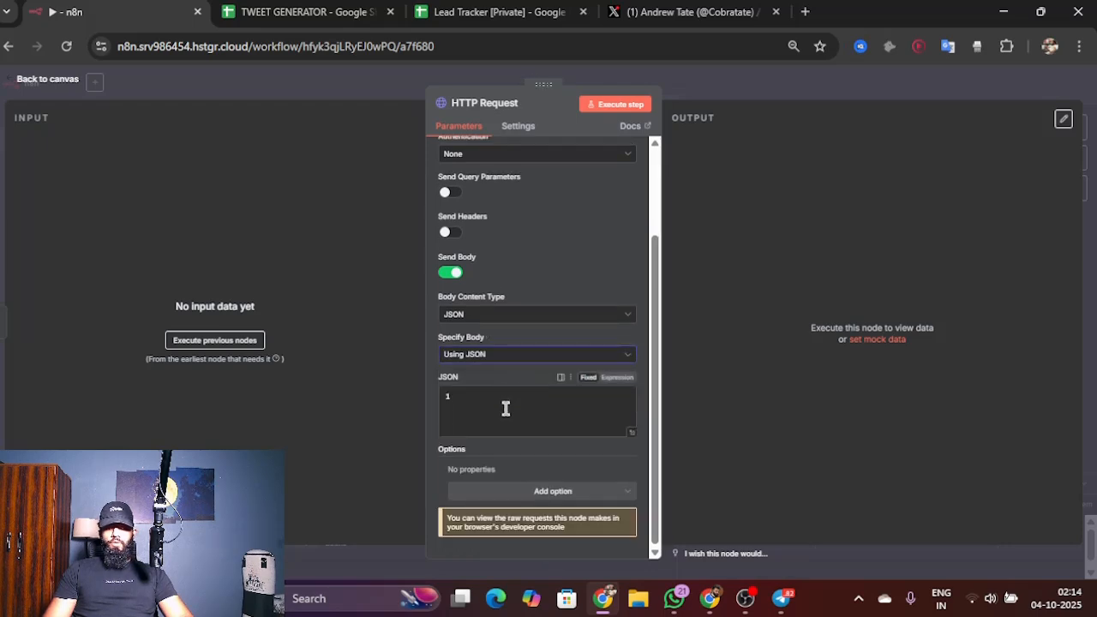
Step: Switch back to Apify, close the API endpoints window and copy the Tweet Scraper V2 actor's entire JSON input
click(710, 604)
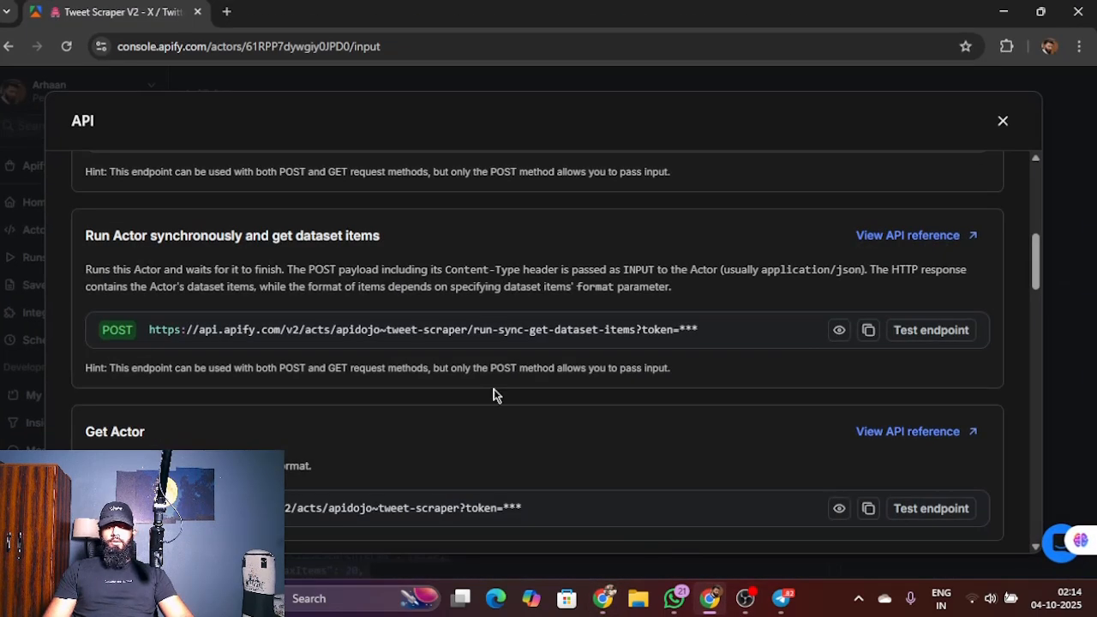
click(1002, 121)
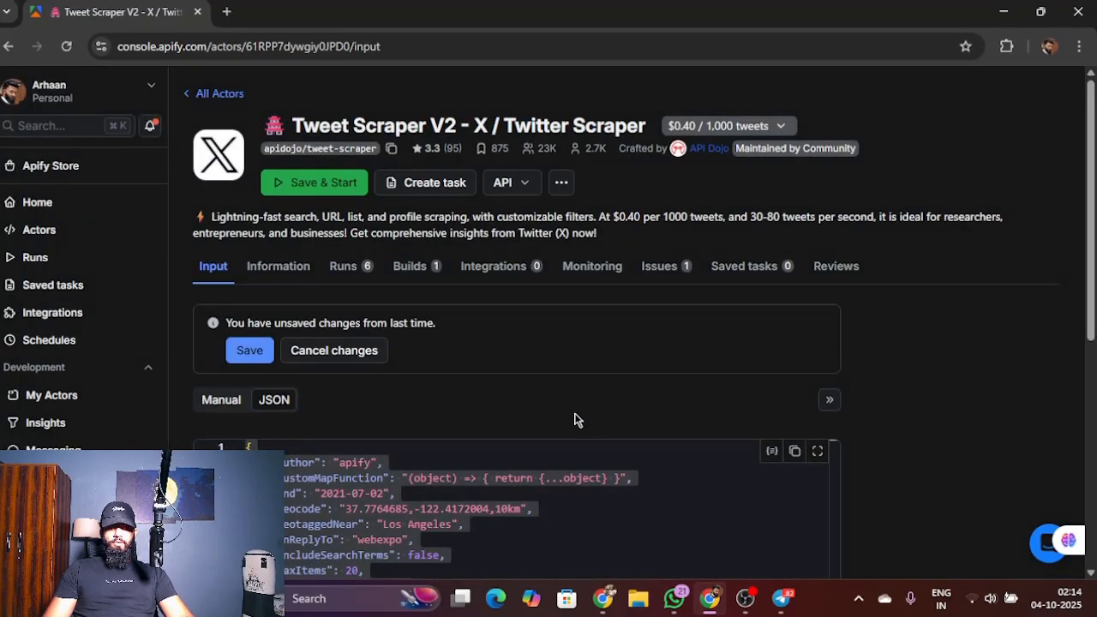
scroll(515, 420, down, 3)
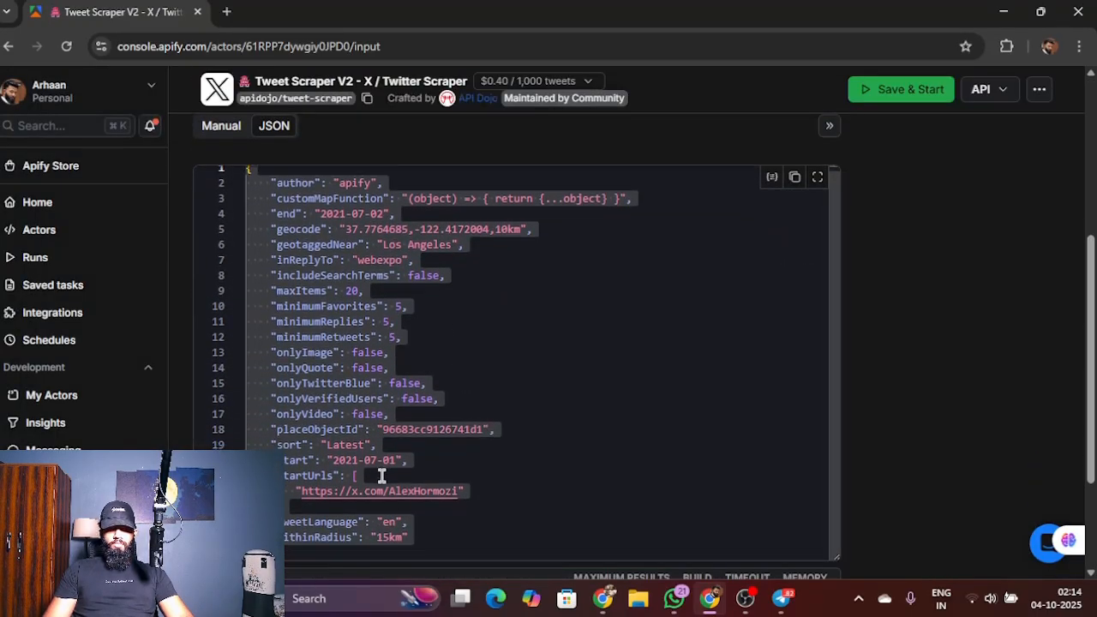
drag(298, 542, 245, 163)
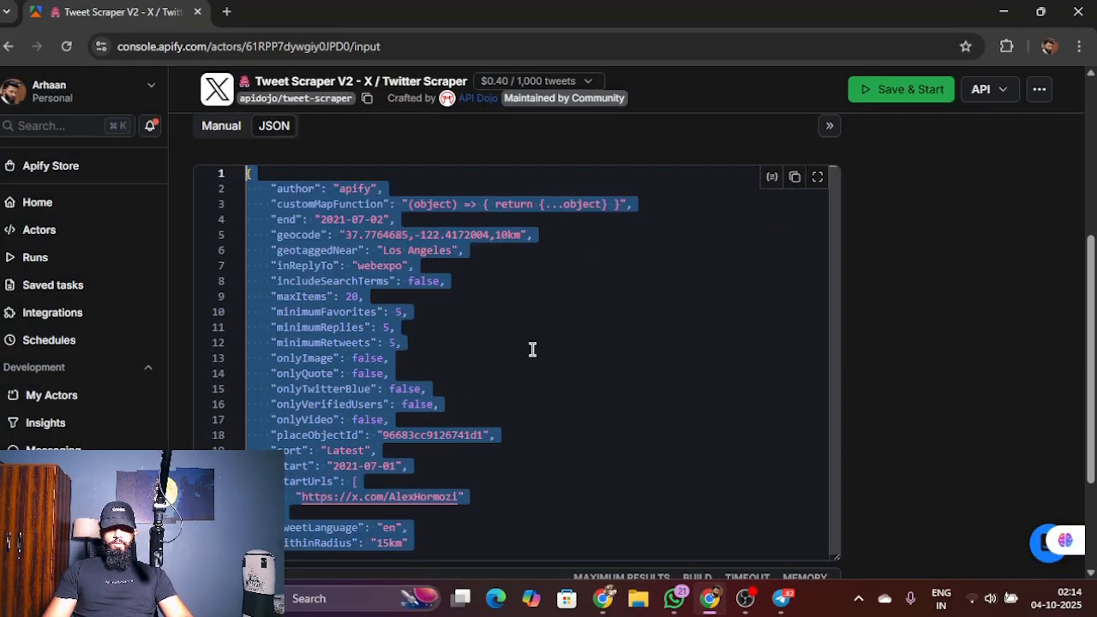
Step: Return to n8n, paste the actor's input code into the HTTP Request node's JSON body and make that field an expression
click(1015, 5)
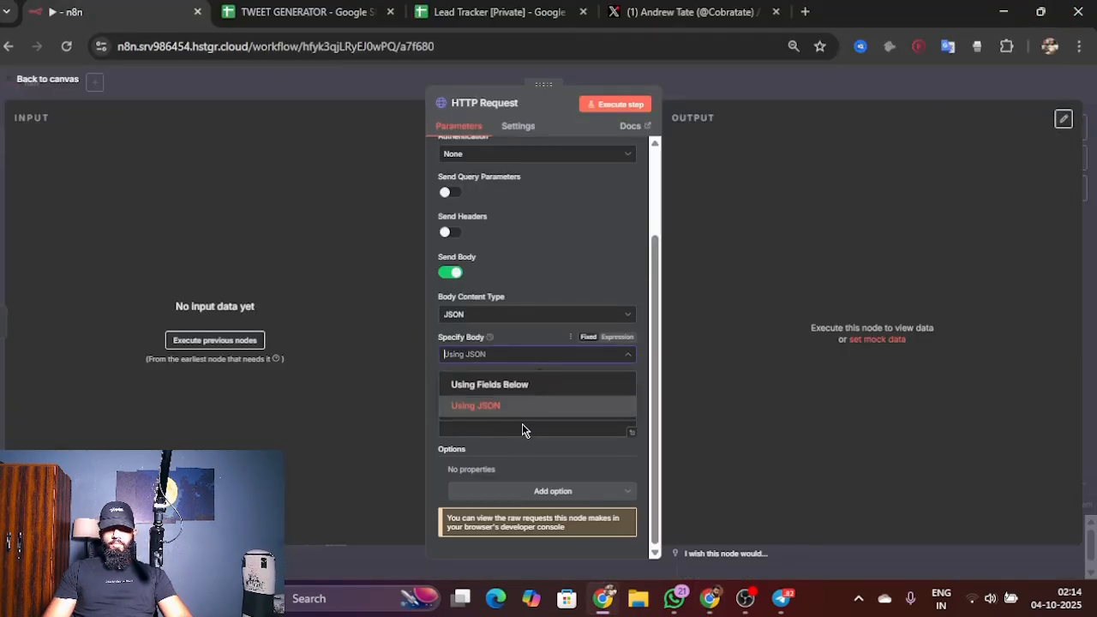
click(509, 407)
click(509, 409)
key(ctrl+v)
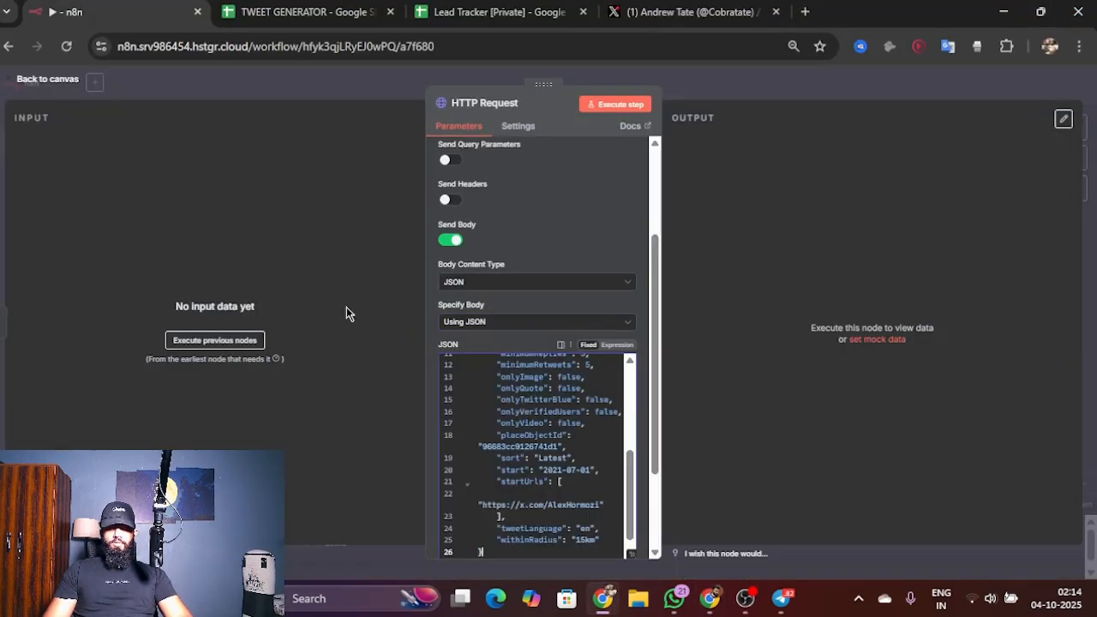
scroll(538, 363, up, 5)
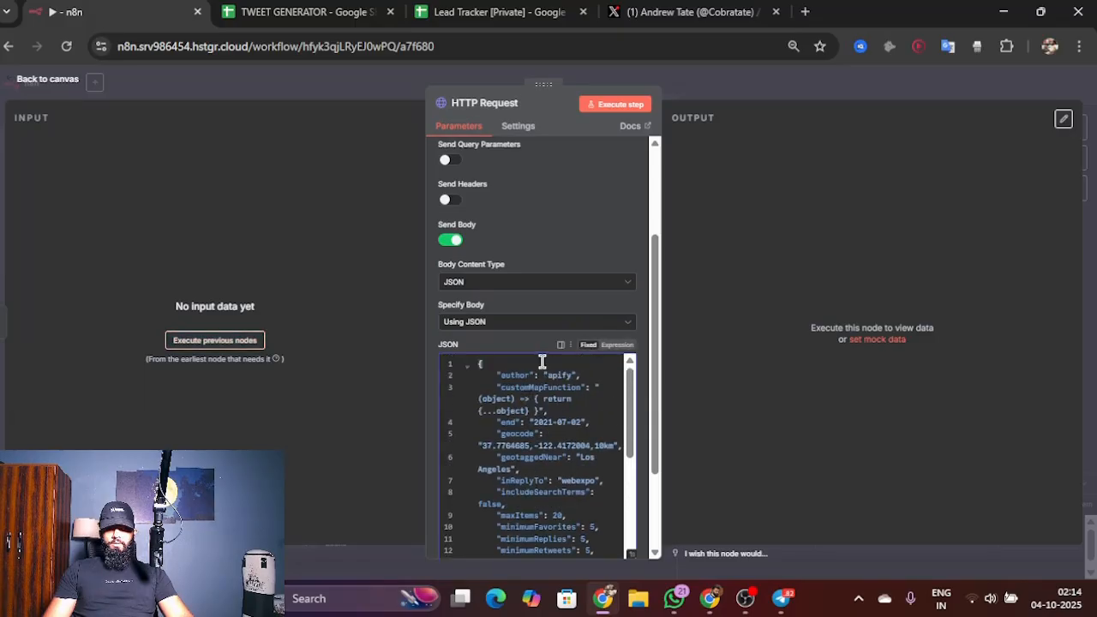
click(615, 346)
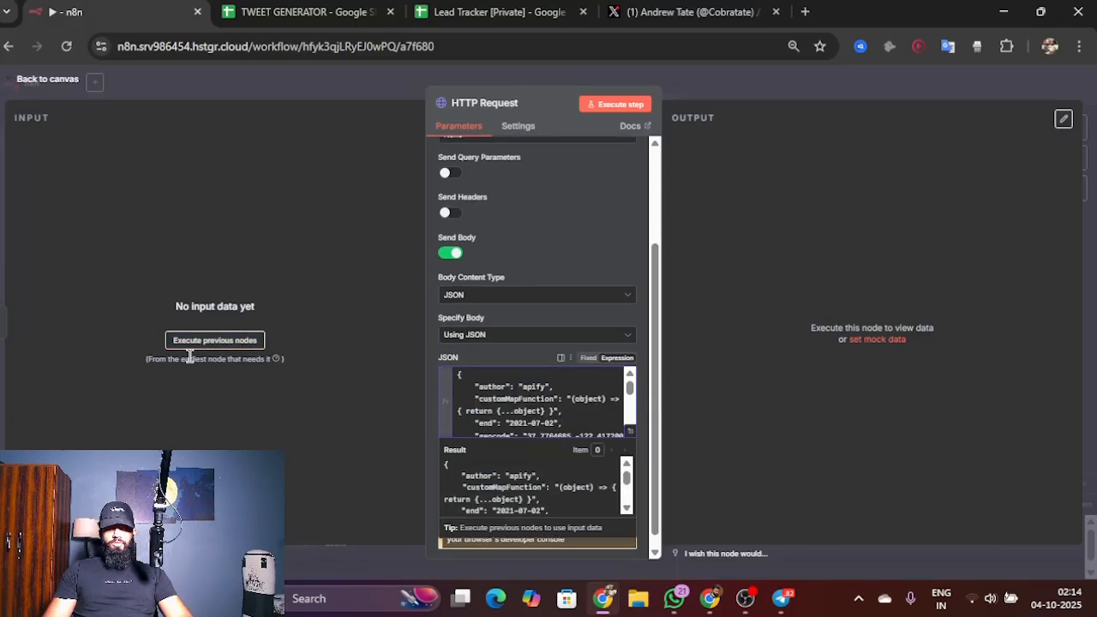
Step: Execute the previous nodes and replace the AlexHormozi start URL in the JSON body with the Code node's Link field, {{ $json.Link }}
click(238, 345)
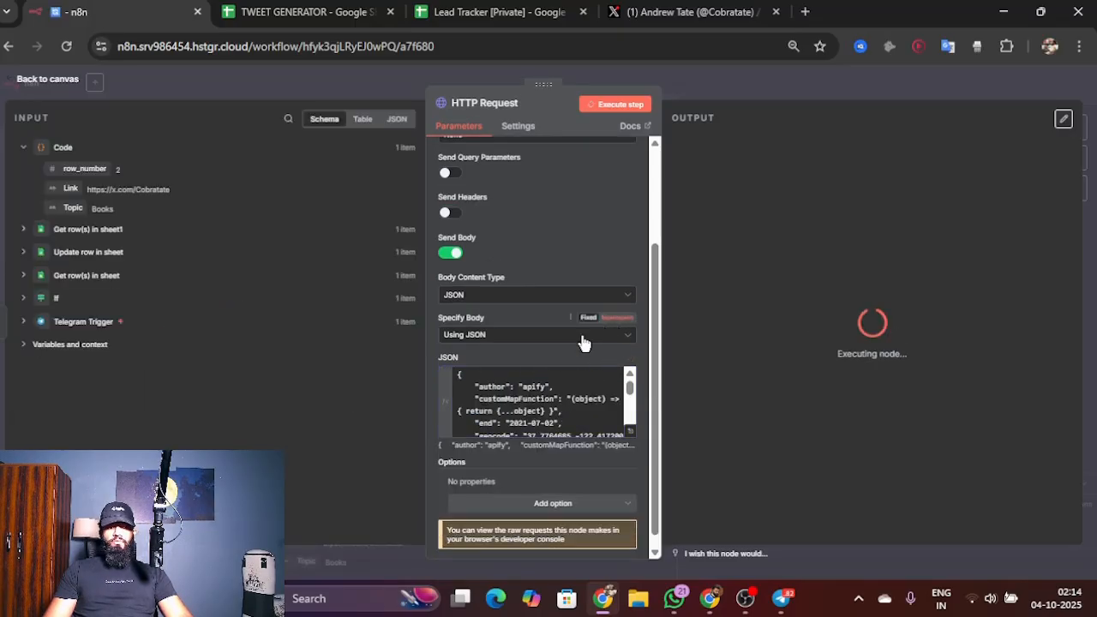
scroll(590, 393, down, 5)
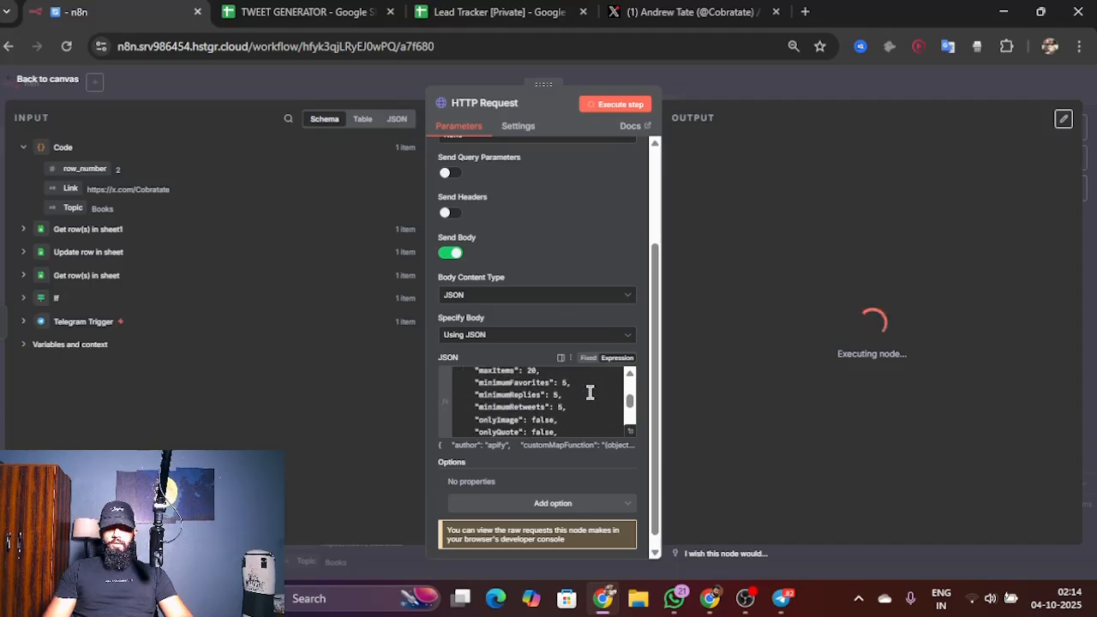
scroll(589, 392, down, 5)
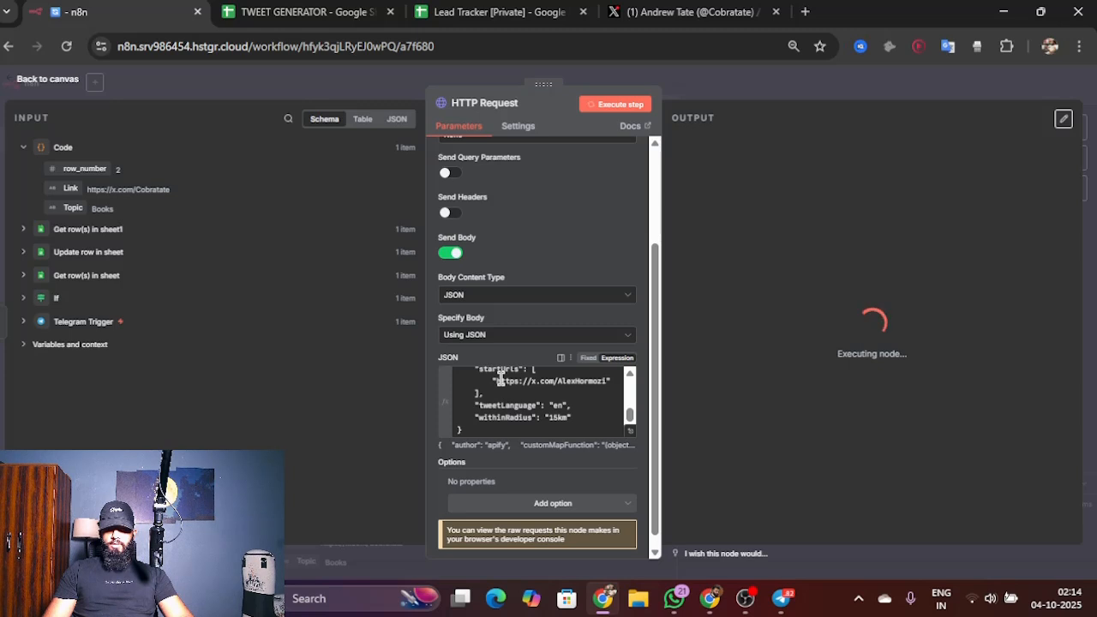
drag(500, 380, 605, 382)
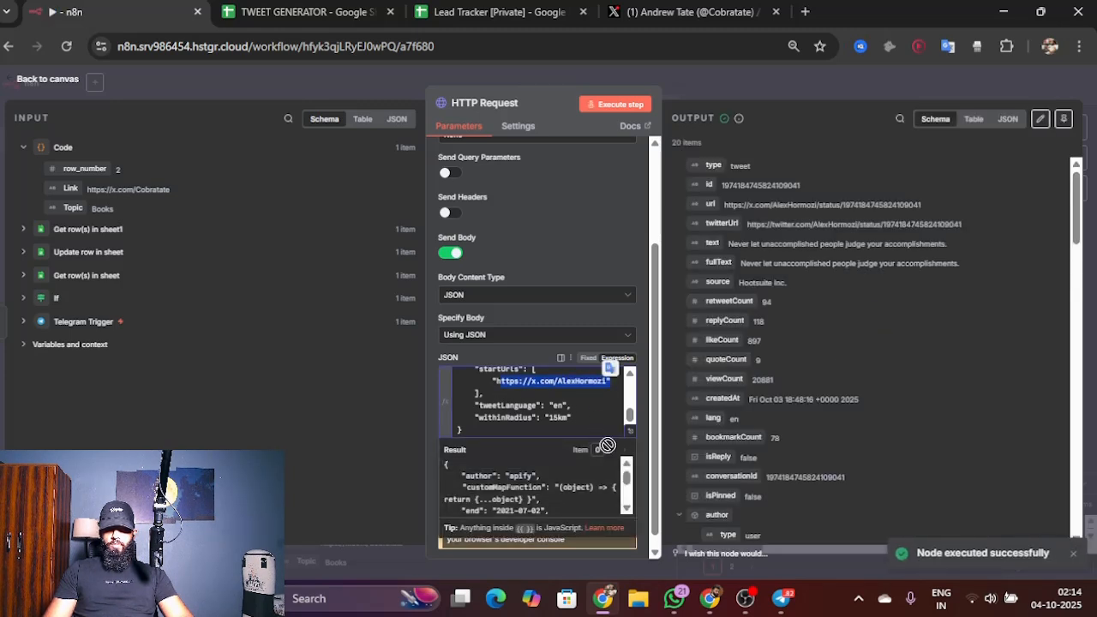
key(BackSpace)
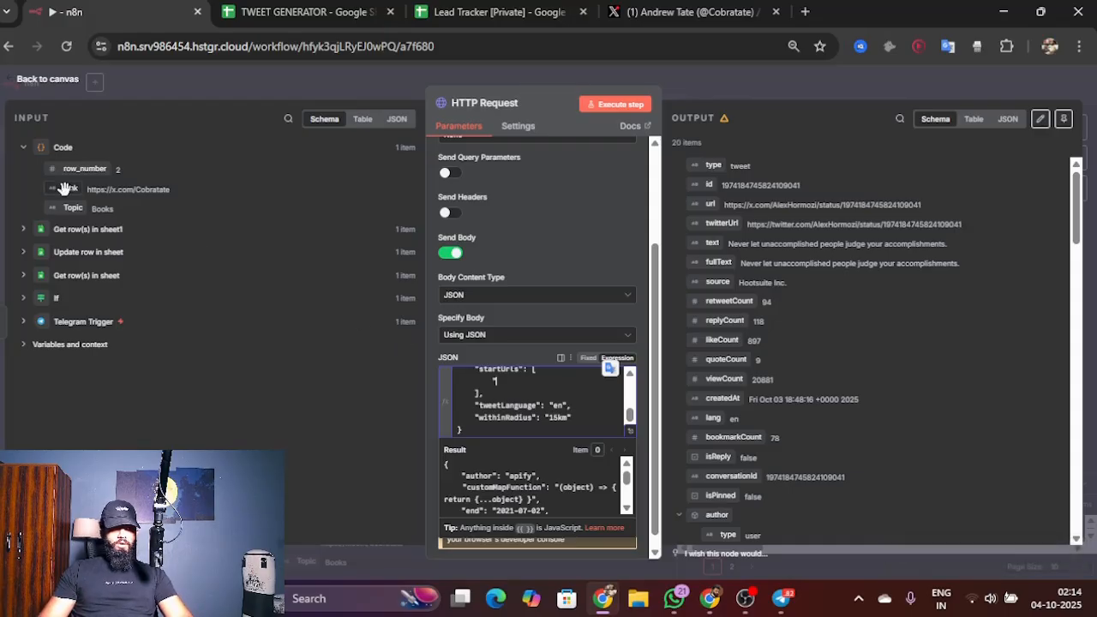
drag(64, 189, 506, 379)
click(578, 403)
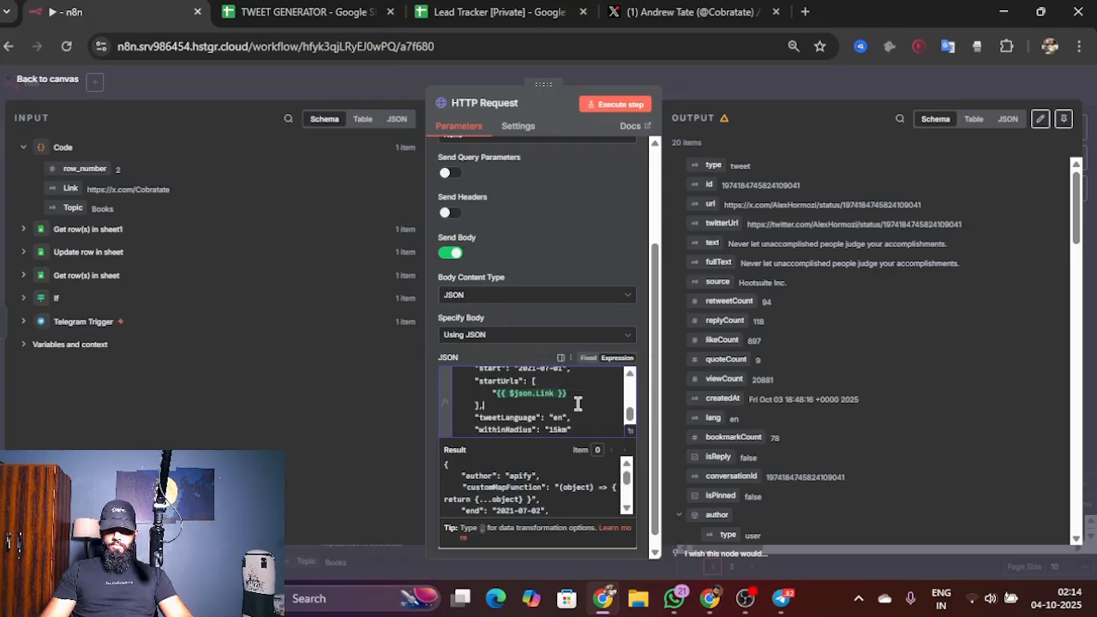
click(589, 390)
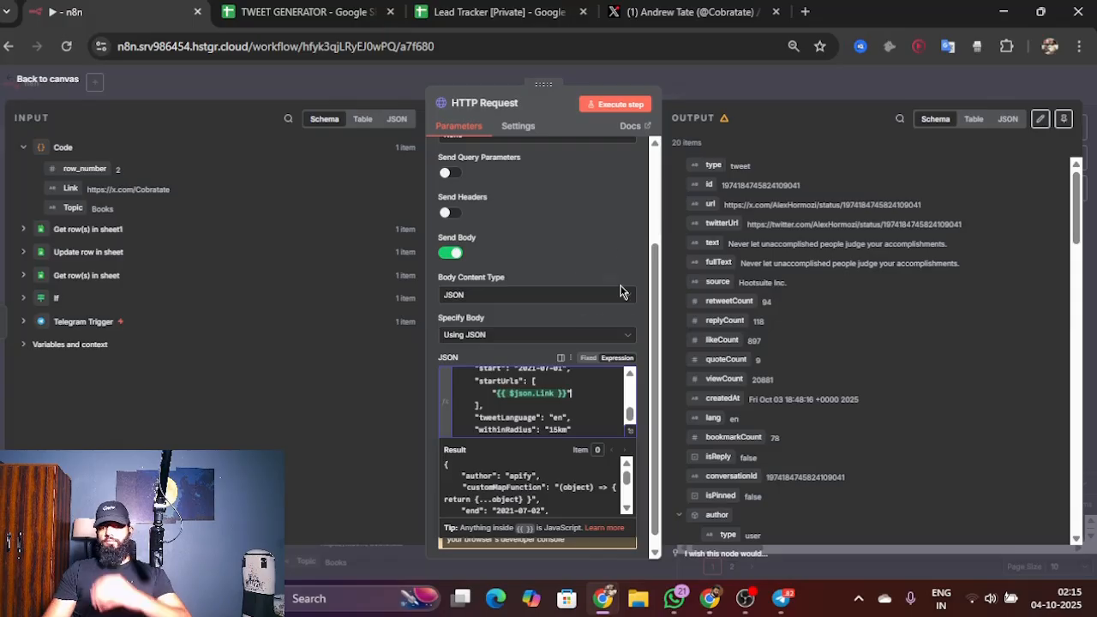
Step: Execute the HTTP Request node to scrape tweets from the linked profile and return to the canvas
click(615, 106)
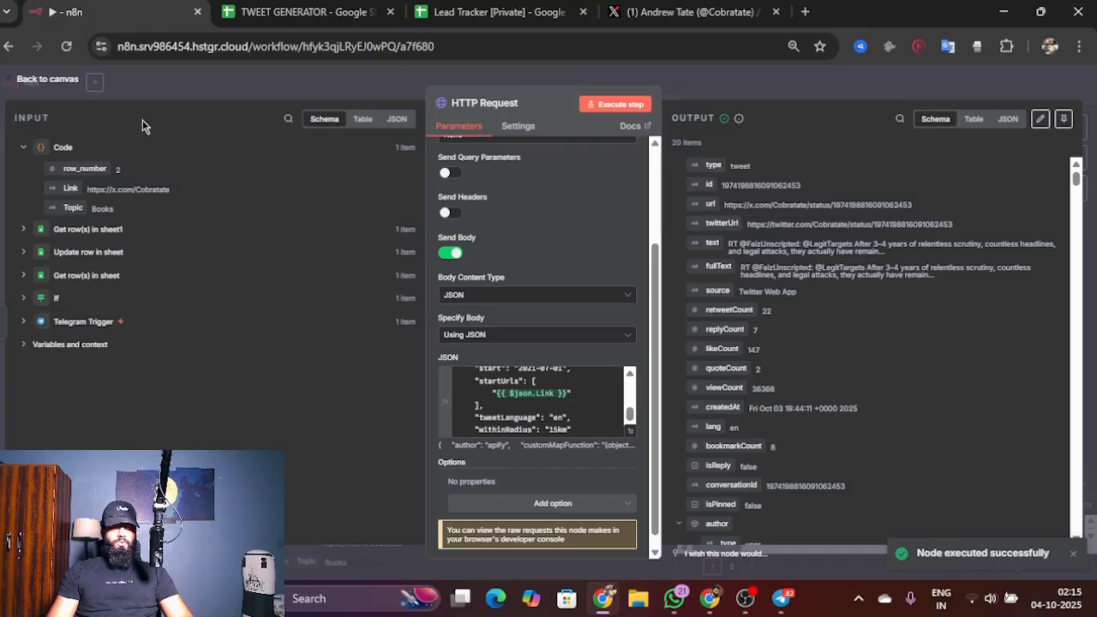
click(47, 79)
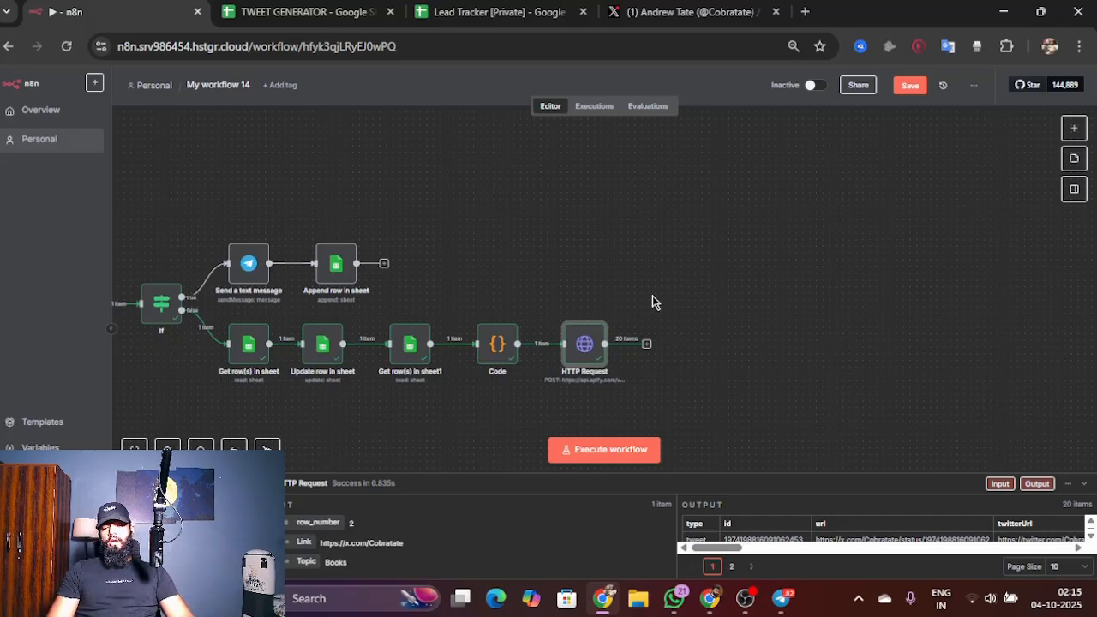
Step: Add a Basic LLM Chain node from the AI nodes after the HTTP Request node
click(647, 346)
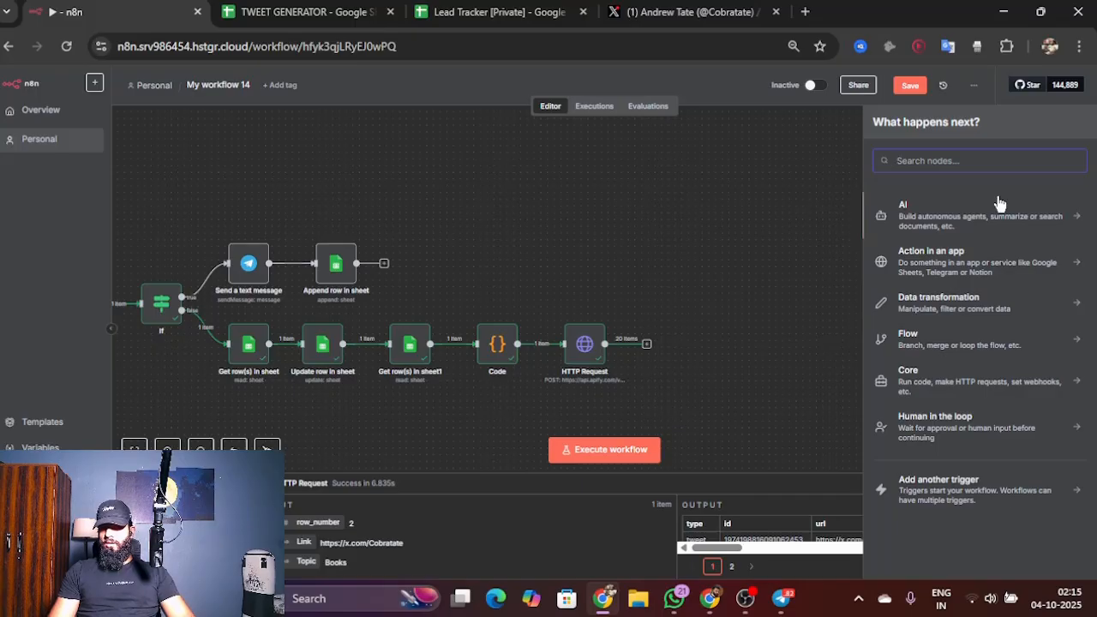
click(1000, 231)
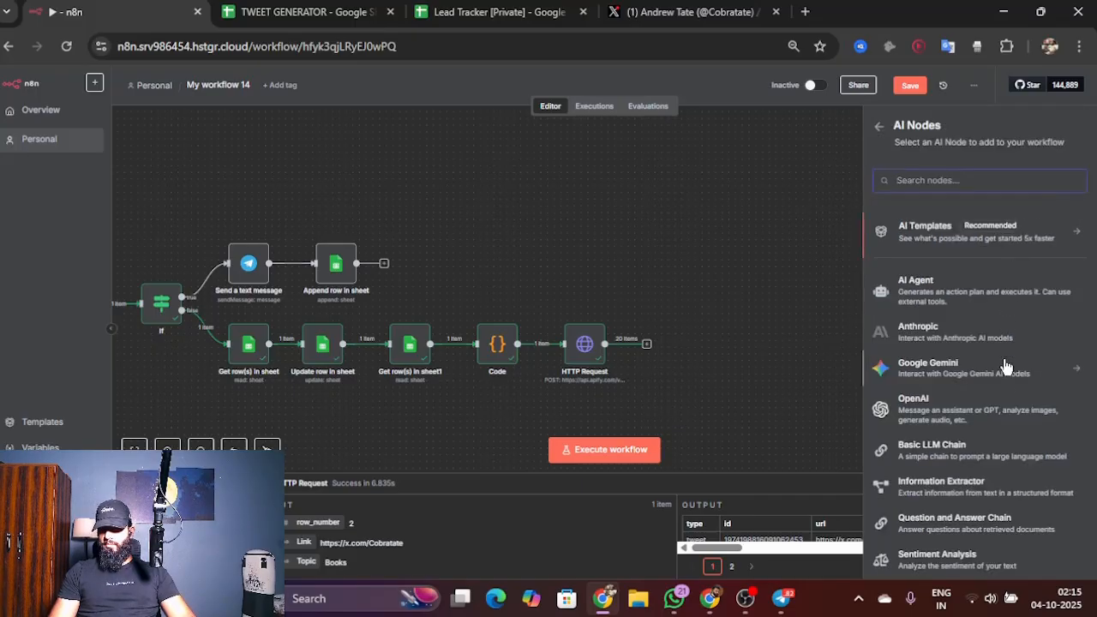
scroll(1004, 369, down, 3)
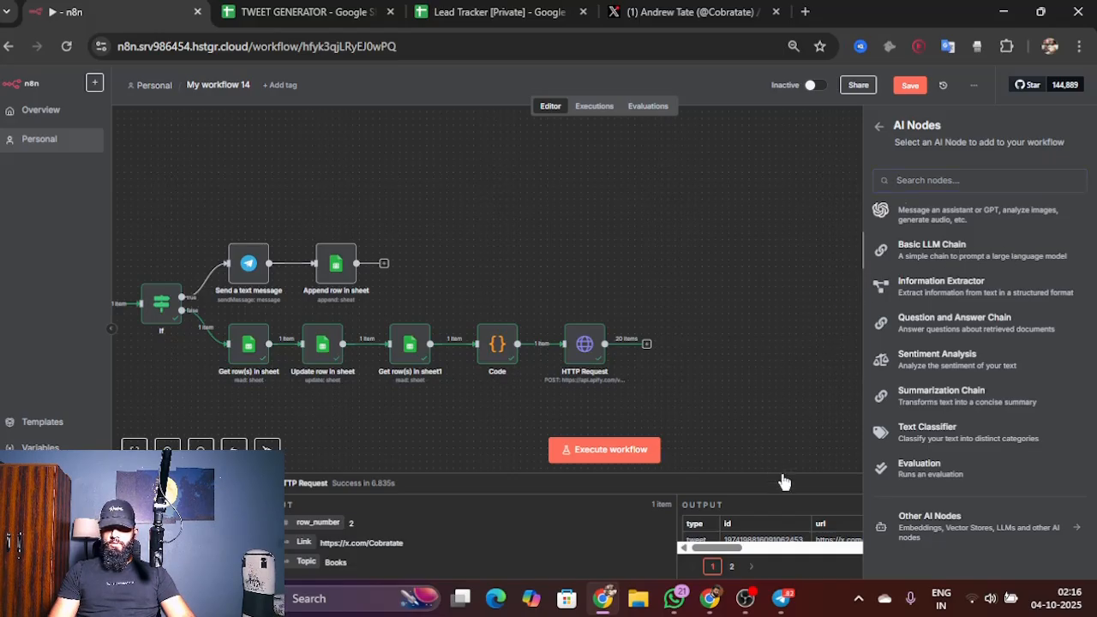
click(953, 254)
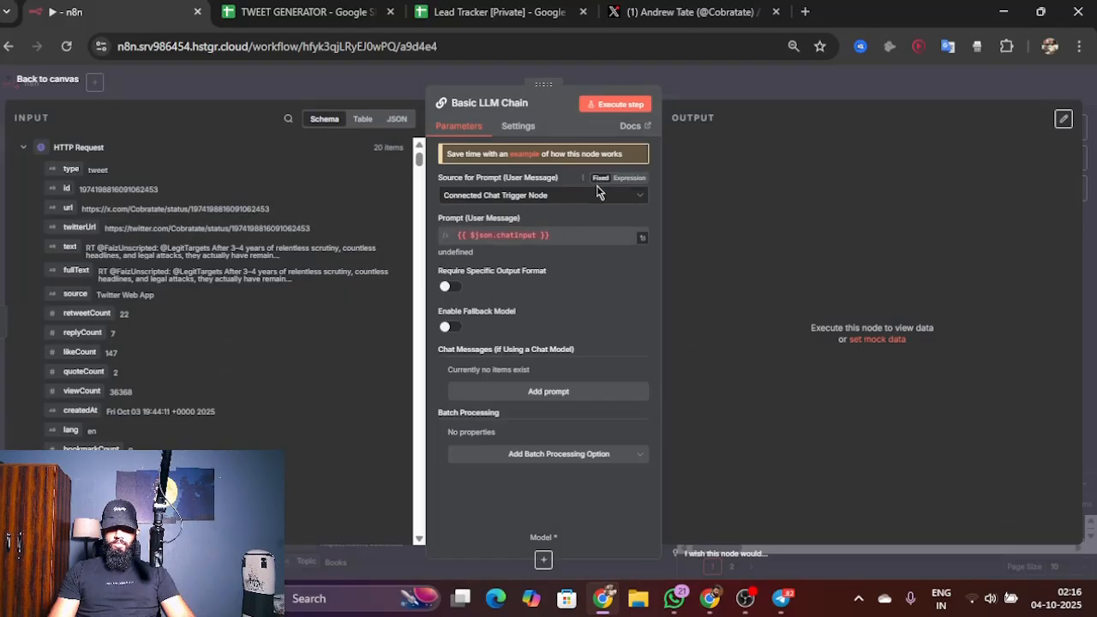
Step: Set the Basic LLM Chain's prompt source to Define below and paste the social media analyst prompt for extracting the writing style as JSON
click(562, 196)
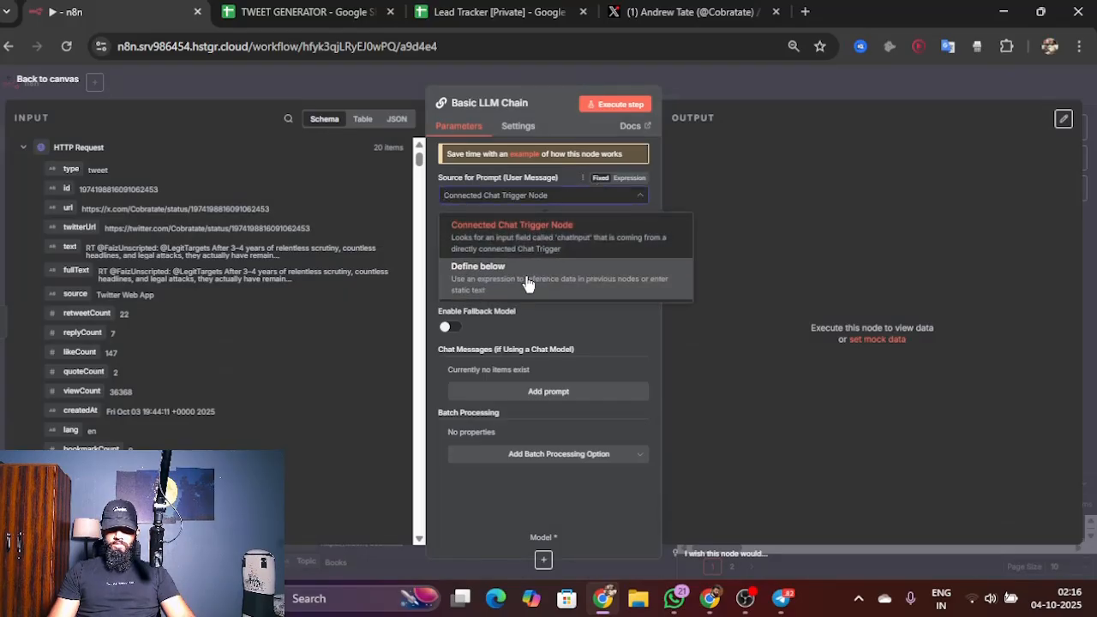
click(511, 281)
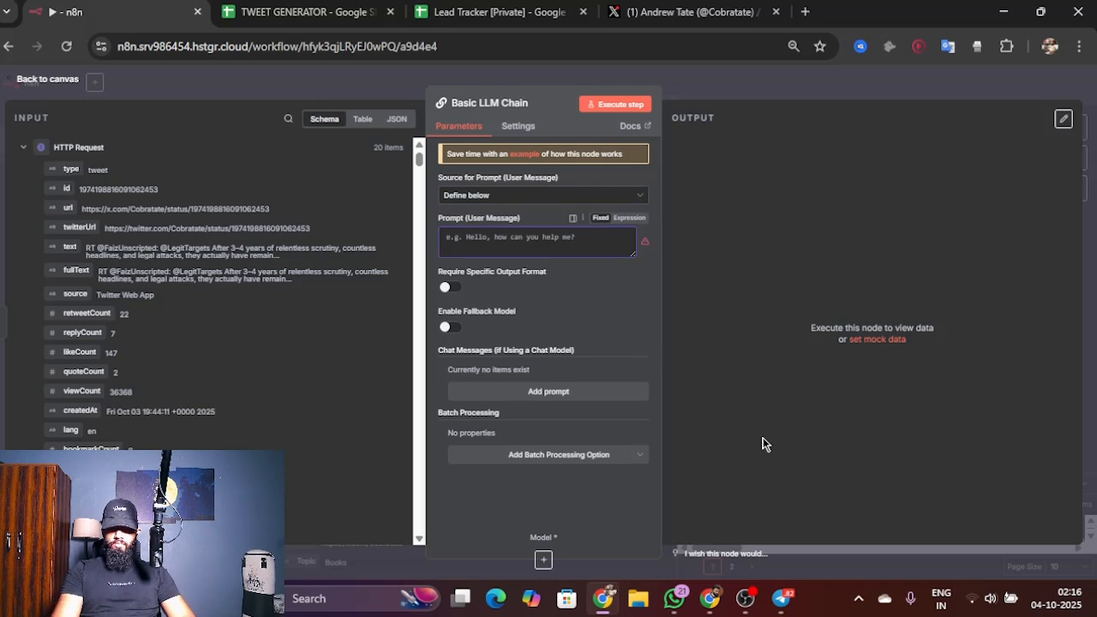
key(ctrl+v)
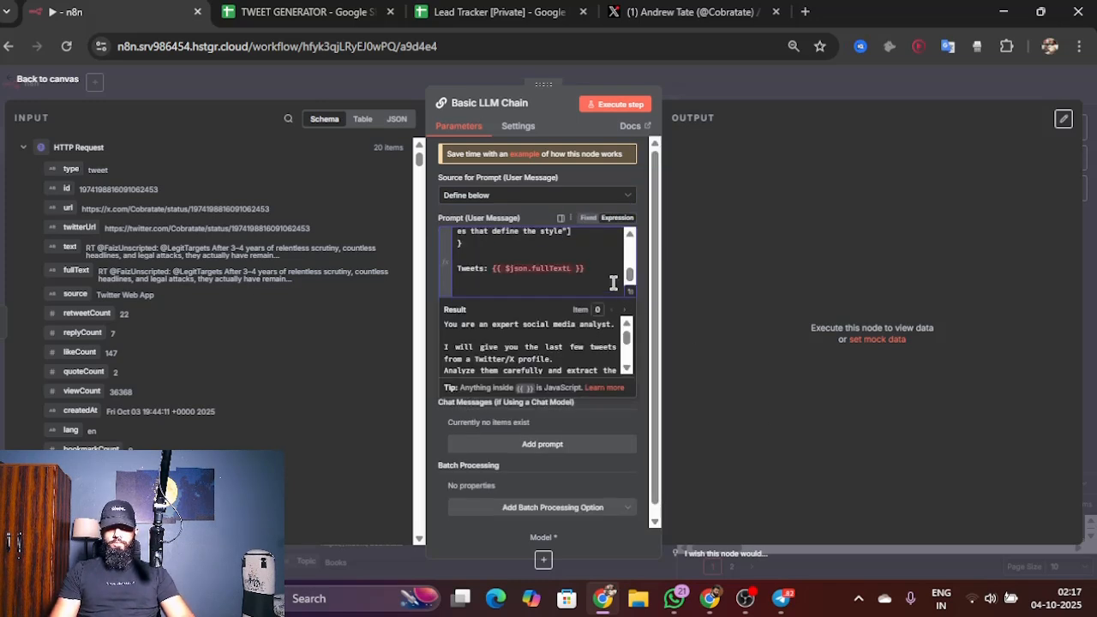
scroll(604, 275, up, 5)
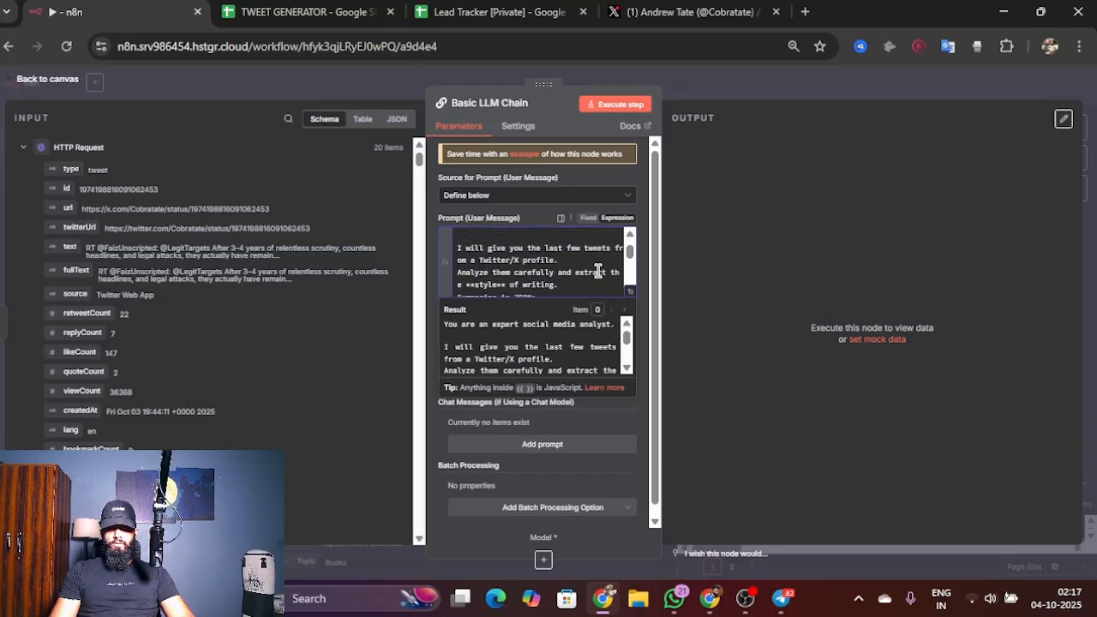
scroll(591, 272, up, 2)
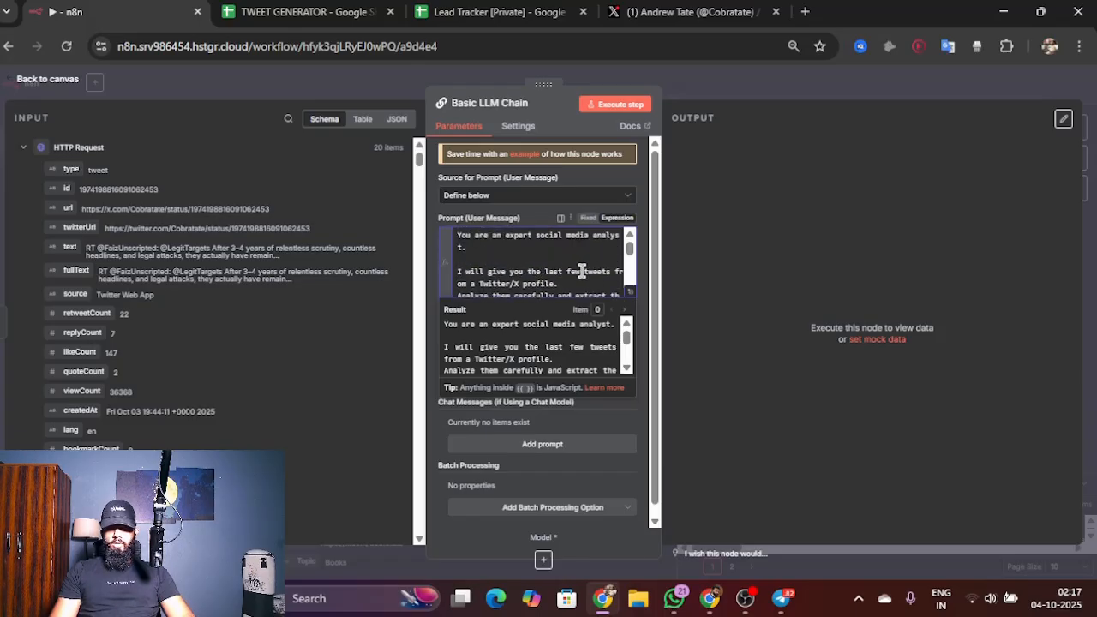
scroll(581, 272, down, 3)
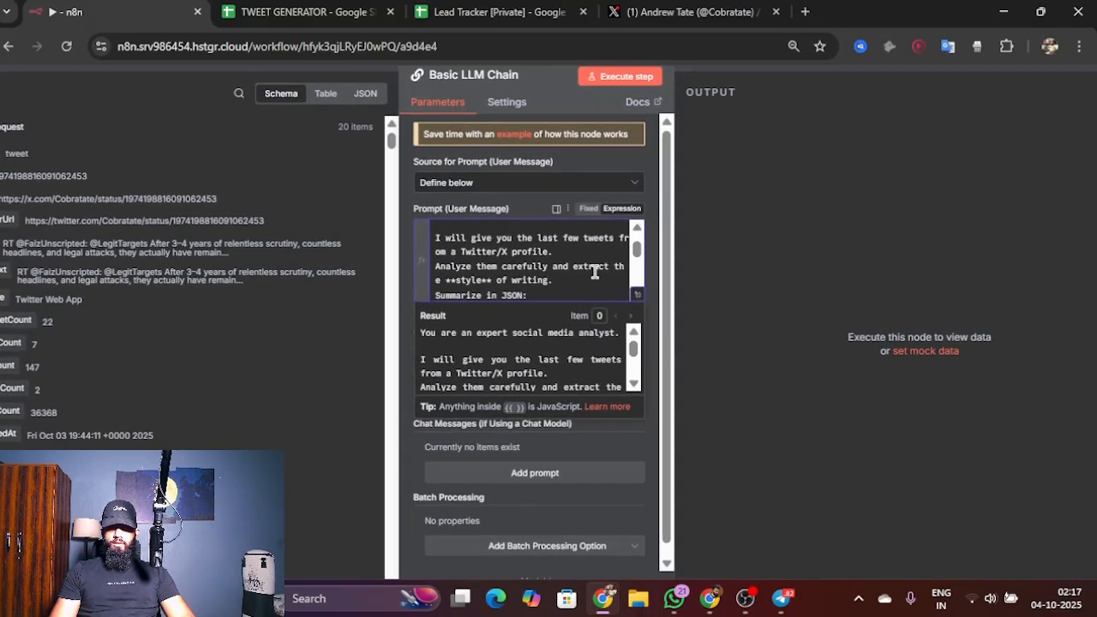
scroll(595, 271, down, 6)
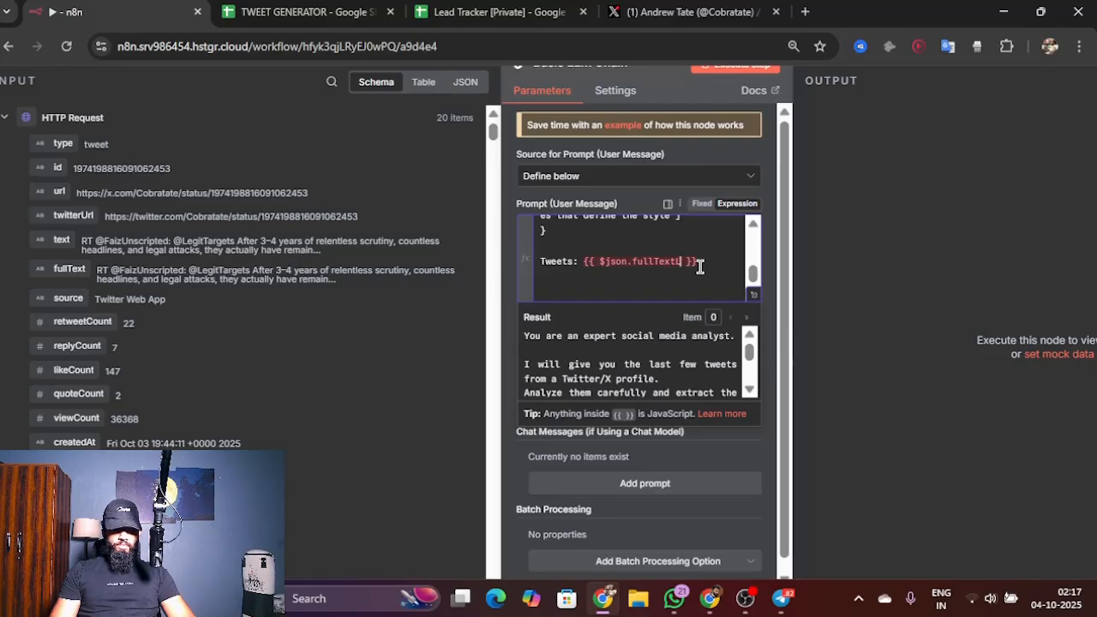
Step: Replace the invalid expression after "Tweets:" in the prompt with the HTTP Request node's fullText field, {{ $json.fullText }}
drag(699, 266, 583, 264)
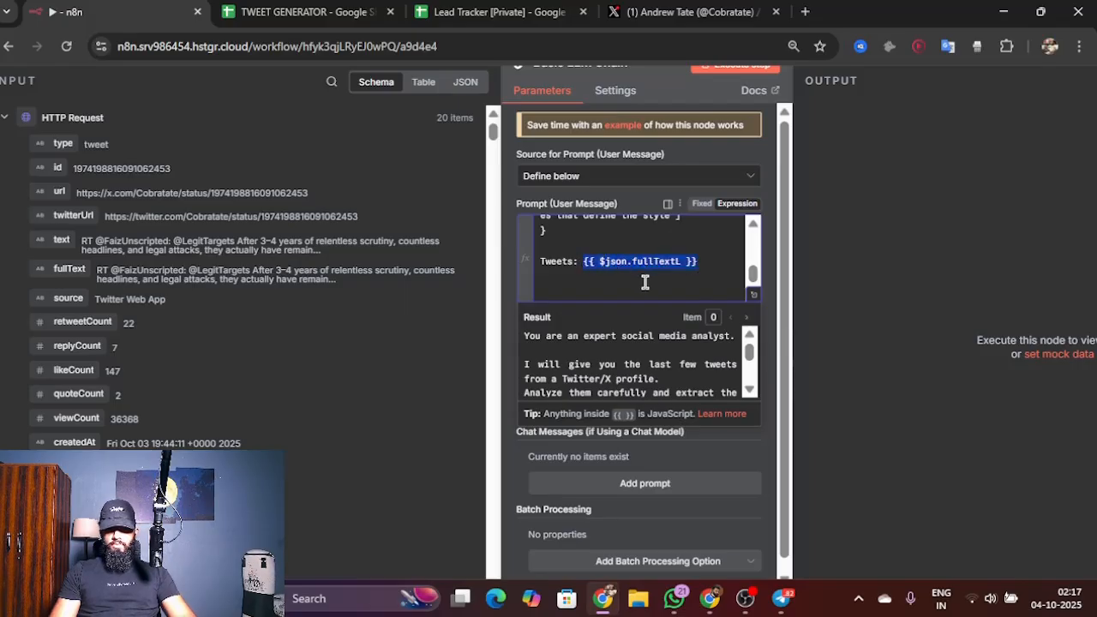
key(BackSpace)
drag(69, 269, 652, 272)
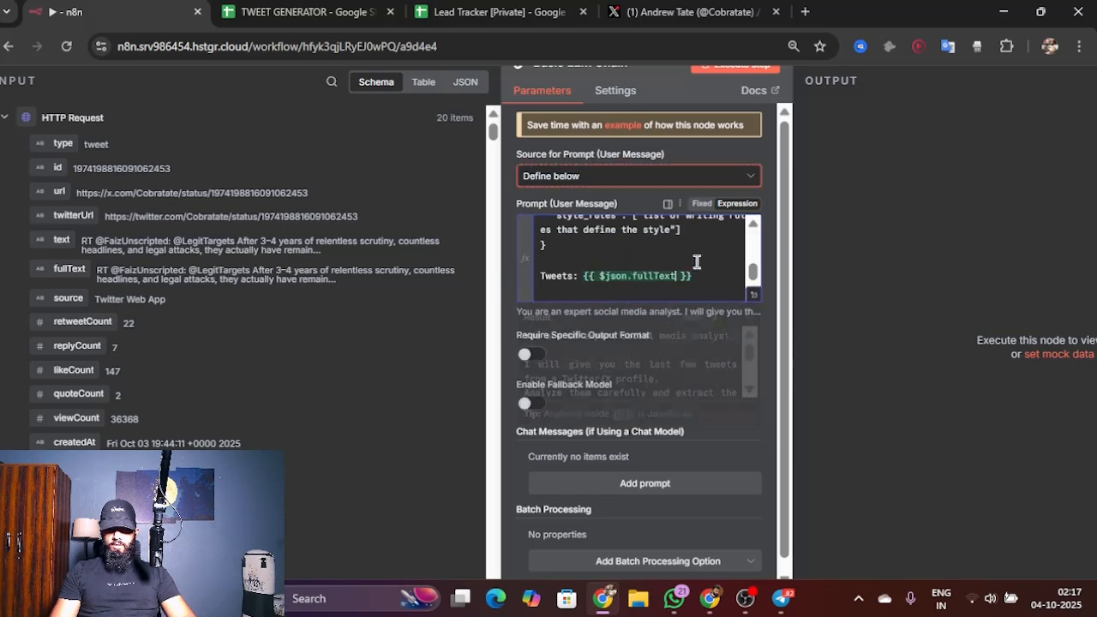
click(613, 283)
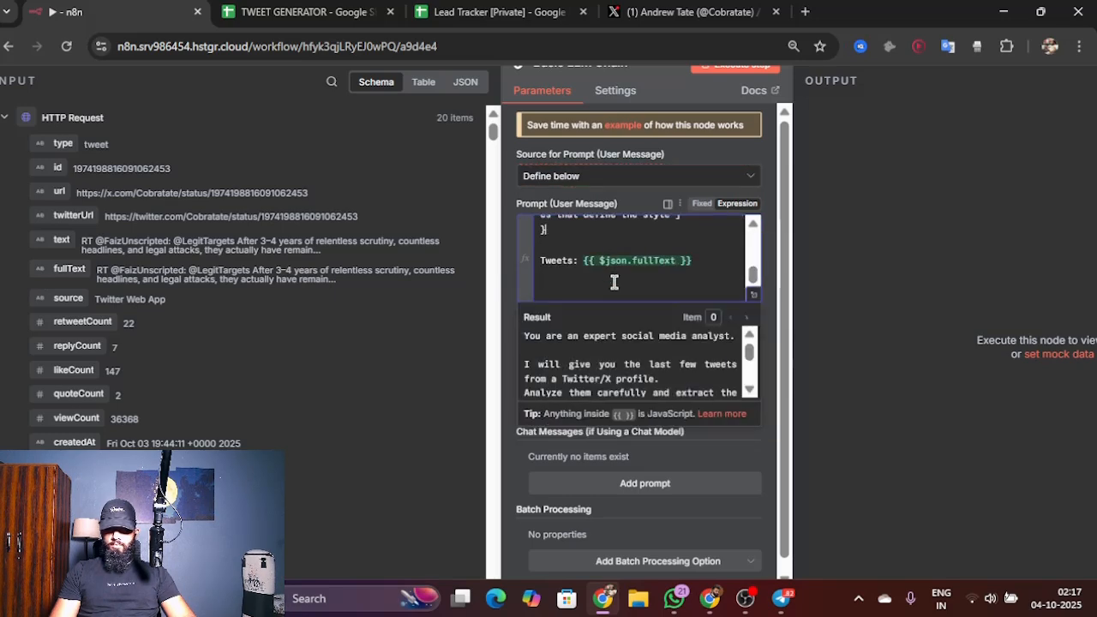
click(761, 312)
scroll(537, 363, down, 2)
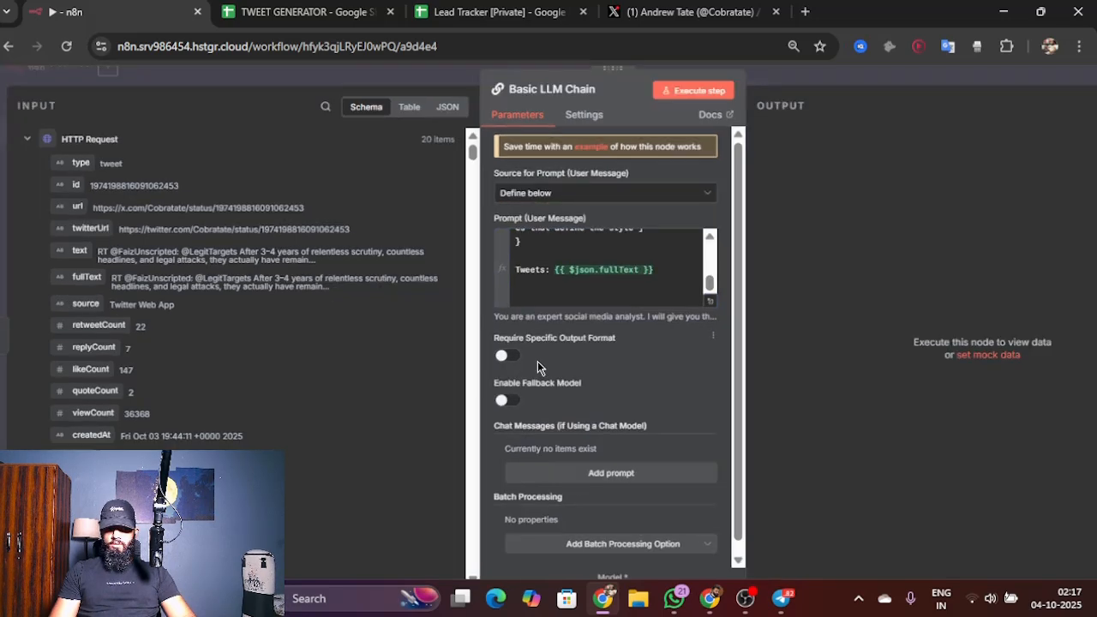
Step: Turn on Require Specific Output Format for the Basic LLM Chain and return to the canvas
scroll(537, 360, down, 1)
click(450, 341)
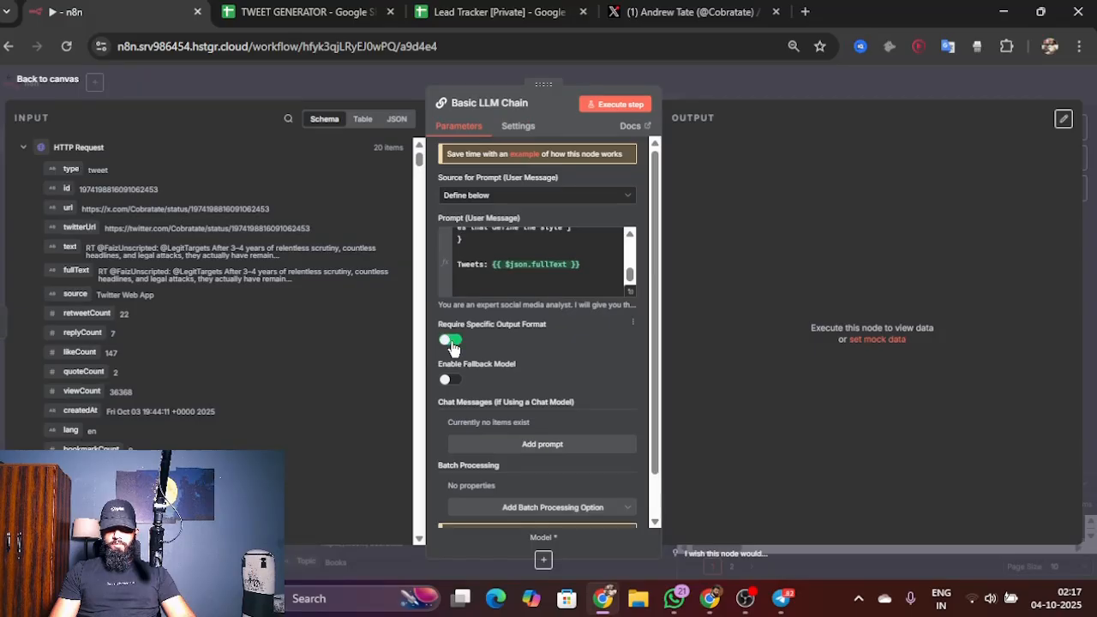
click(48, 80)
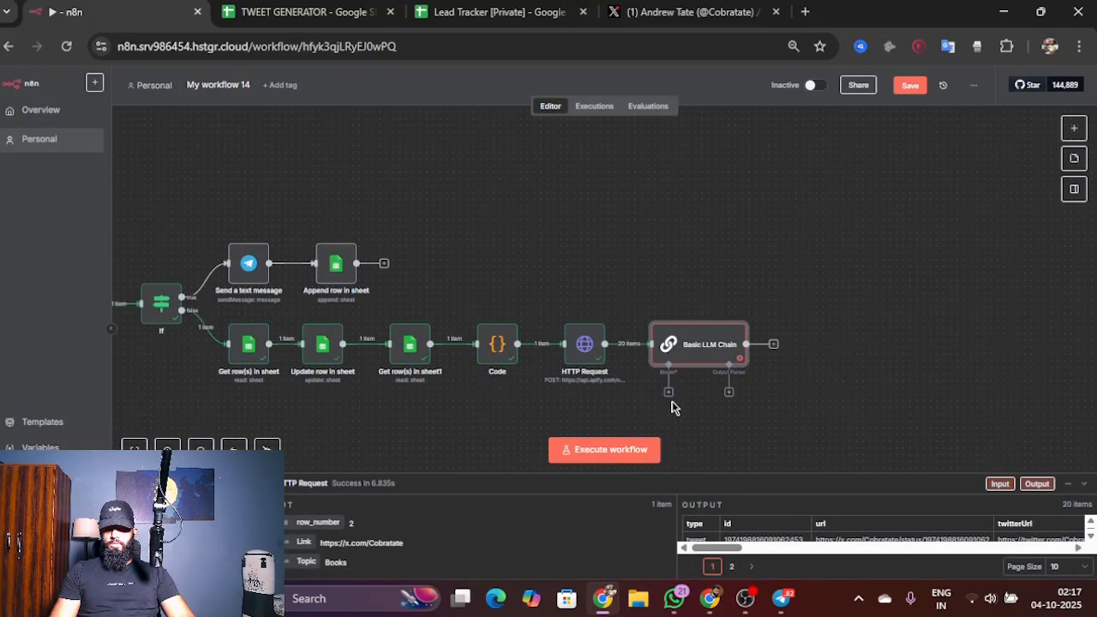
Step: Attach an OpenAI Chat Model to the Basic LLM Chain's model connector and return to the canvas
click(669, 393)
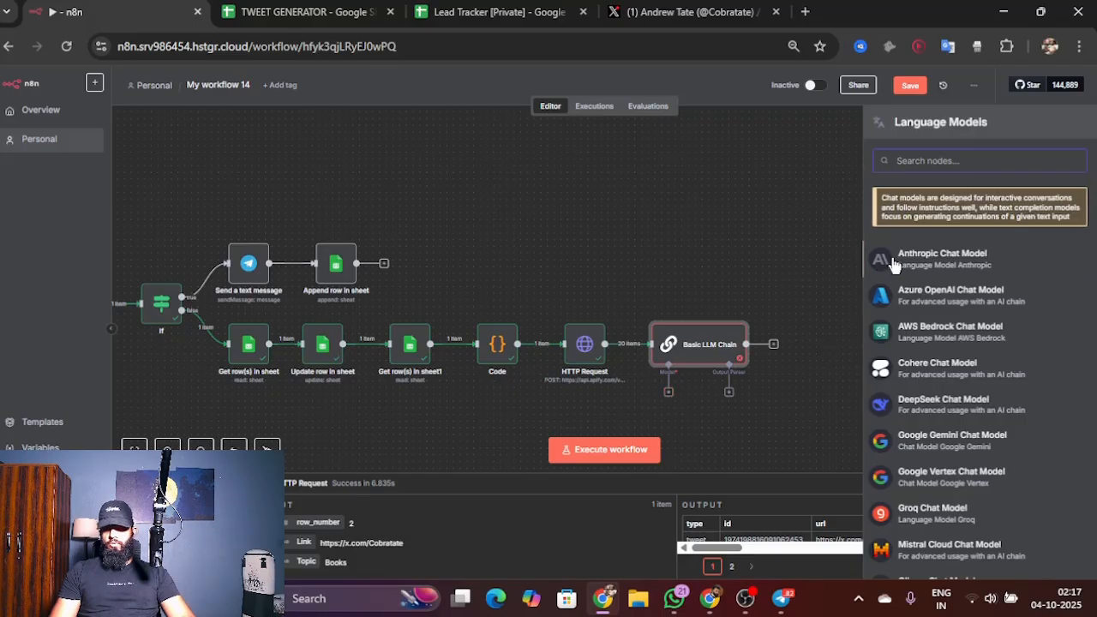
scroll(948, 402, down, 5)
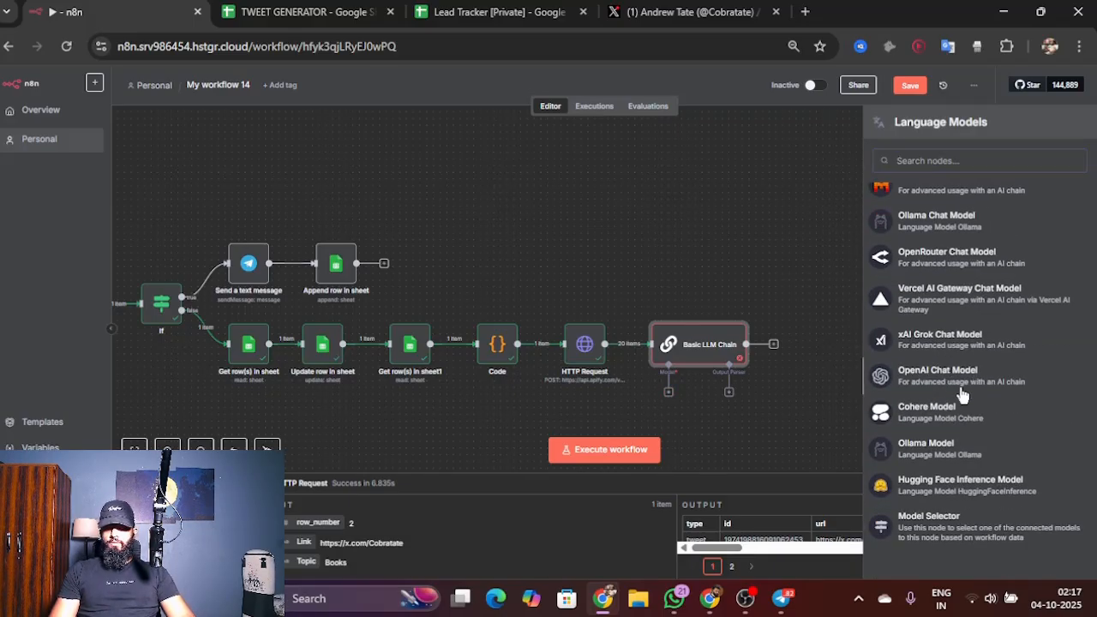
click(961, 390)
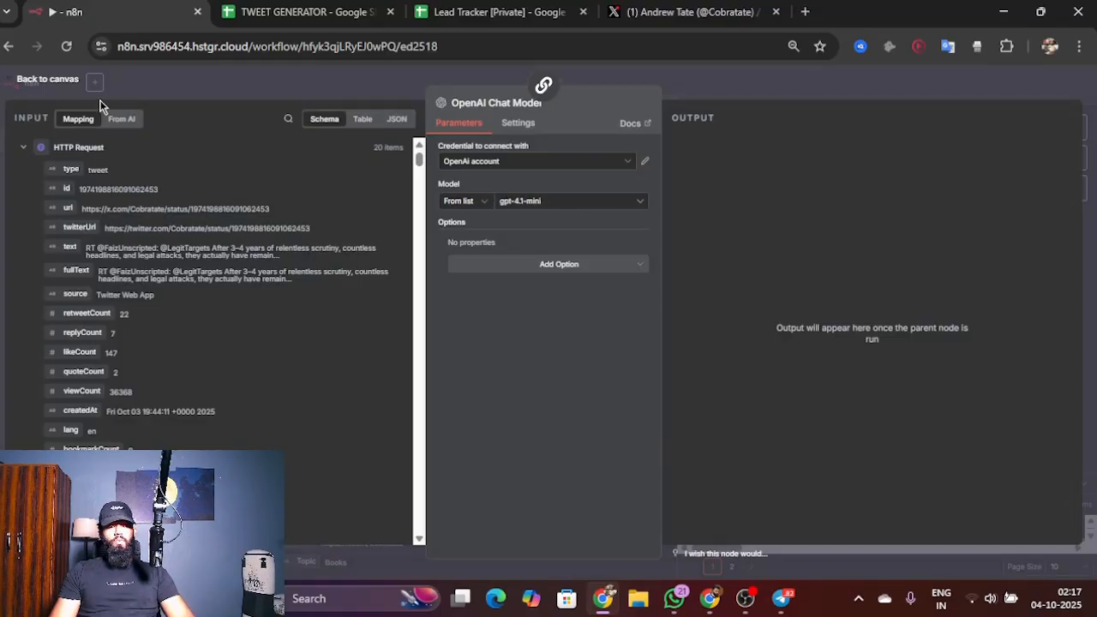
click(67, 87)
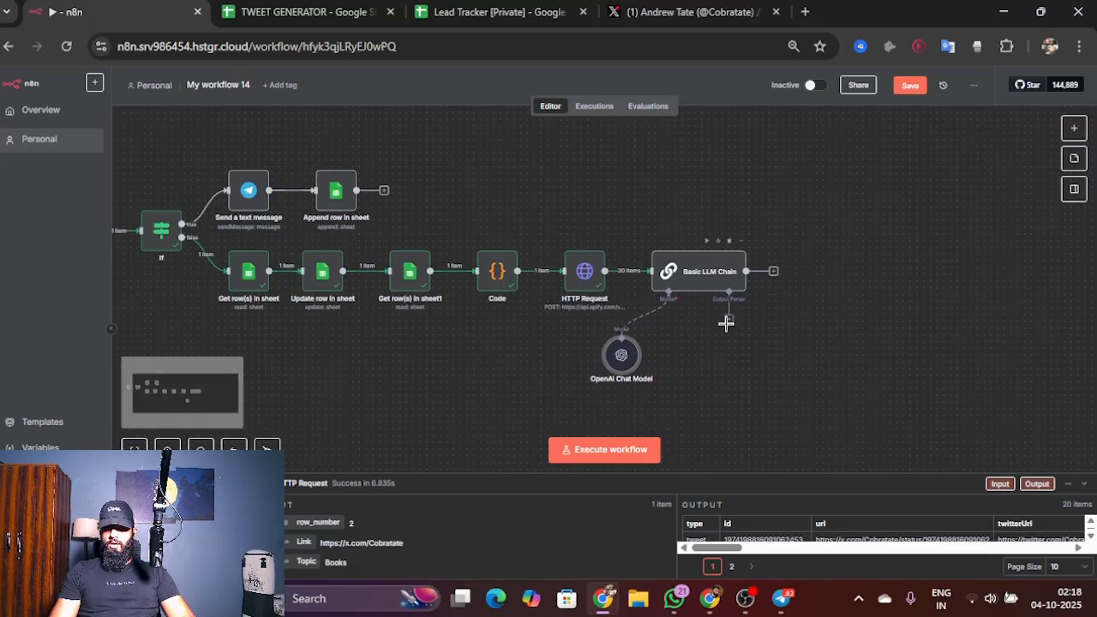
Step: Attach a Structured Output Parser to the Basic LLM Chain and clear the sample state and cities entries from its JSON example
click(727, 321)
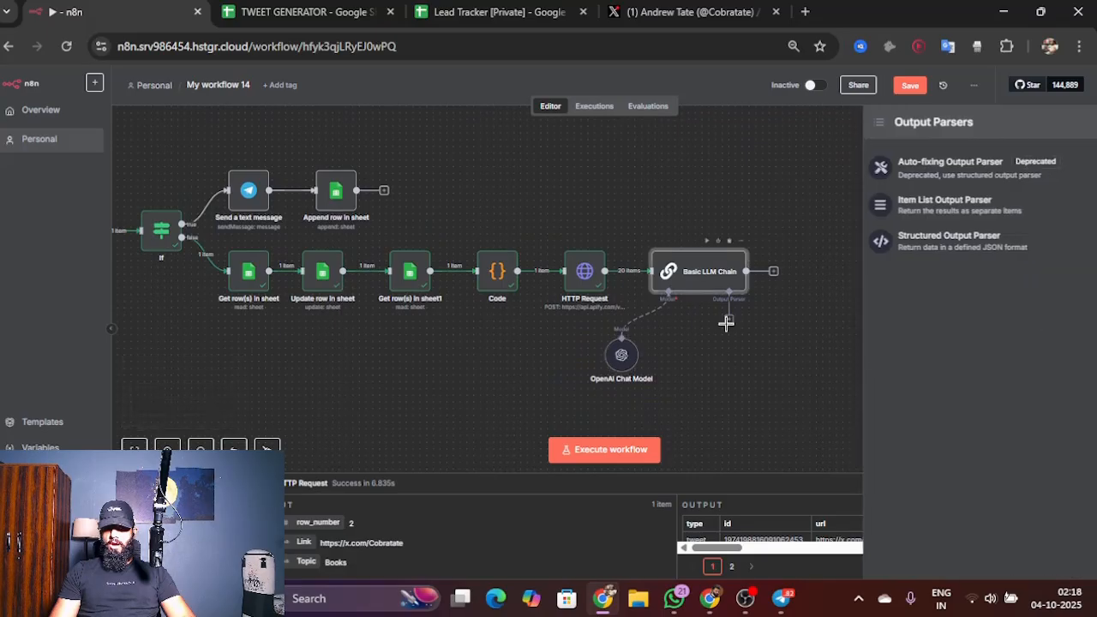
click(1018, 251)
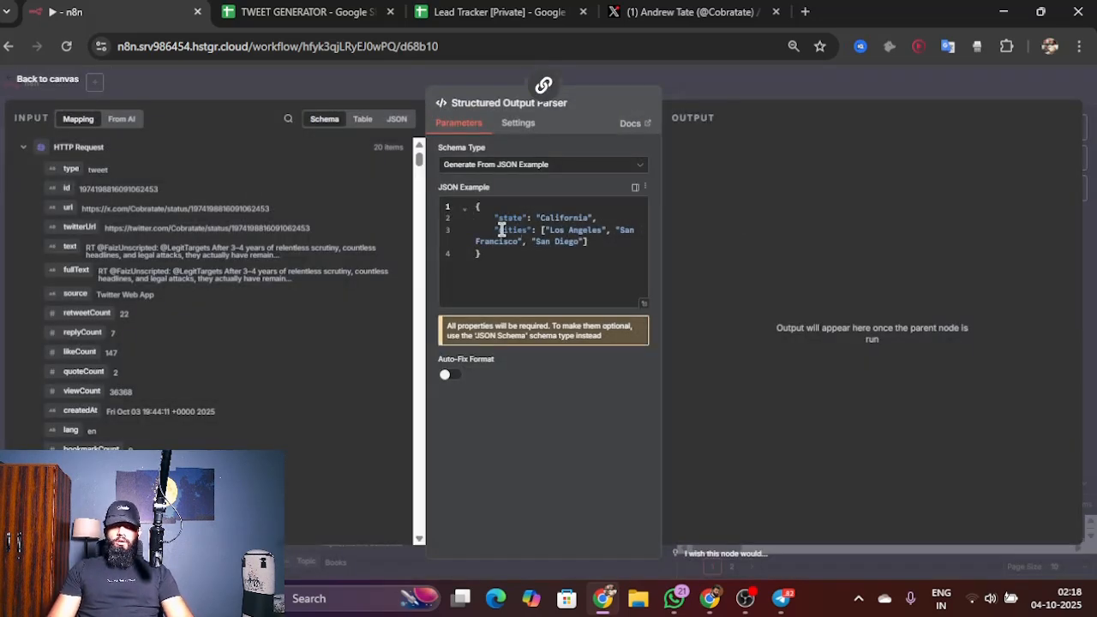
drag(494, 218, 565, 334)
key(BackSpace)
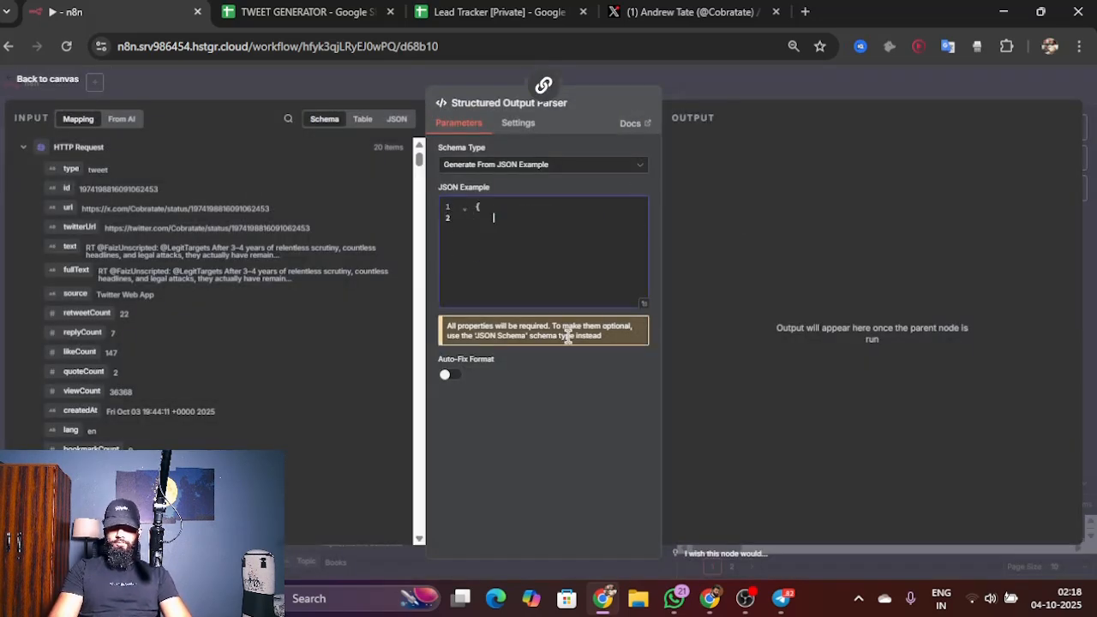
text(")
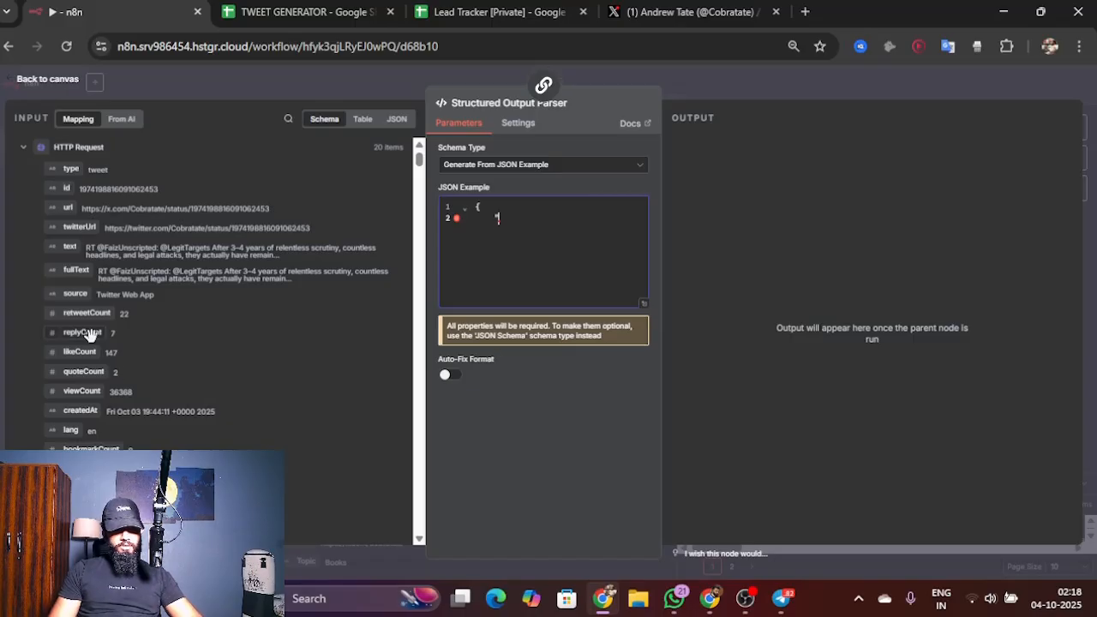
scroll(90, 330, up, 2)
scroll(725, 255, down, 2)
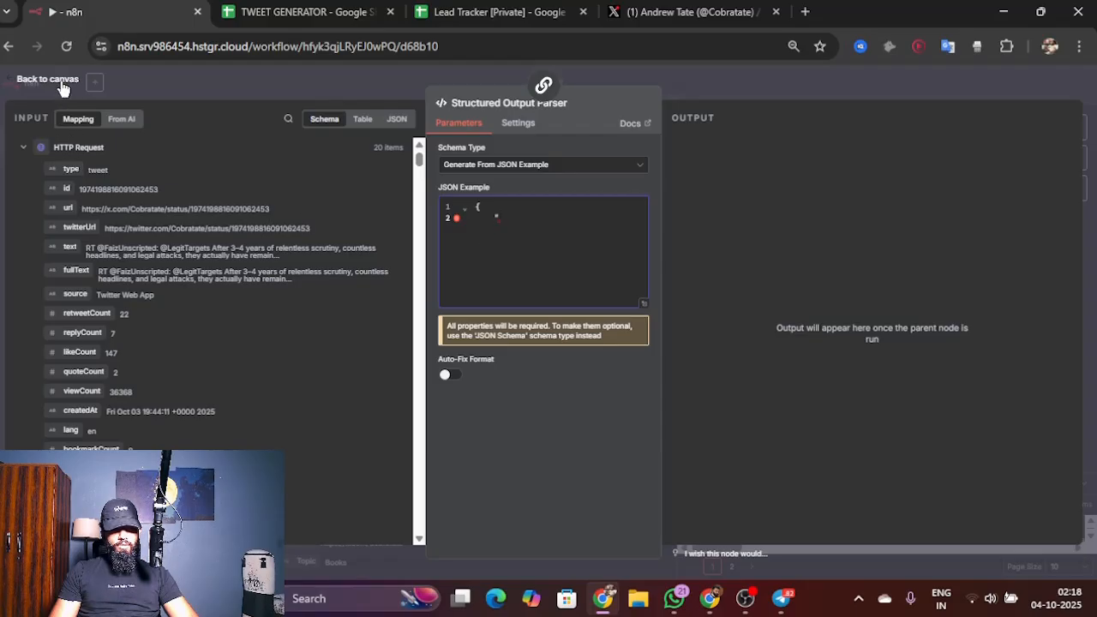
click(61, 84)
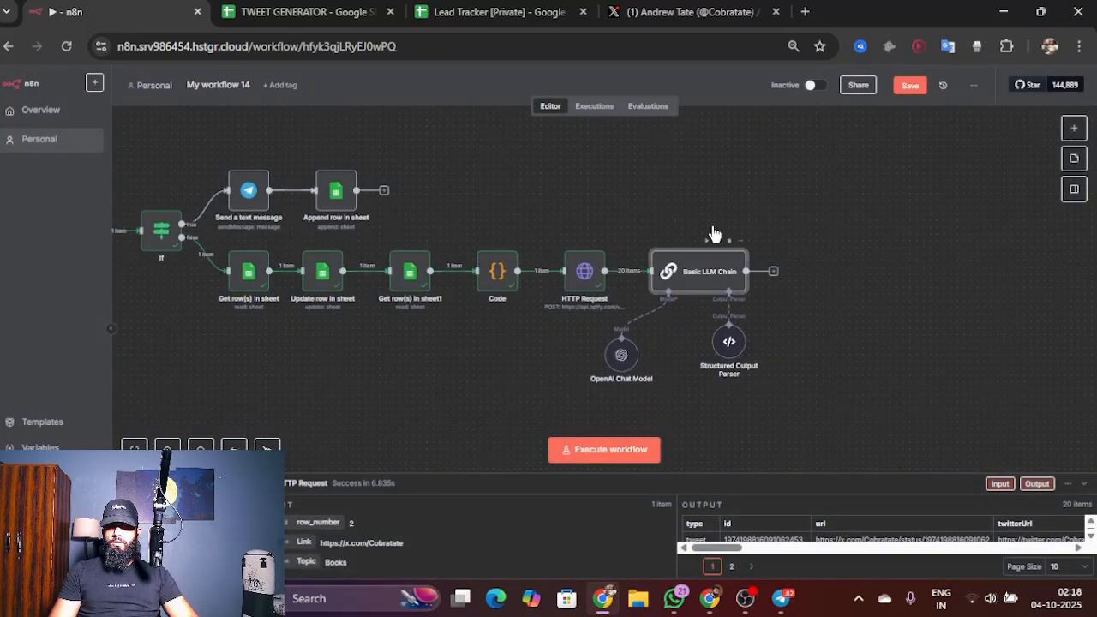
Step: Disconnect the Structured Output Parser from the Basic LLM Chain
double_click(716, 272)
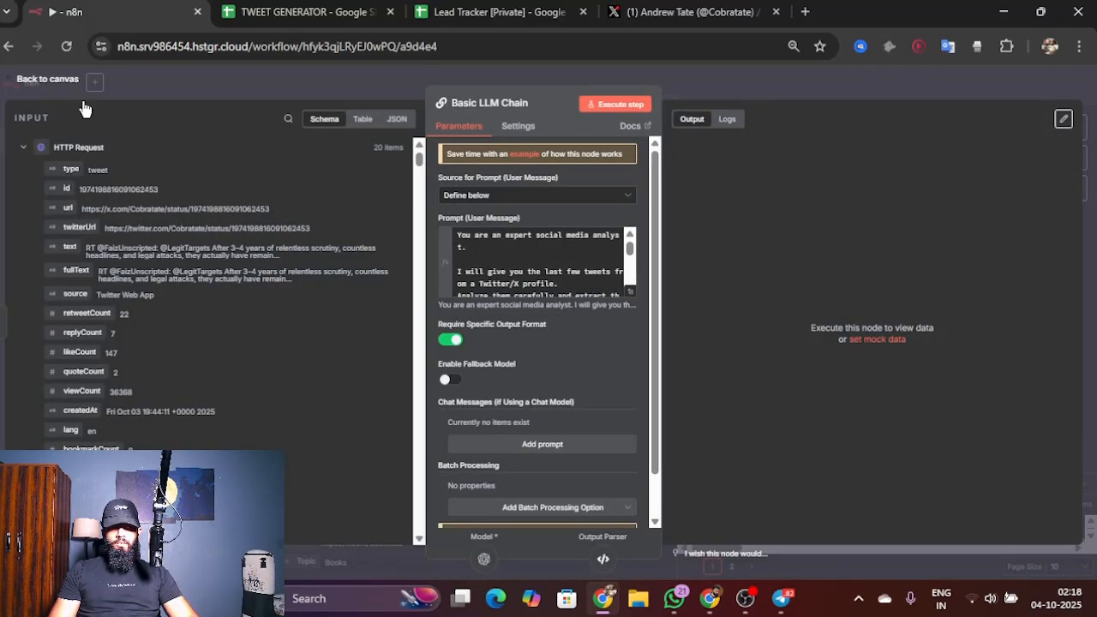
click(48, 79)
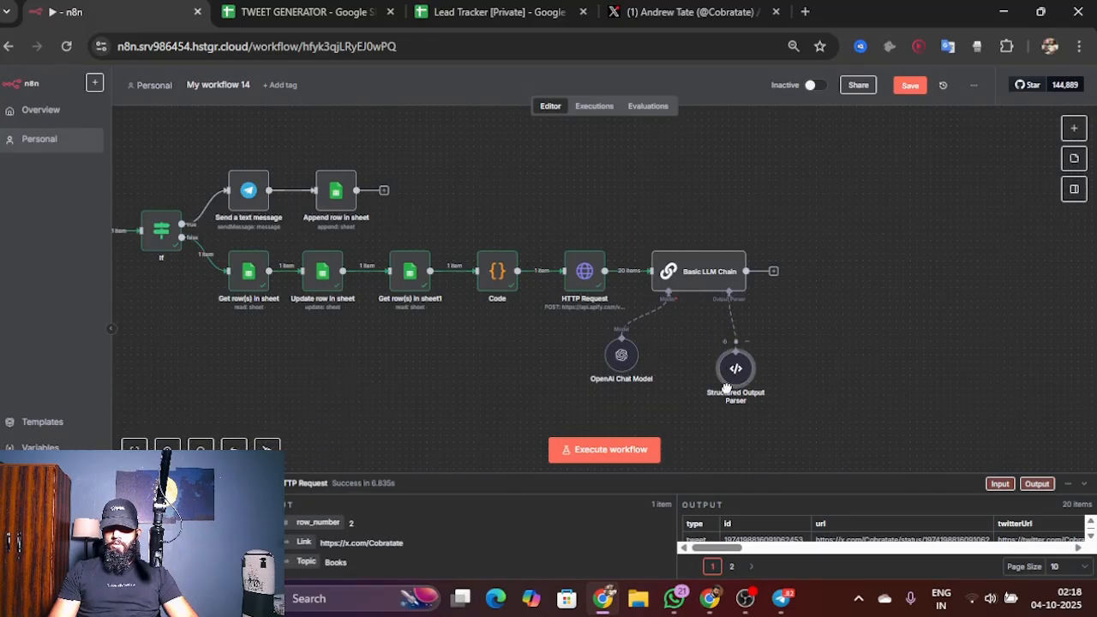
click(731, 340)
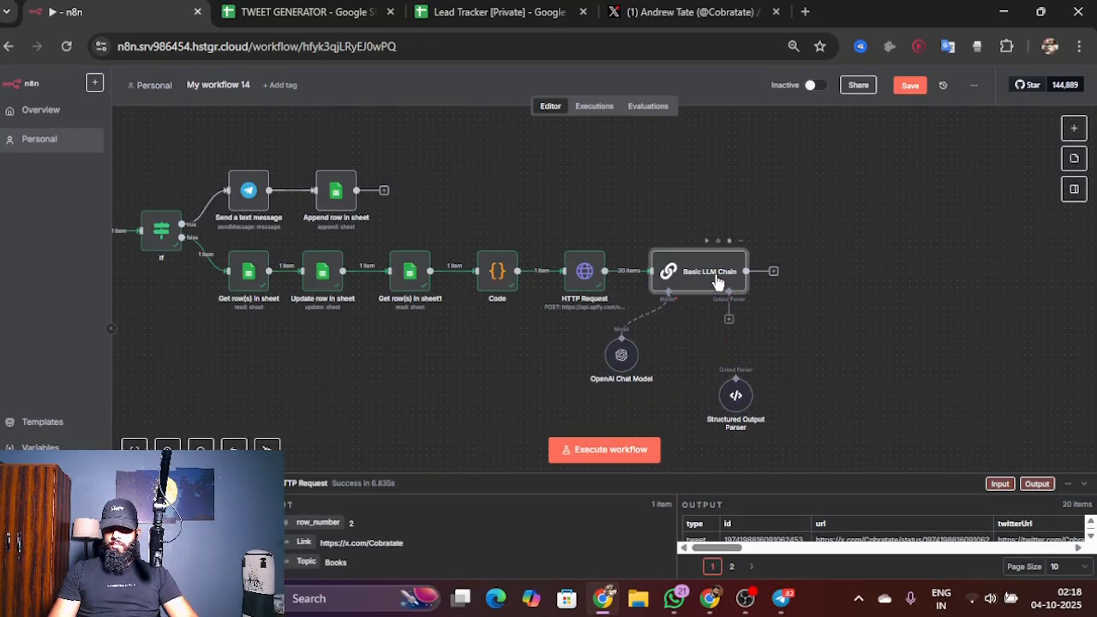
Step: Execute the Basic LLM Chain without the output parser and check which JSON keys its prompt requests
double_click(702, 279)
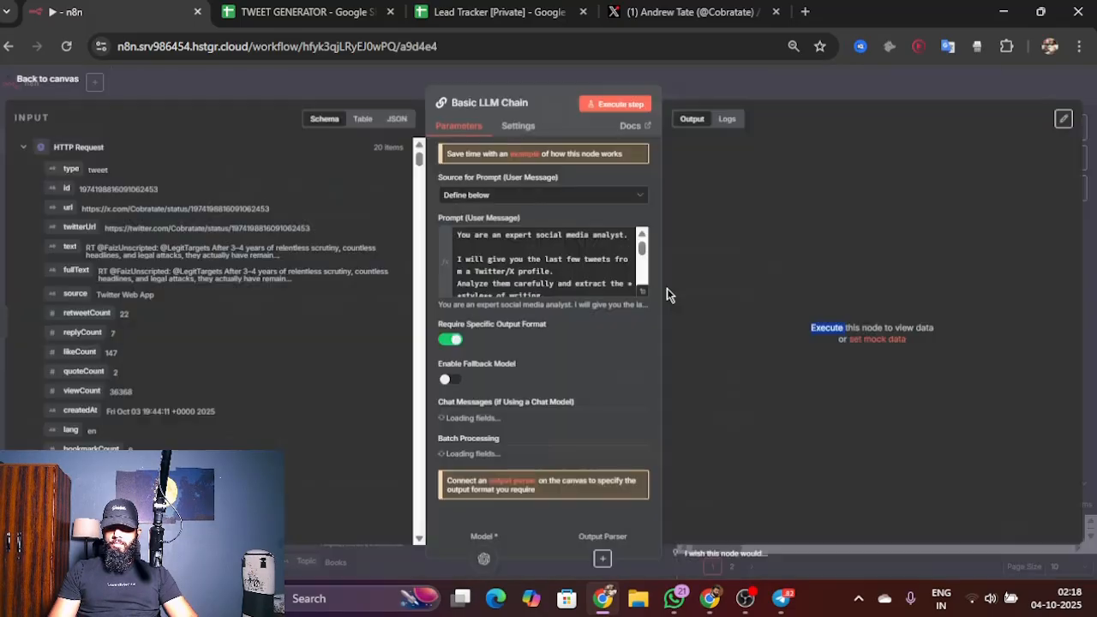
click(631, 104)
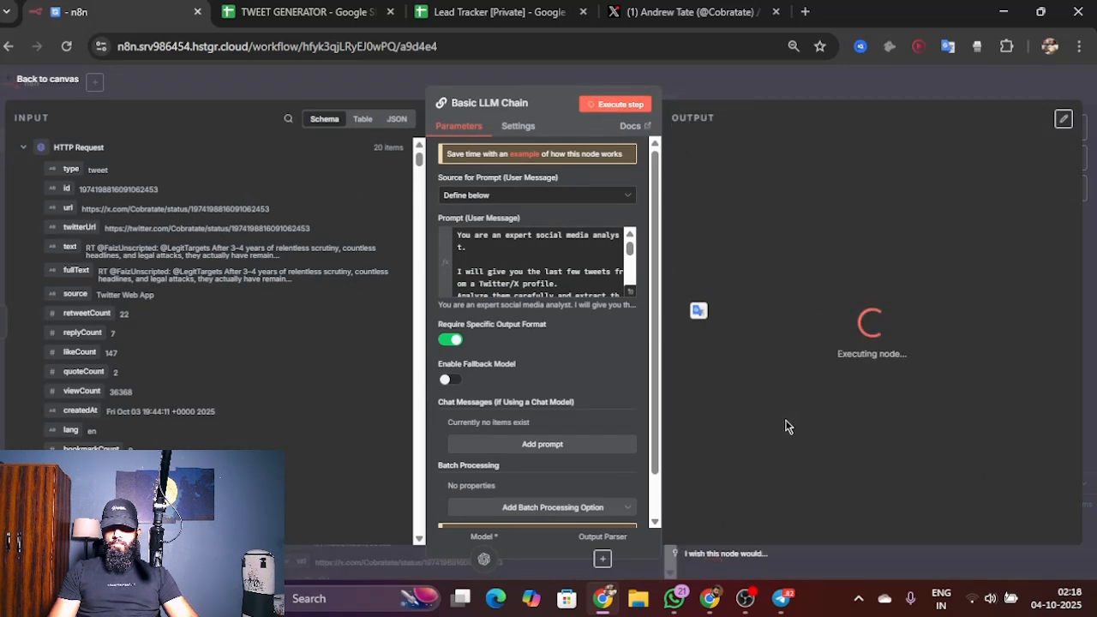
scroll(540, 281, down, 10)
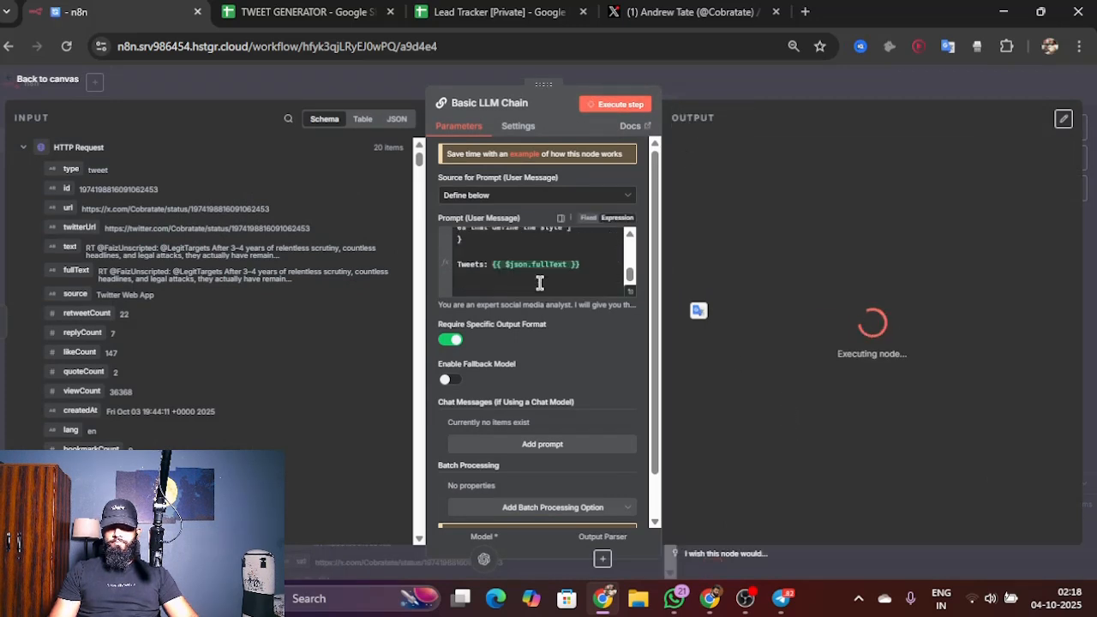
scroll(540, 281, up, 1)
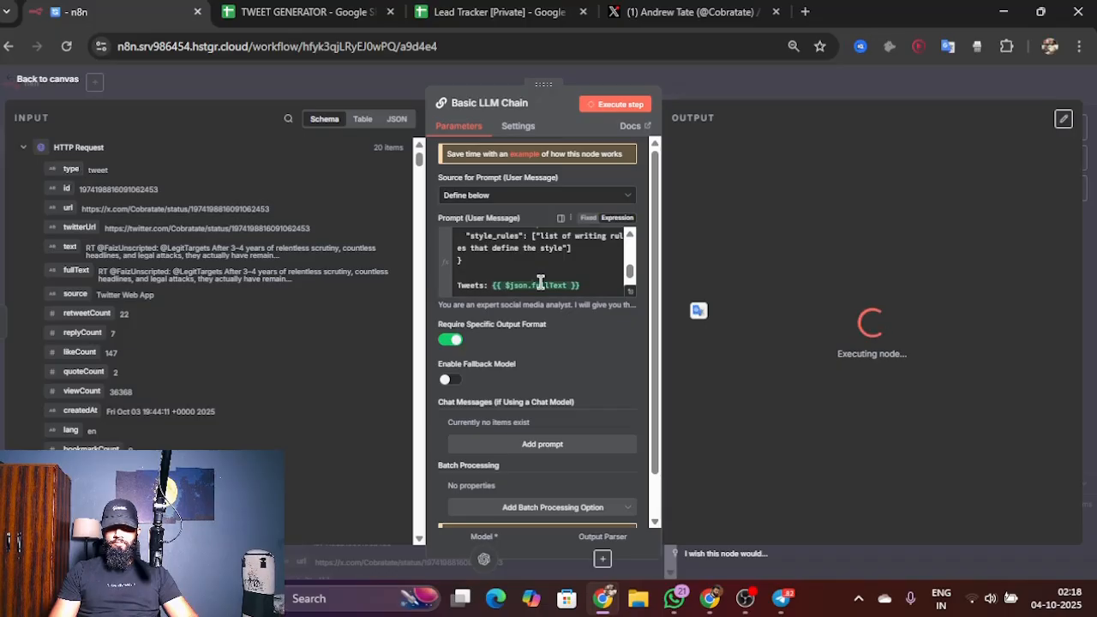
scroll(540, 283, up, 1)
scroll(540, 282, up, 3)
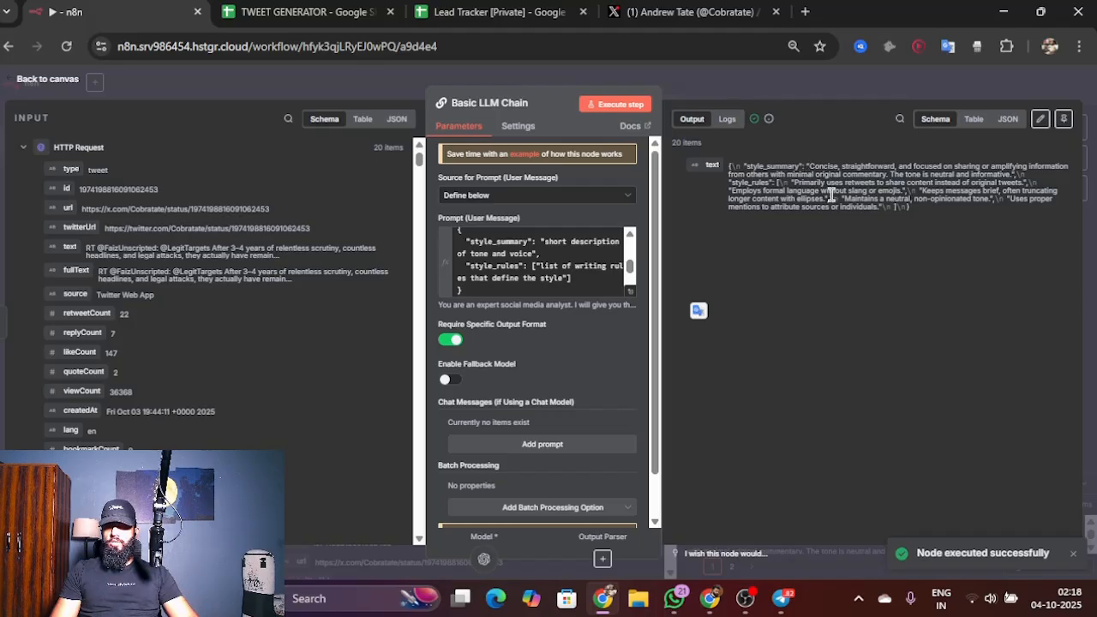
click(91, 84)
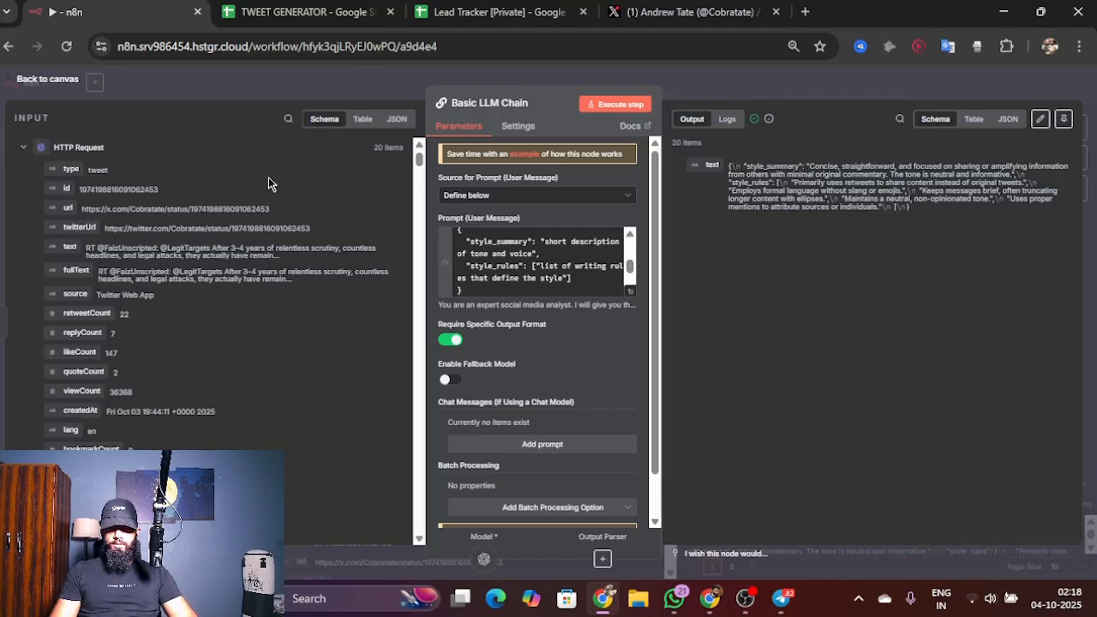
Step: Reconnect the Structured Output Parser to the Basic LLM Chain's output parser connector
click(736, 393)
mouse_move(735, 392)
mouse_down()
mouse_move(728, 334)
mouse_move(737, 383)
mouse_up()
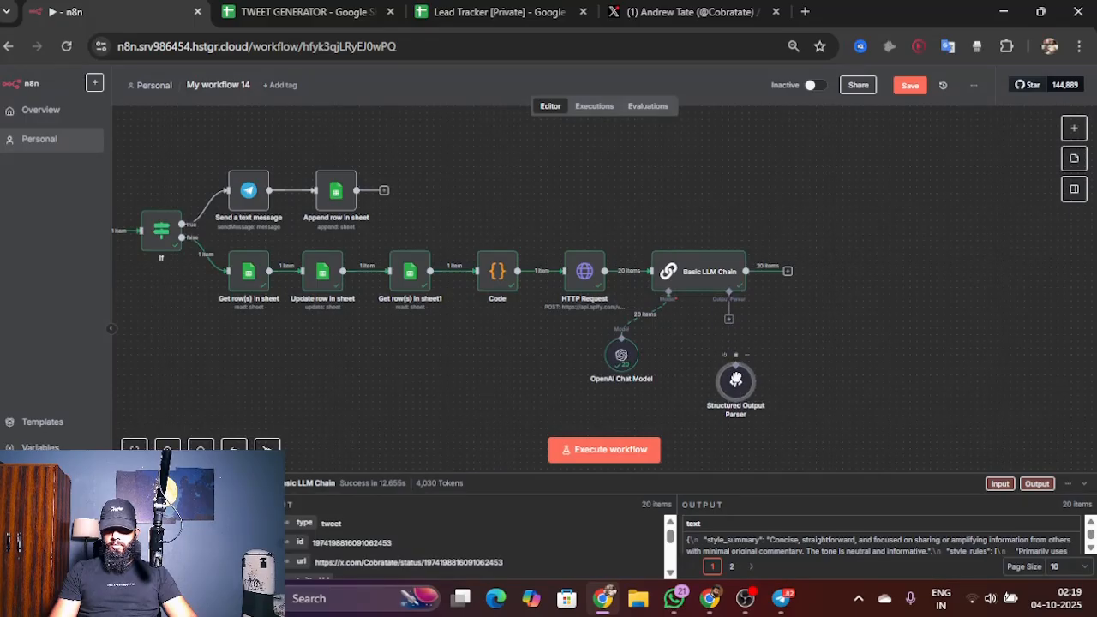
drag(736, 334, 736, 365)
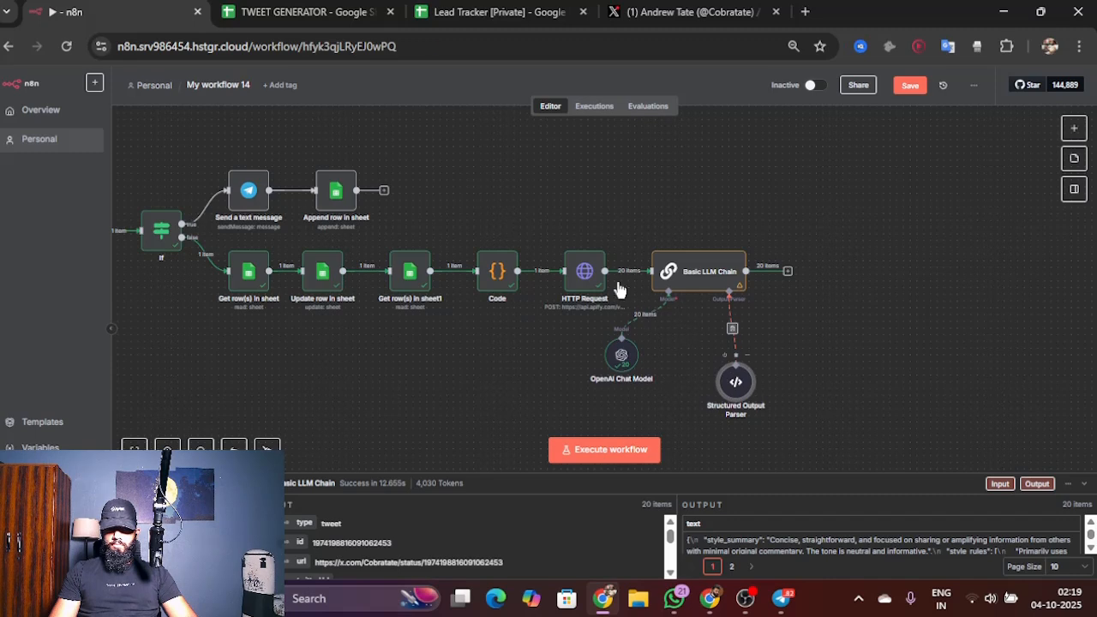
Step: Add the entry "style_summary": "string" to the Structured Output Parser's JSON example
click(505, 219)
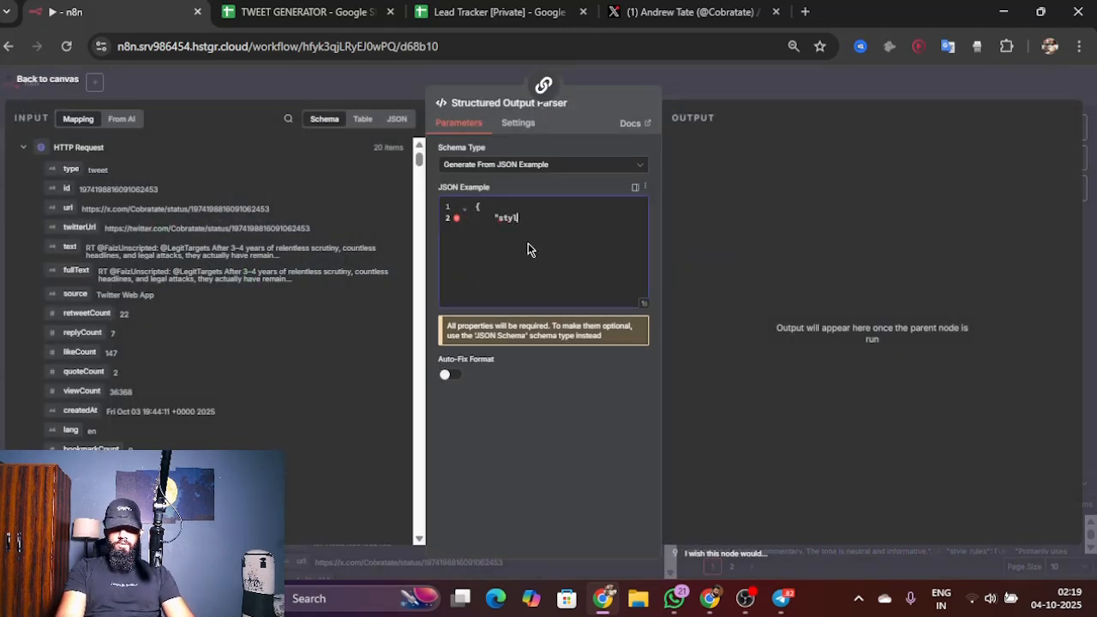
text("style_su)
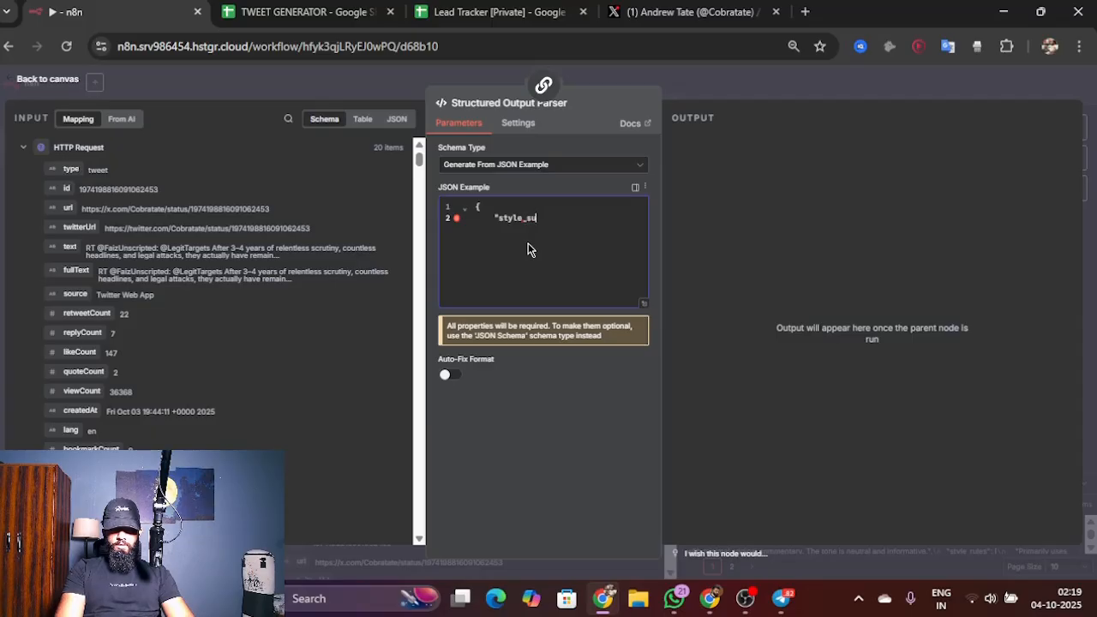
text(mmary")
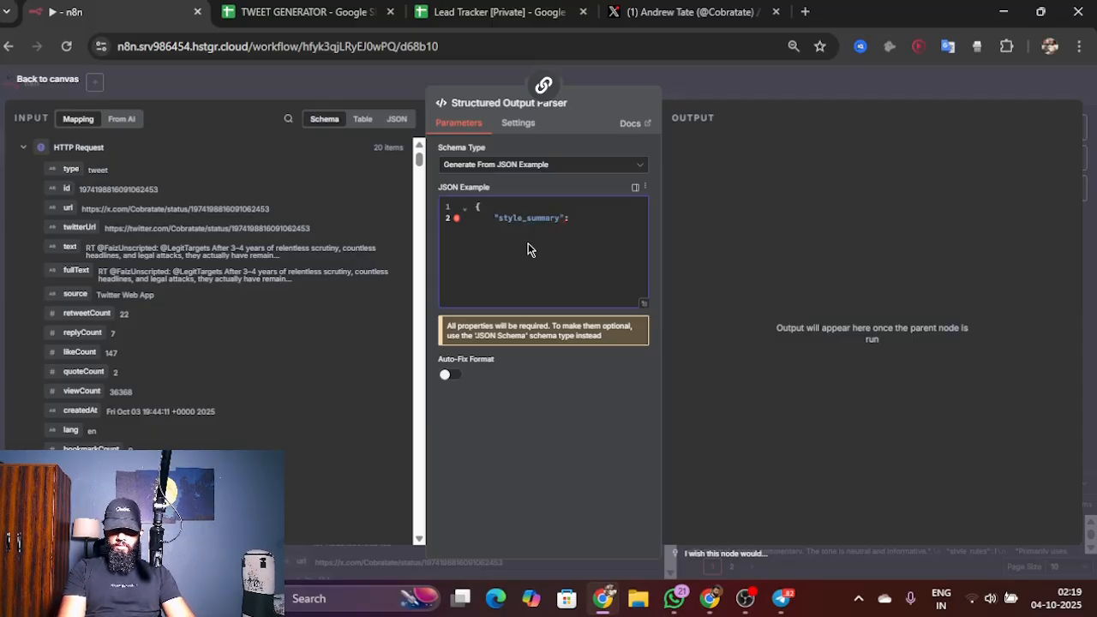
text(: "strin)
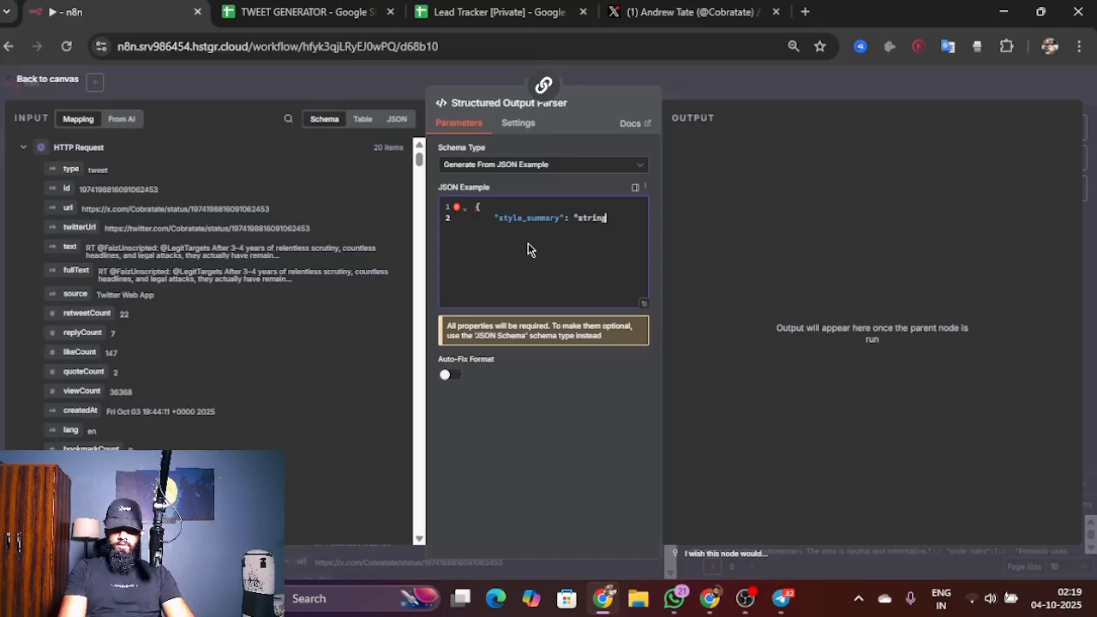
text(g",)
key(Return)
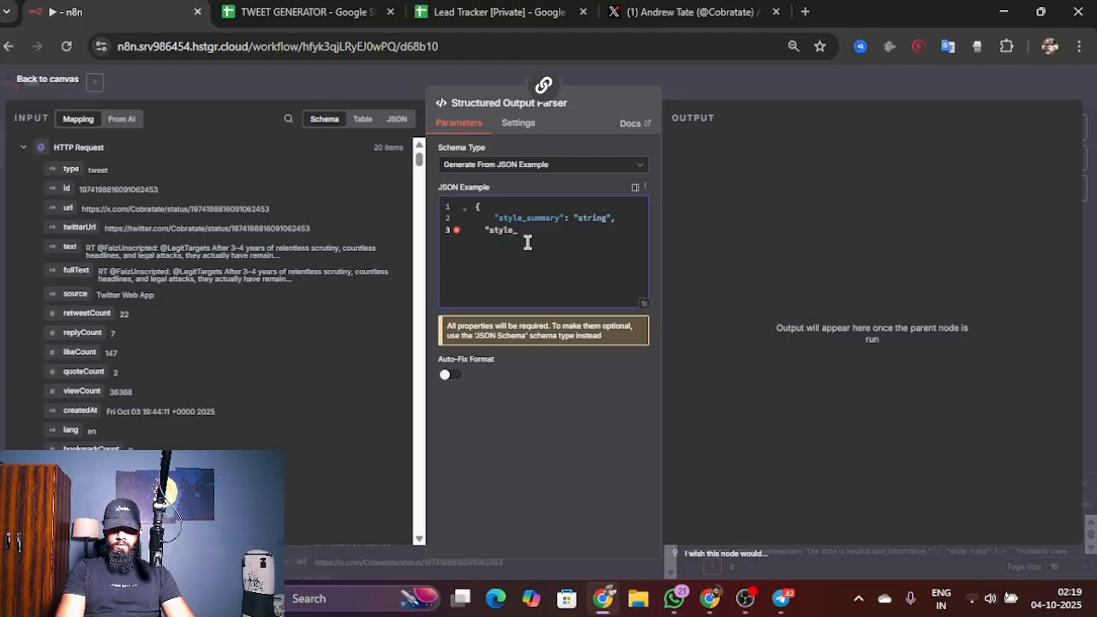
Step: Complete the JSON example with "style_rules": ["string"] and its closing brace, and return to the canvas
text(": [)
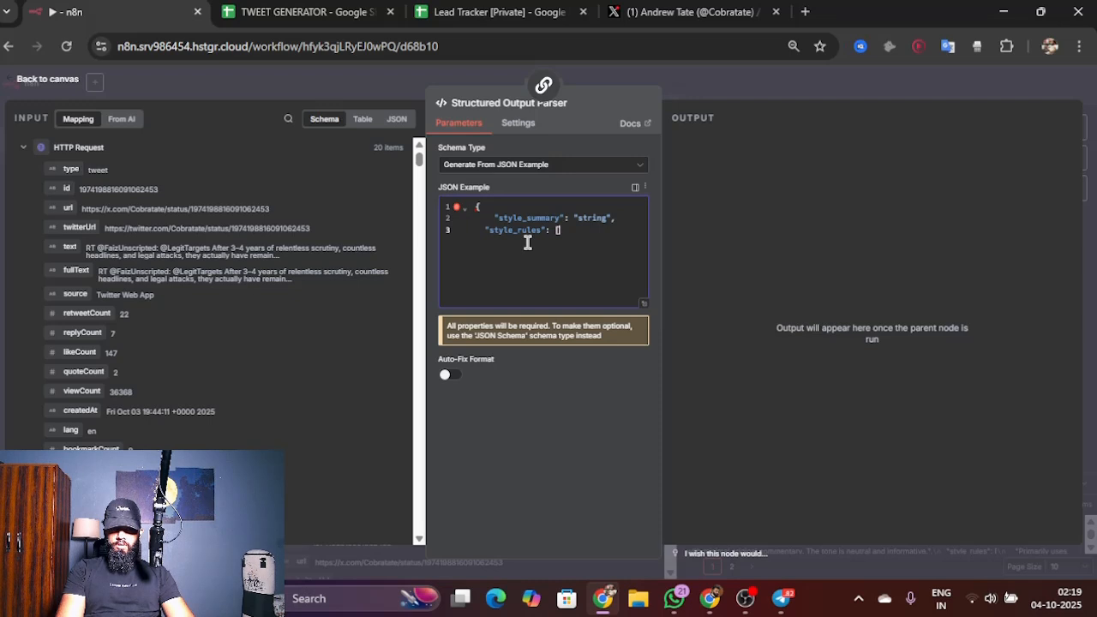
key(BackSpace)
key(BackSpace)
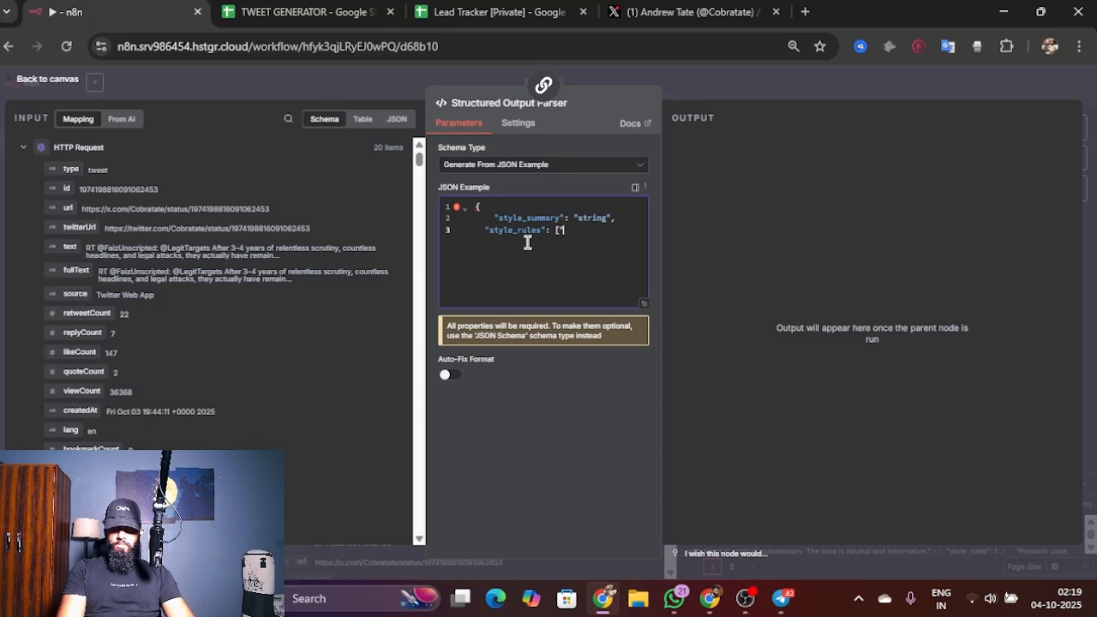
text(tring)
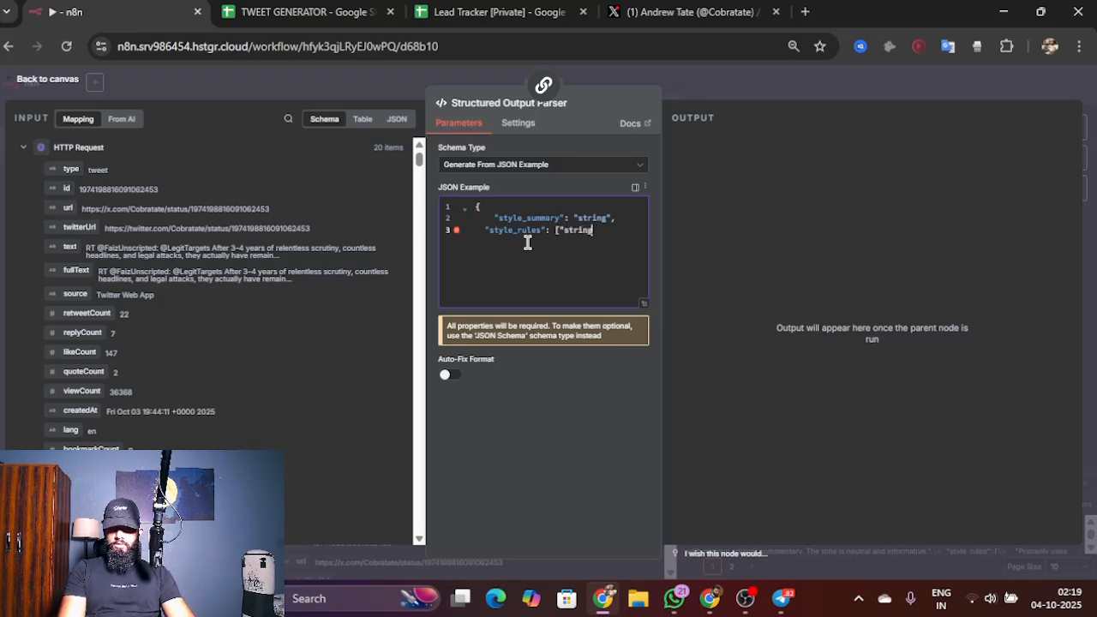
text(")
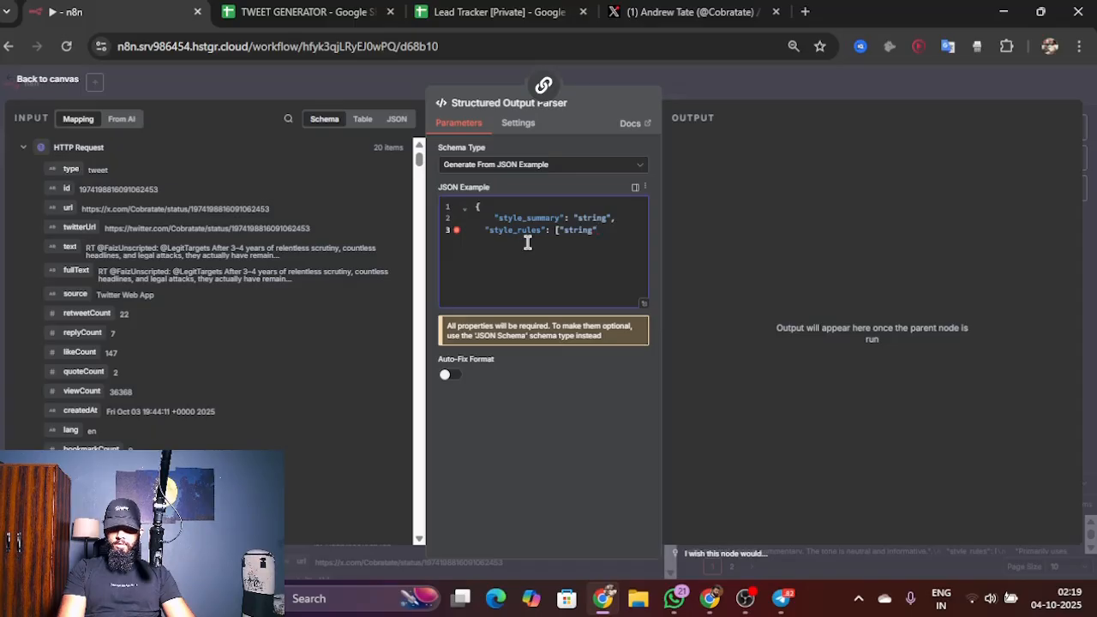
text(])
key(Return)
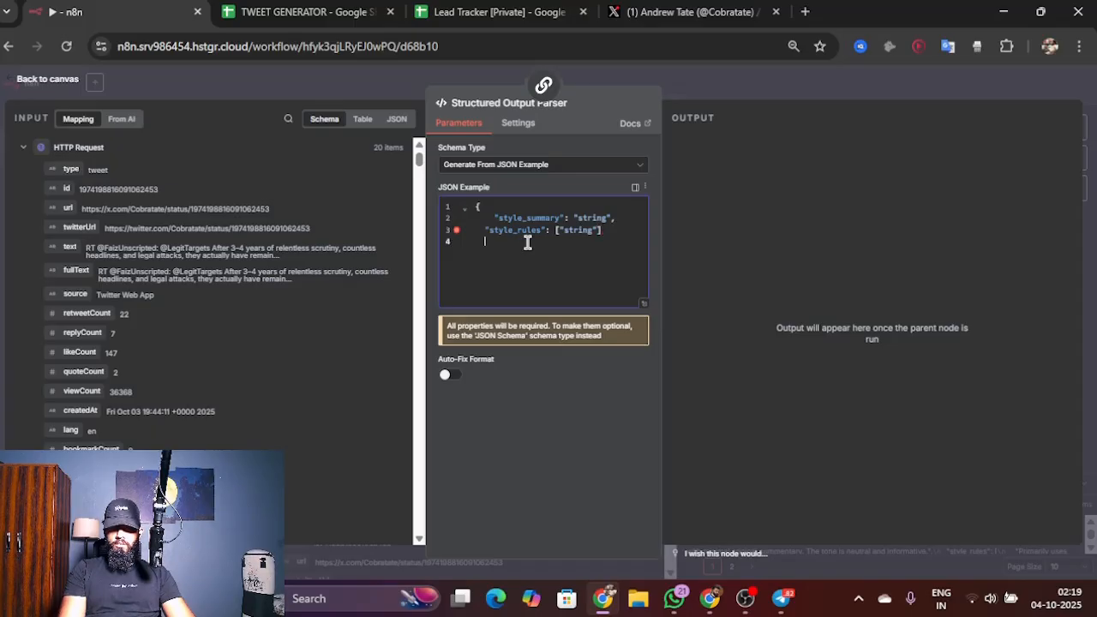
text(})
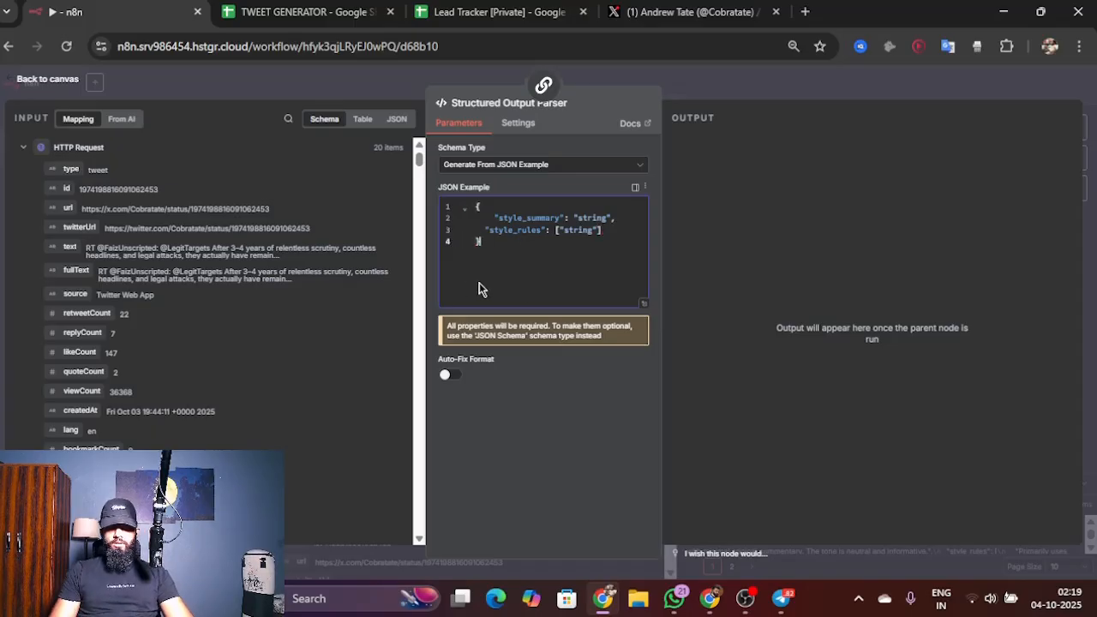
click(41, 86)
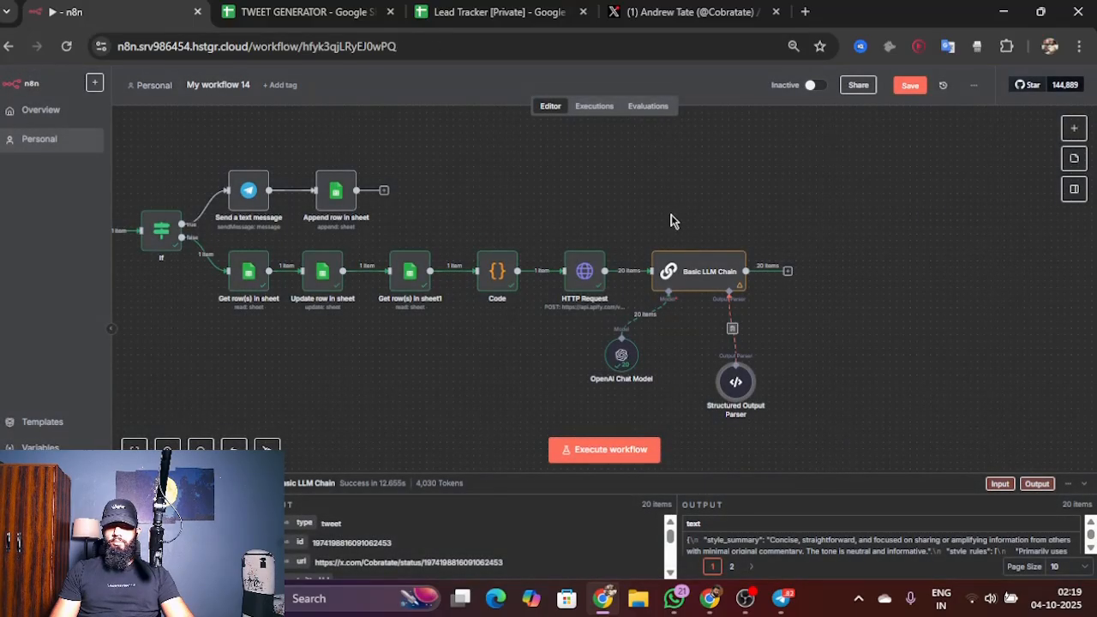
Step: Execute the Basic LLM Chain with the Structured Output Parser attached
double_click(649, 271)
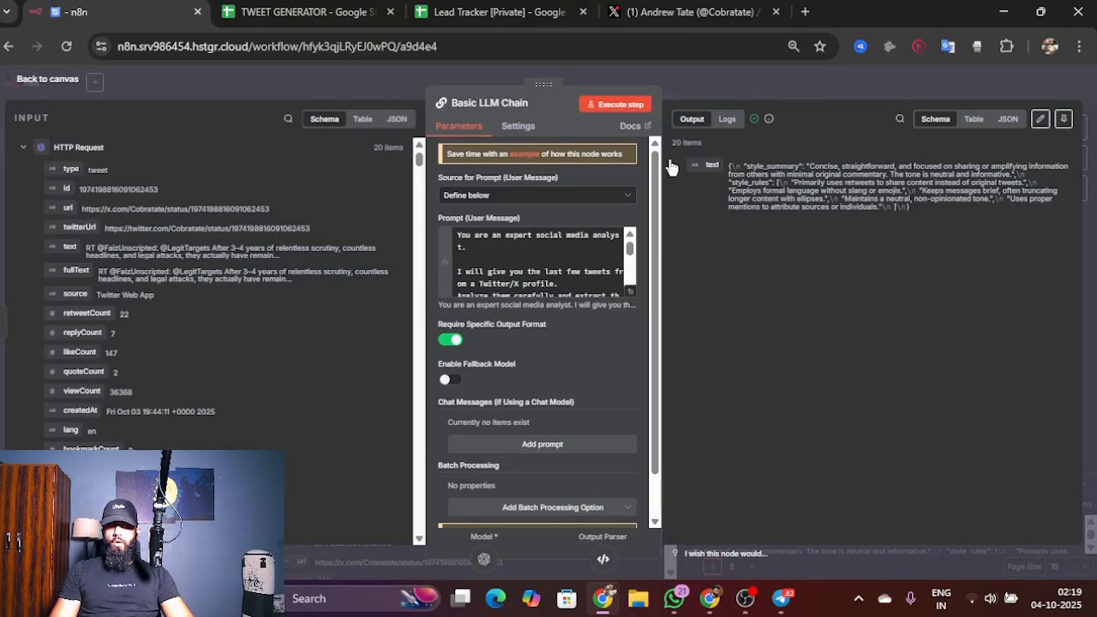
click(615, 104)
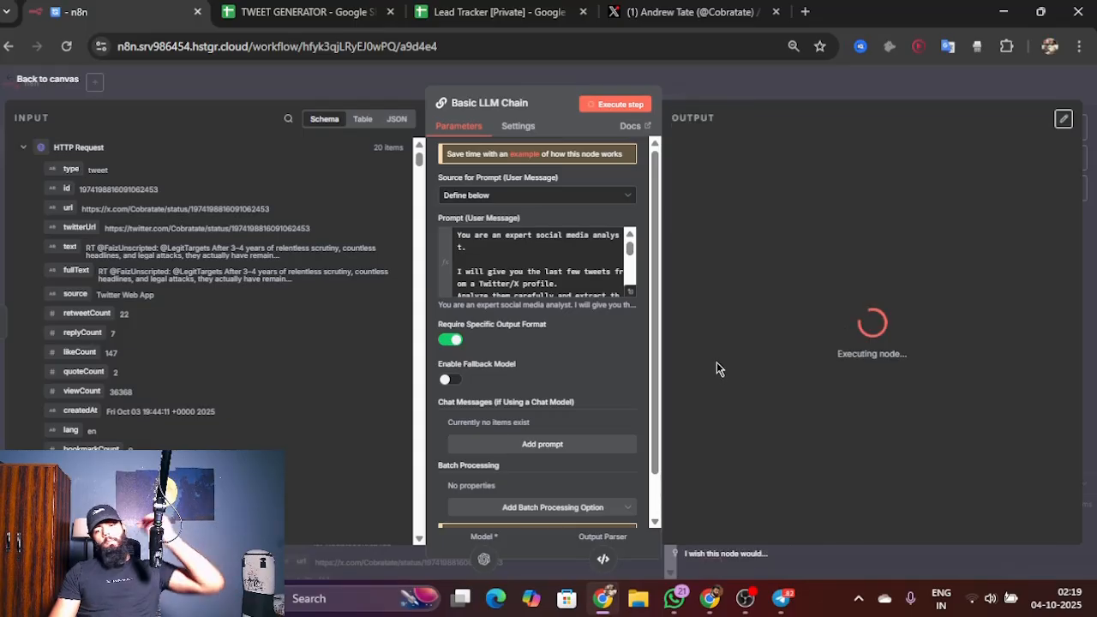
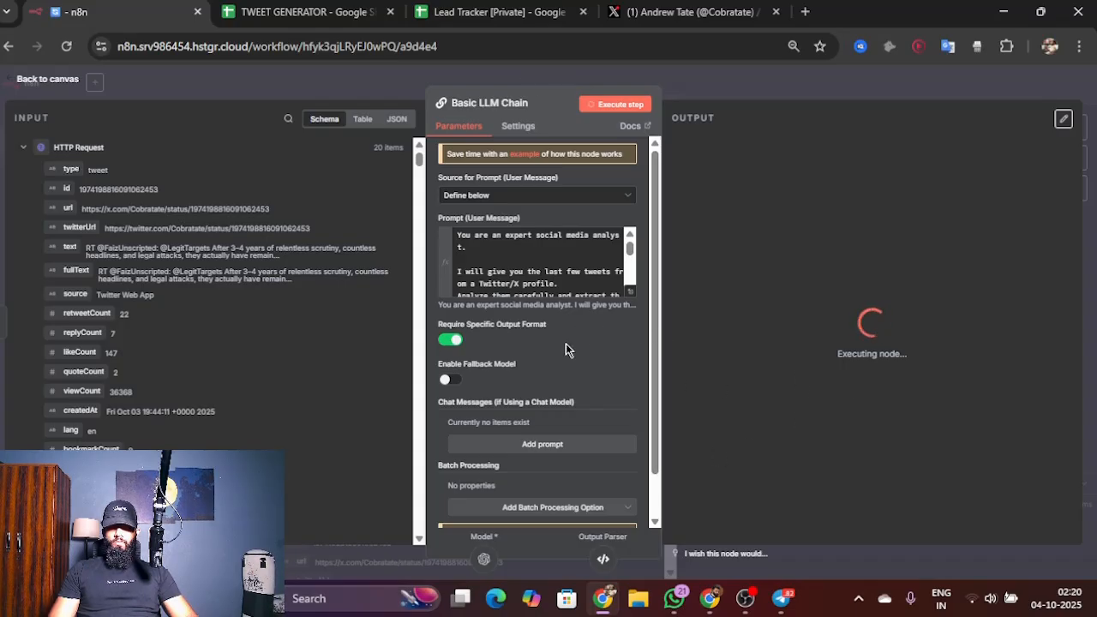
Step: Rename the Basic LLM Chain node to STYLE EXTRACTOR and return to the canvas
scroll(566, 348, down, 1)
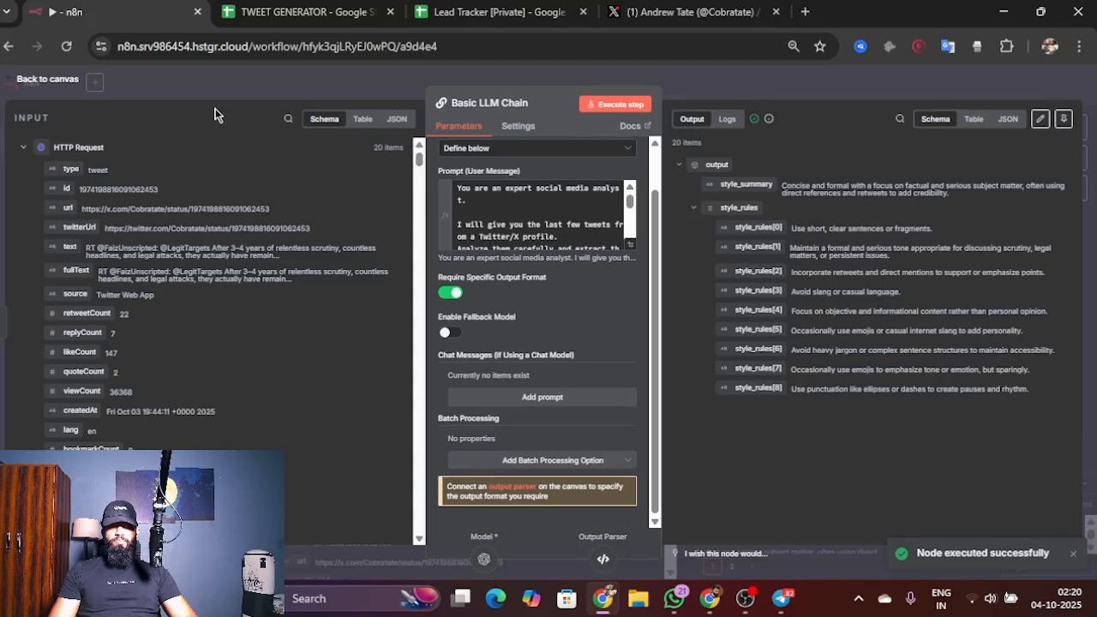
click(60, 80)
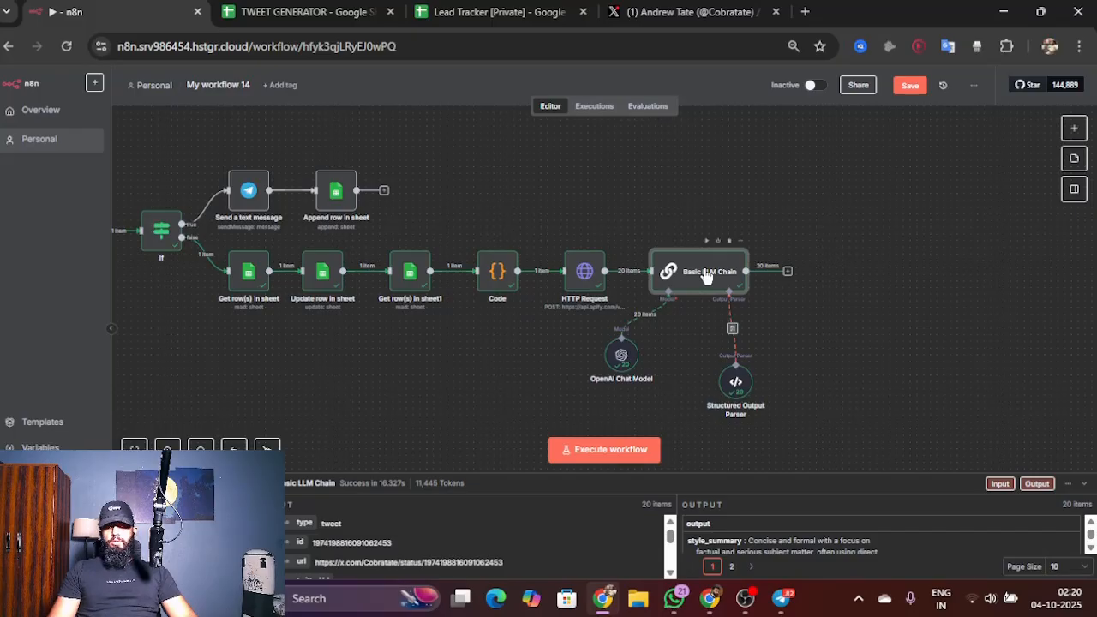
double_click(705, 276)
click(487, 103)
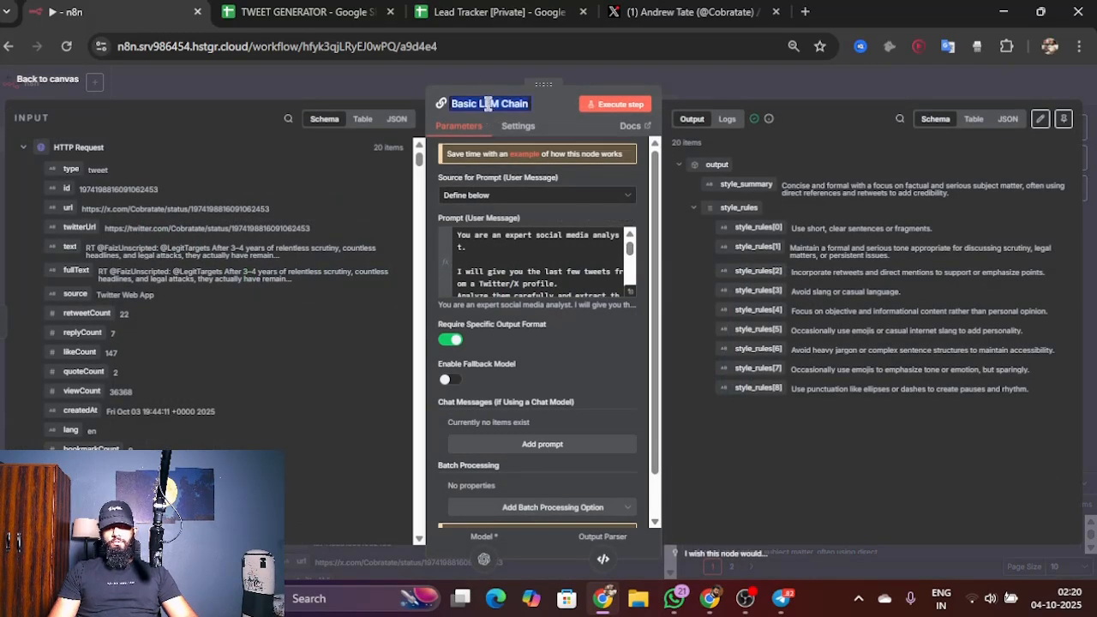
text(STYL)
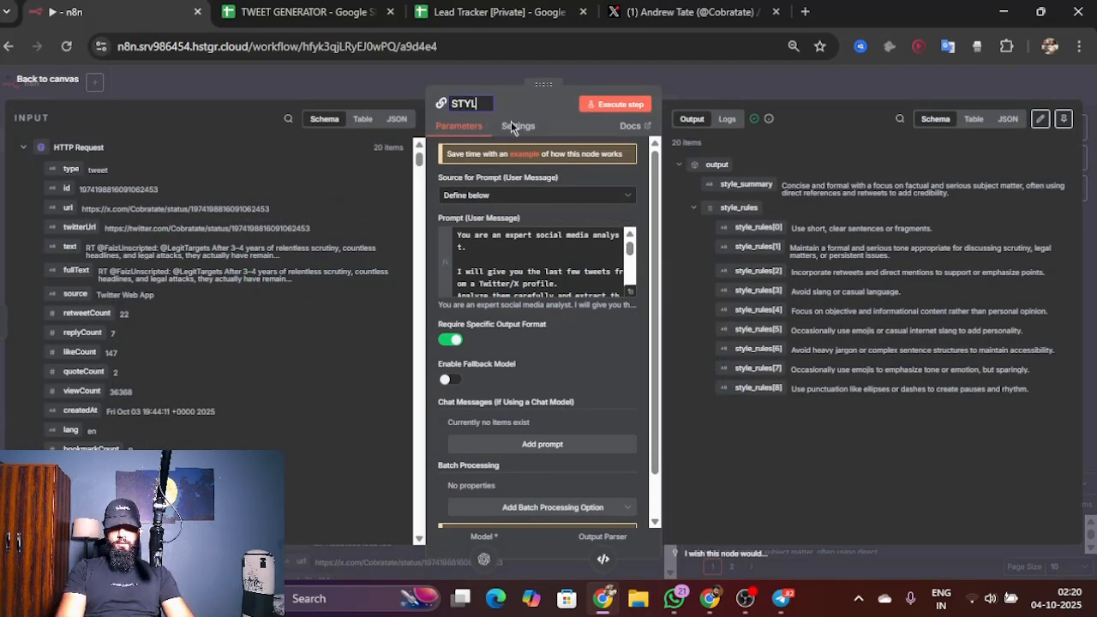
text(E EXTRACTOR)
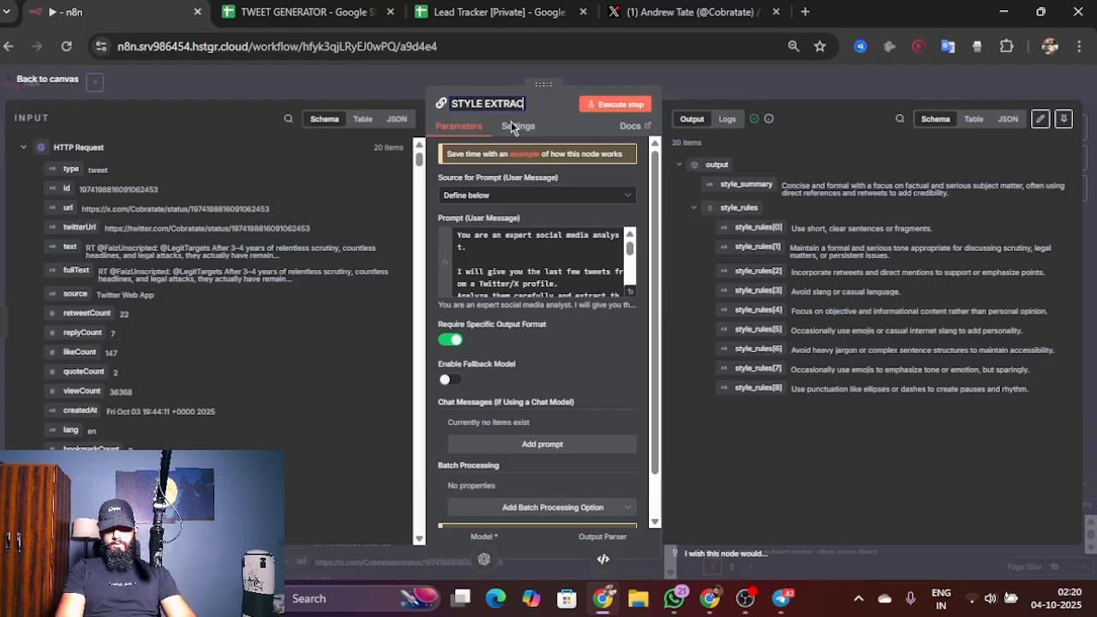
key(BackSpace)
key(BackSpace)
text(OR)
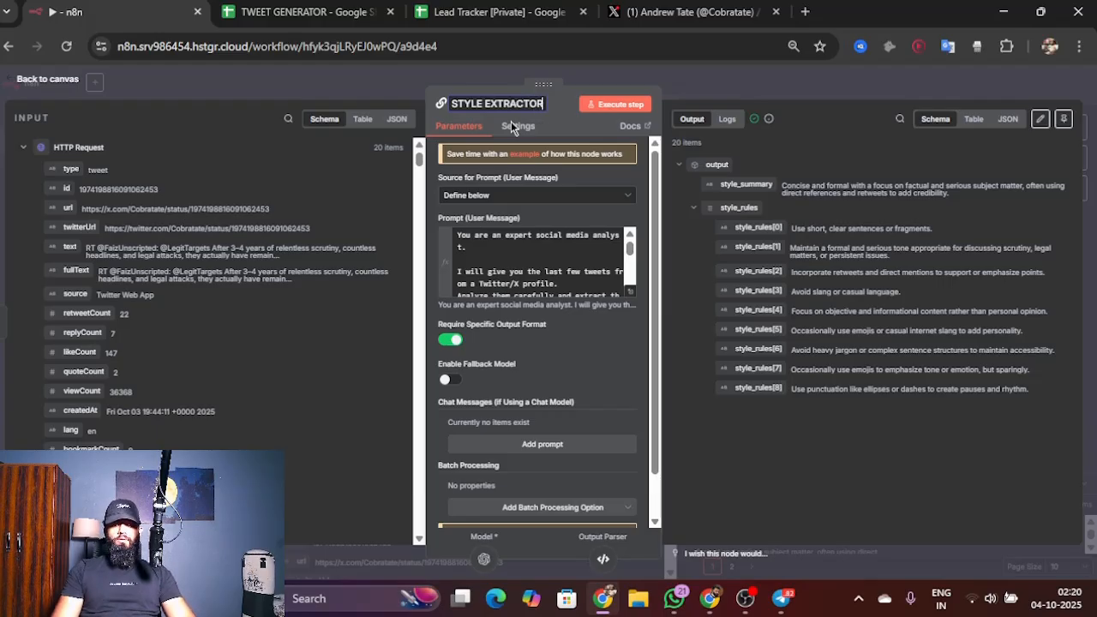
click(49, 83)
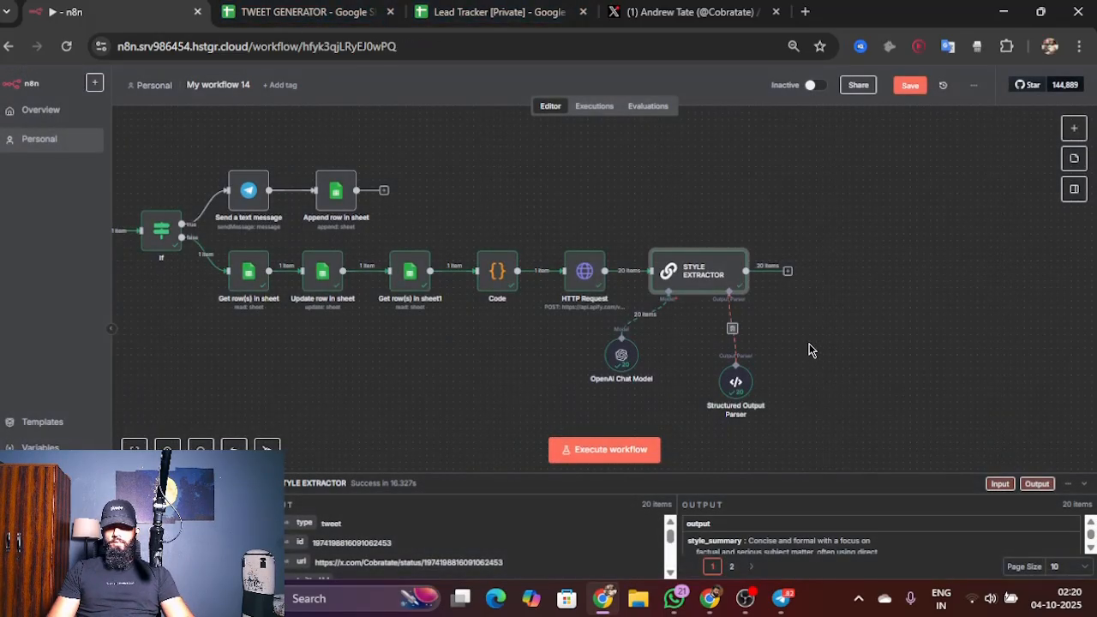
Step: Add a new Basic LLM Chain node after the STYLE EXTRACTOR
click(788, 270)
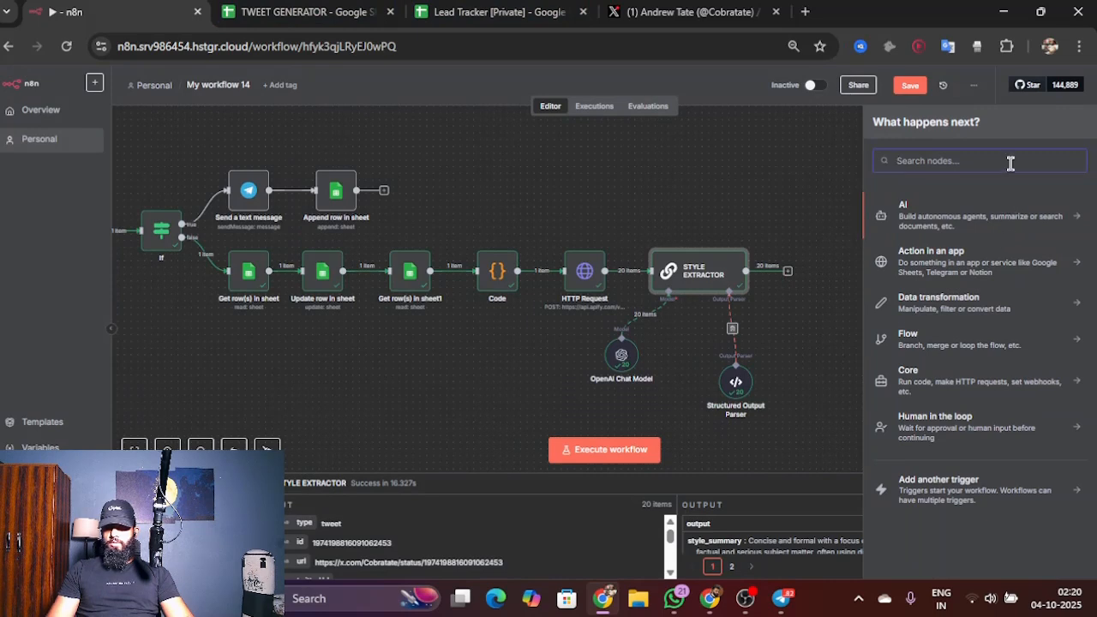
click(951, 220)
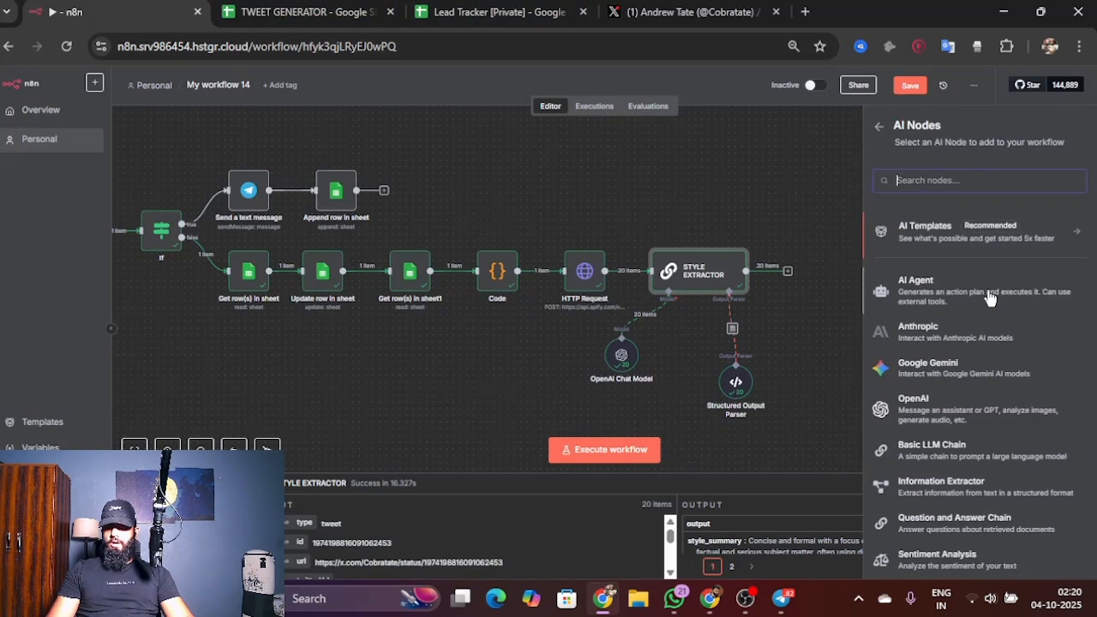
click(991, 460)
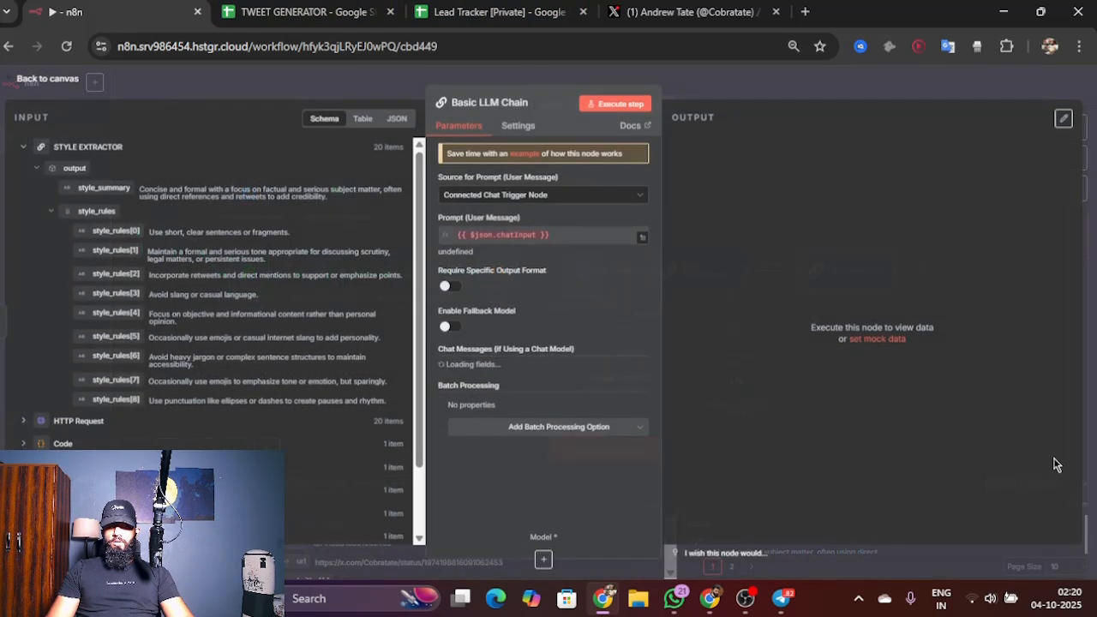
Step: Rename the new Basic LLM Chain node to TWEET GENERATOR
click(488, 101)
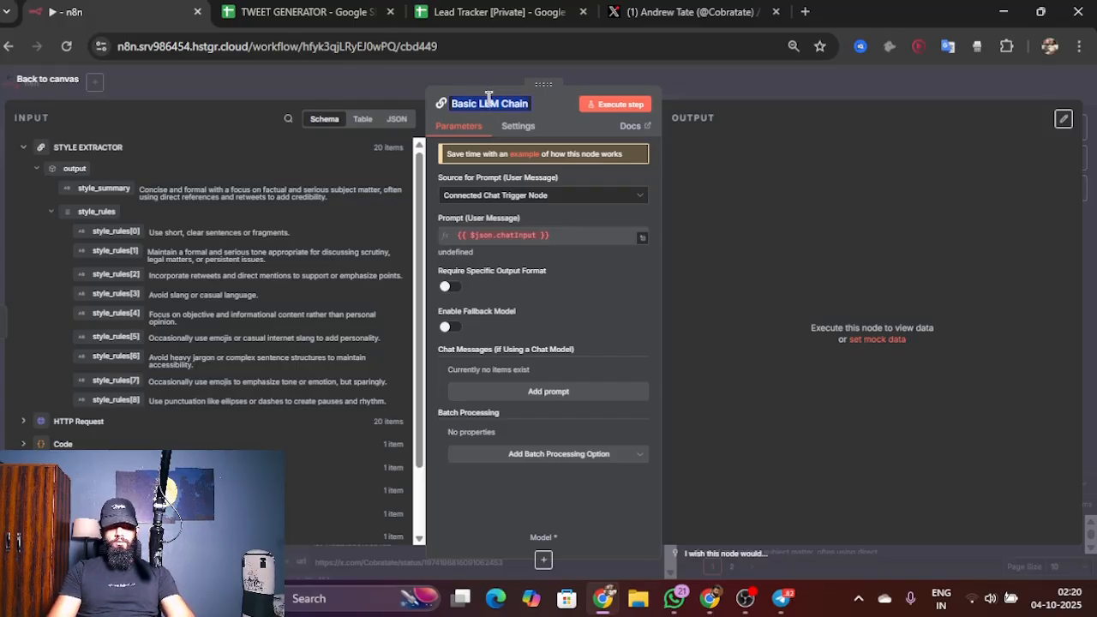
text(t)
key(BackSpace)
text(T)
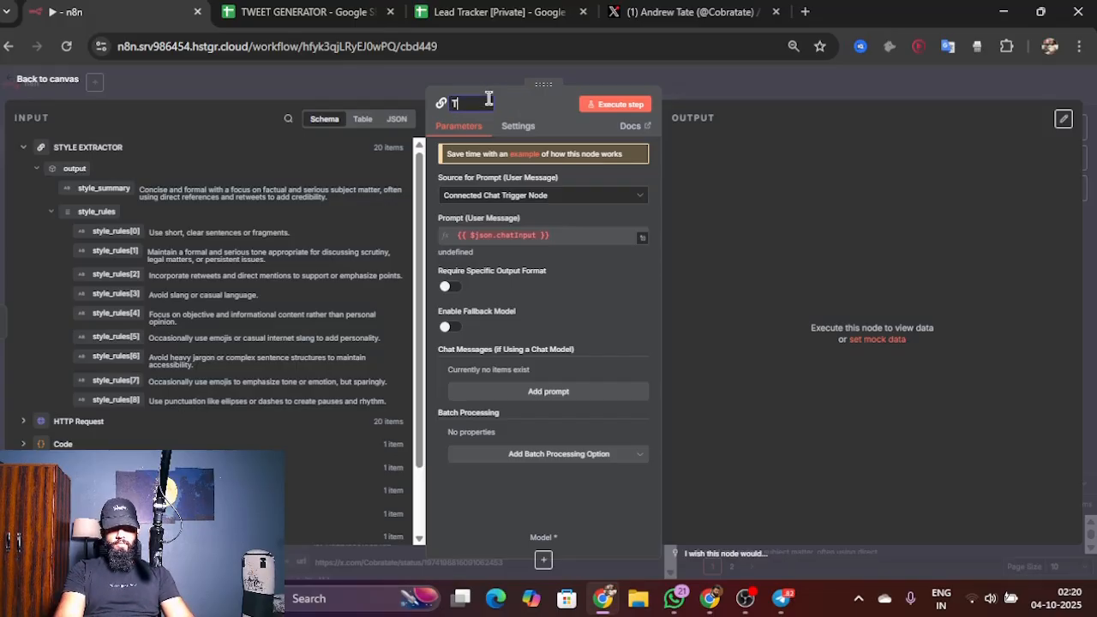
text(WEET GEN)
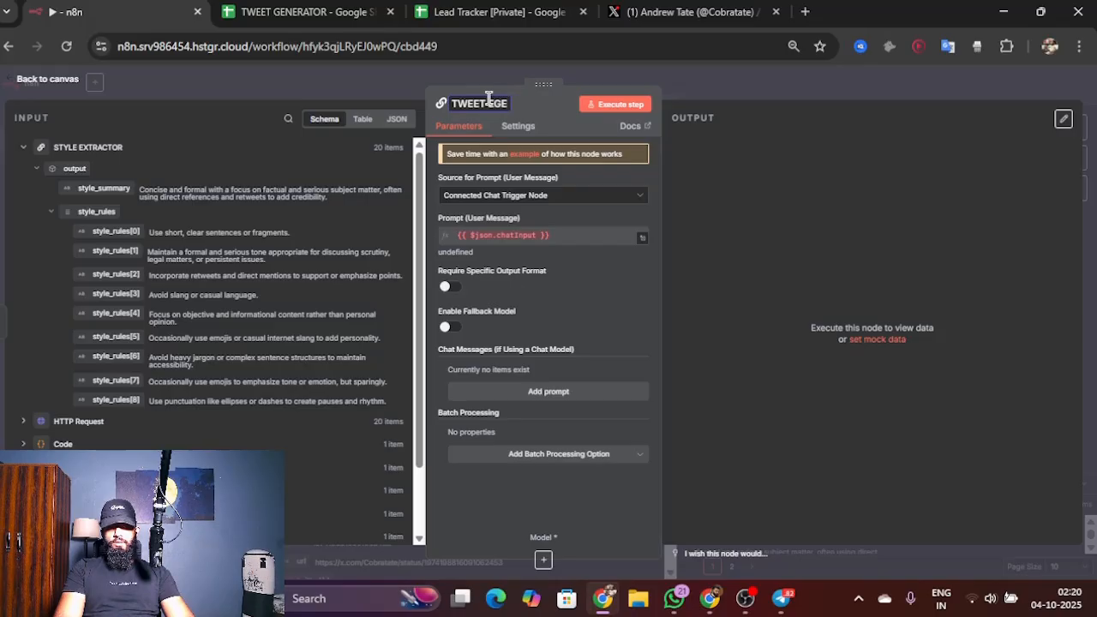
key(BackSpace)
key(BackSpace)
text(GENERATOR)
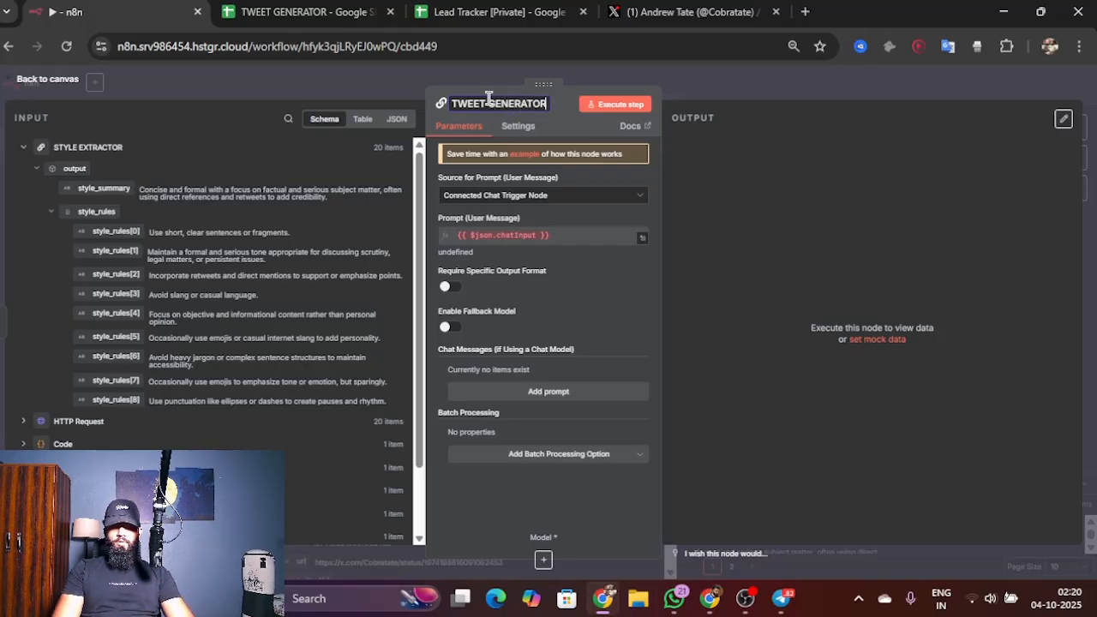
Step: Set the prompt source to Define below and paste the expert tweet writer prompt, enlarging its text box
click(509, 197)
click(604, 278)
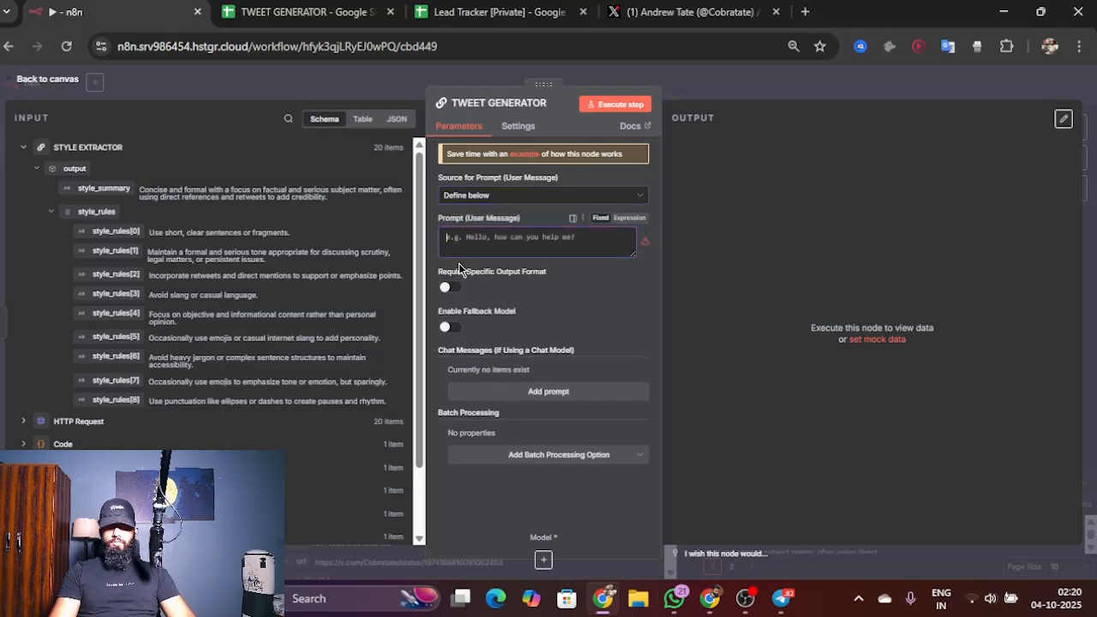
key(ctrl+p)
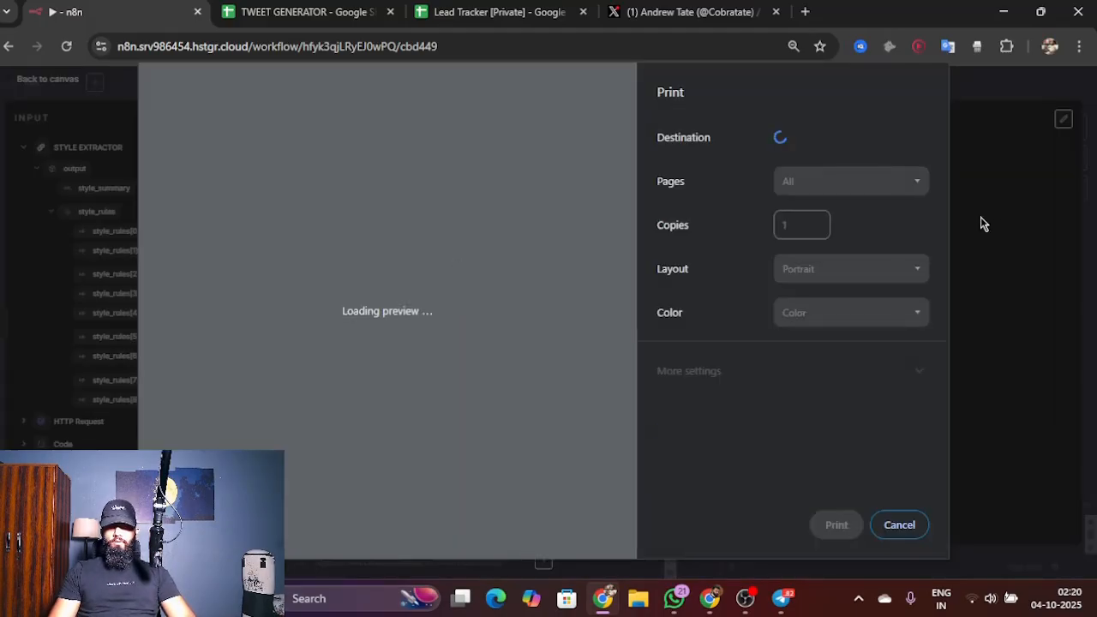
click(899, 522)
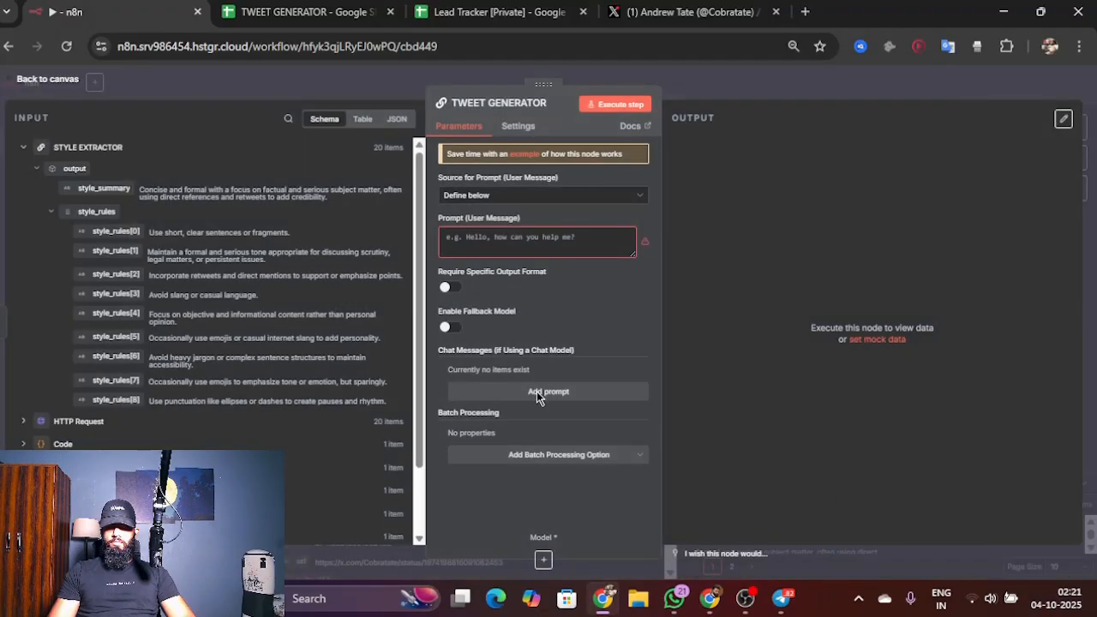
key(ctrl+v)
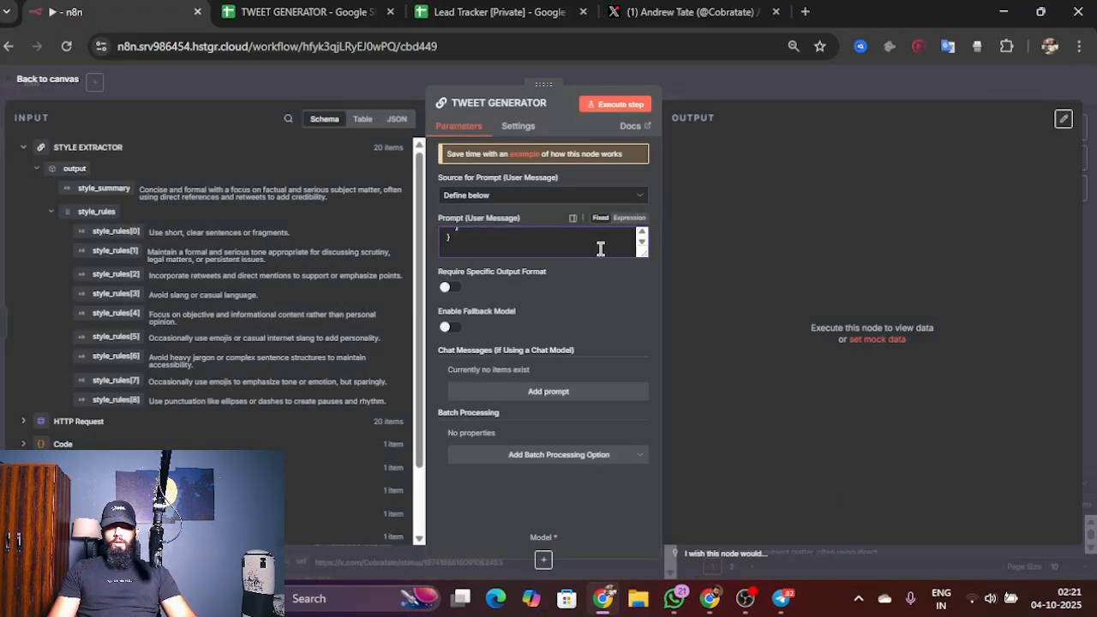
scroll(606, 253, up, 3)
scroll(610, 252, up, 5)
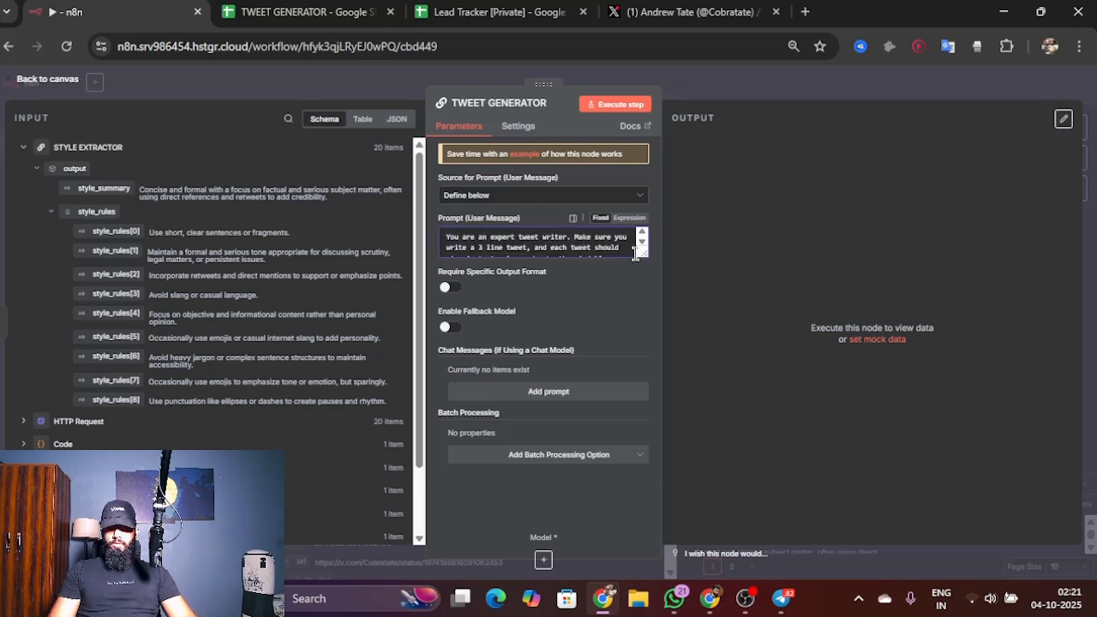
drag(638, 255, 644, 416)
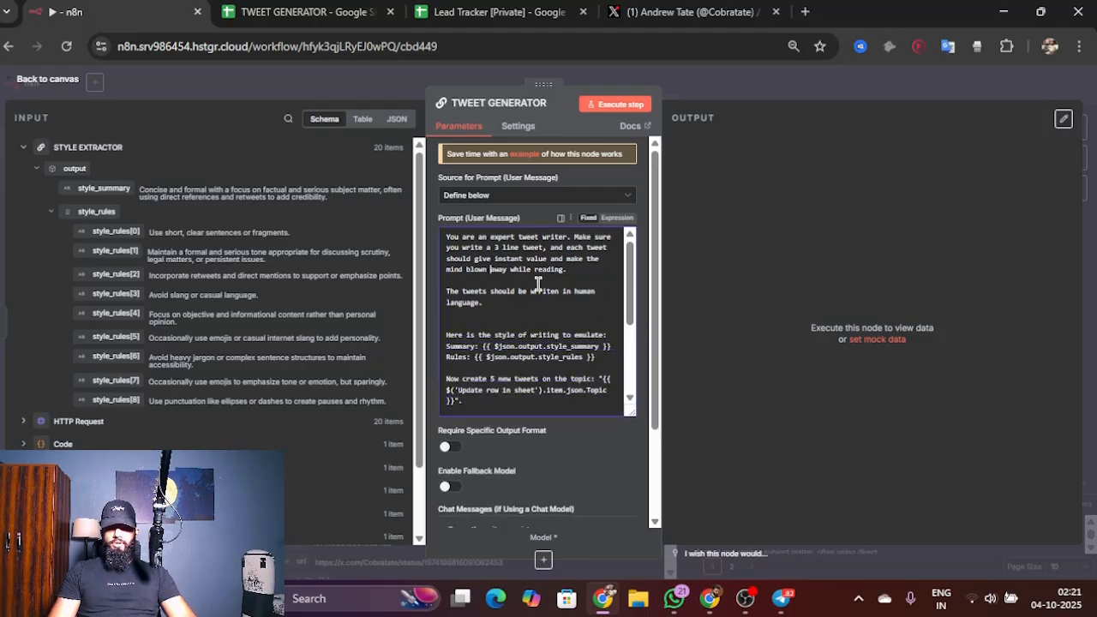
Step: Switch the TWEET GENERATOR prompt to an expression, require a specific output format, and return to the canvas
scroll(536, 285, up, 2)
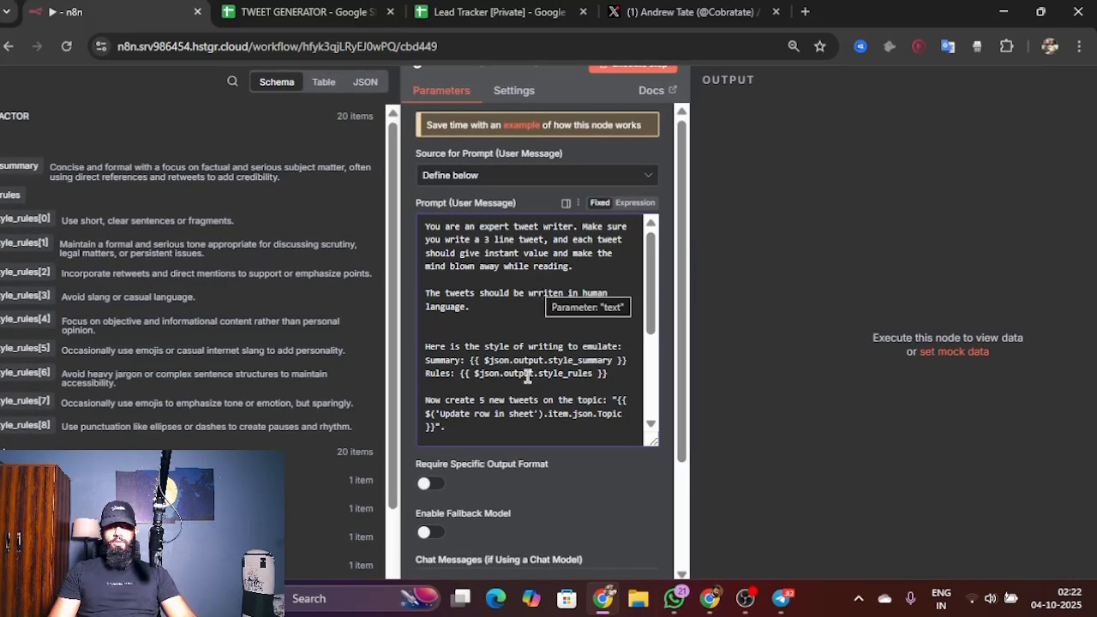
scroll(538, 381, down, 2)
scroll(538, 385, down, 3)
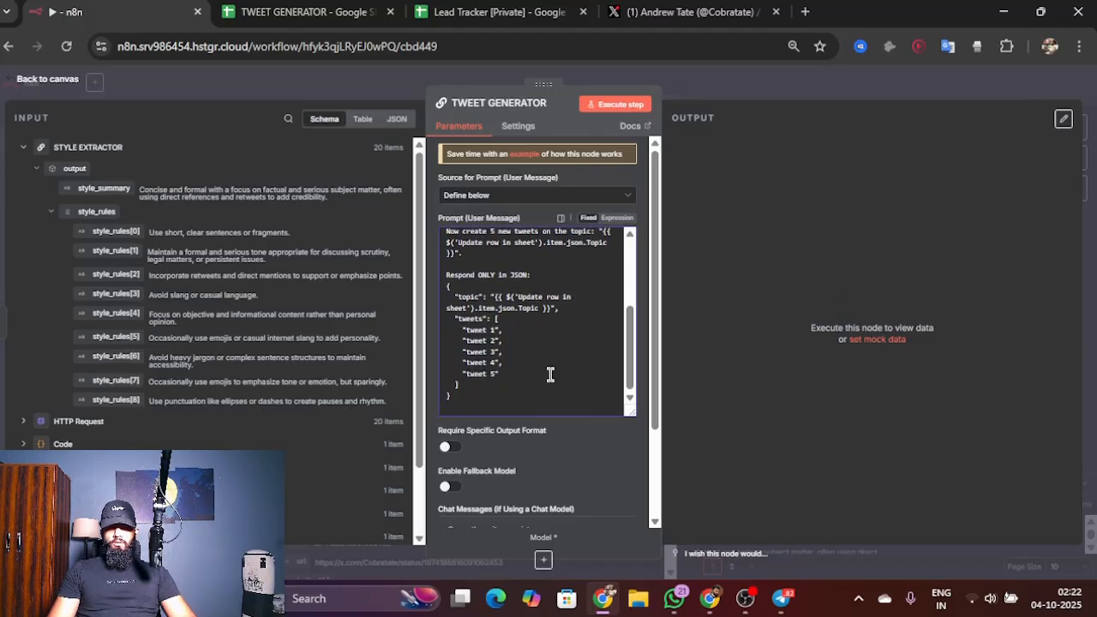
scroll(553, 356, up, 2)
scroll(552, 356, up, 2)
scroll(553, 351, up, 1)
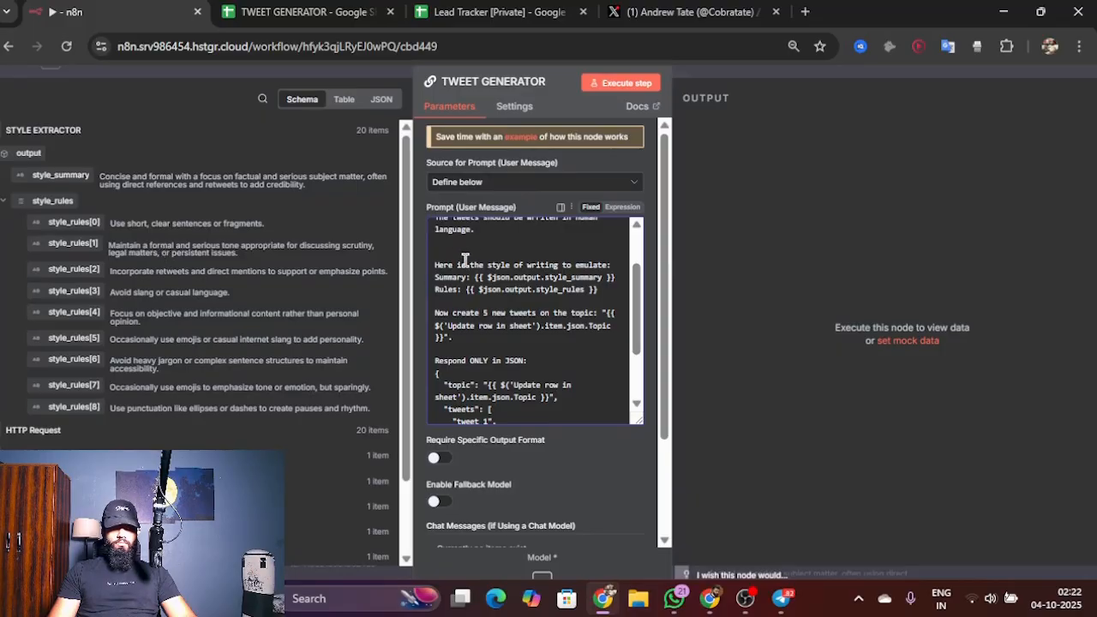
click(622, 206)
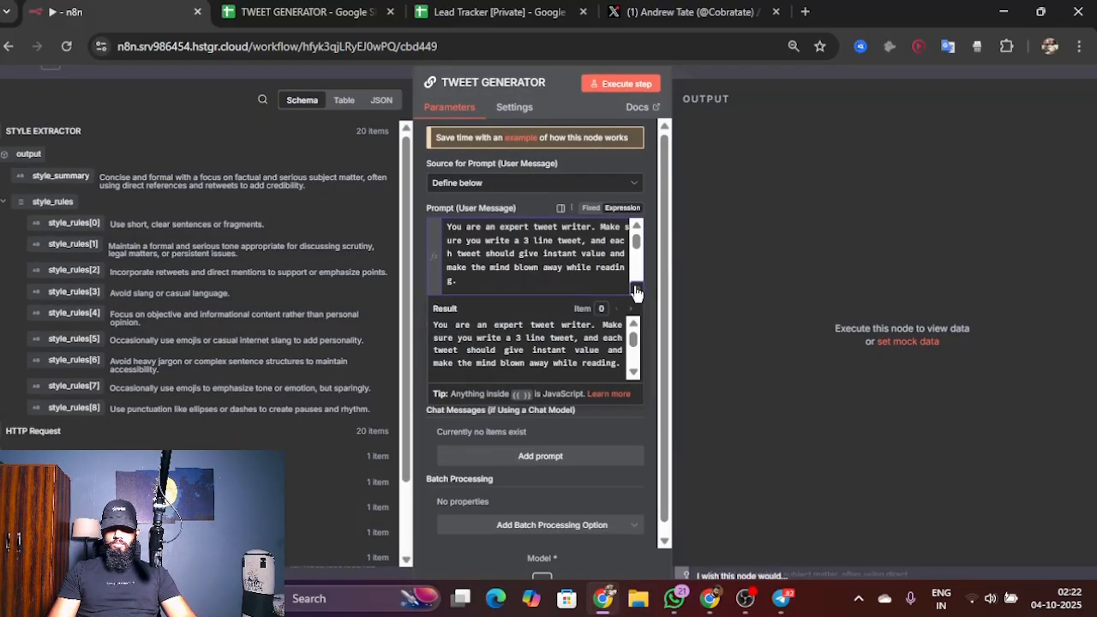
click(650, 298)
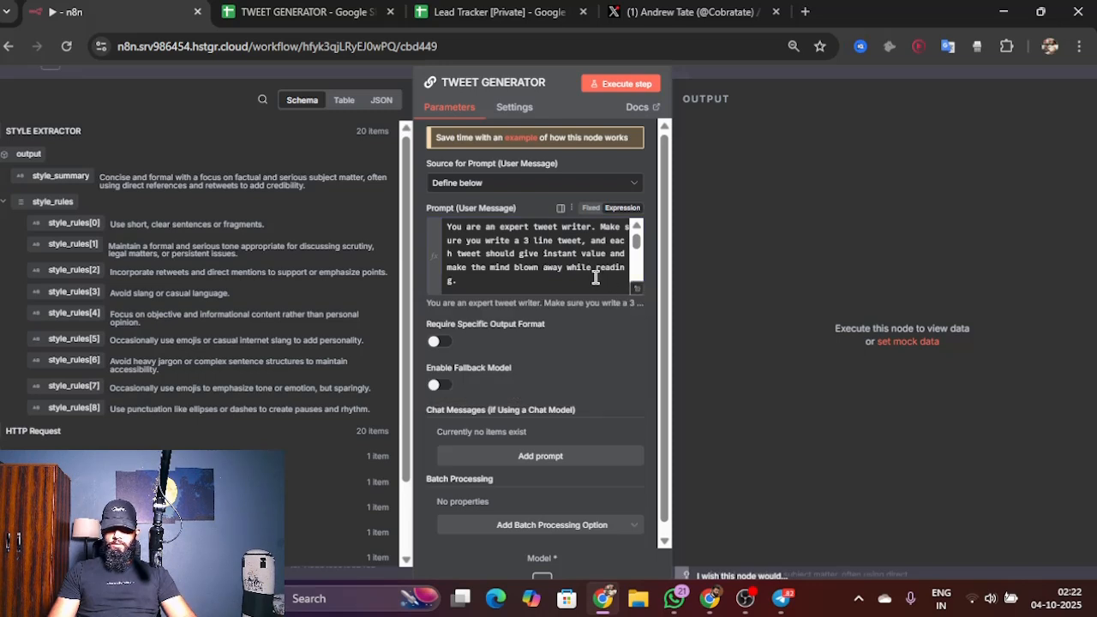
scroll(598, 276, down, 5)
scroll(595, 279, down, 2)
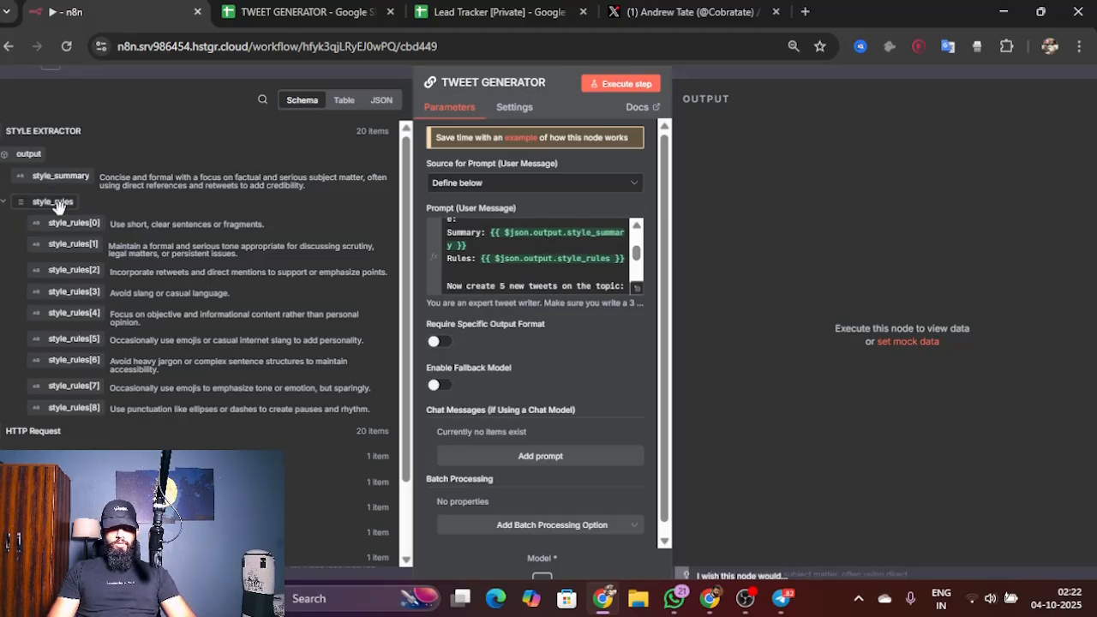
scroll(501, 358, down, 2)
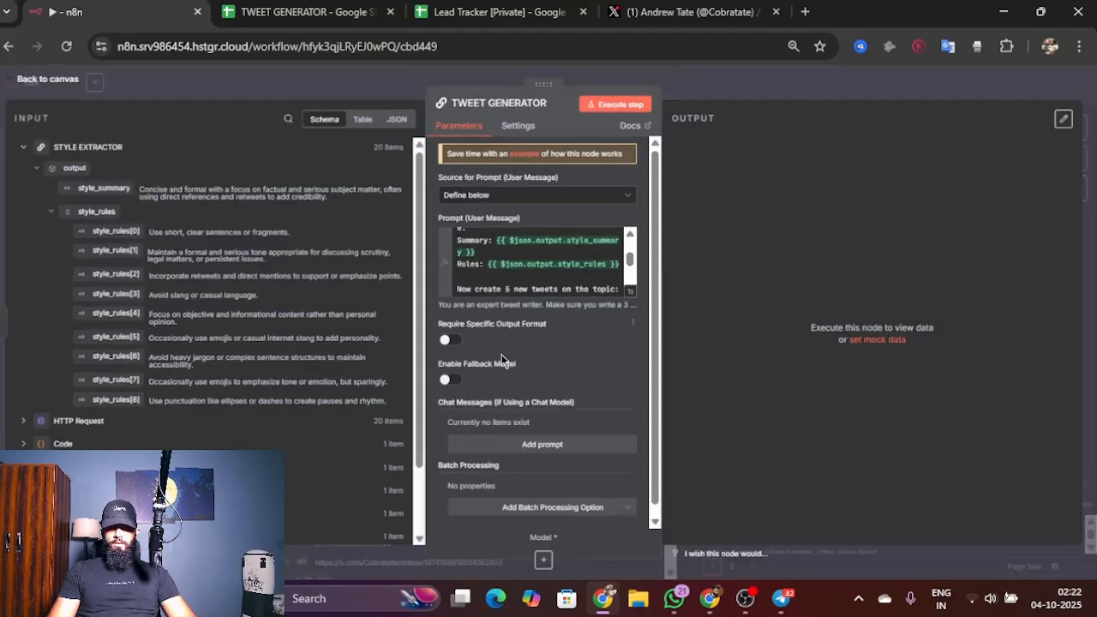
click(449, 339)
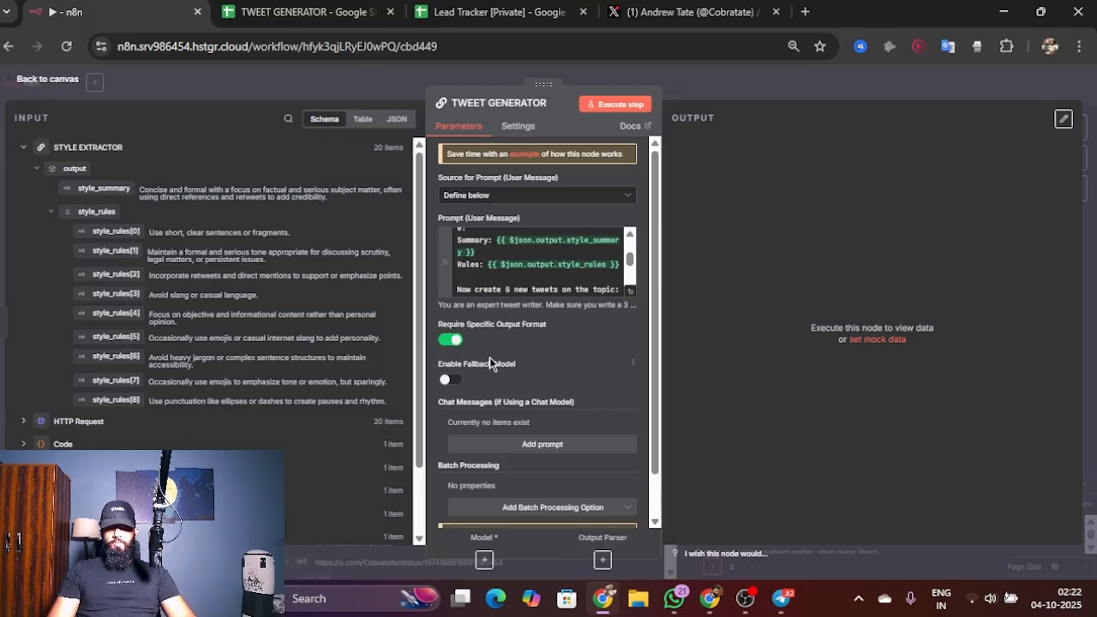
click(48, 79)
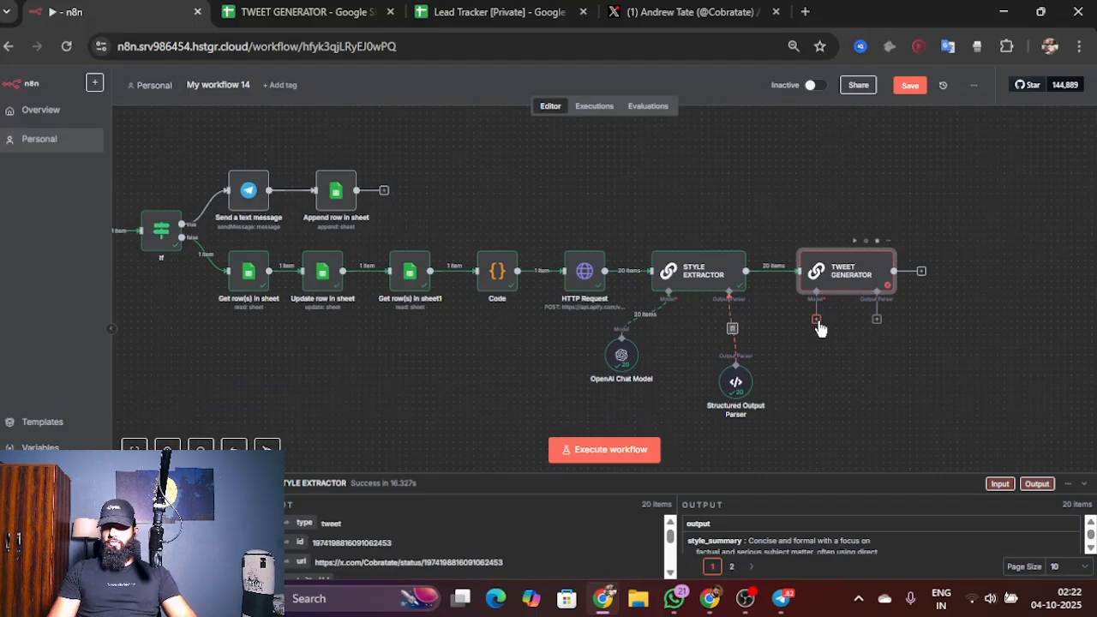
Step: Attach an OpenAI Chat Model and a Structured Output Parser to the TWEET GENERATOR node
click(817, 321)
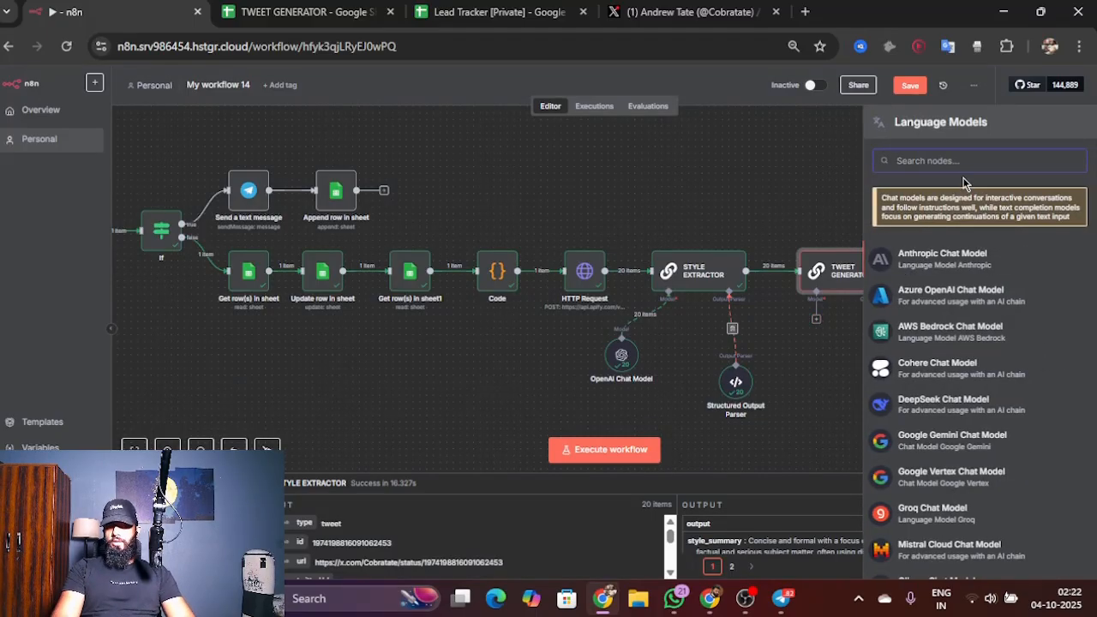
text(OPE)
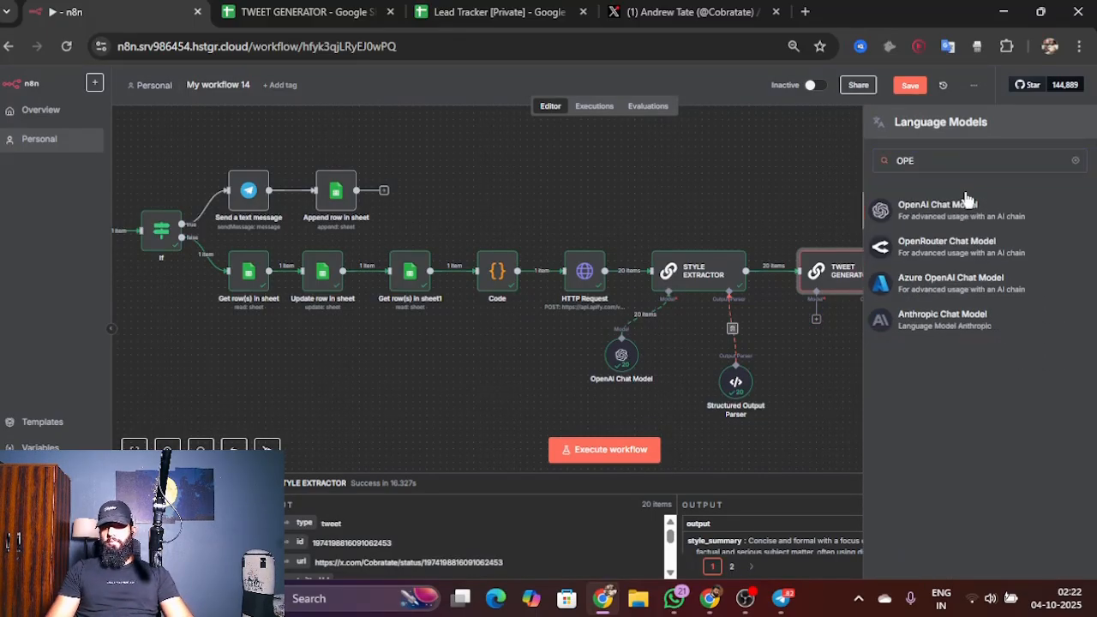
click(966, 204)
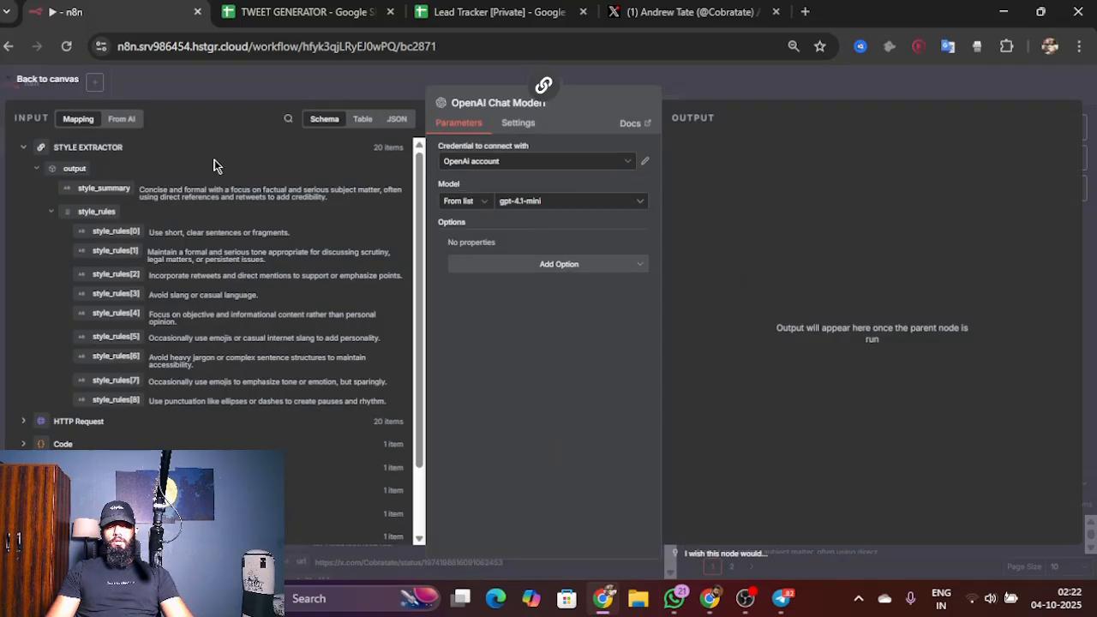
click(75, 85)
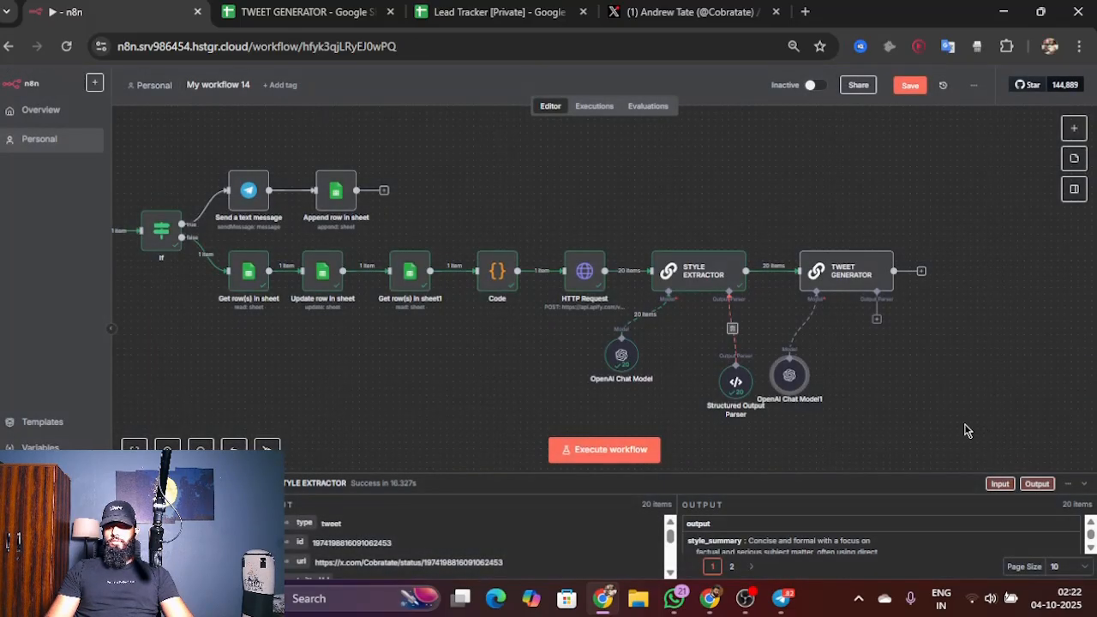
click(877, 318)
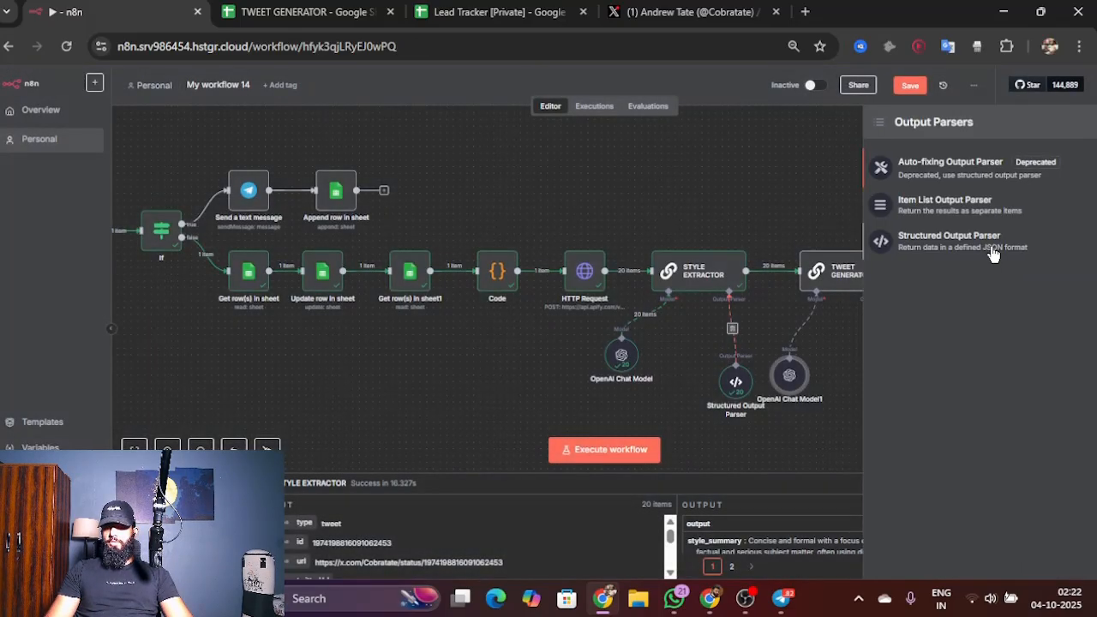
click(993, 251)
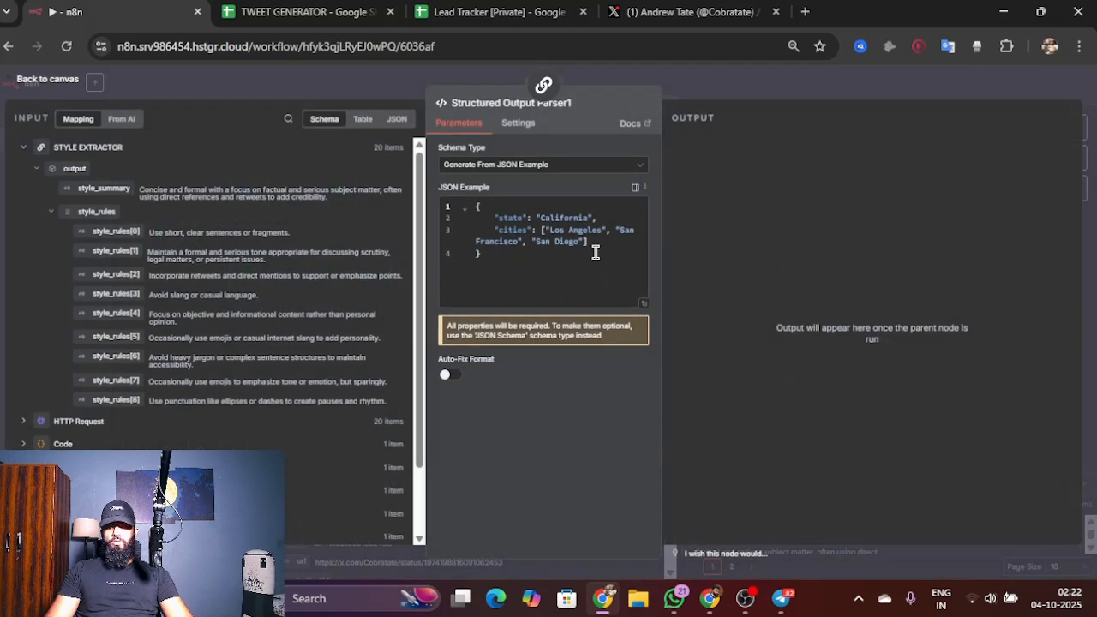
Step: Delete the sample state and cities properties from the JSON example of TWEET GENERATOR's output parser and return to the canvas
drag(504, 215, 560, 286)
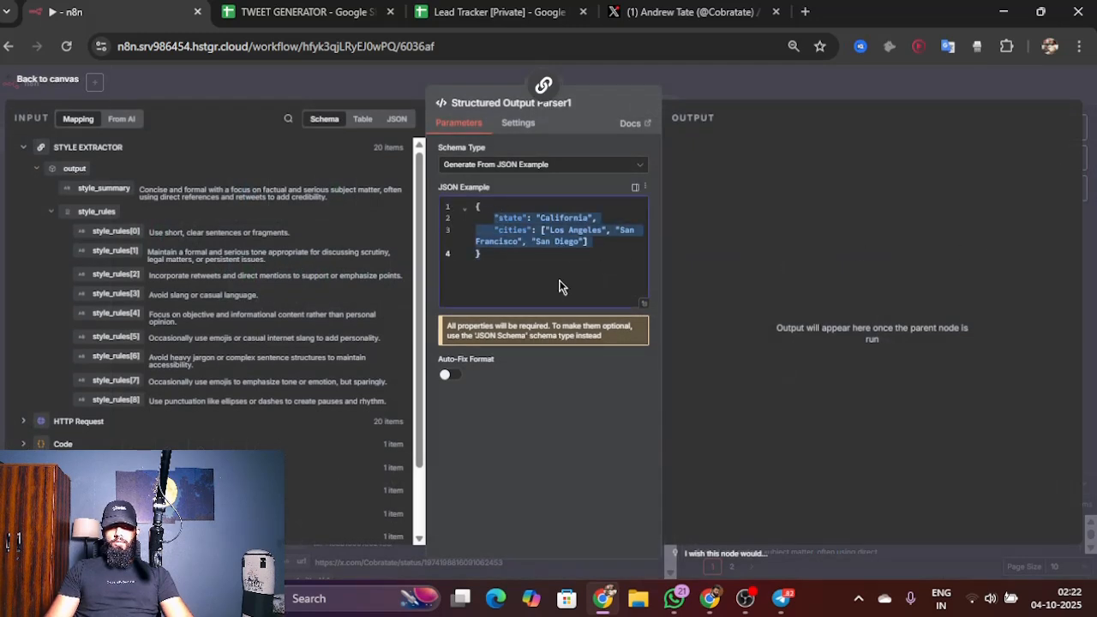
key(BackSpace)
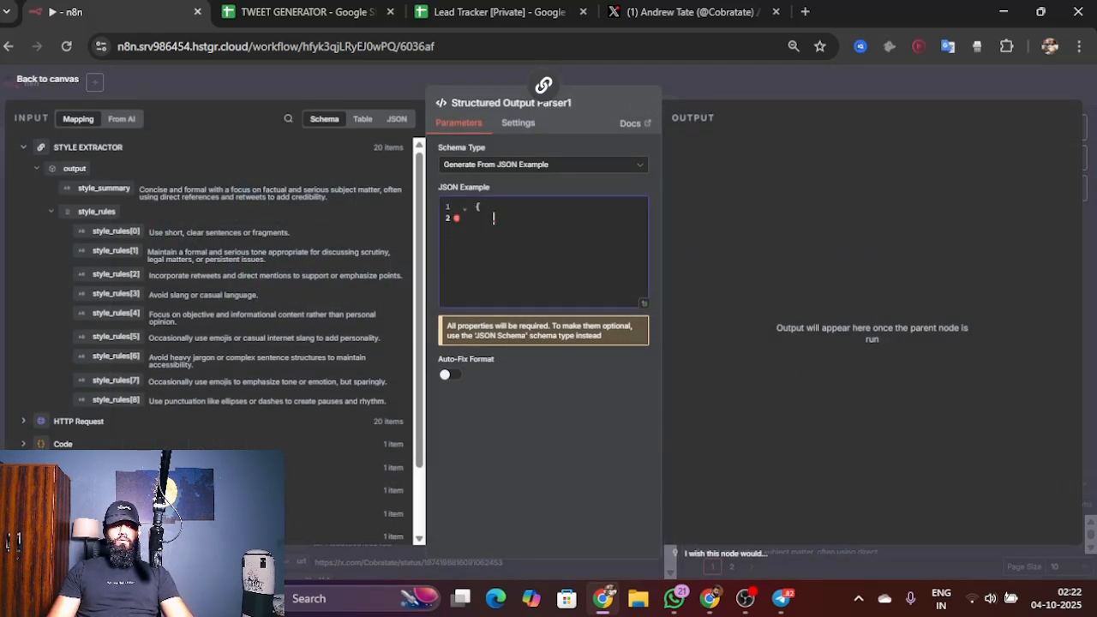
click(38, 78)
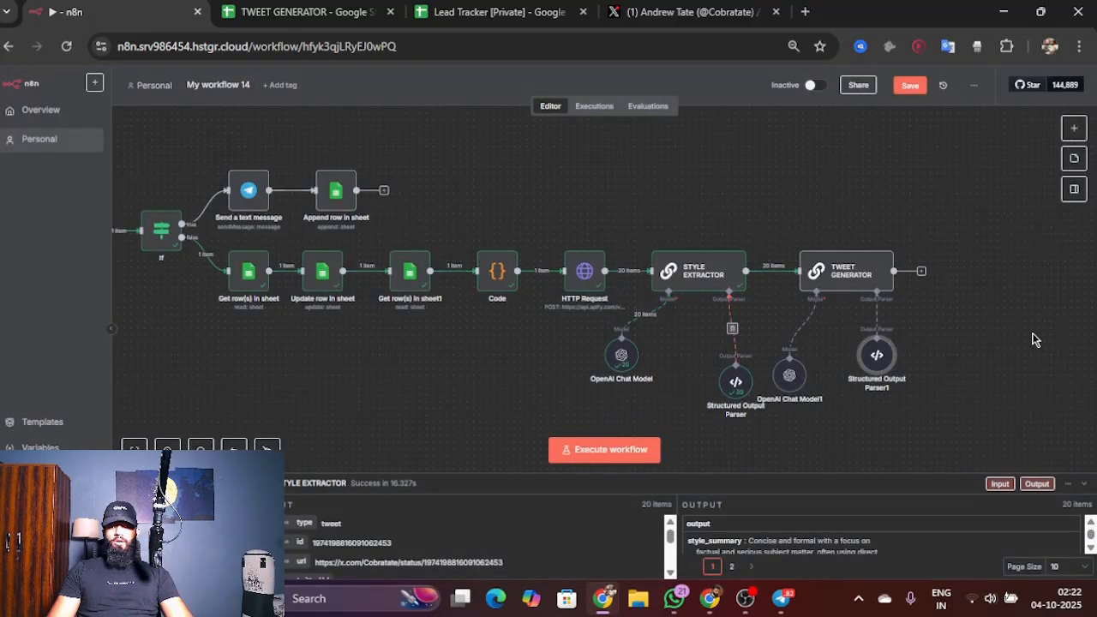
Step: Execute the TWEET GENERATOR node, check the JSON response format specified in its prompt, and return to the canvas
double_click(861, 283)
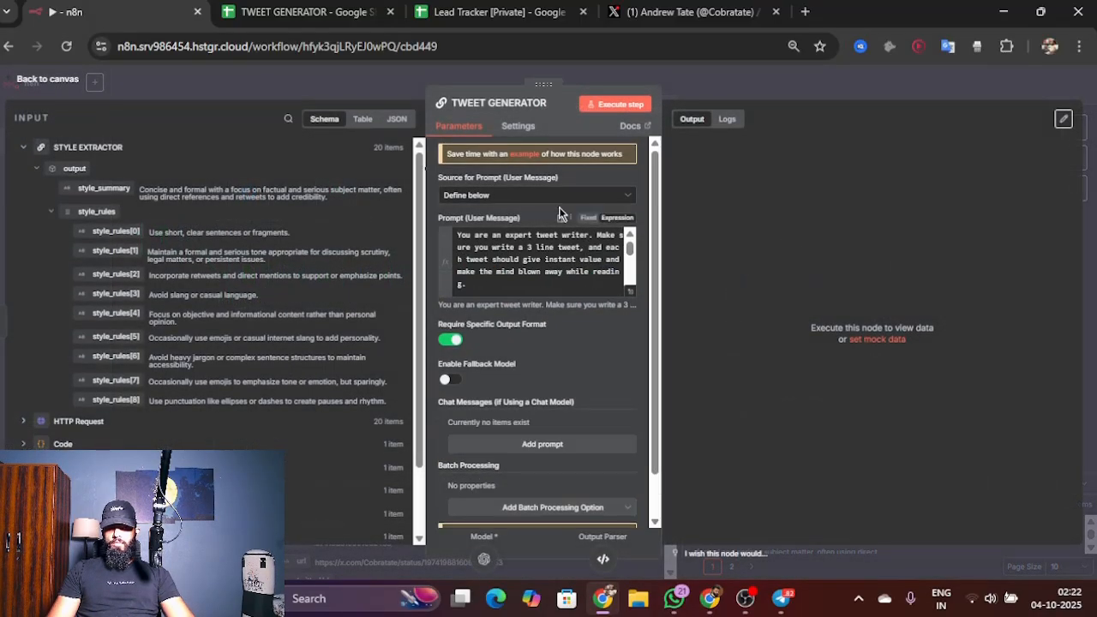
click(615, 104)
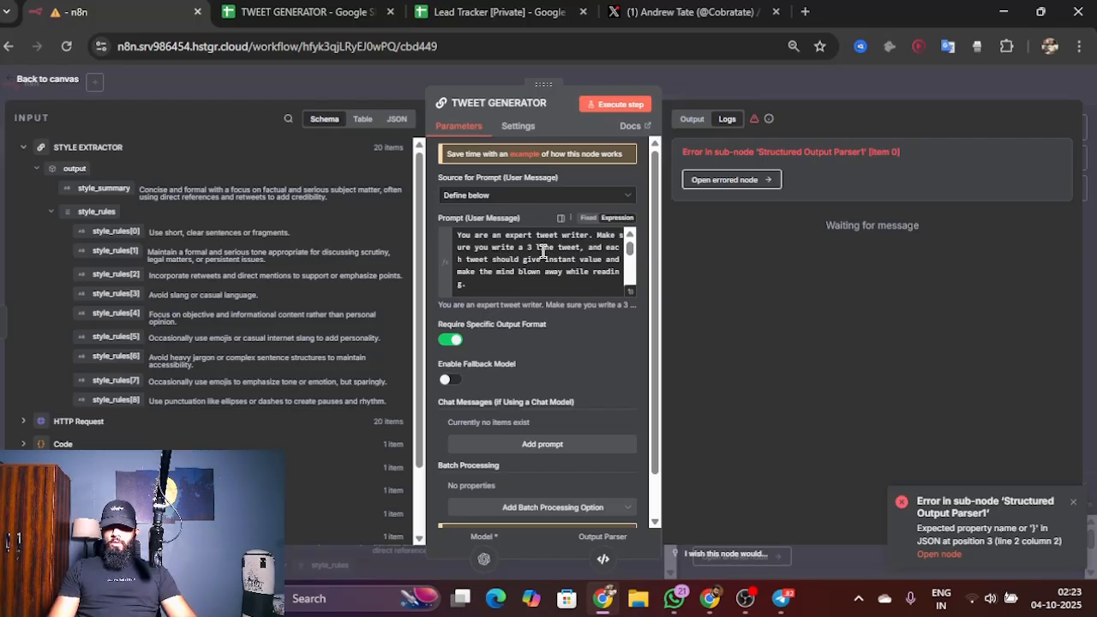
scroll(569, 278, down, 4)
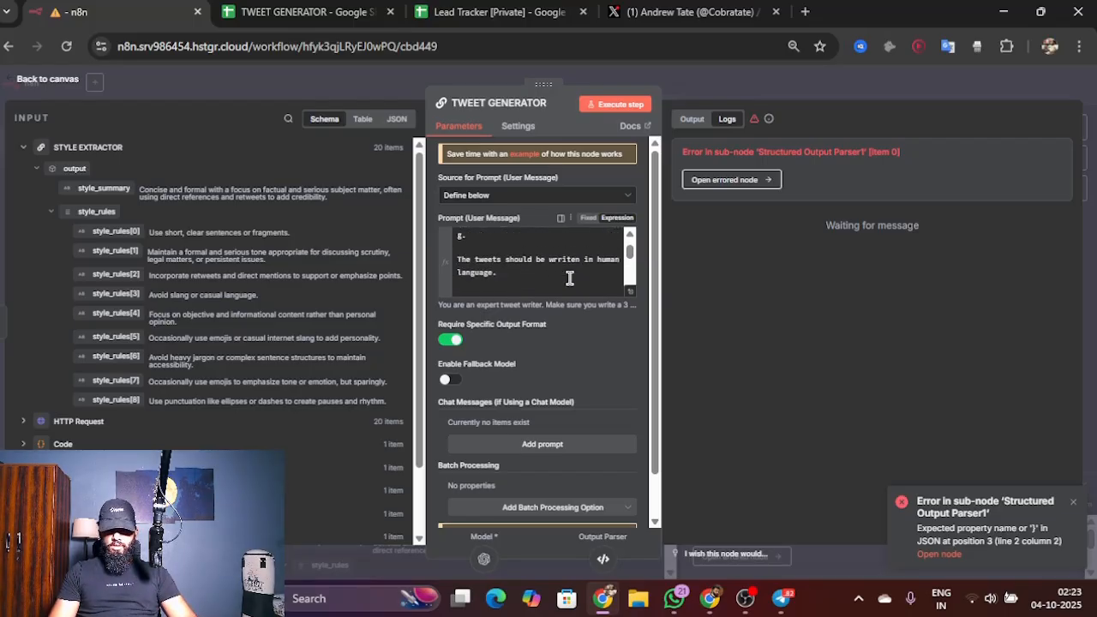
scroll(569, 279, down, 5)
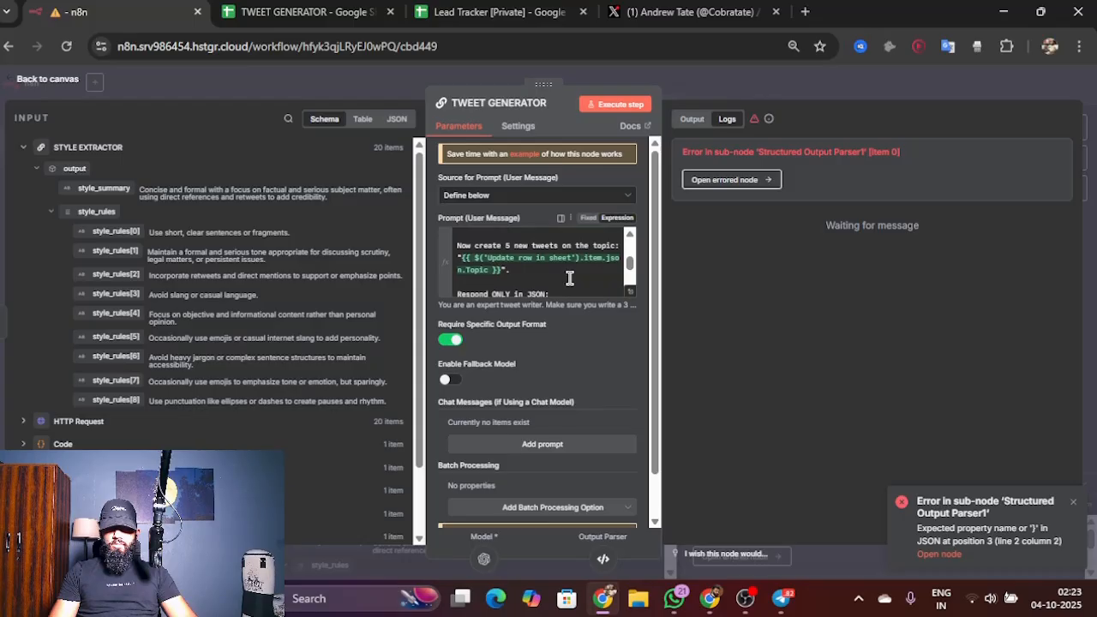
scroll(568, 278, down, 4)
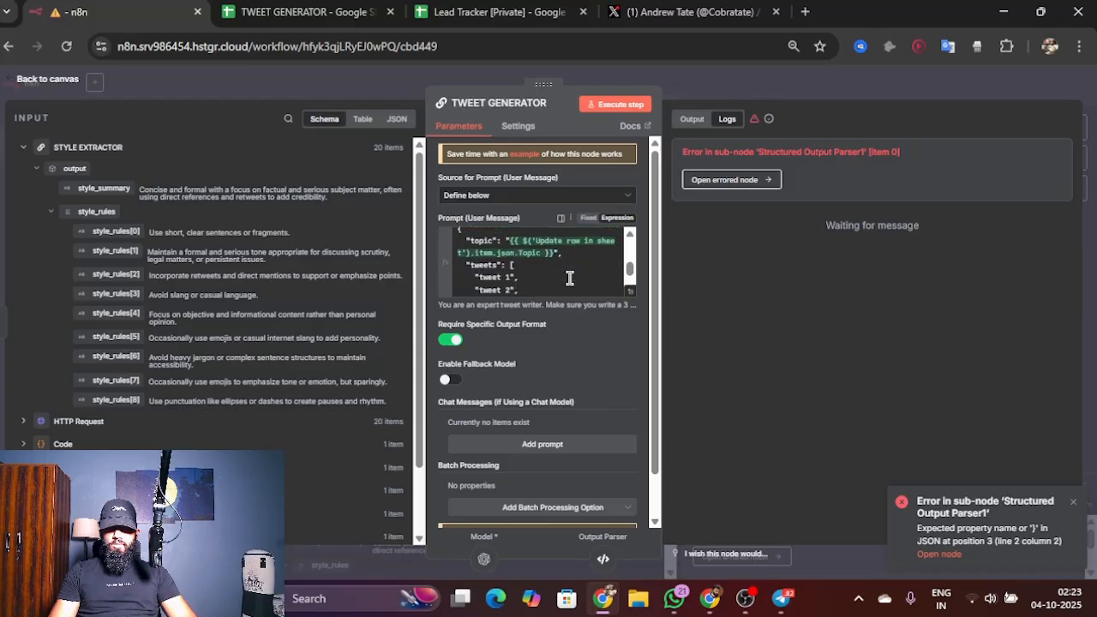
scroll(569, 279, down, 1)
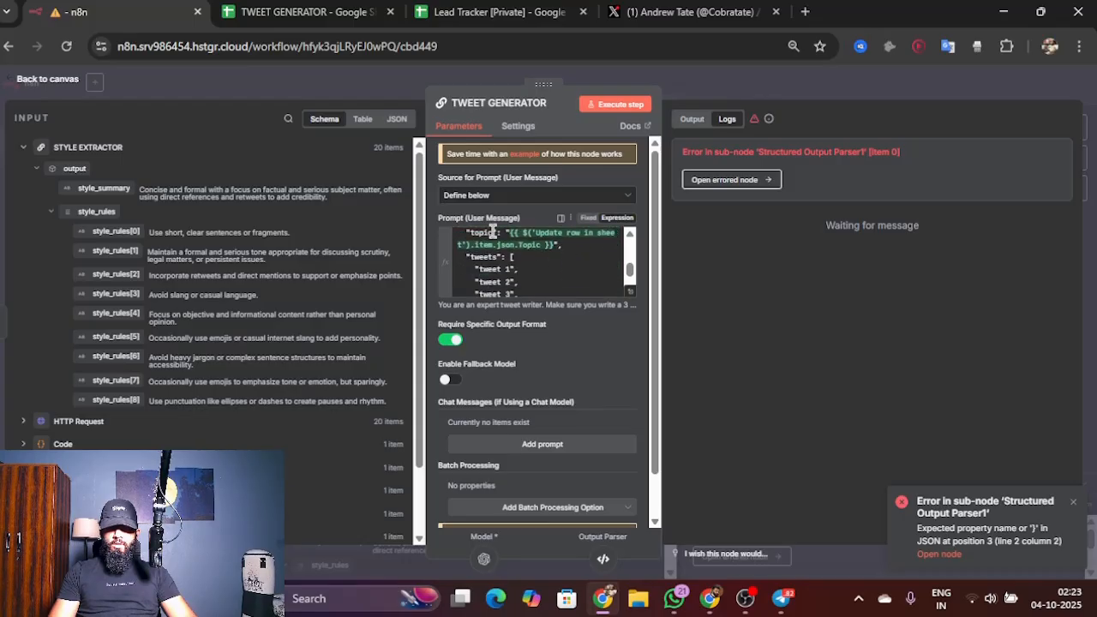
click(51, 78)
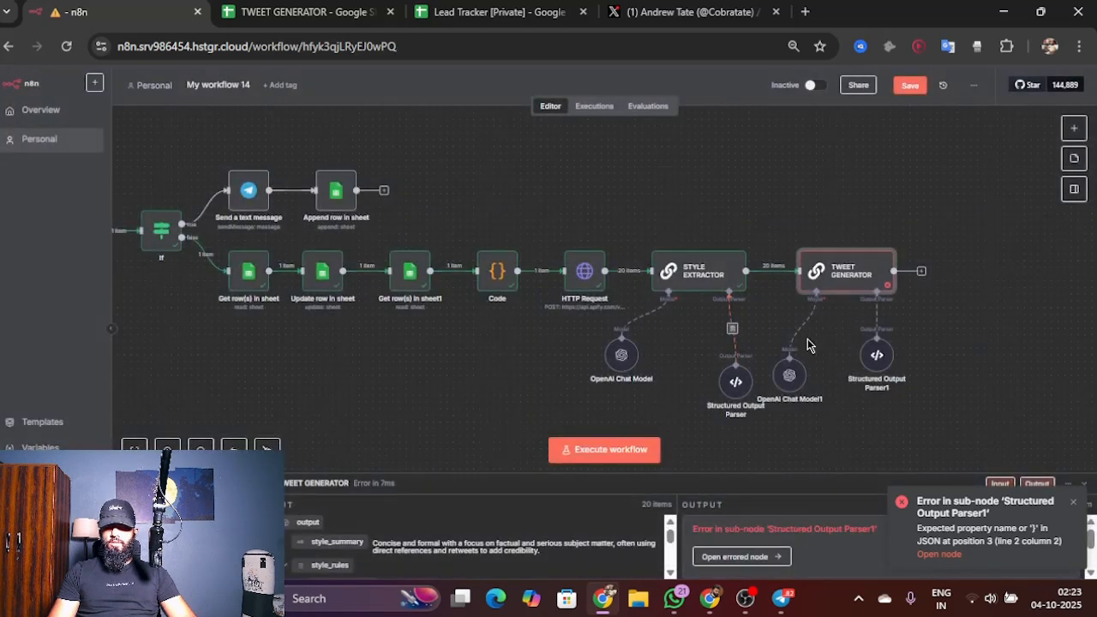
Step: Add a "topic": "string" property to the JSON example of TWEET GENERATOR's structured output parser
double_click(870, 371)
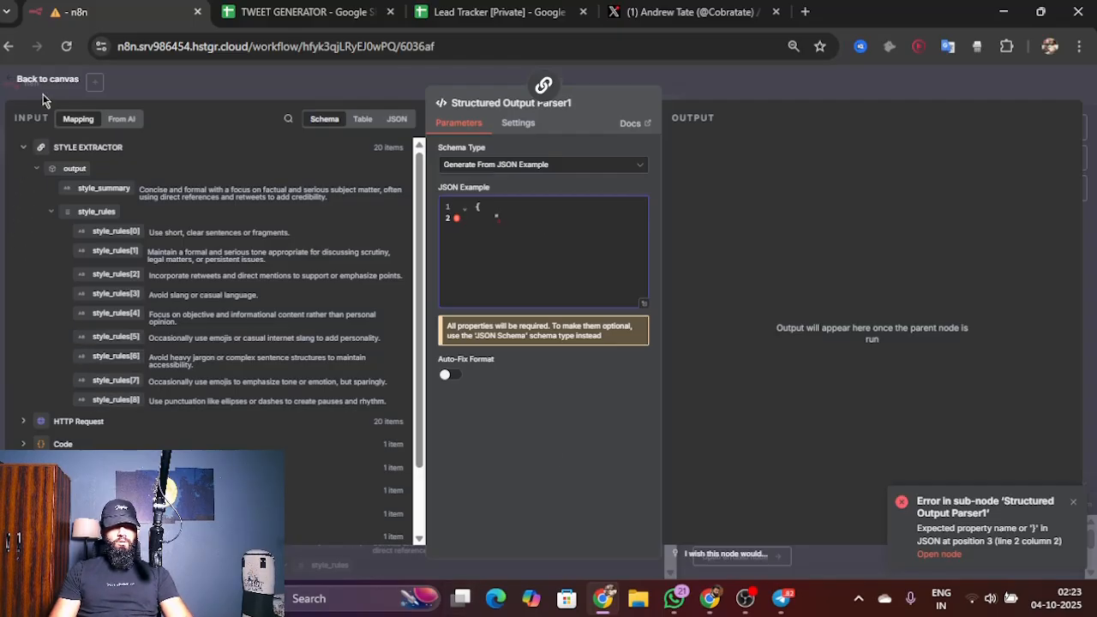
text(topics)
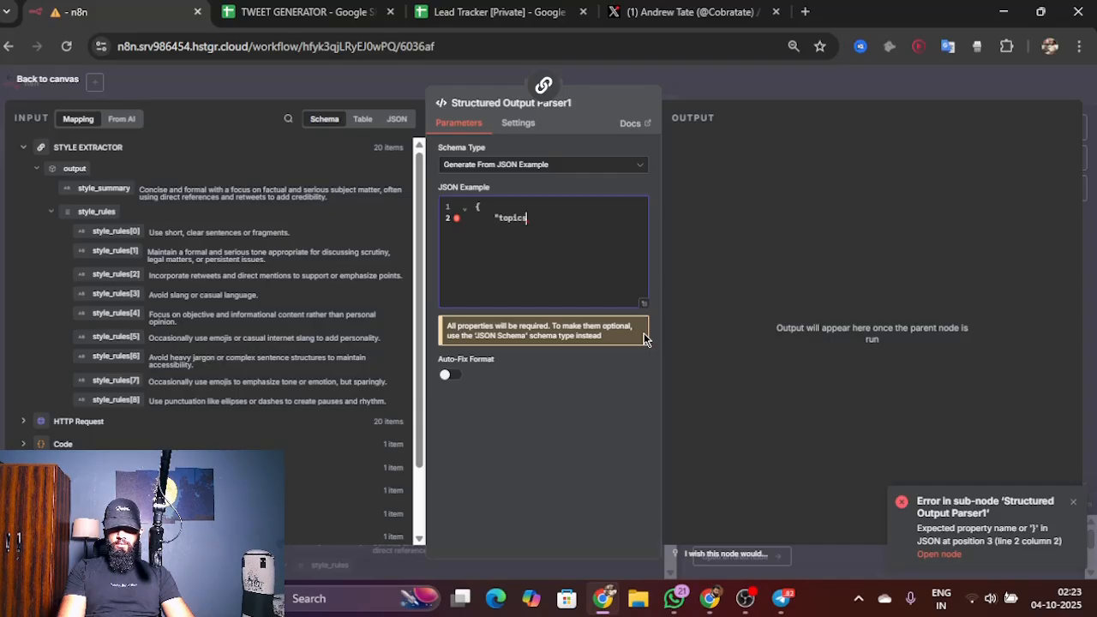
key(BackSpace)
text(")
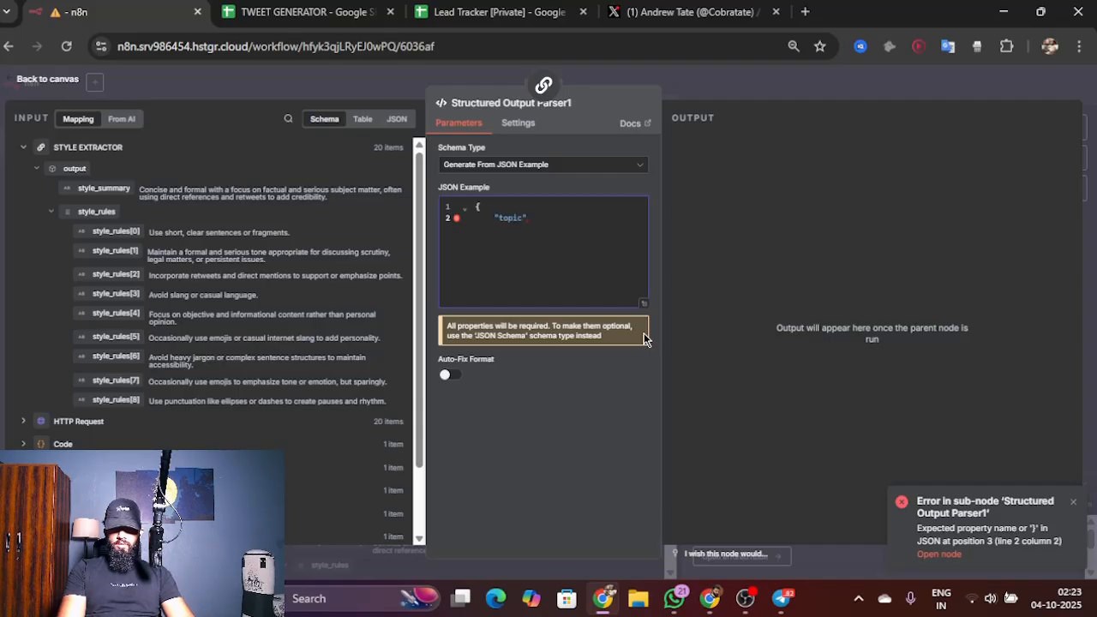
text(: "string)
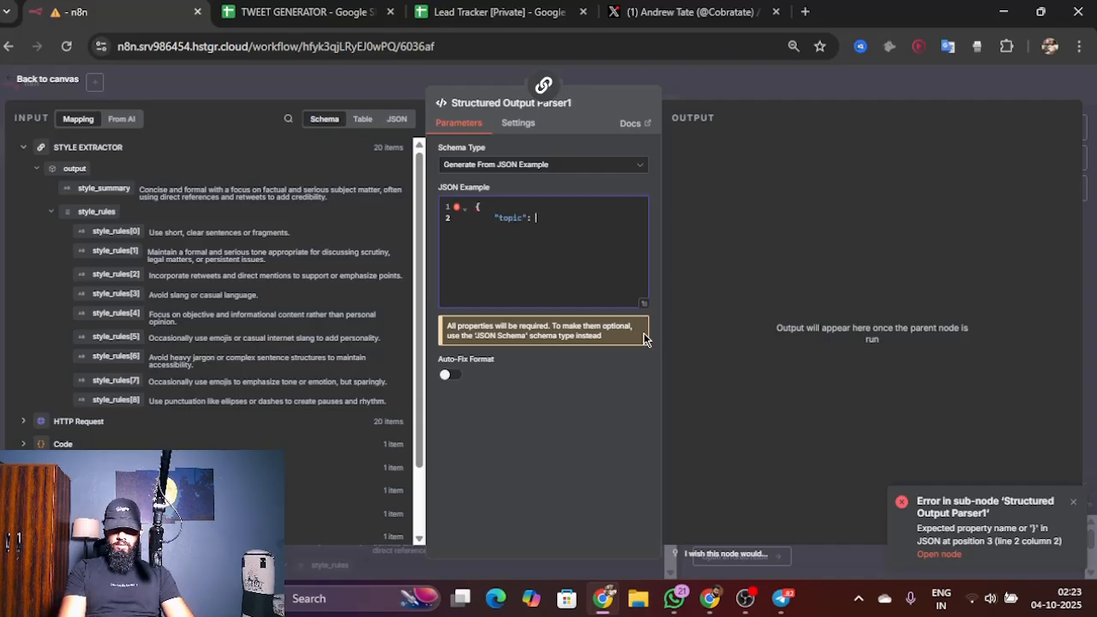
text(")
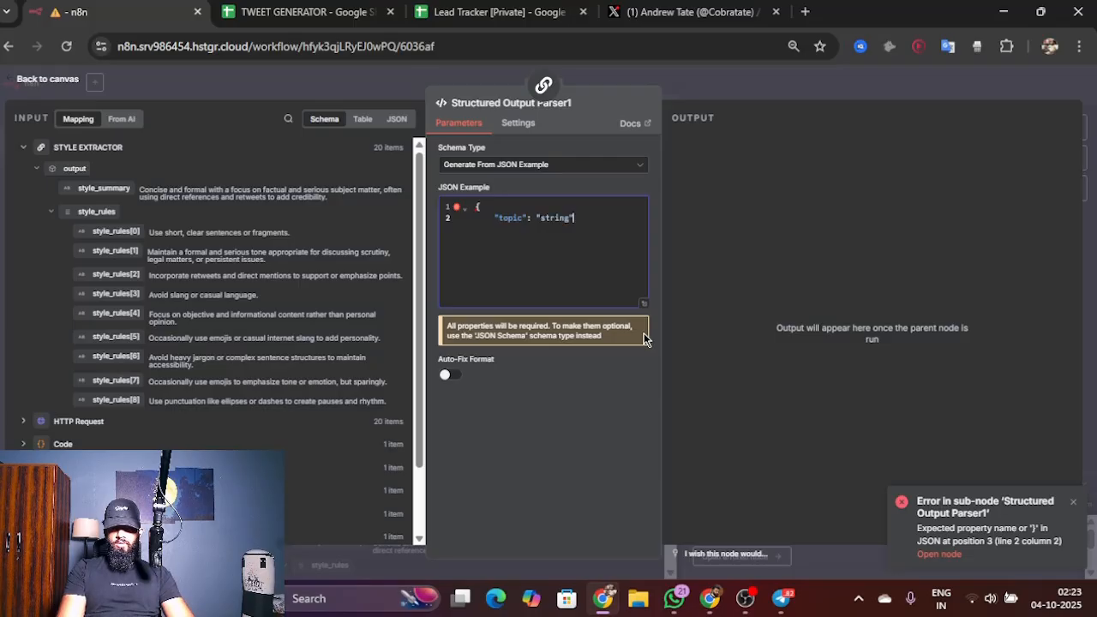
text(,)
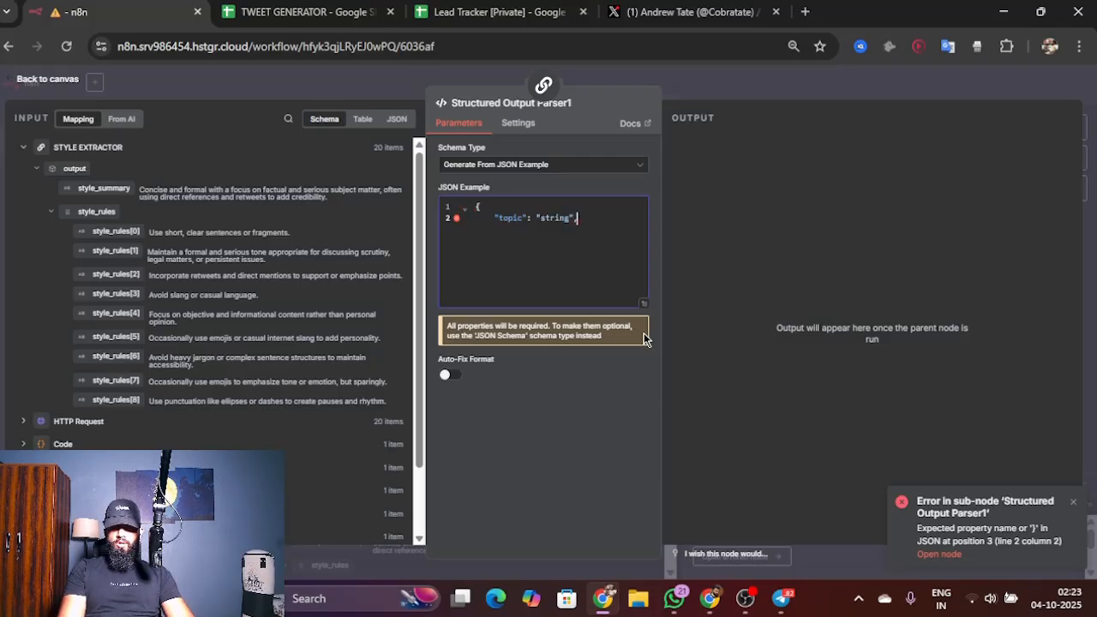
key(Return)
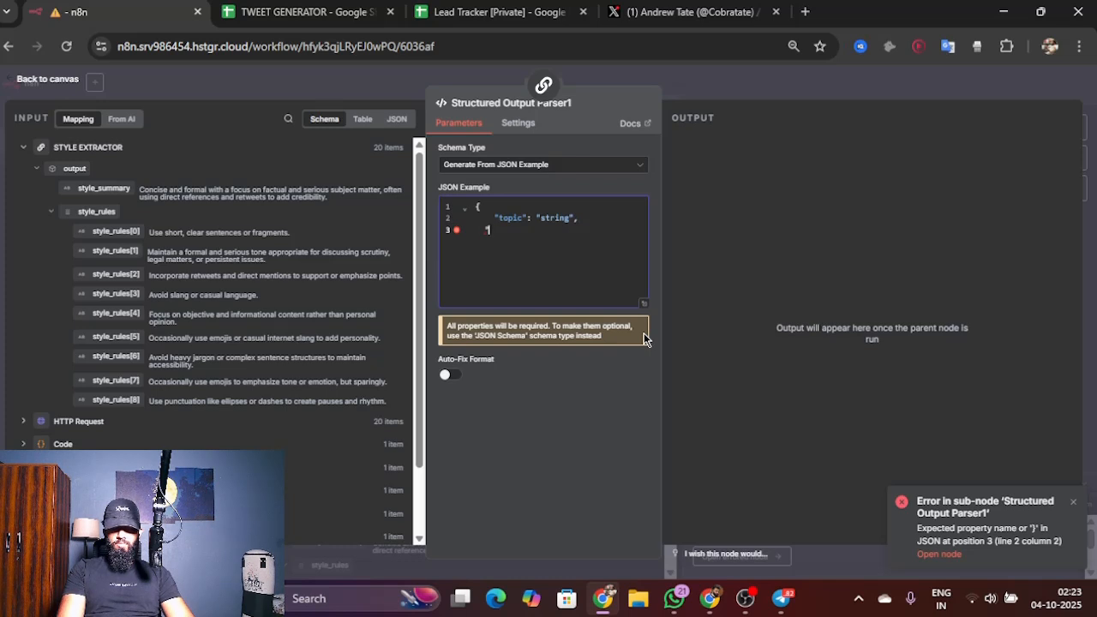
Step: Add a "tweets": ["string"] array to the JSON example, close the object with a brace, and return to the canvas
text("tweets)
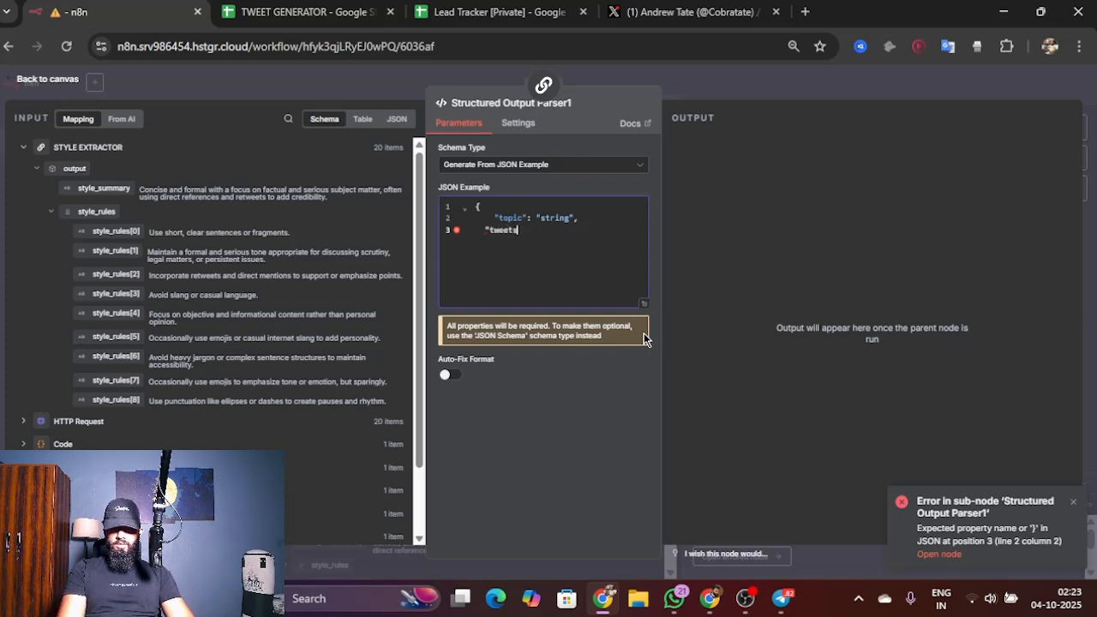
text(":)
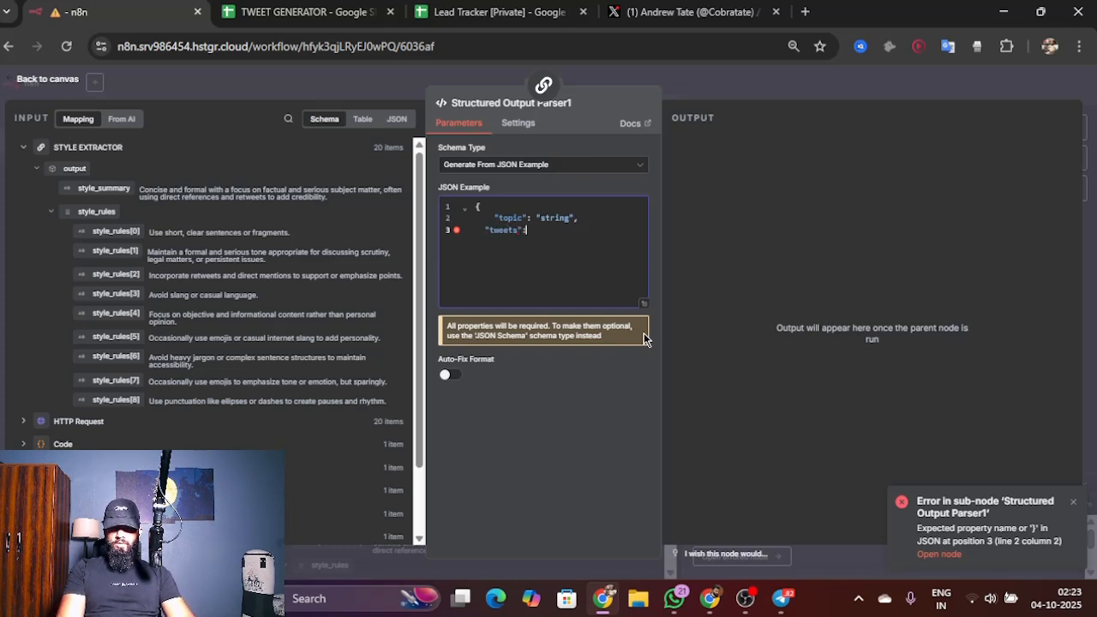
text([")
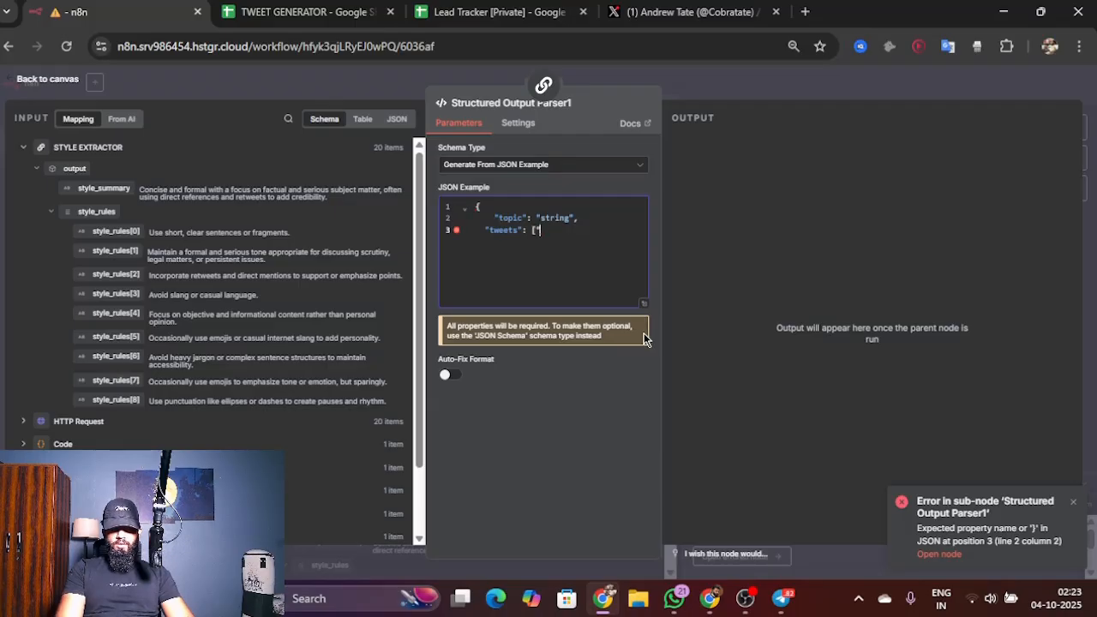
text(string")
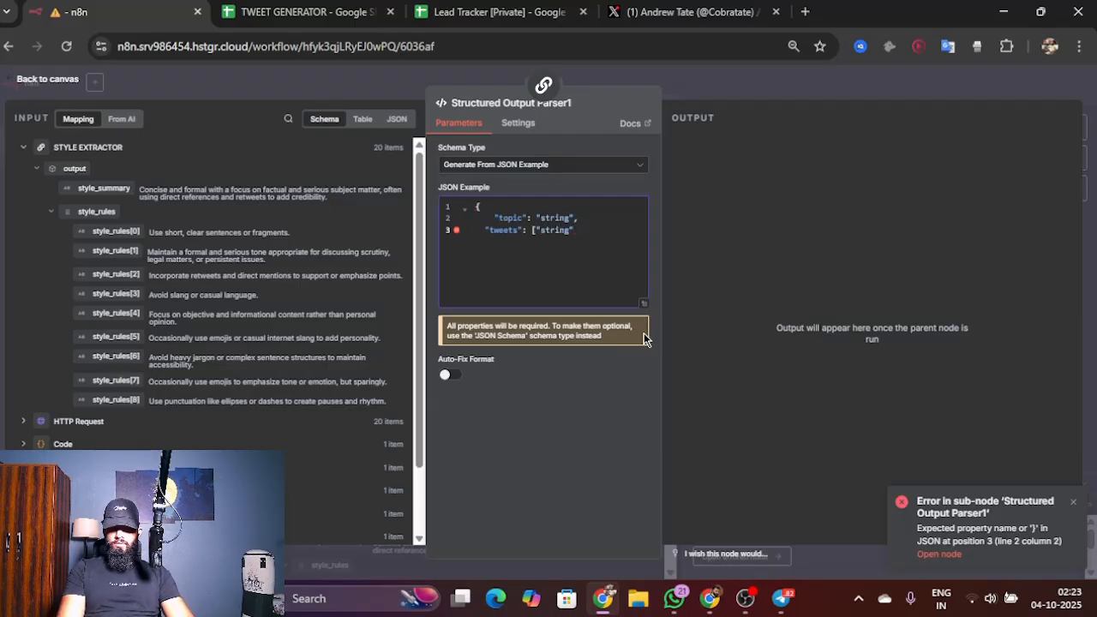
text(])
key(Return)
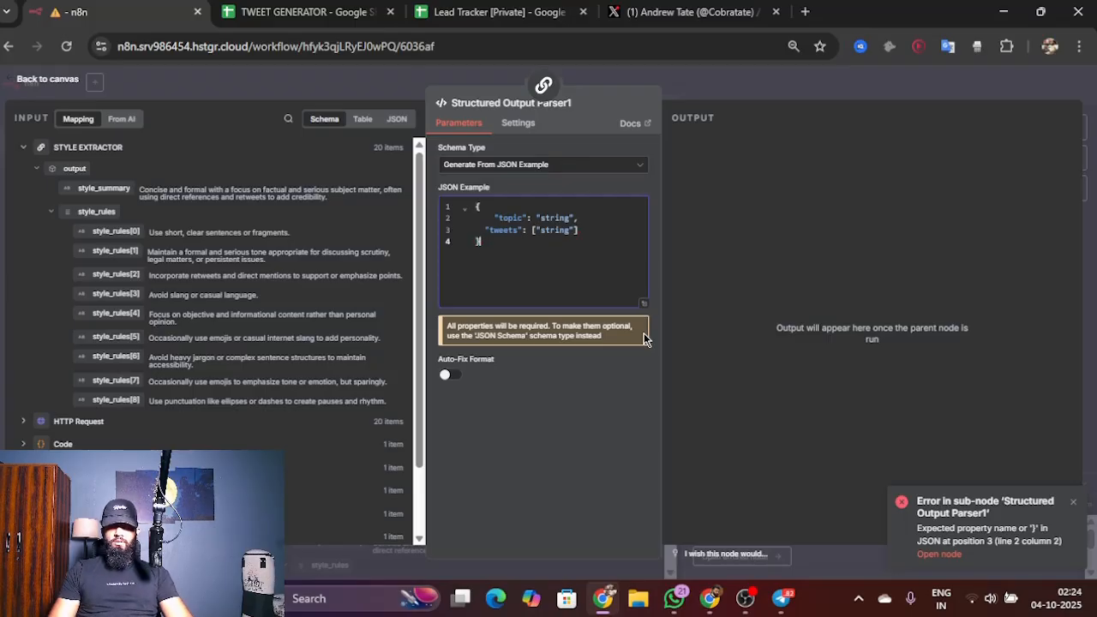
click(41, 76)
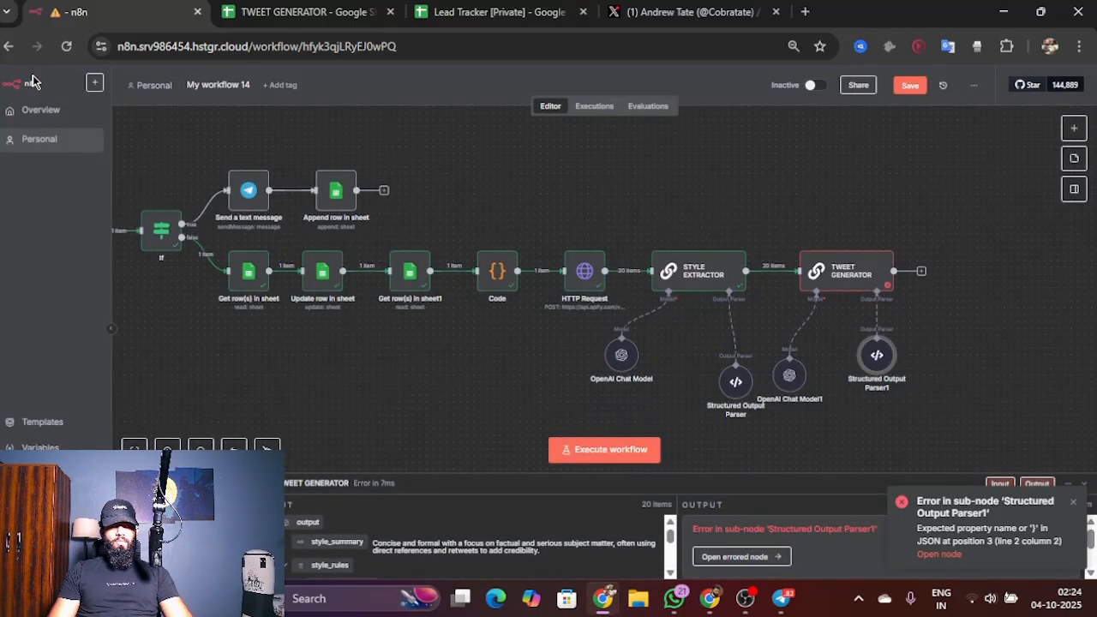
Step: Execute the TWEET GENERATOR node and review the first chat model call's input and generated tweets in the logs
double_click(834, 276)
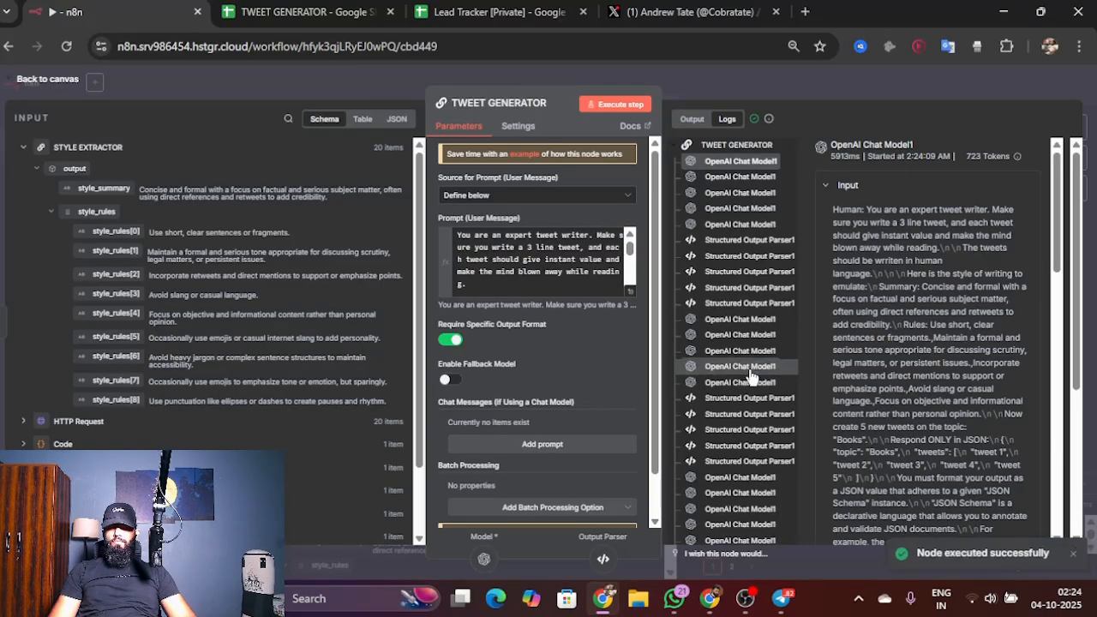
scroll(913, 290, down, 1)
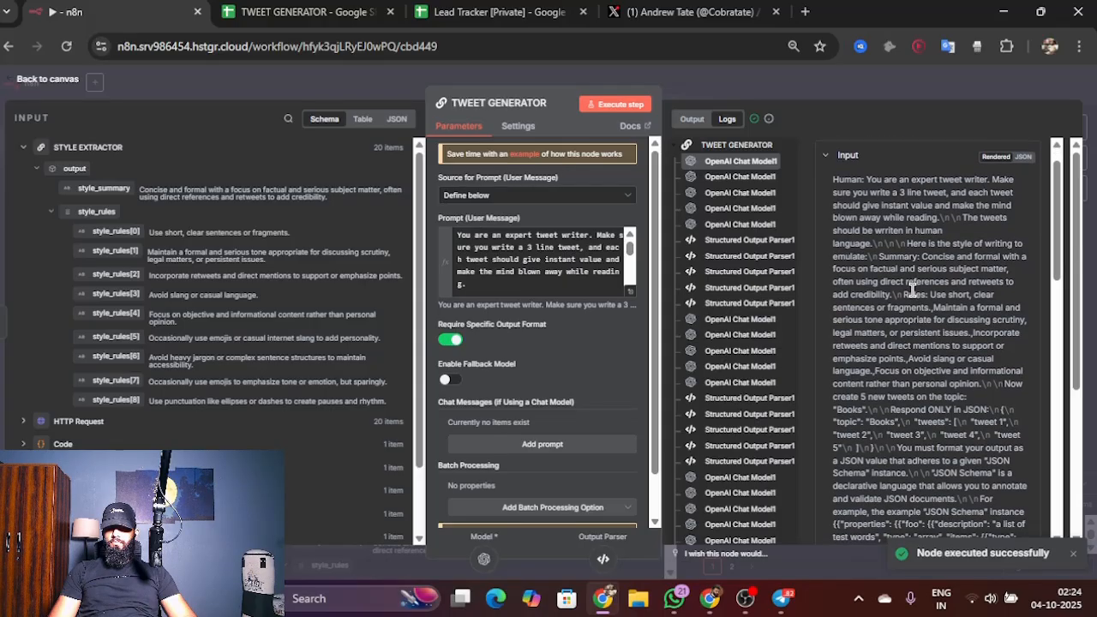
scroll(912, 289, down, 2)
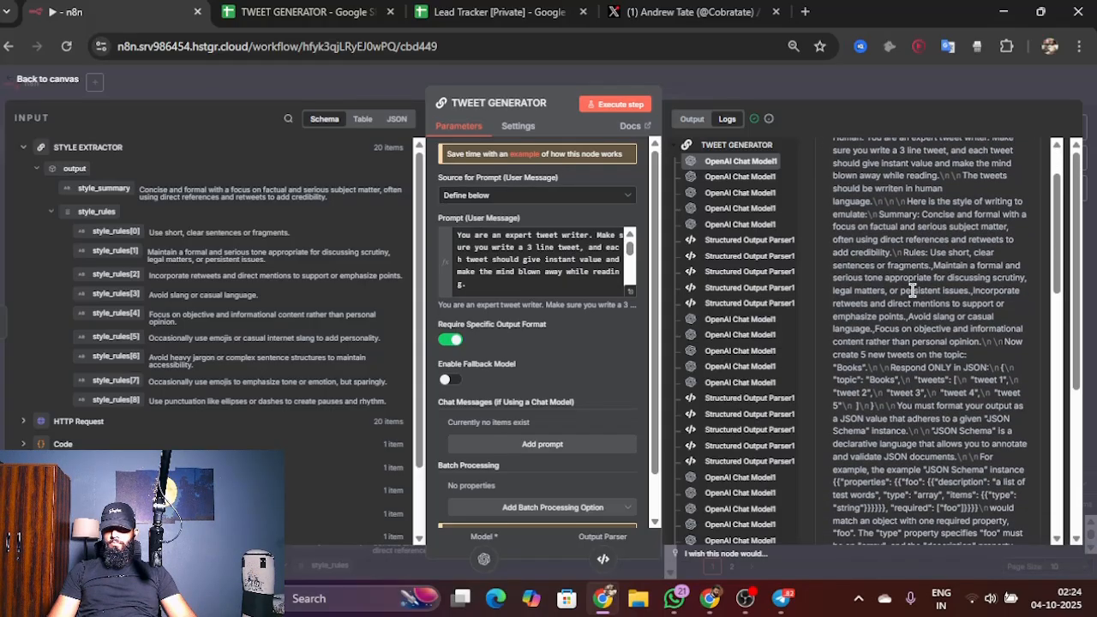
scroll(913, 290, down, 7)
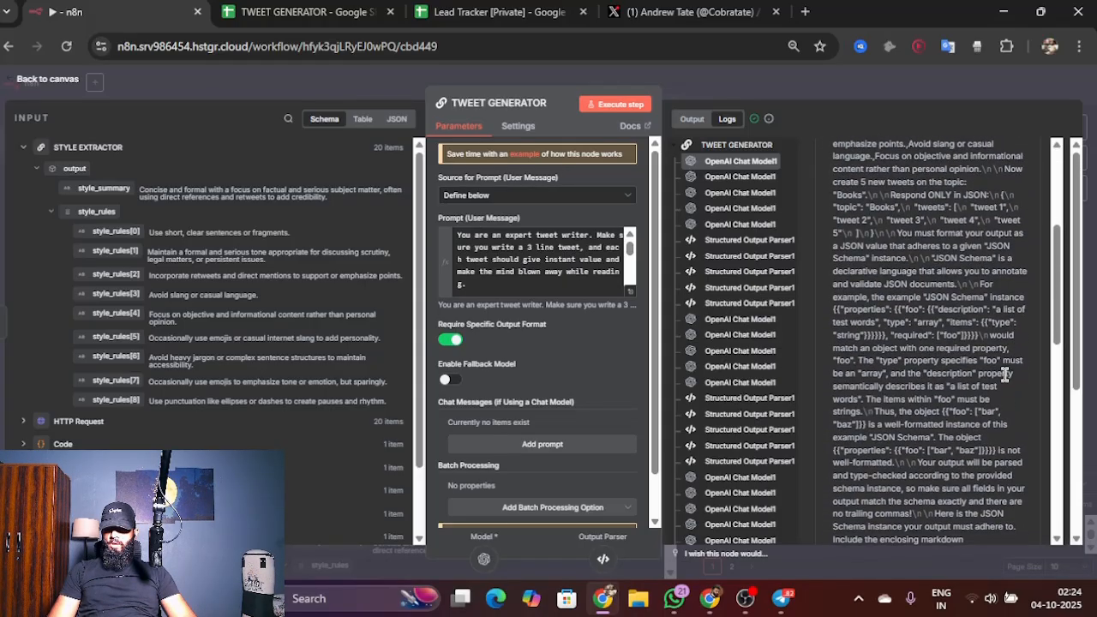
scroll(972, 385, down, 7)
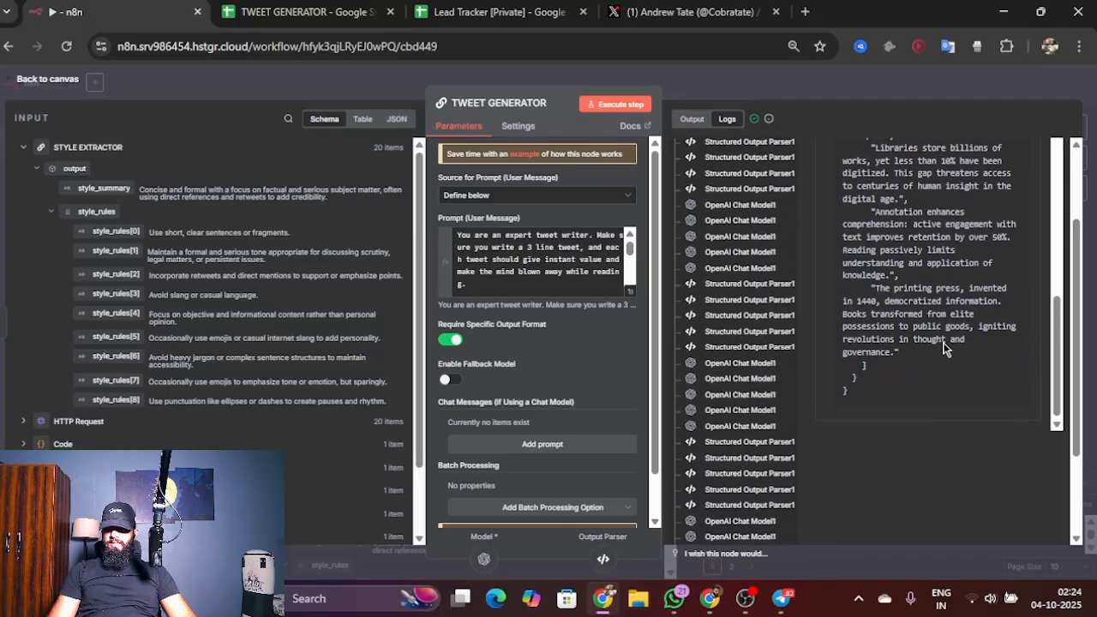
scroll(951, 338, up, 8)
scroll(950, 340, up, 5)
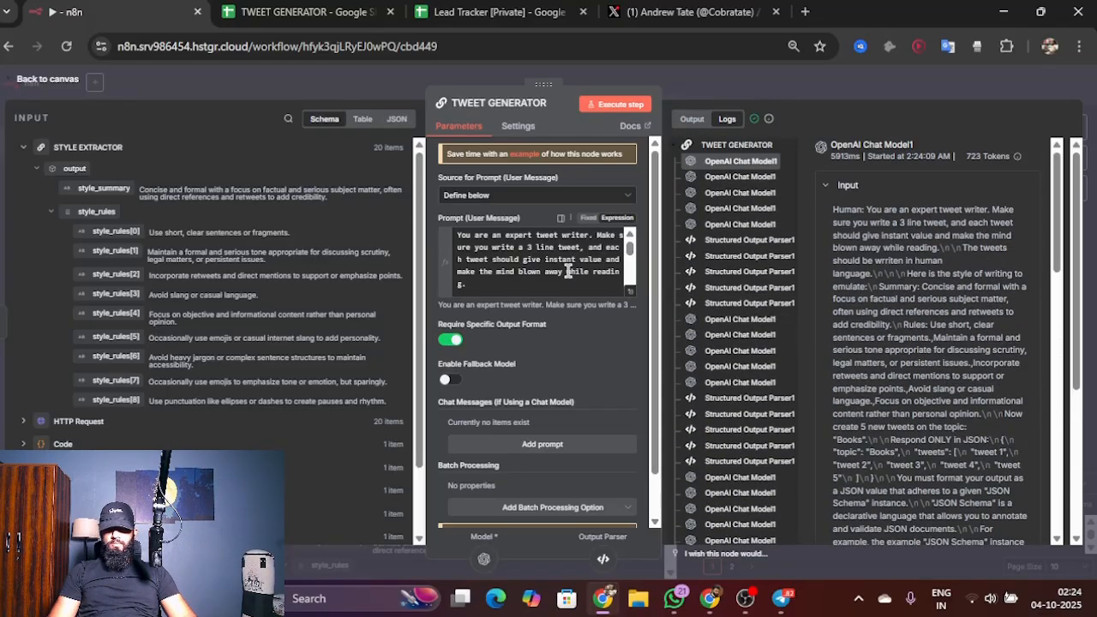
Step: Examine the prompt's style, topic and five-tweet JSON format alongside the chat model's logged input and output
scroll(567, 271, down, 3)
scroll(567, 270, down, 1)
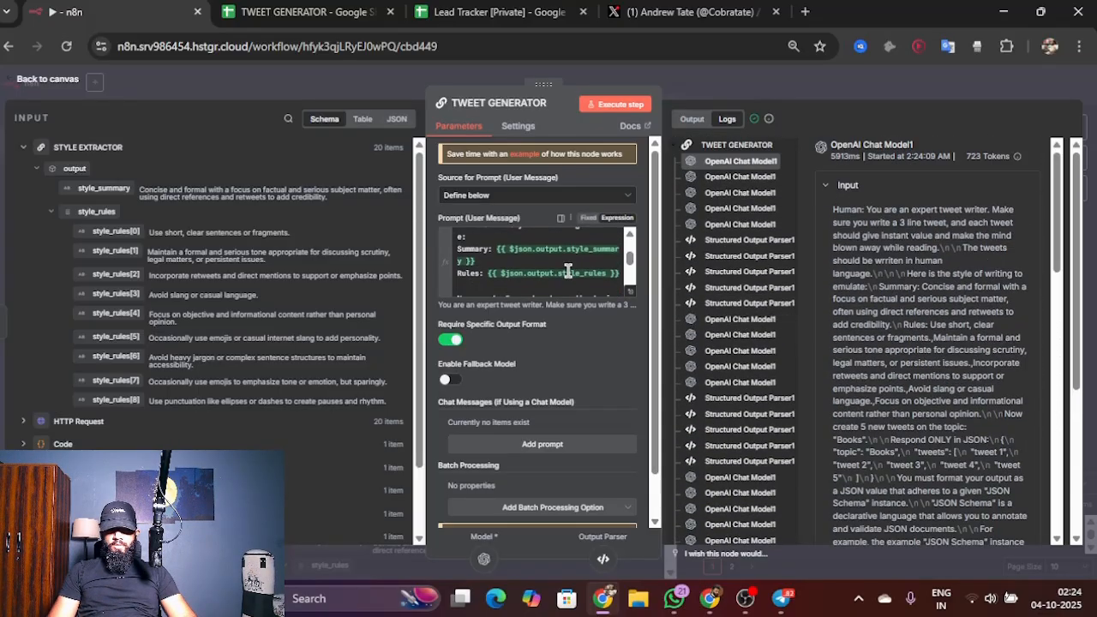
scroll(567, 271, down, 5)
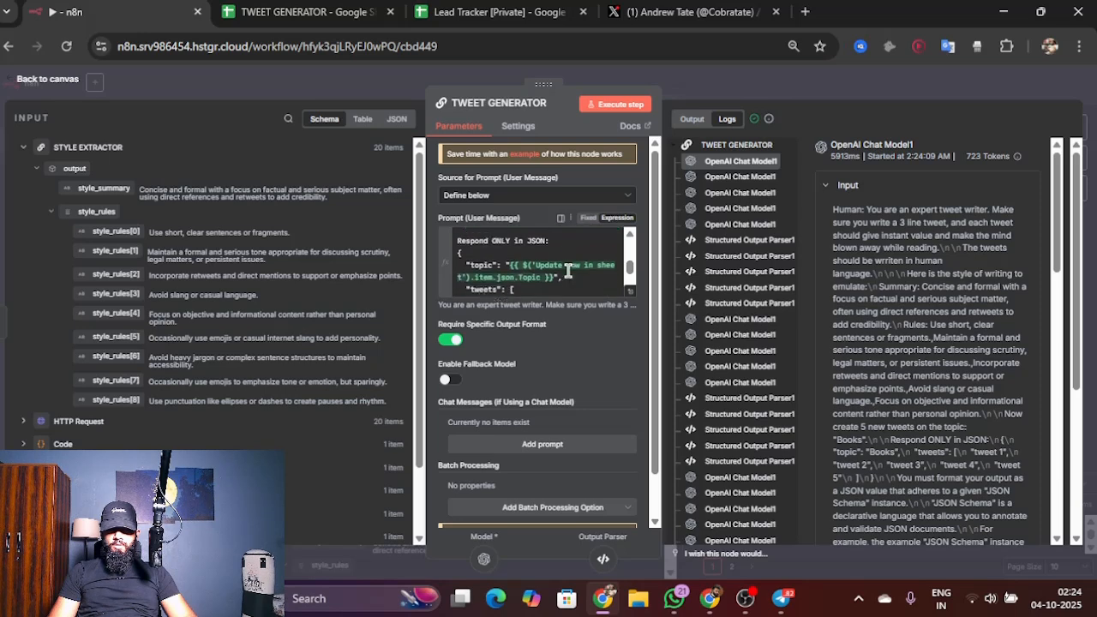
scroll(567, 271, down, 4)
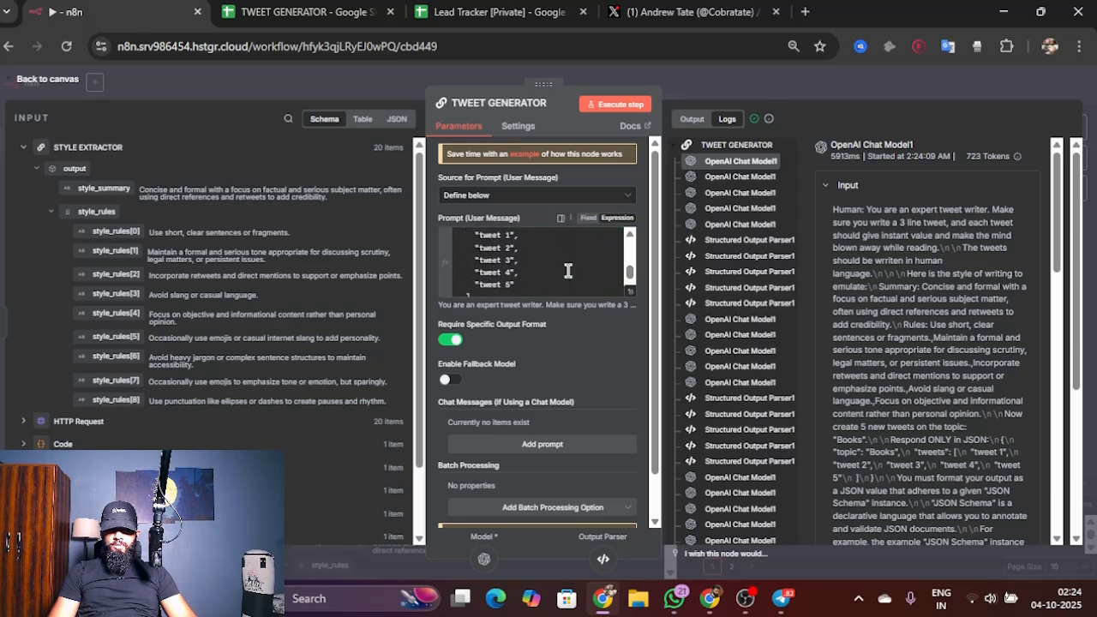
scroll(895, 254, down, 2)
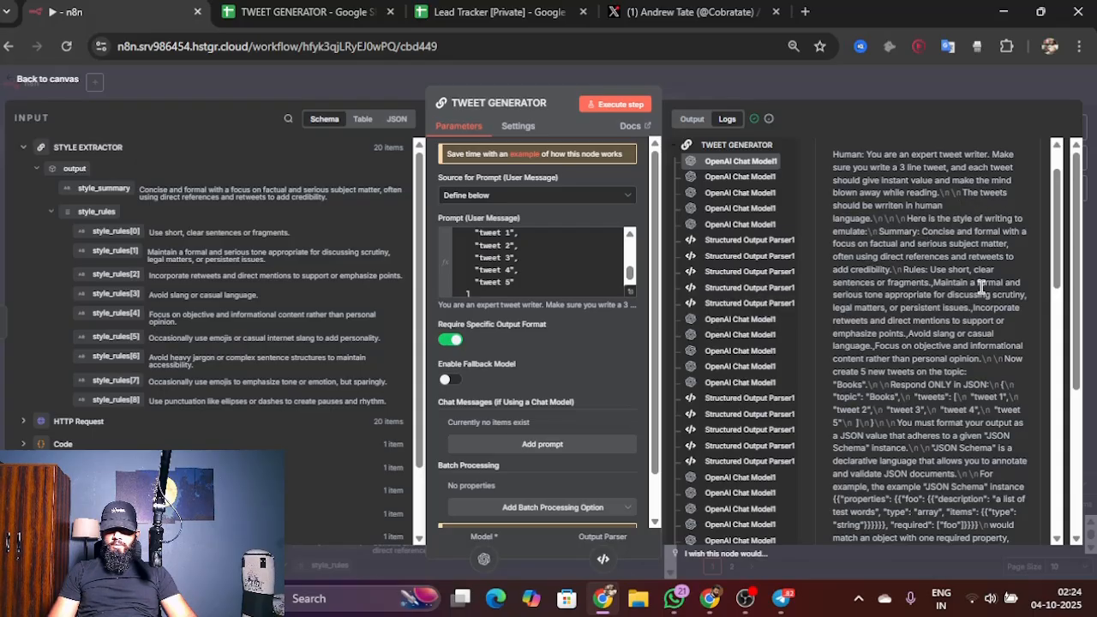
scroll(982, 285, down, 8)
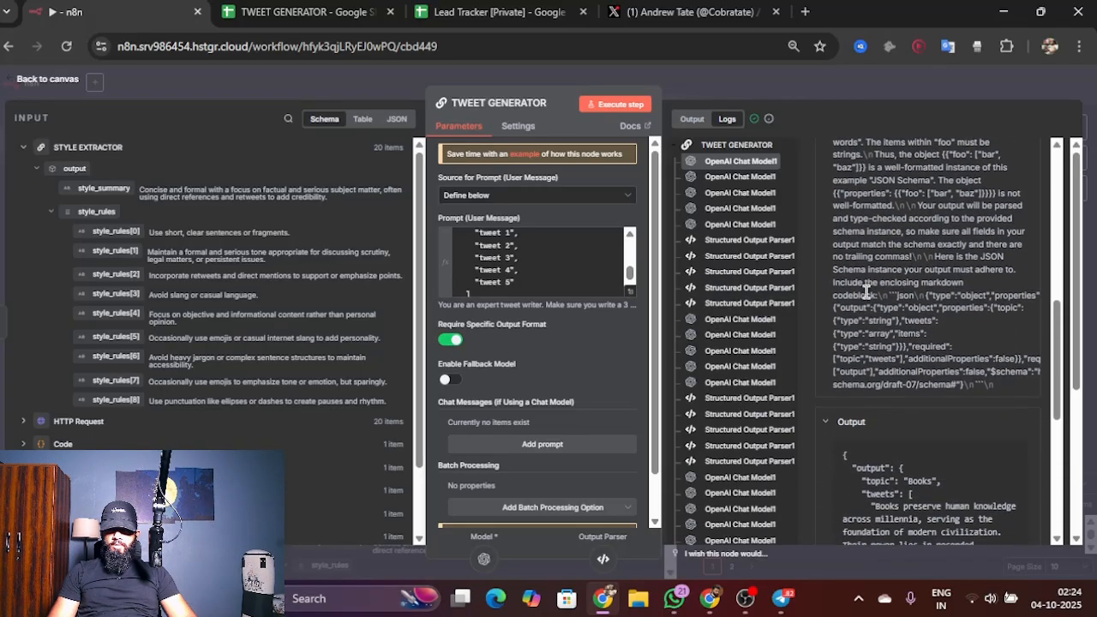
scroll(865, 292, down, 4)
scroll(778, 314, down, 3)
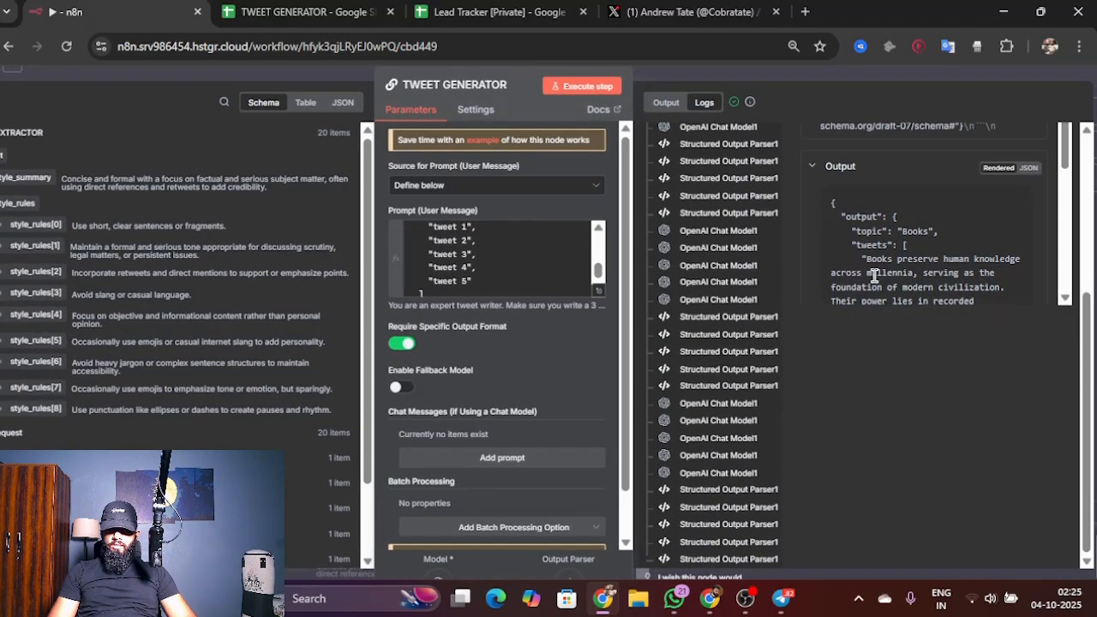
Step: Review the generated tweets about Books in the chat model's logged output and return to the canvas
drag(864, 260, 972, 335)
scroll(972, 337, up, 2)
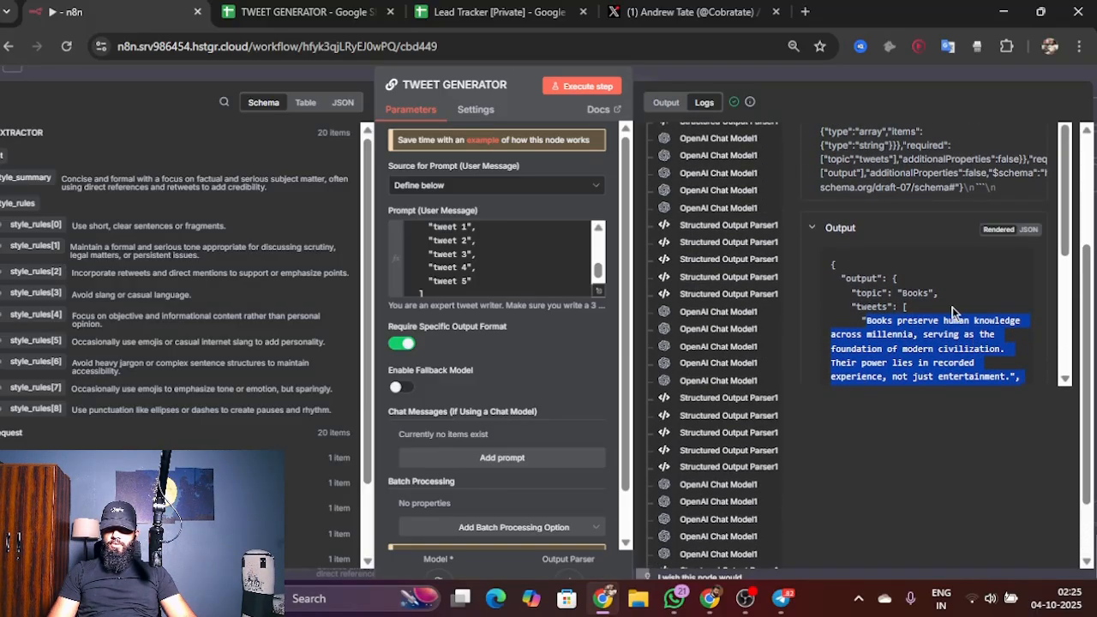
scroll(941, 314, down, 6)
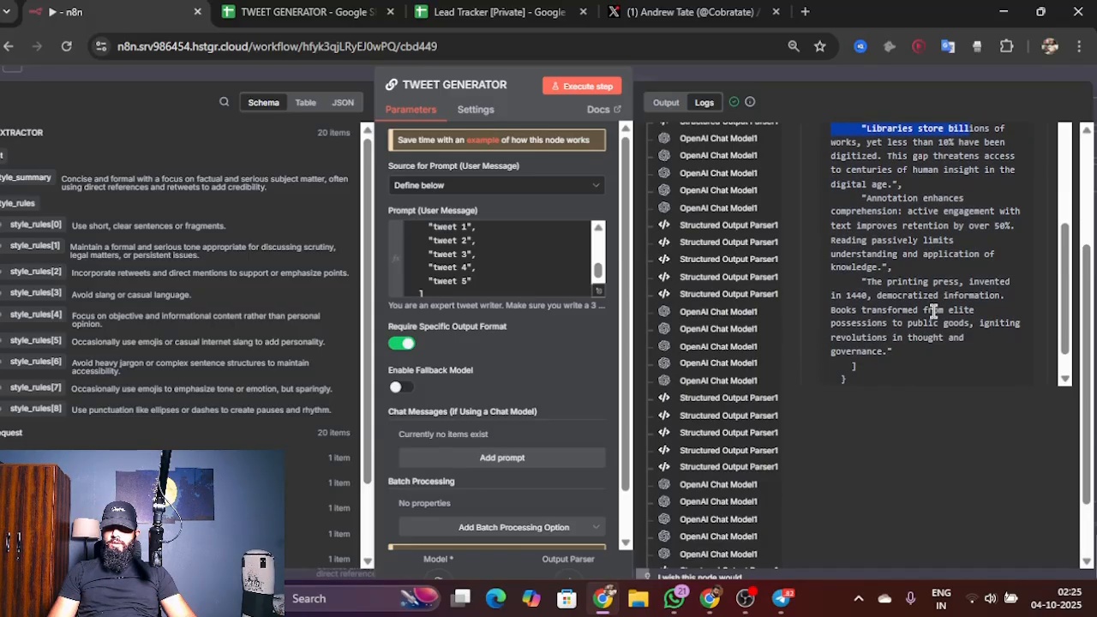
scroll(933, 311, down, 1)
scroll(931, 321, up, 5)
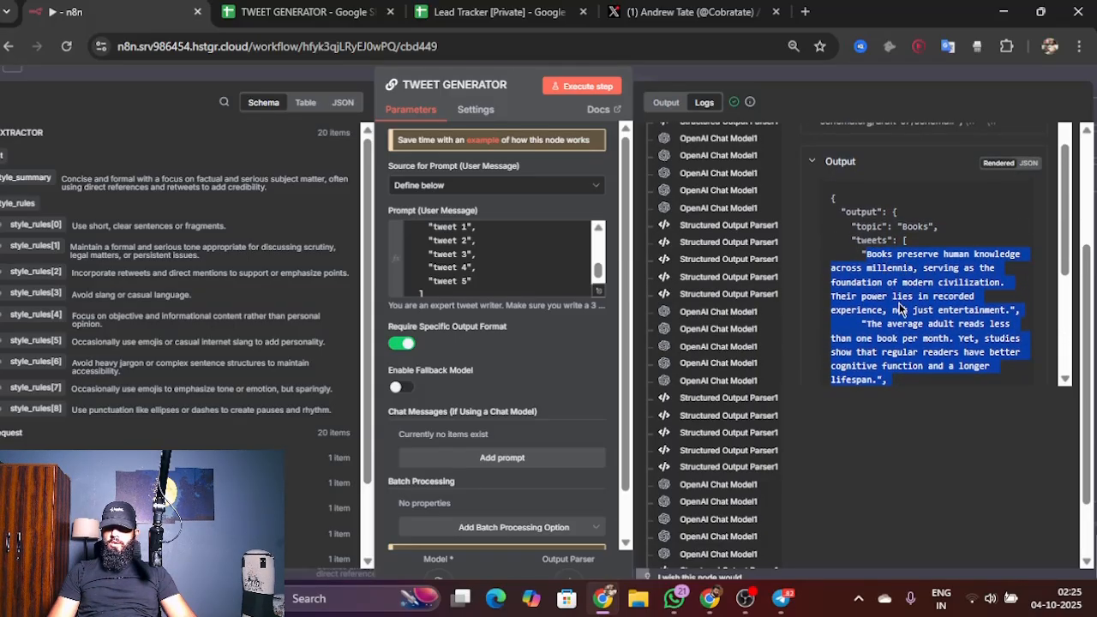
scroll(902, 309, down, 4)
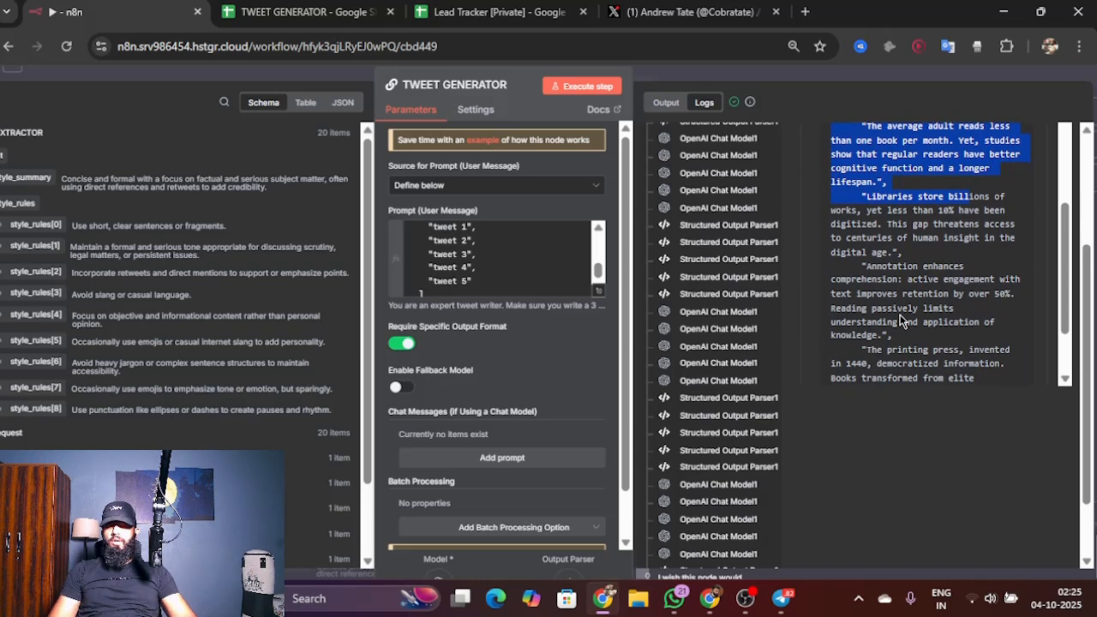
scroll(900, 321, down, 2)
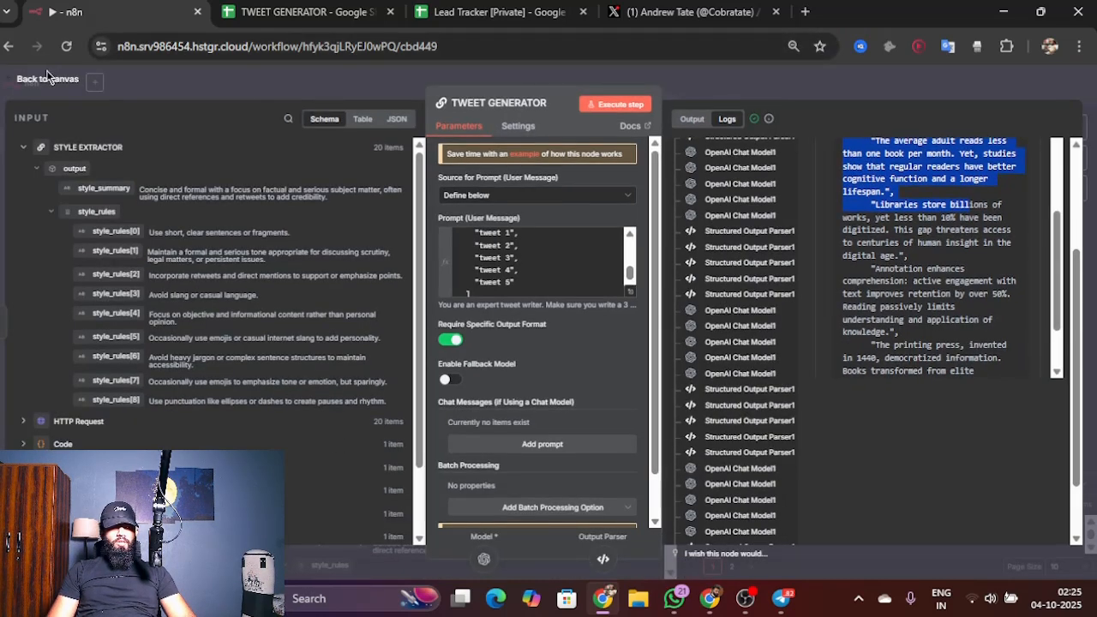
click(43, 83)
Step: Add a Code node after TWEET GENERATOR
scroll(922, 354, right, 3)
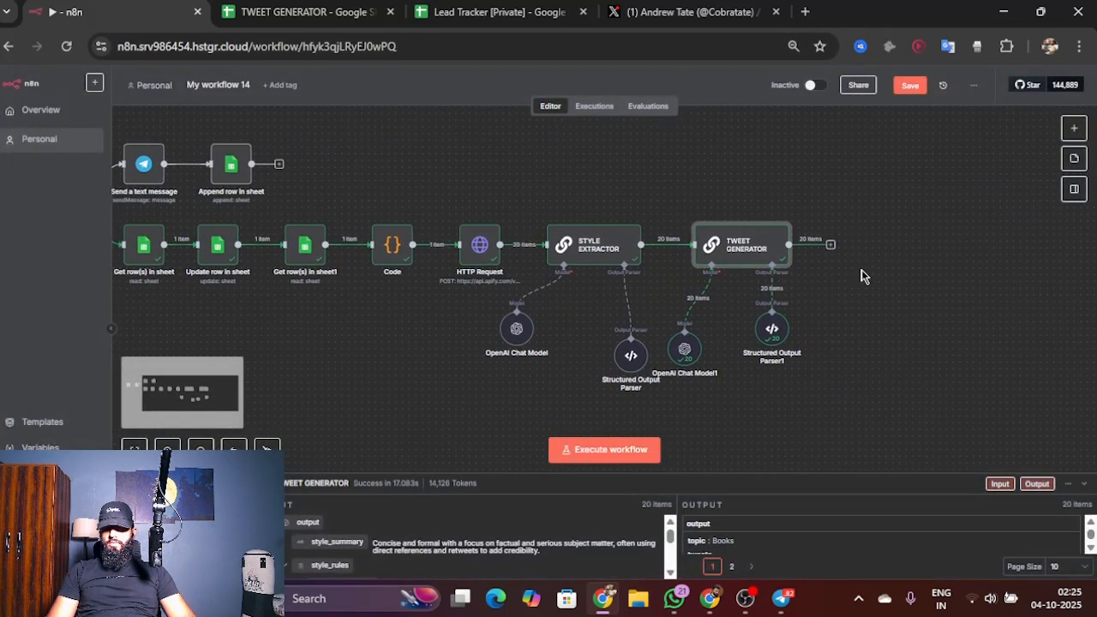
click(830, 246)
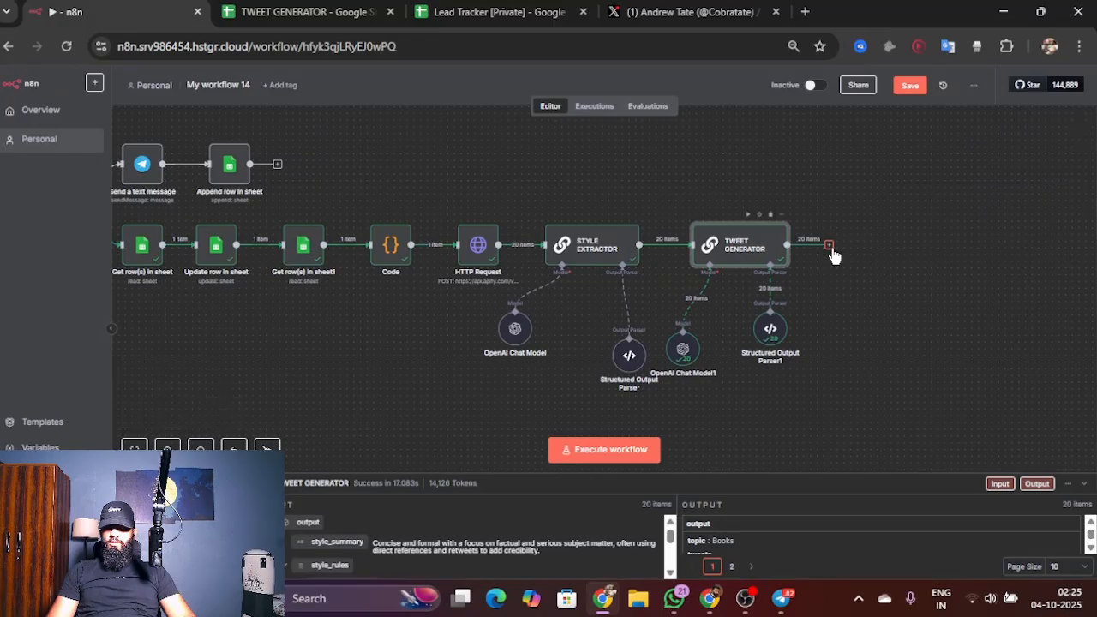
text(code)
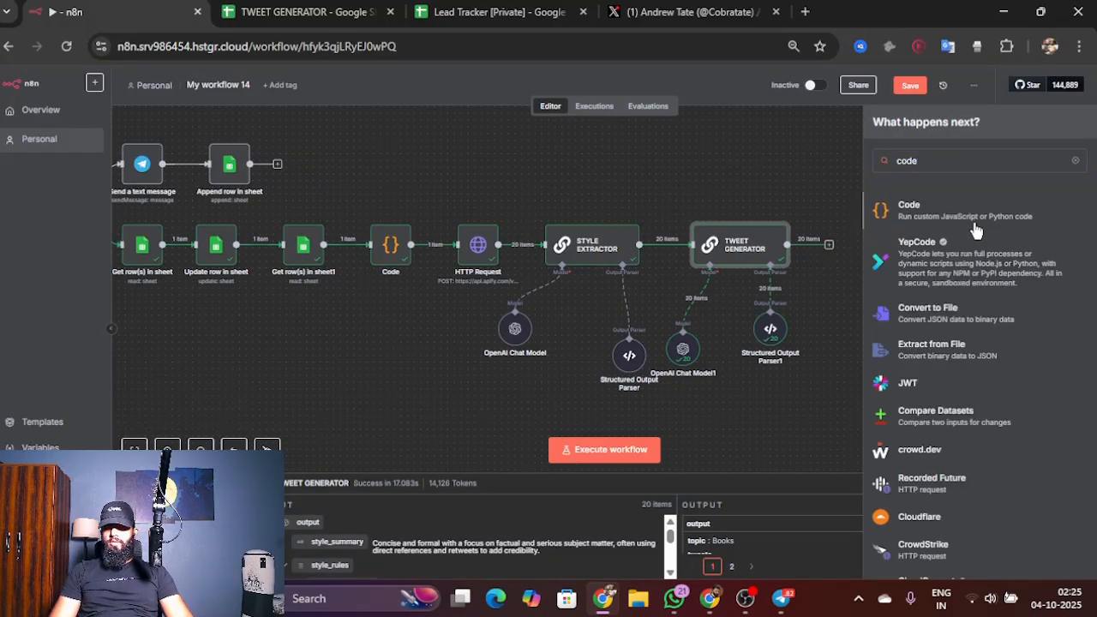
click(975, 230)
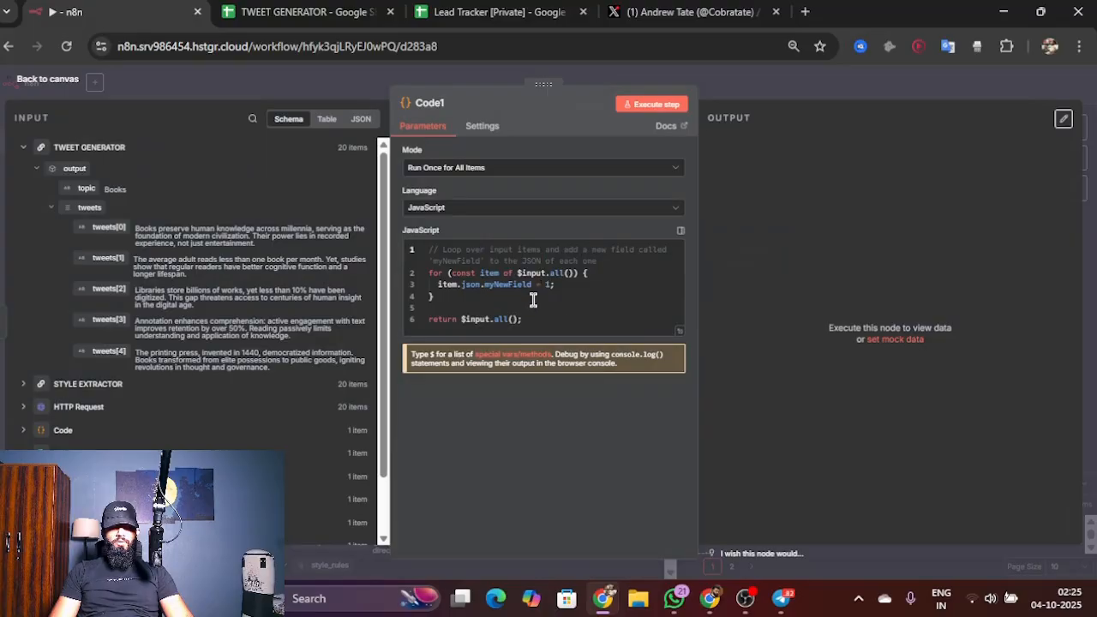
Step: Replace the default JavaScript with pasted code that formats the topic and numbered tweets into one text field, and execute the node
key(ctrl+a)
text(const tweets = $json.output.Tweets; const topic = $json.output.Topic;  const formatted = `Tweets Generated Topic: ${topic}  ${tweets.map((t,i) => `${i+1}. ${t}`).join("\n\n")} `;  return [{ json: { text: formatted } }];)
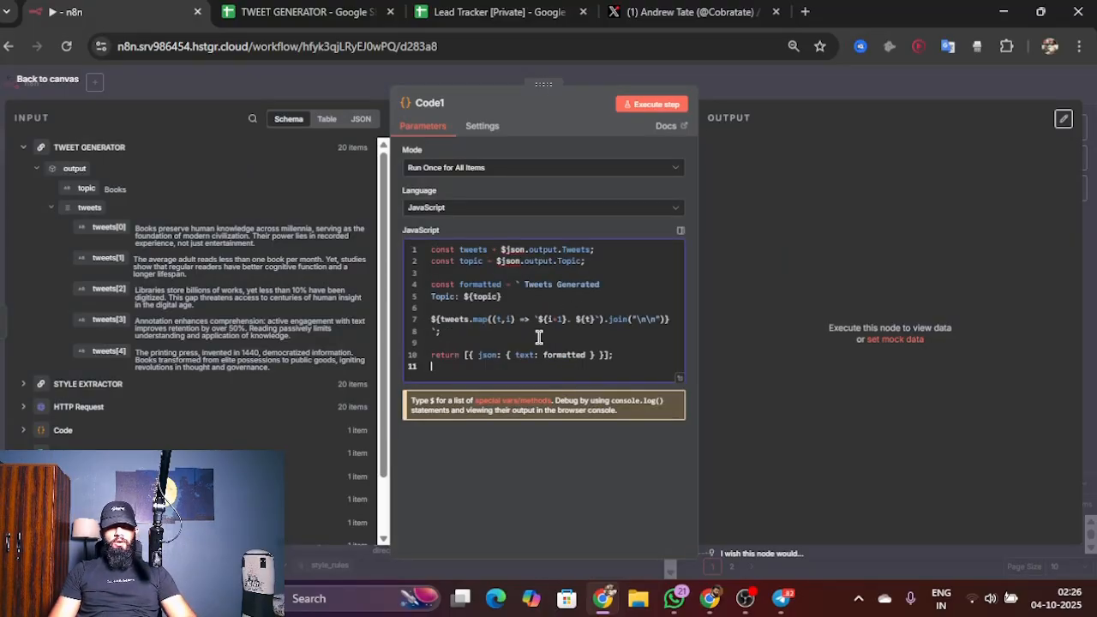
click(650, 104)
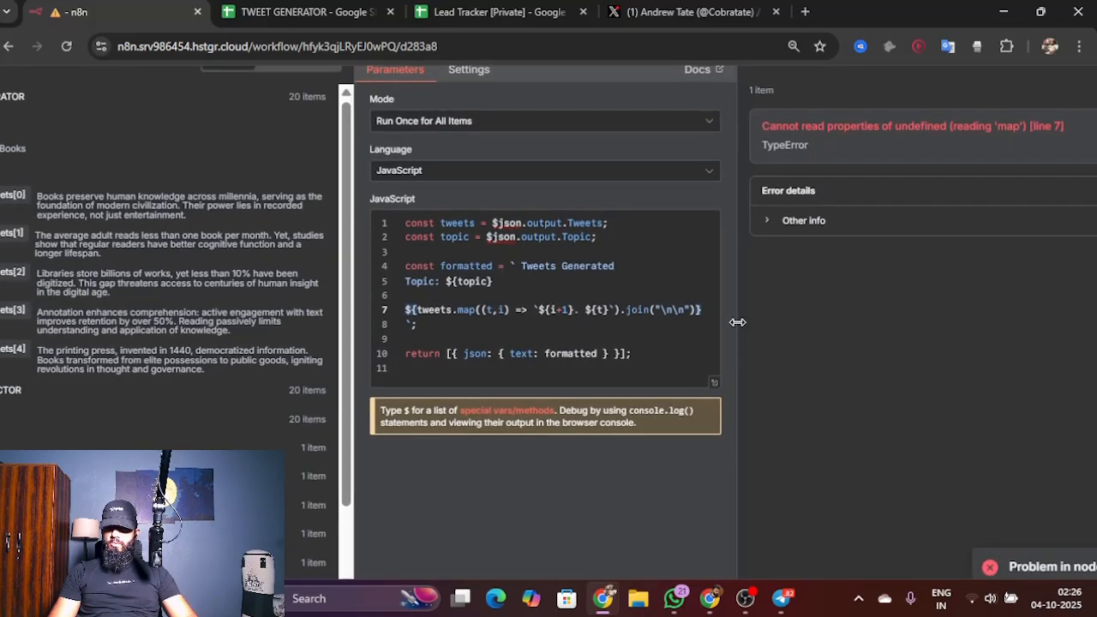
Step: Correct the code to read lowercase $json.output.tweets and $json.output.topic, execute the node again and return to the canvas
scroll(844, 296, up, 1)
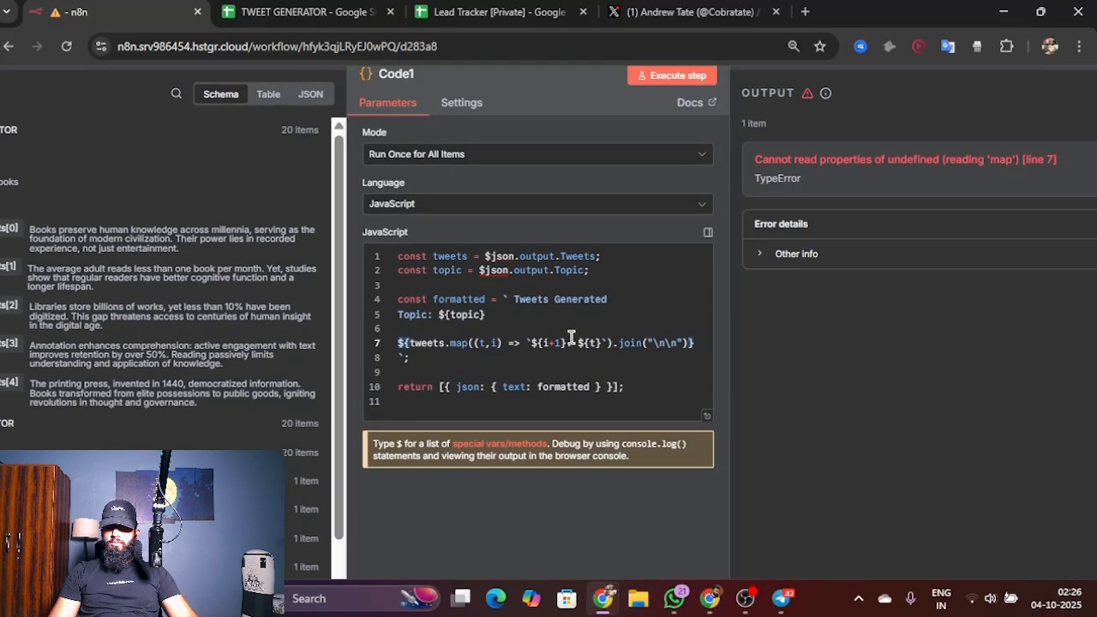
click(452, 368)
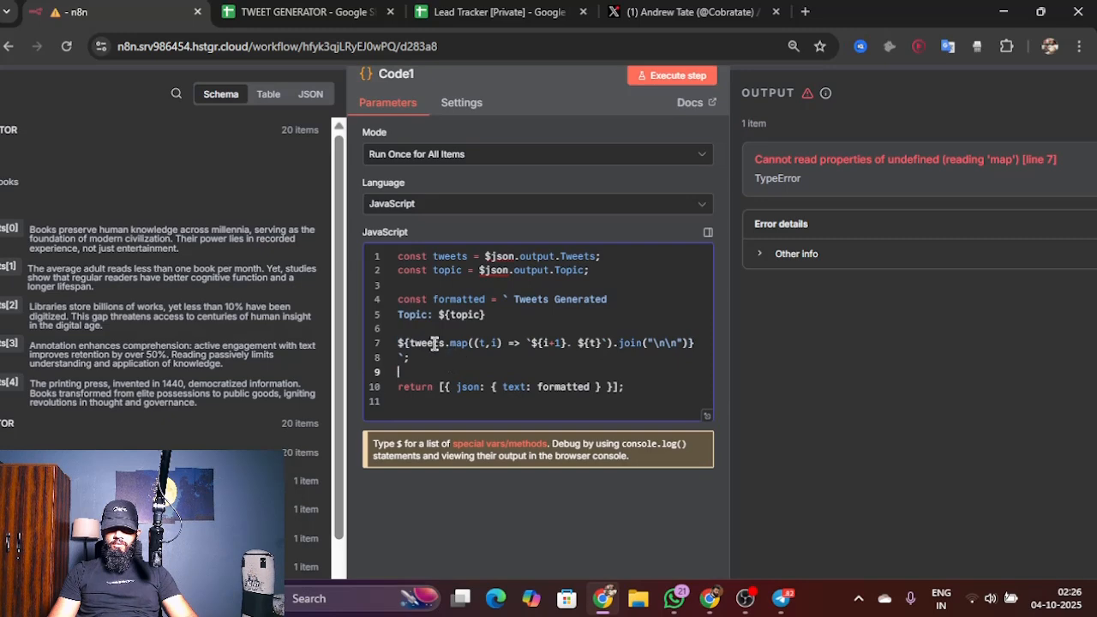
click(524, 404)
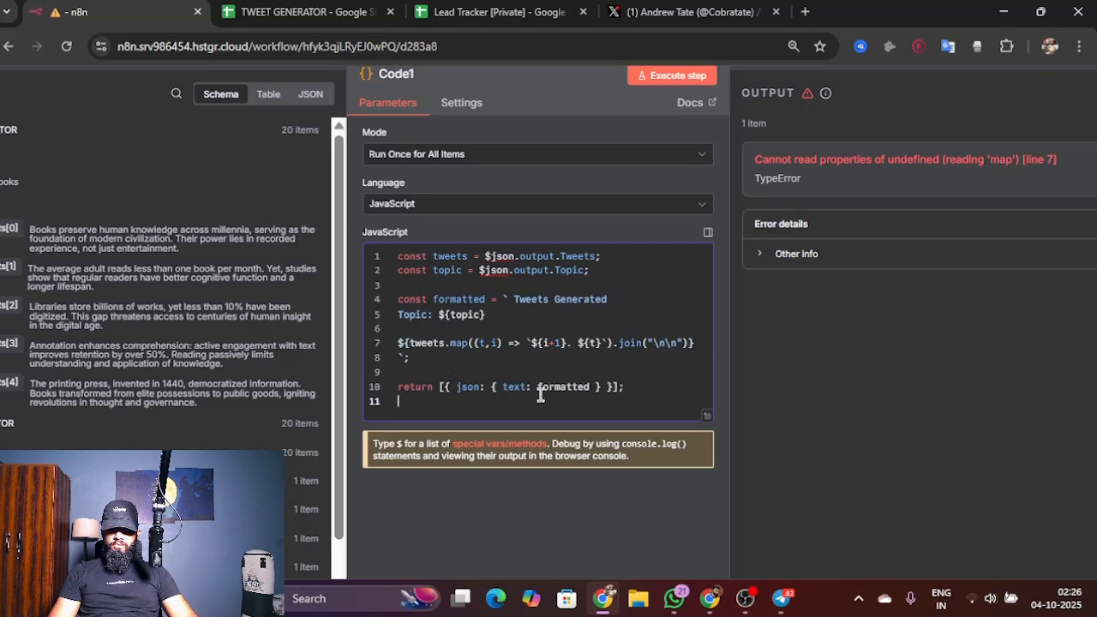
scroll(444, 360, down, 3)
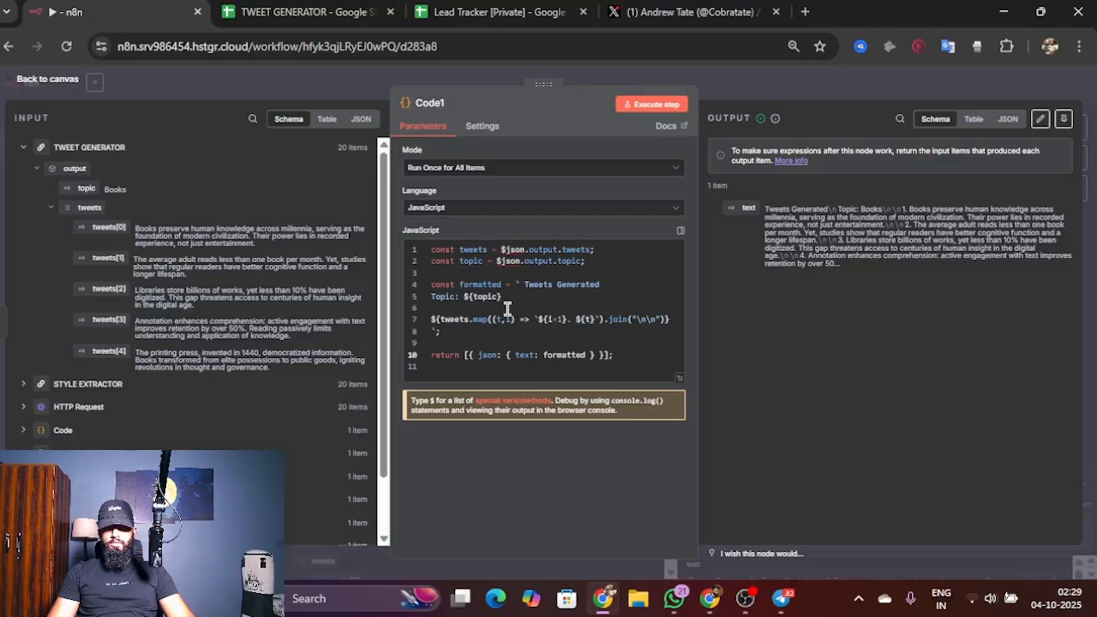
click(655, 108)
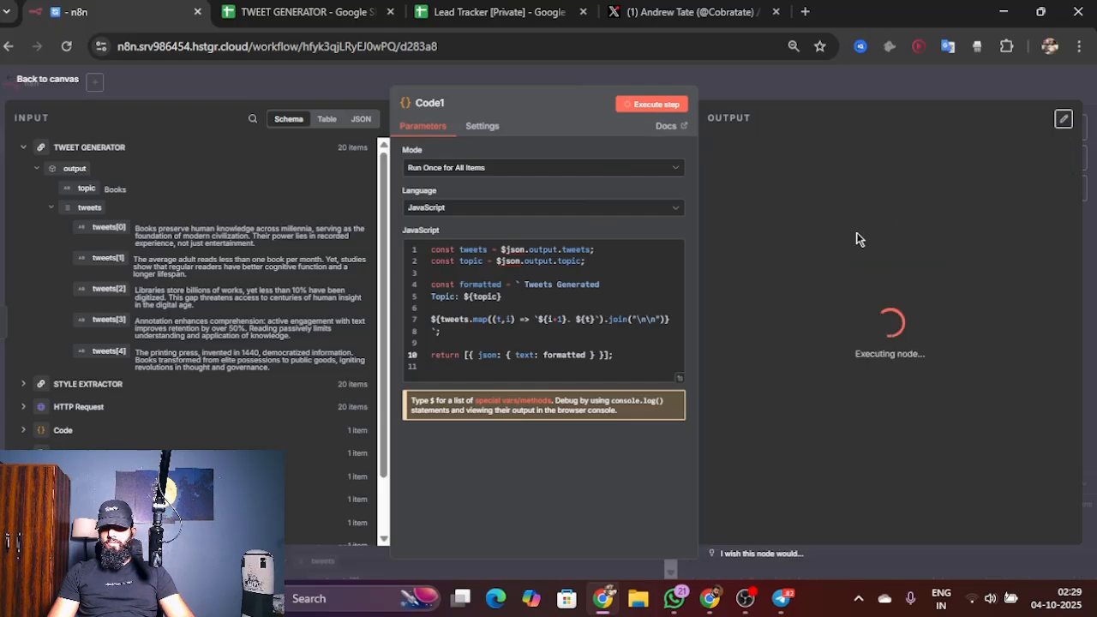
click(40, 82)
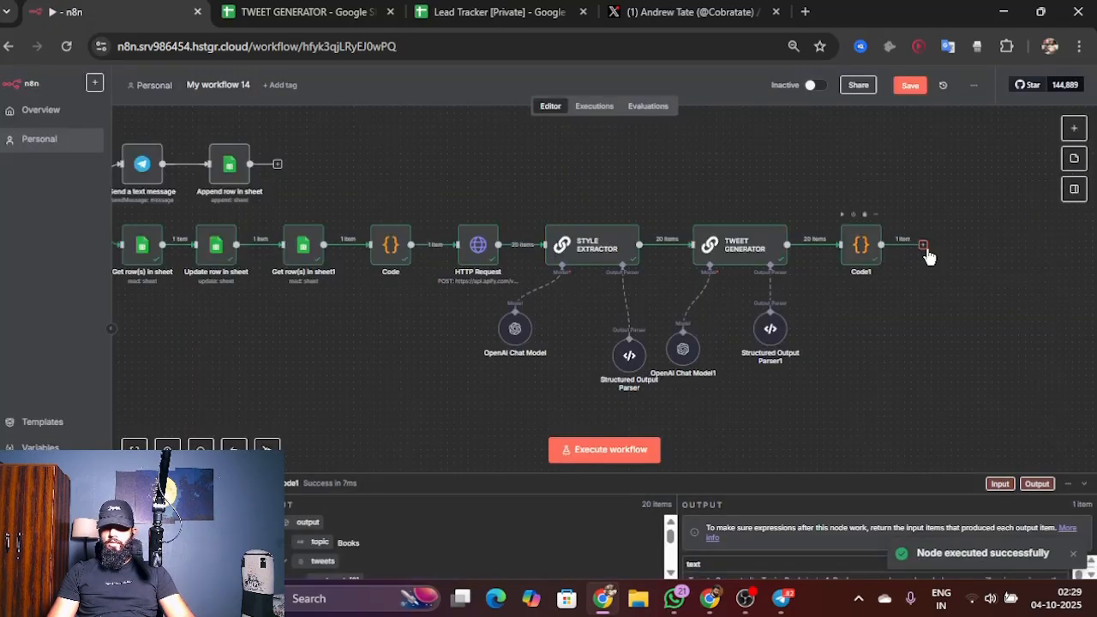
Step: Add a Telegram "Send a text message" node after Code1
click(922, 246)
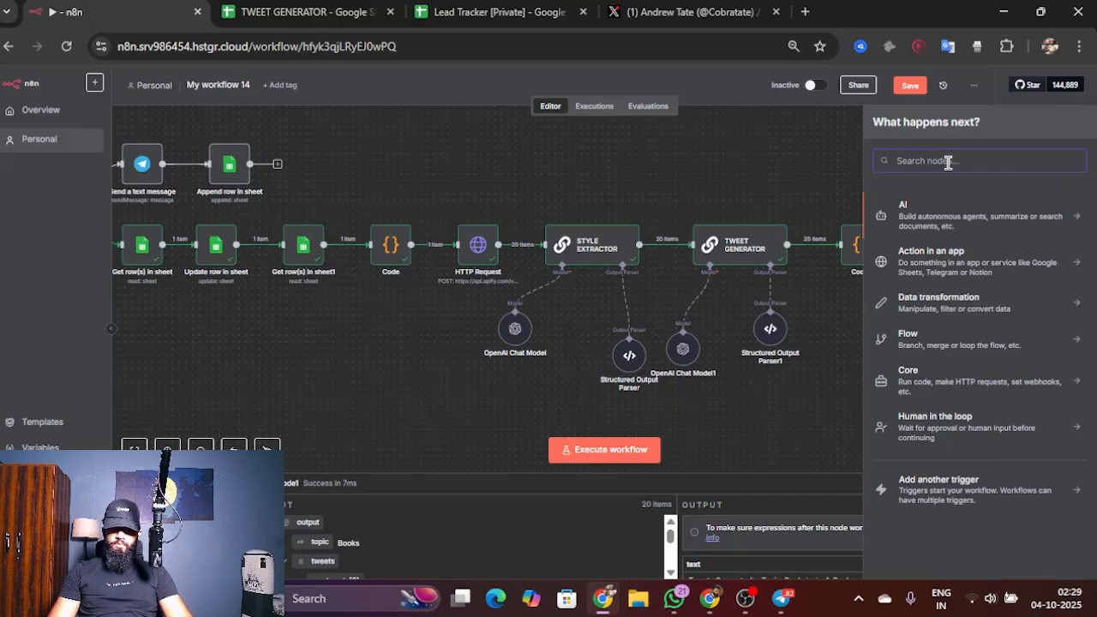
text(tel)
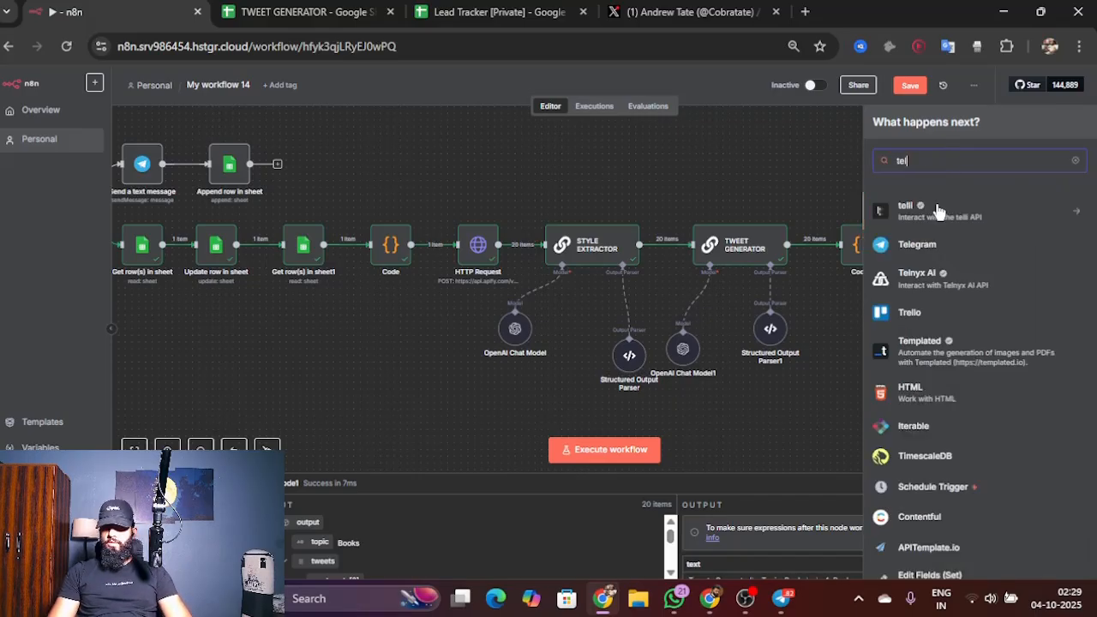
click(921, 243)
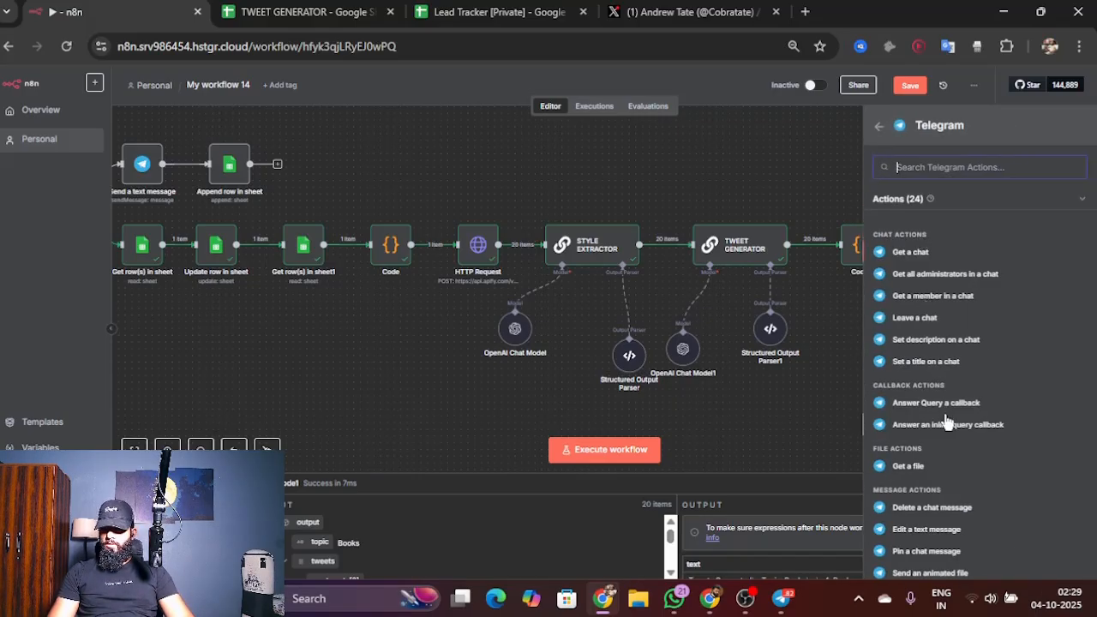
scroll(946, 433, down, 3)
scroll(946, 439, down, 3)
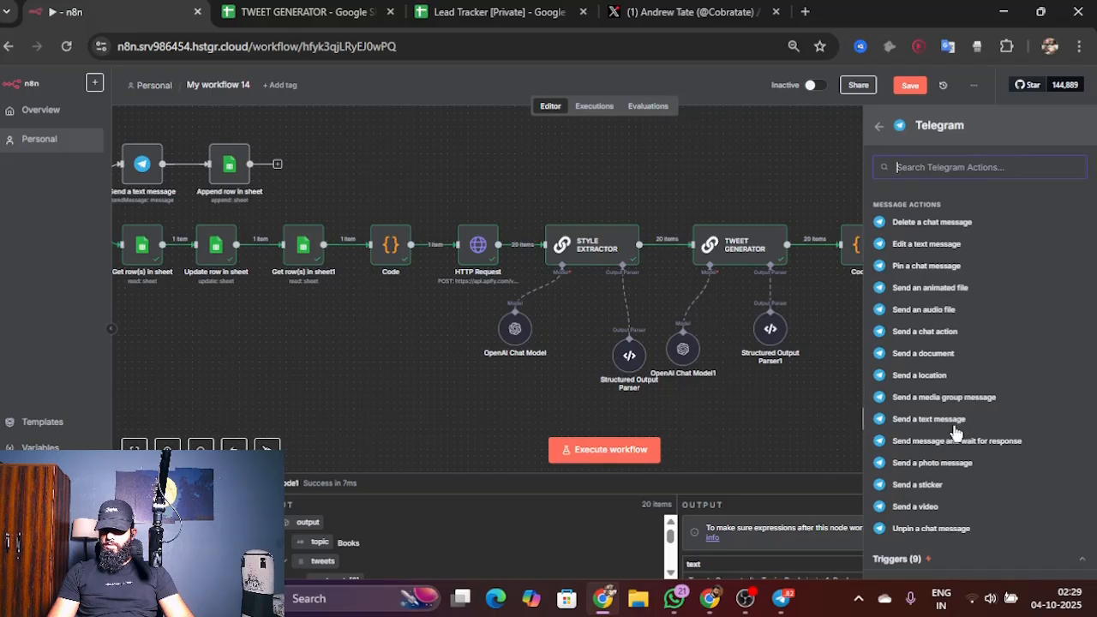
click(934, 420)
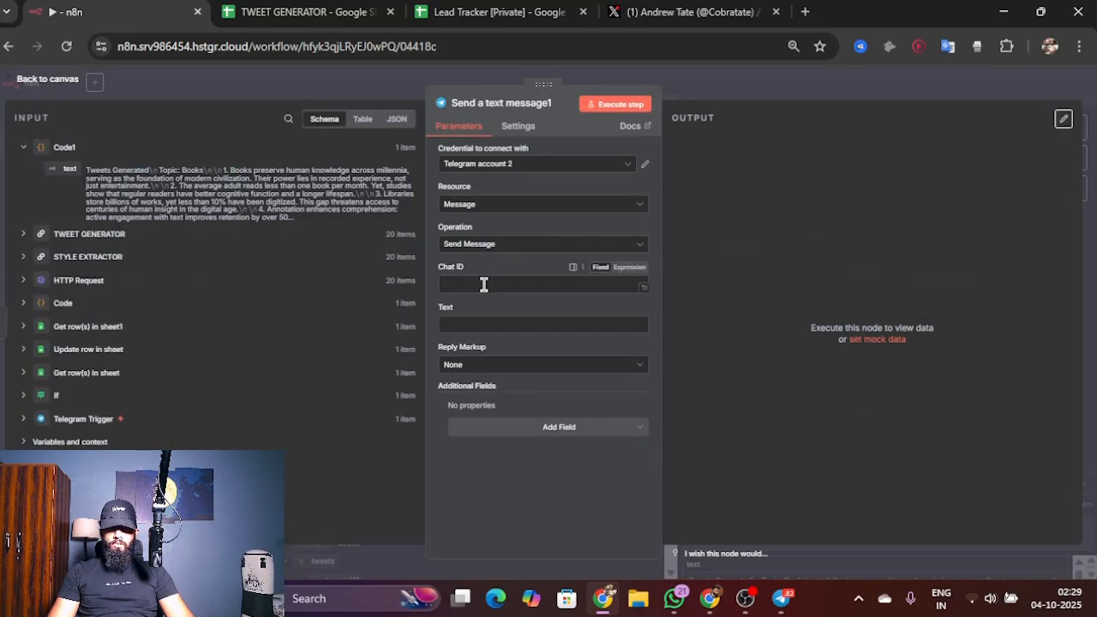
Step: Map the Telegram Trigger's message.from.id value into the message node's Chat ID
click(62, 419)
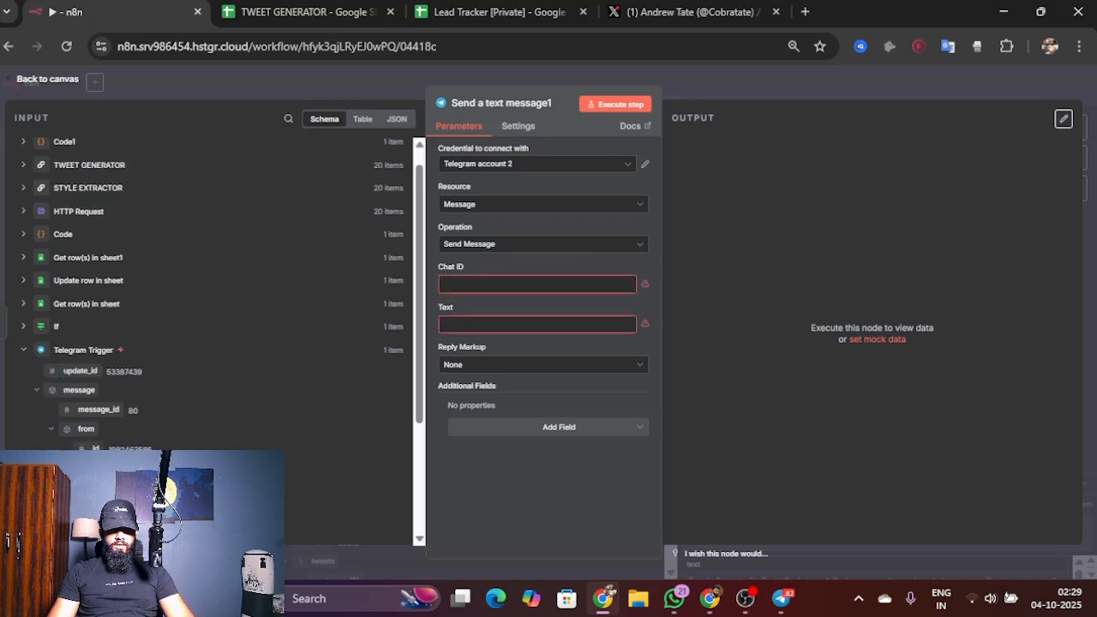
scroll(72, 381, down, 2)
drag(77, 365, 433, 337)
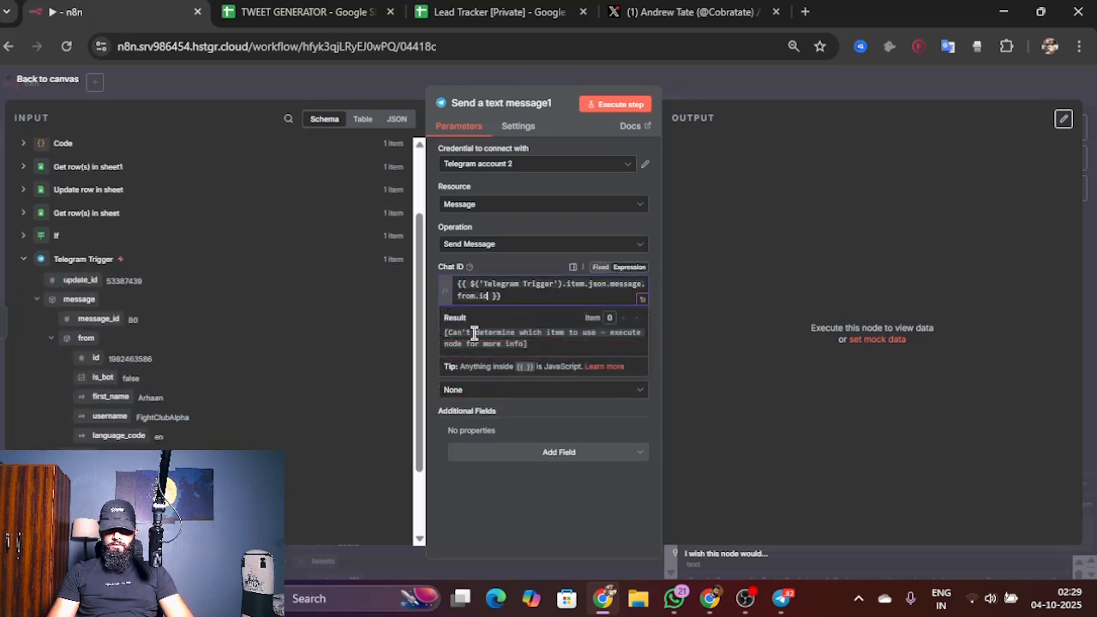
click(510, 266)
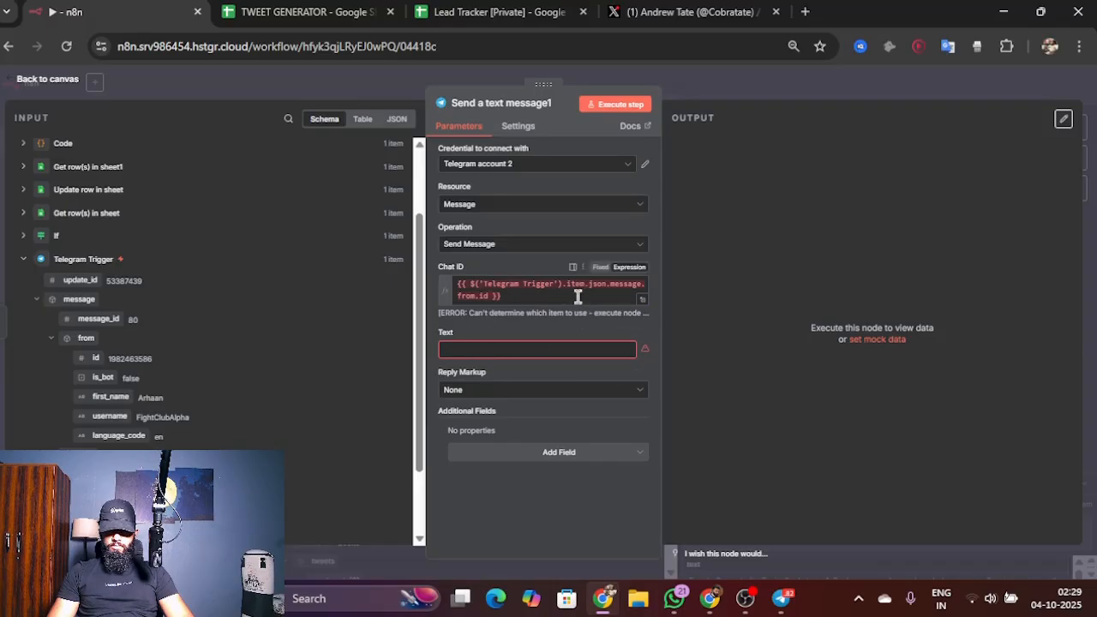
Step: Map Code1's text output into the message Text as {{ $json.text }} and execute the node
click(522, 352)
scroll(128, 257, up, 2)
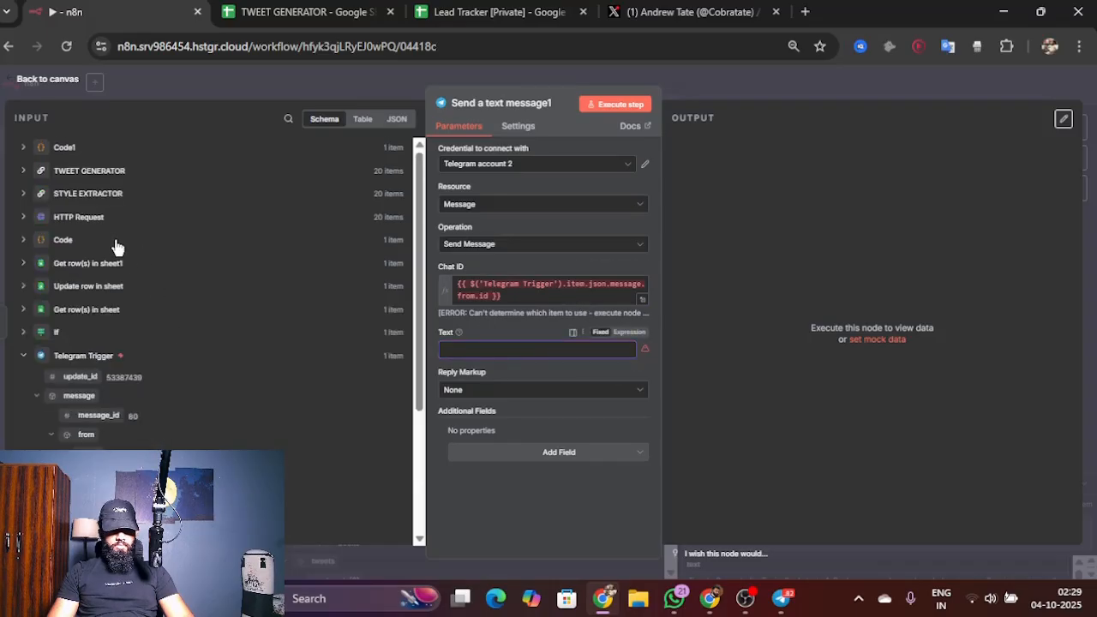
click(72, 156)
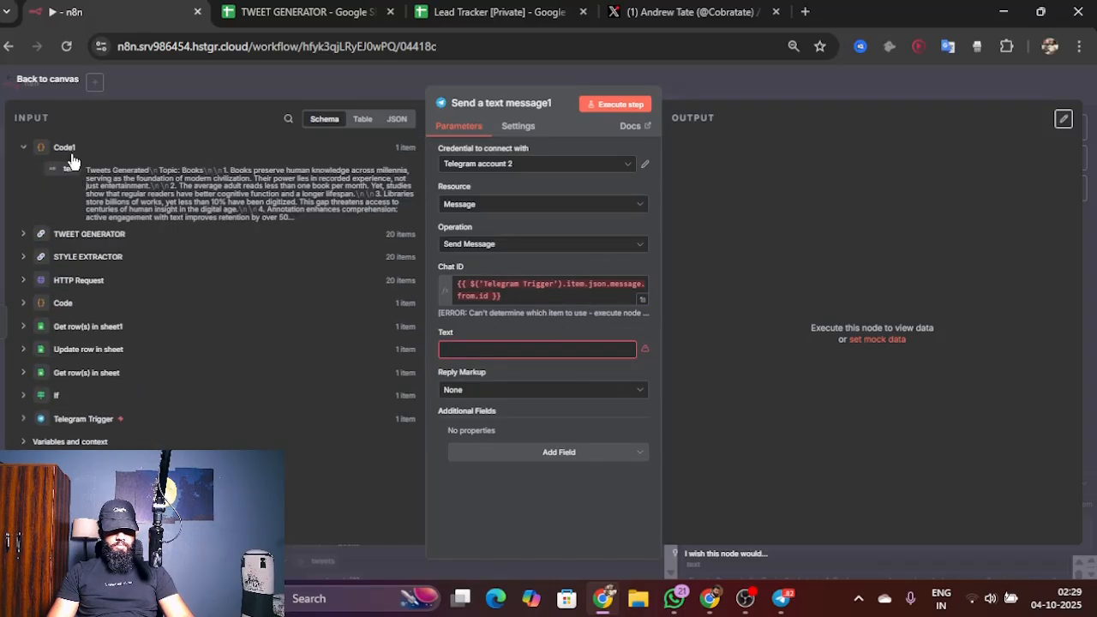
click(470, 345)
drag(442, 340, 442, 343)
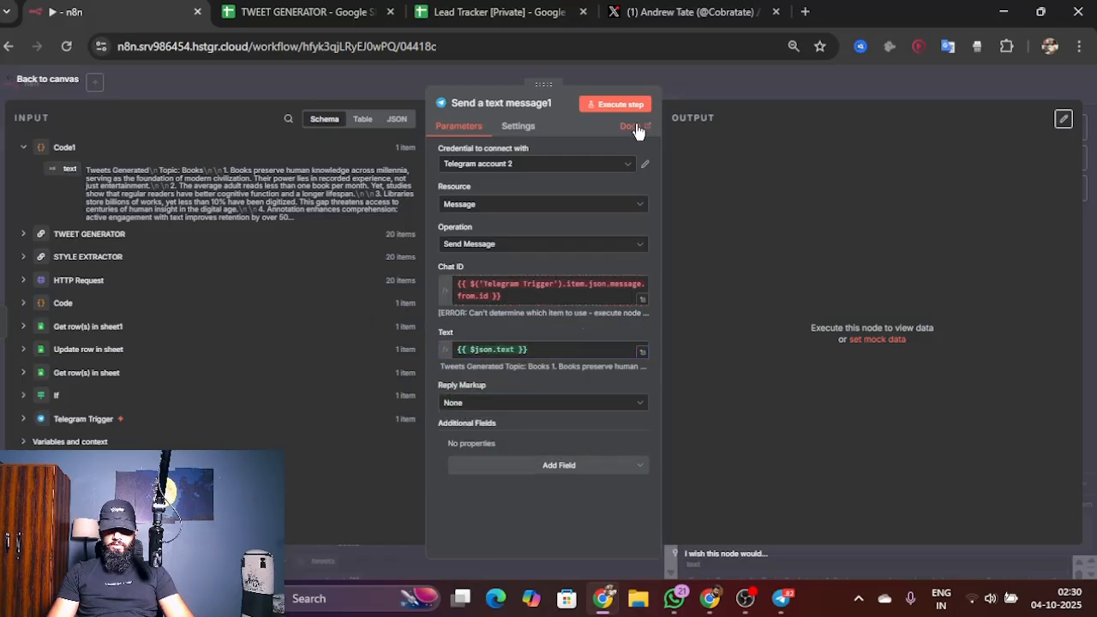
click(622, 105)
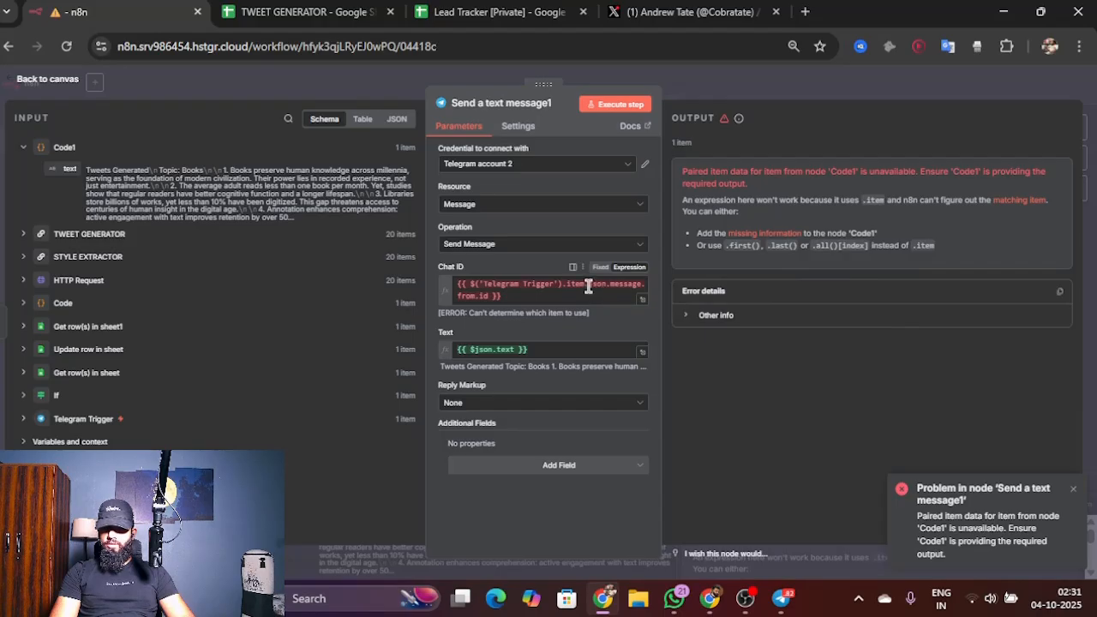
Step: Edit the Chat ID expression to {{ $('Telegram Trigger').first().json.message.chat.id }}
click(476, 296)
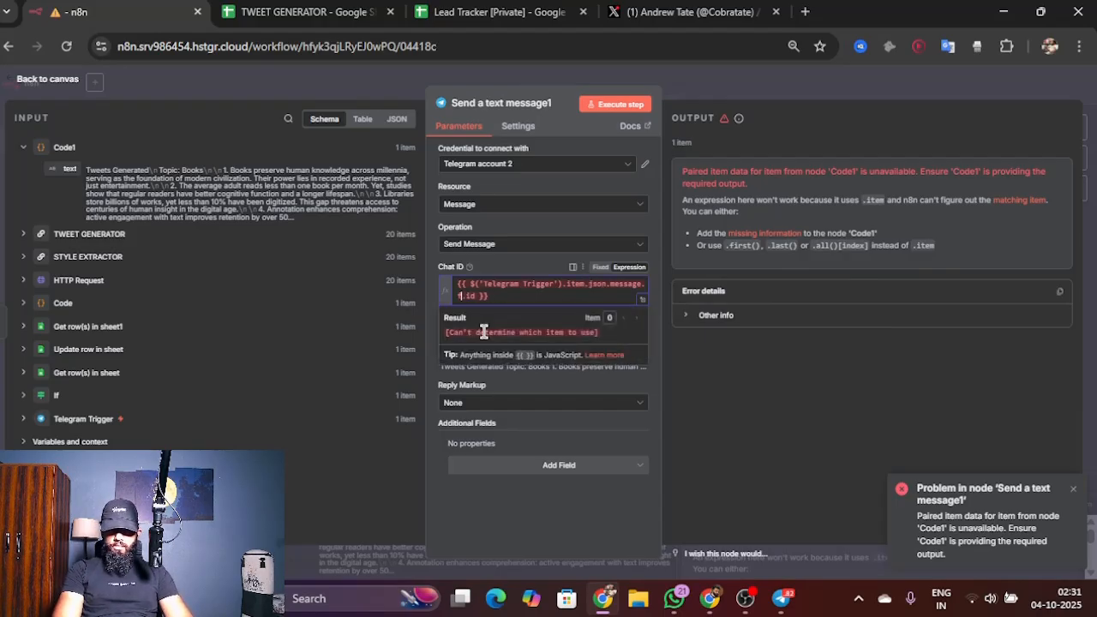
text(chat)
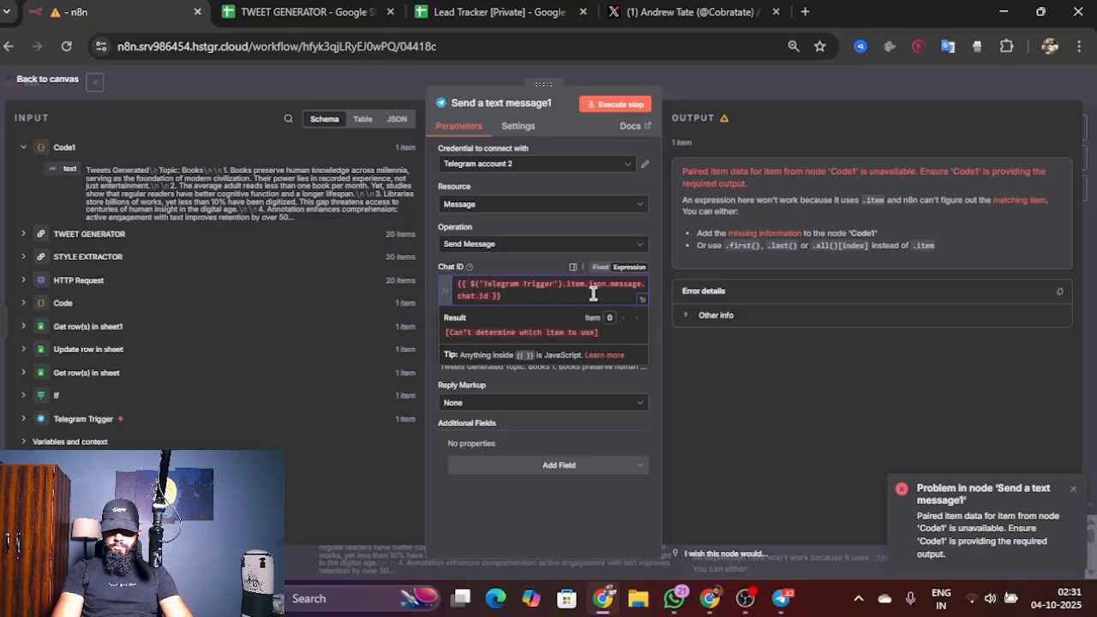
click(583, 283)
key(BackSpace)
key(BackSpace)
key(BackSpace)
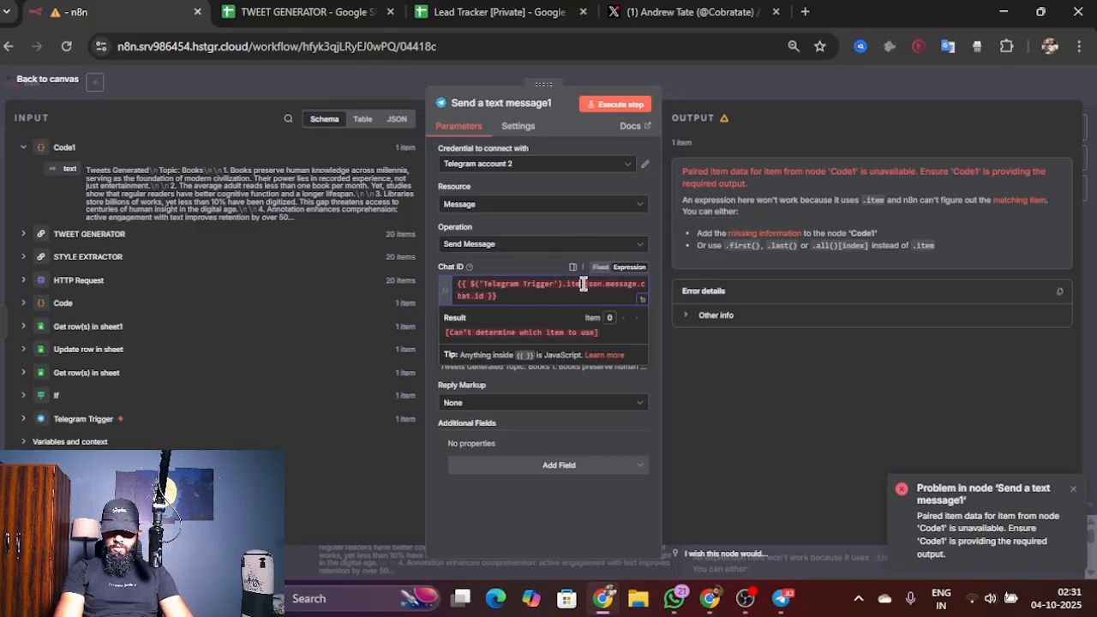
key(BackSpace)
text(first()
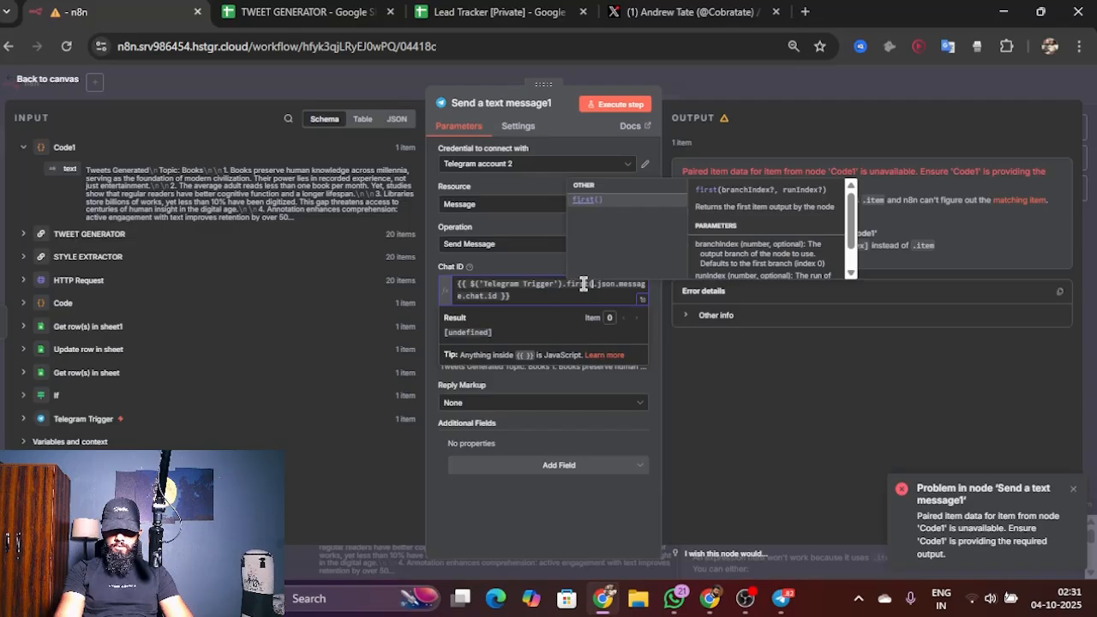
key(Escape)
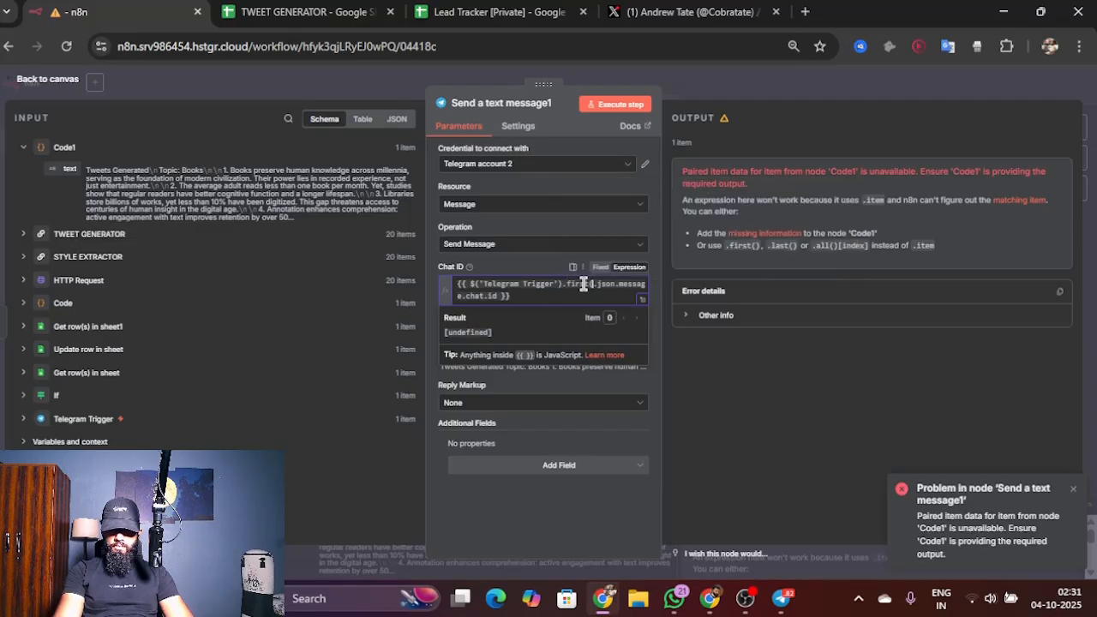
text(())
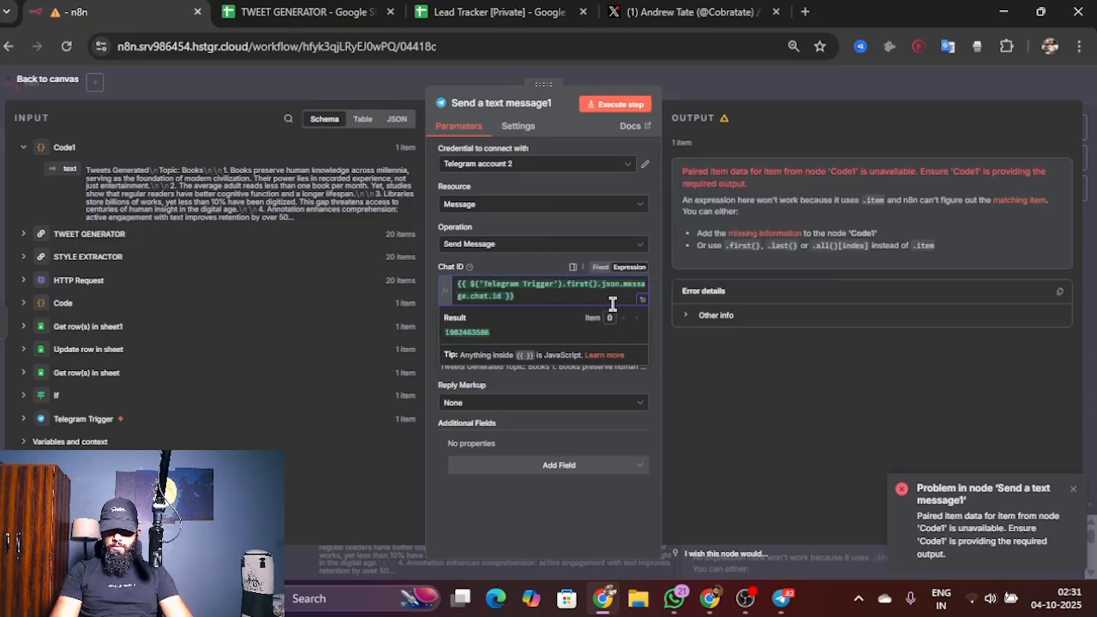
Step: Execute the Send a text message1 node and check the delivered tweets in the AI TWEET CREATOR chat in Telegram
click(664, 374)
click(613, 110)
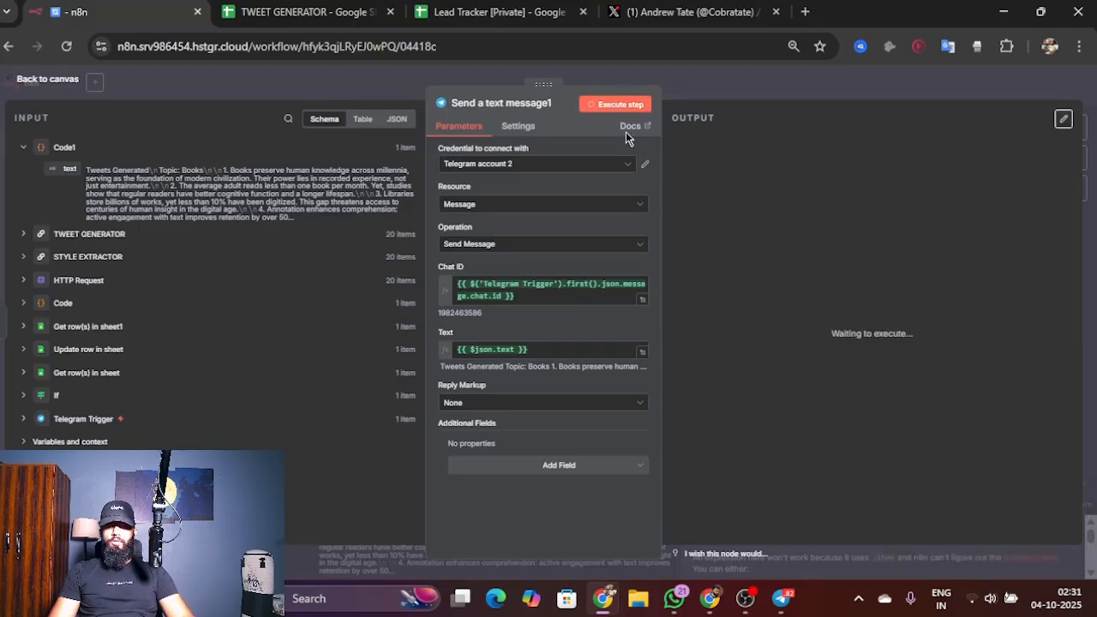
click(788, 608)
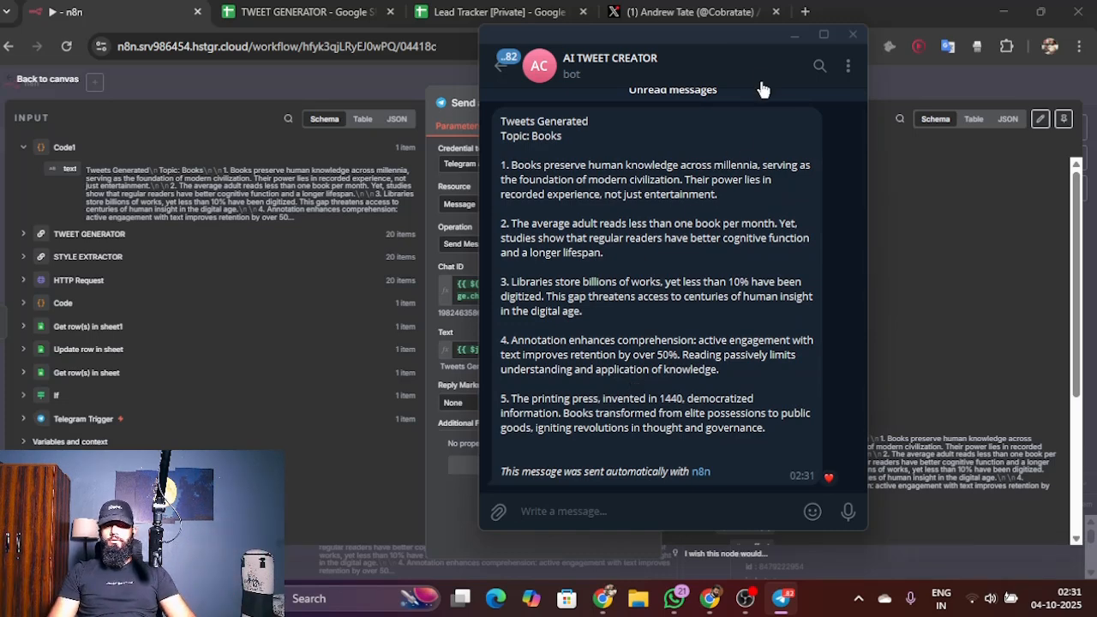
click(781, 53)
click(795, 35)
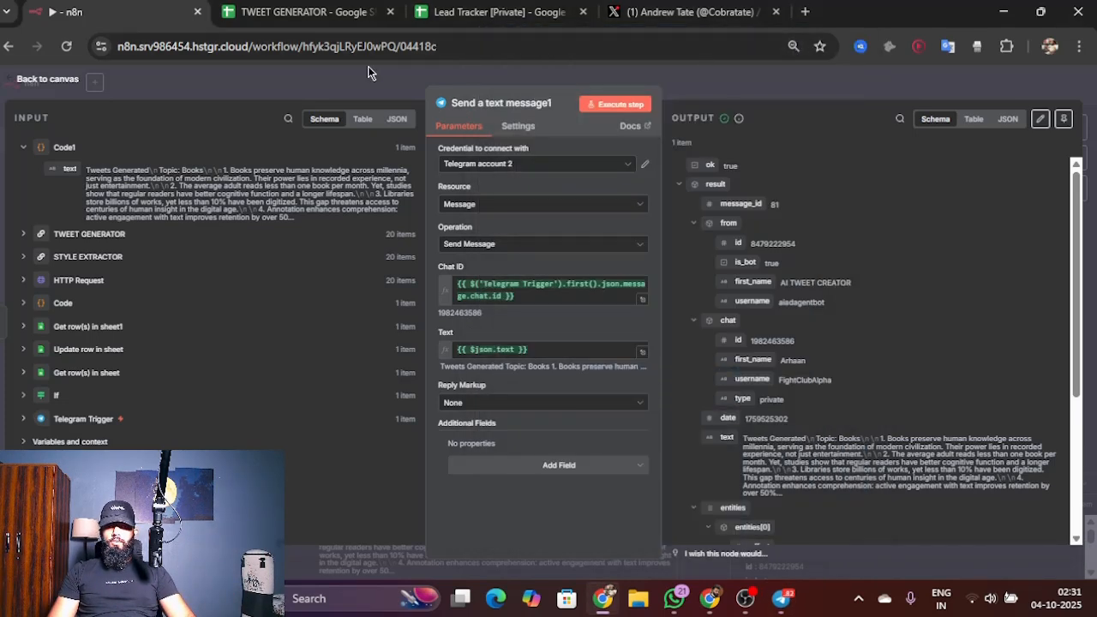
Step: Return to the workflow canvas, save My workflow 14 and activate it, dismissing the activation notice and production checklist
click(52, 78)
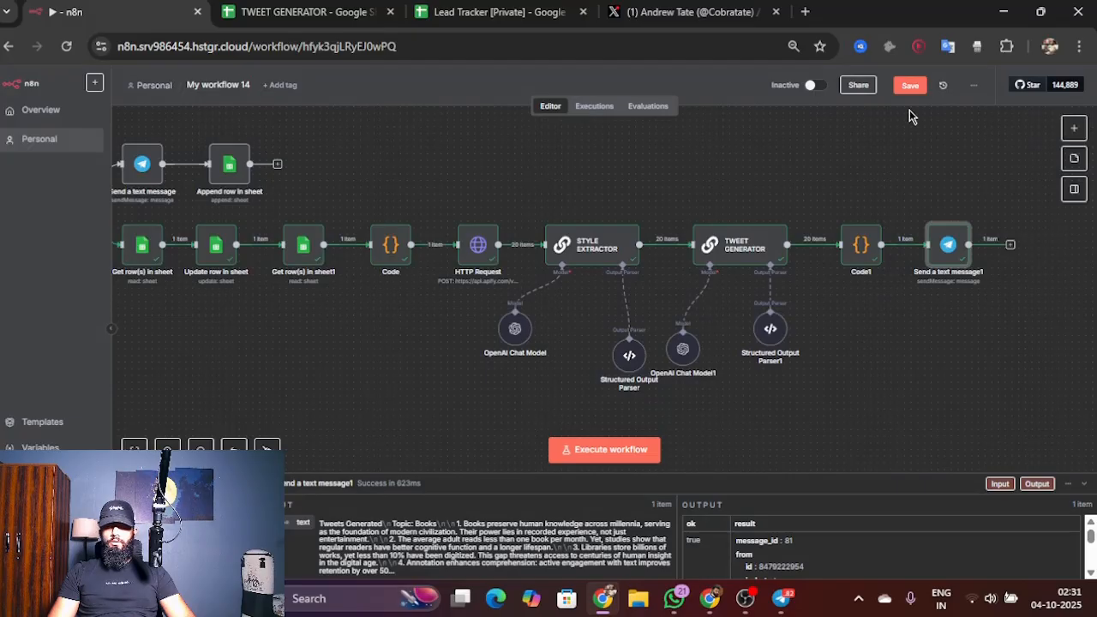
click(910, 85)
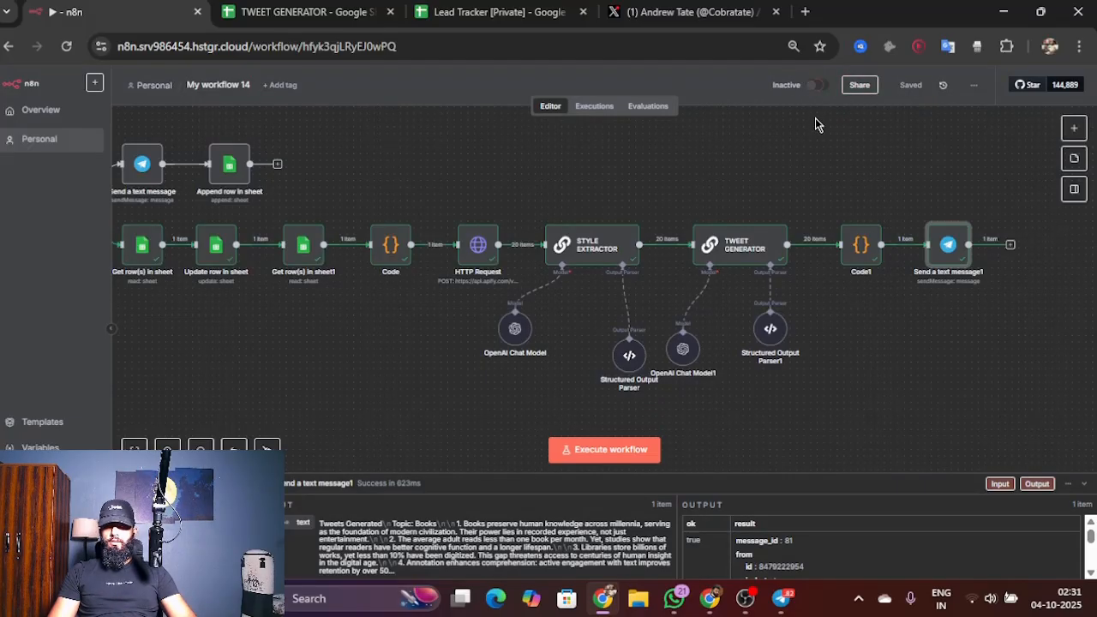
click(818, 84)
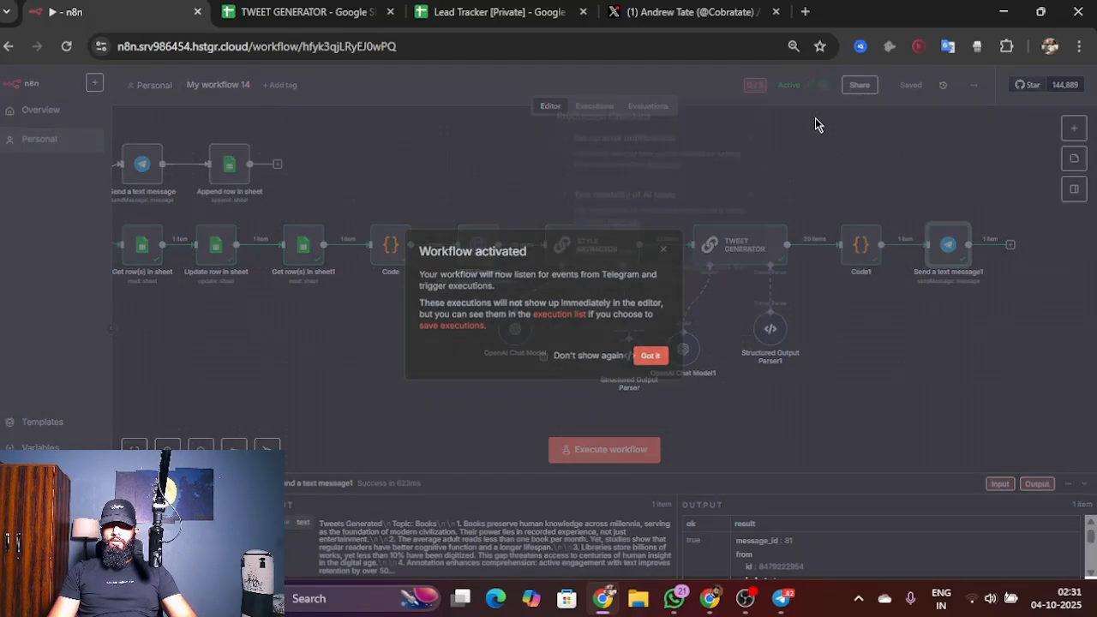
click(649, 368)
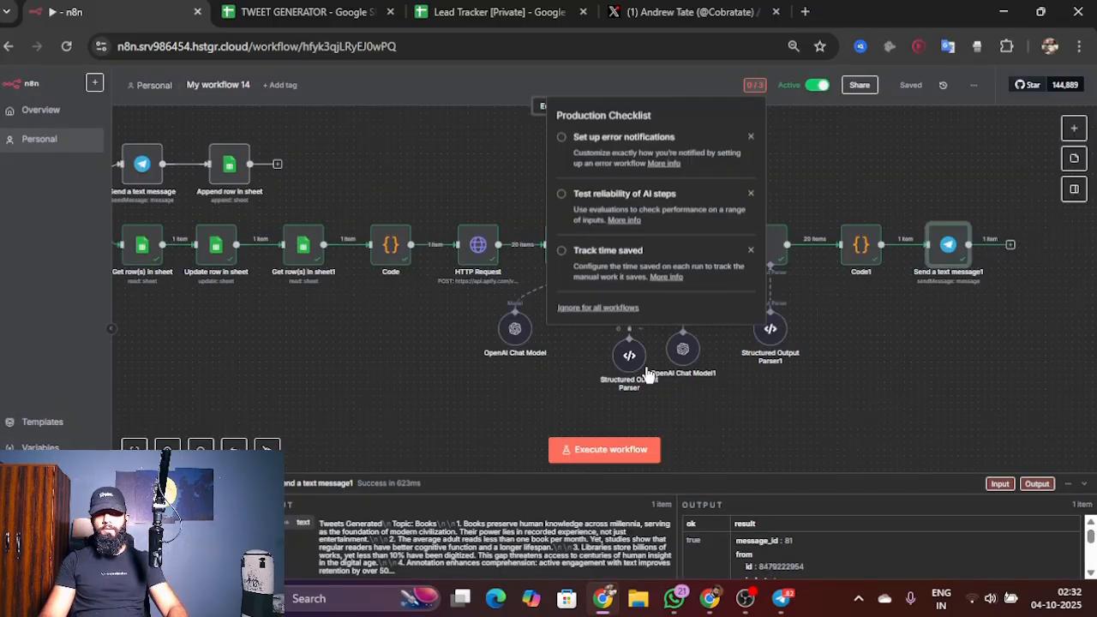
click(752, 396)
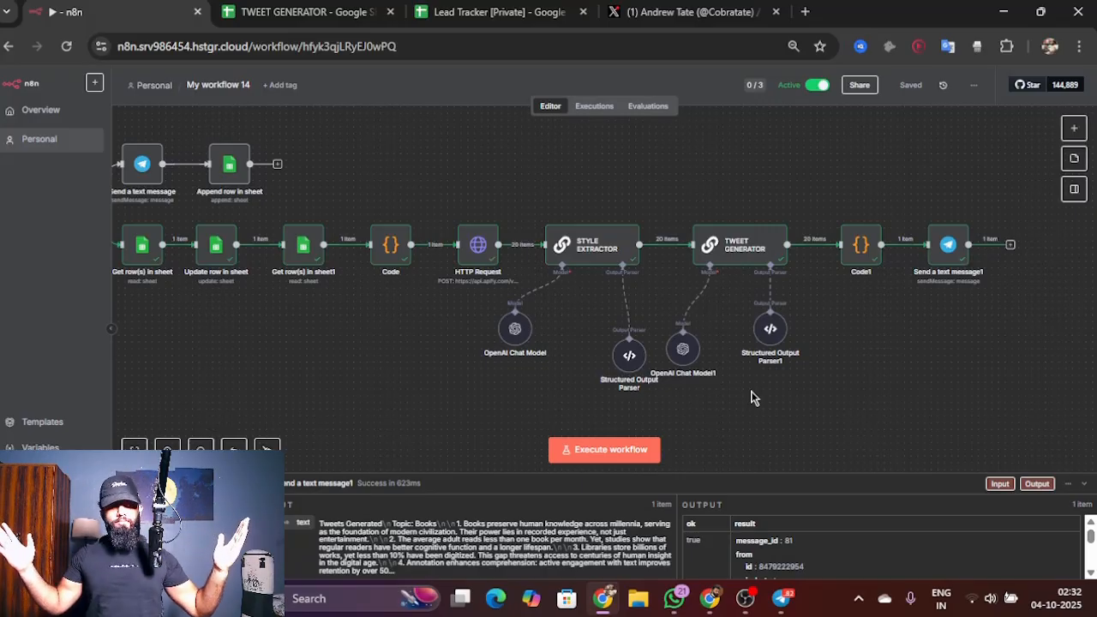
scroll(752, 396, down, 1)
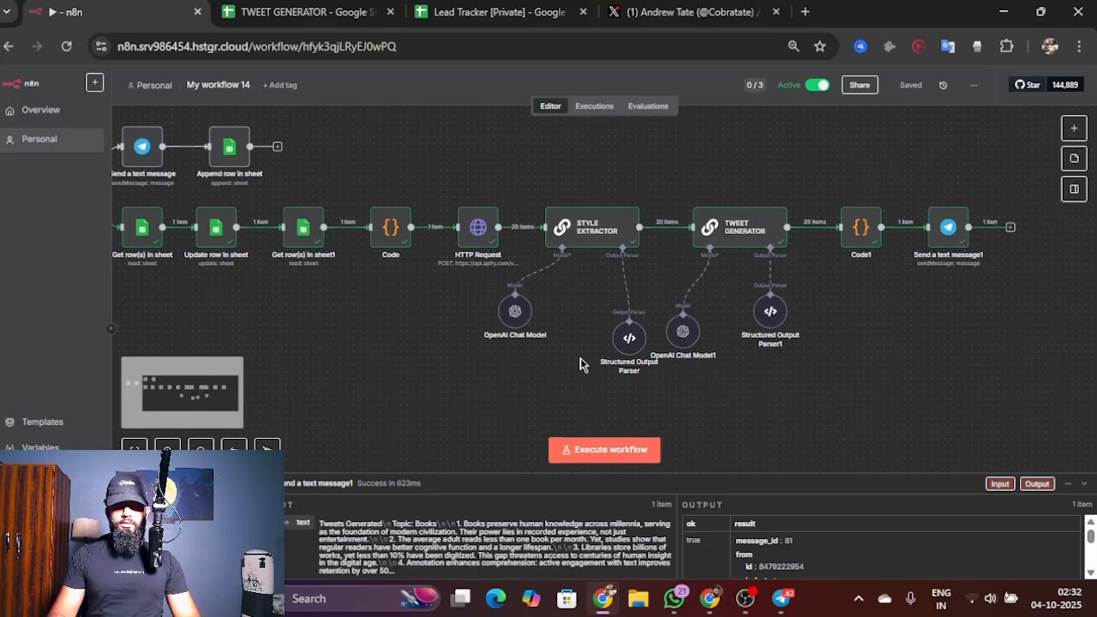
scroll(406, 322, down, 2)
scroll(418, 328, left, 1)
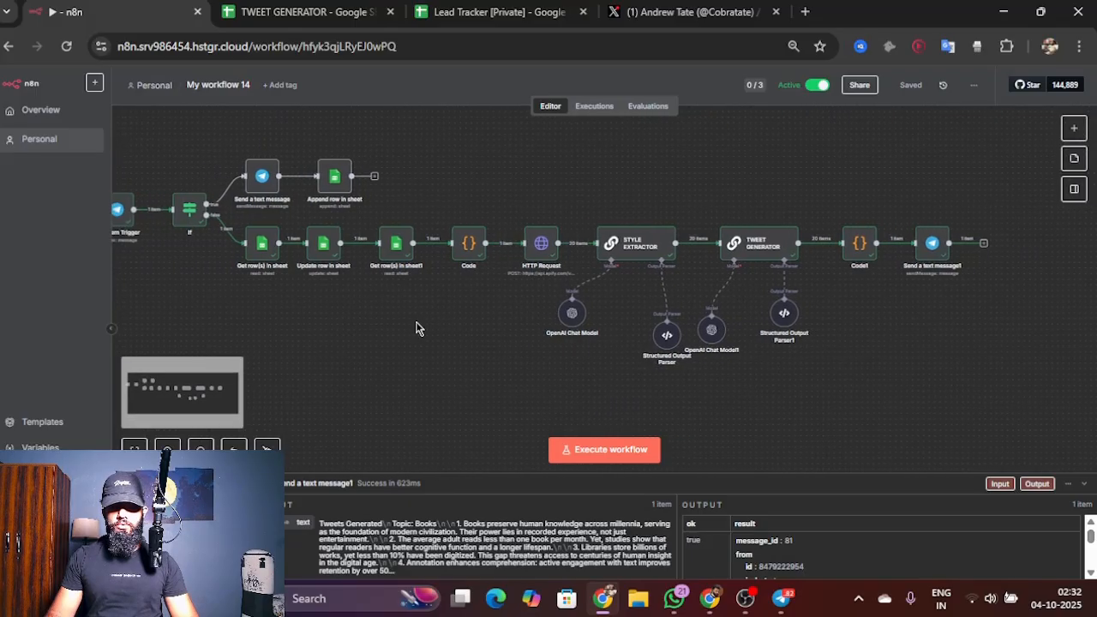
scroll(417, 328, left, 2)
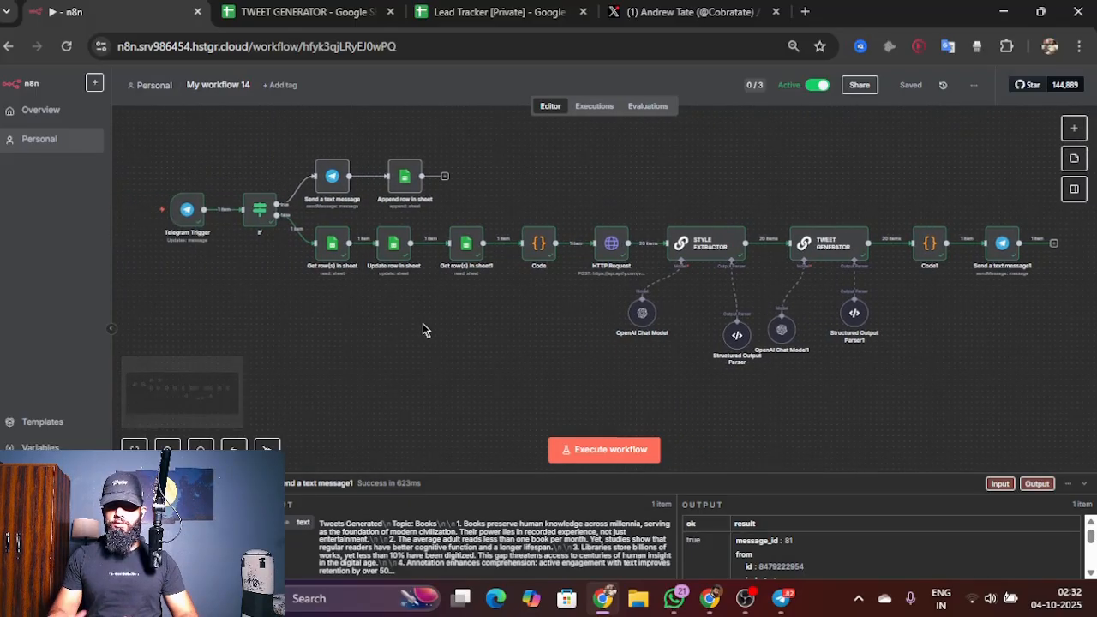